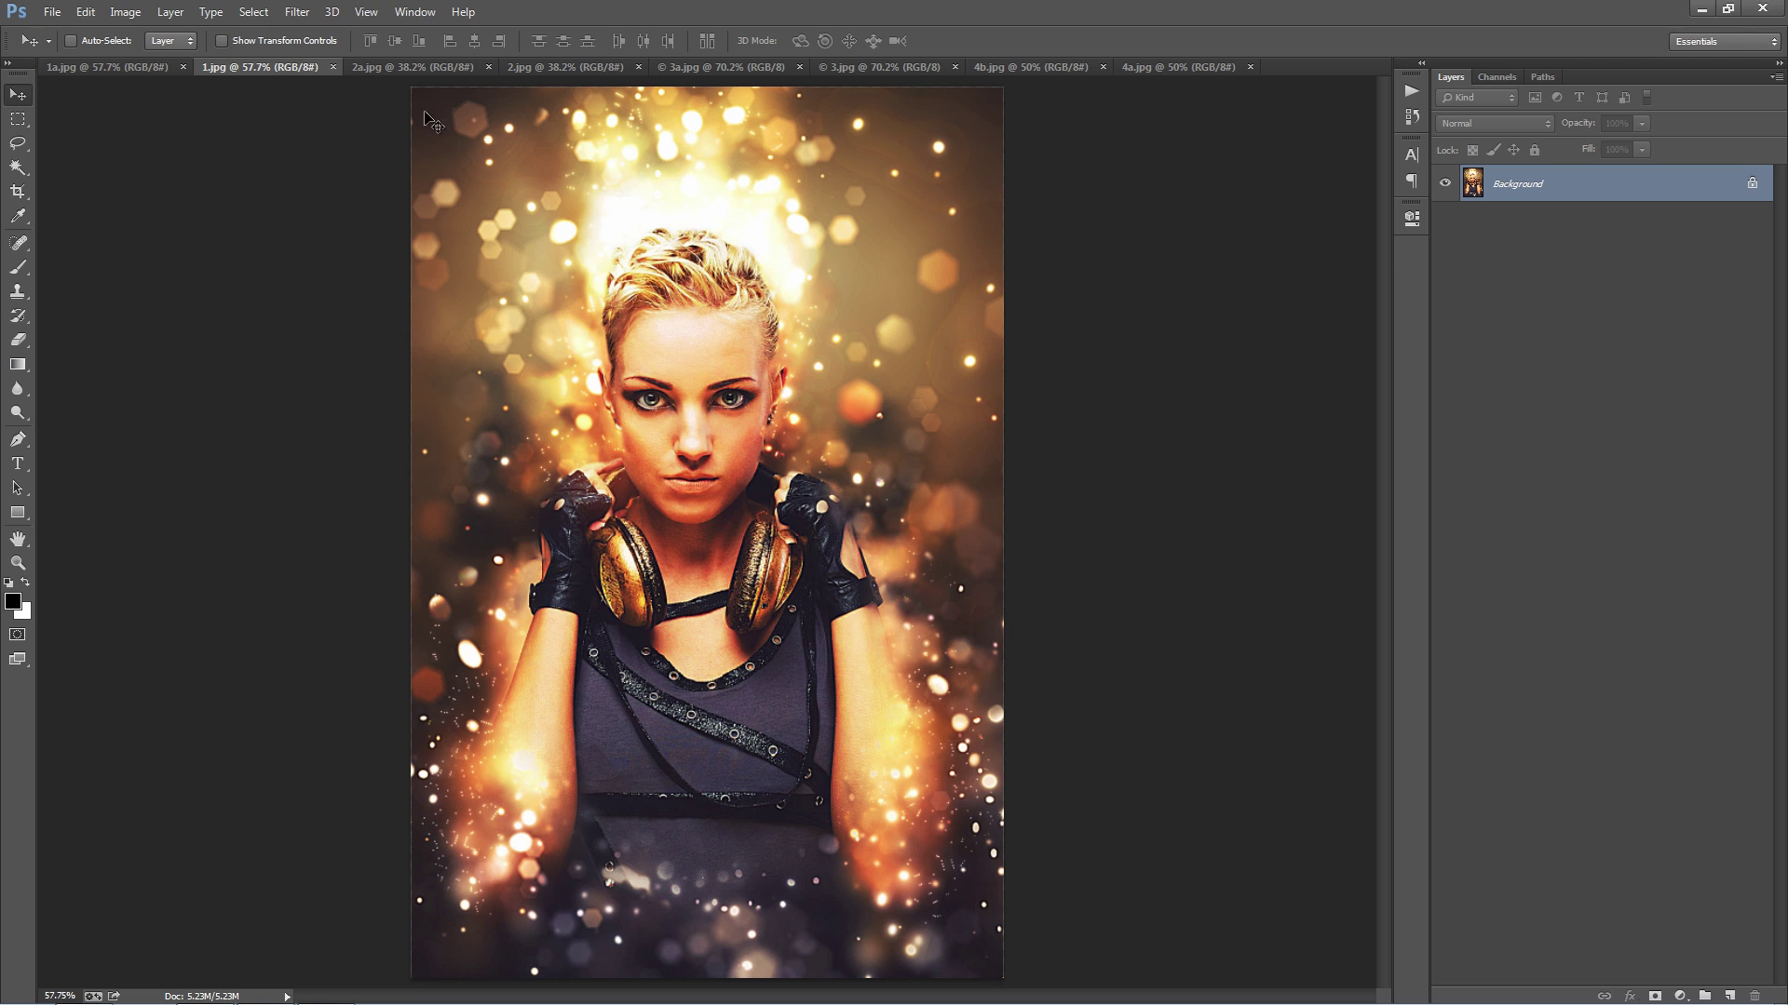
# - Look through the open example photos and their shimmer-effect versions, from 2a.jpg through 4a.jpg
pyautogui.click(394, 70)
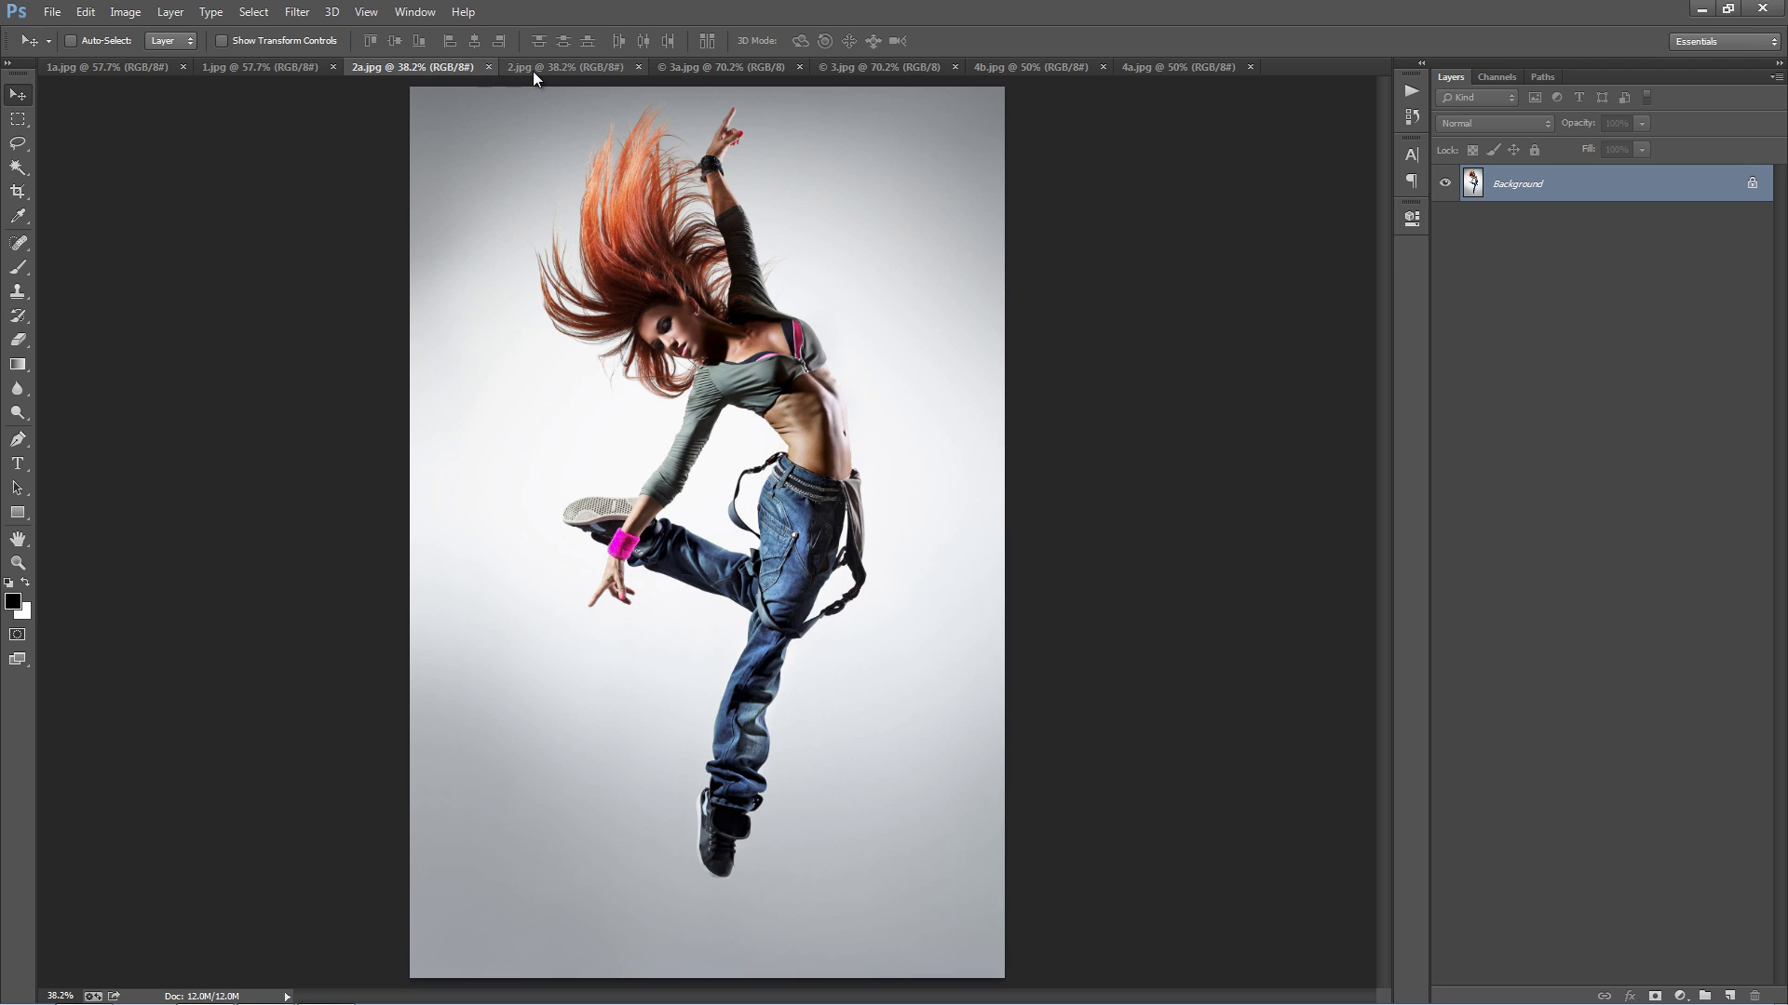
pyautogui.click(532, 70)
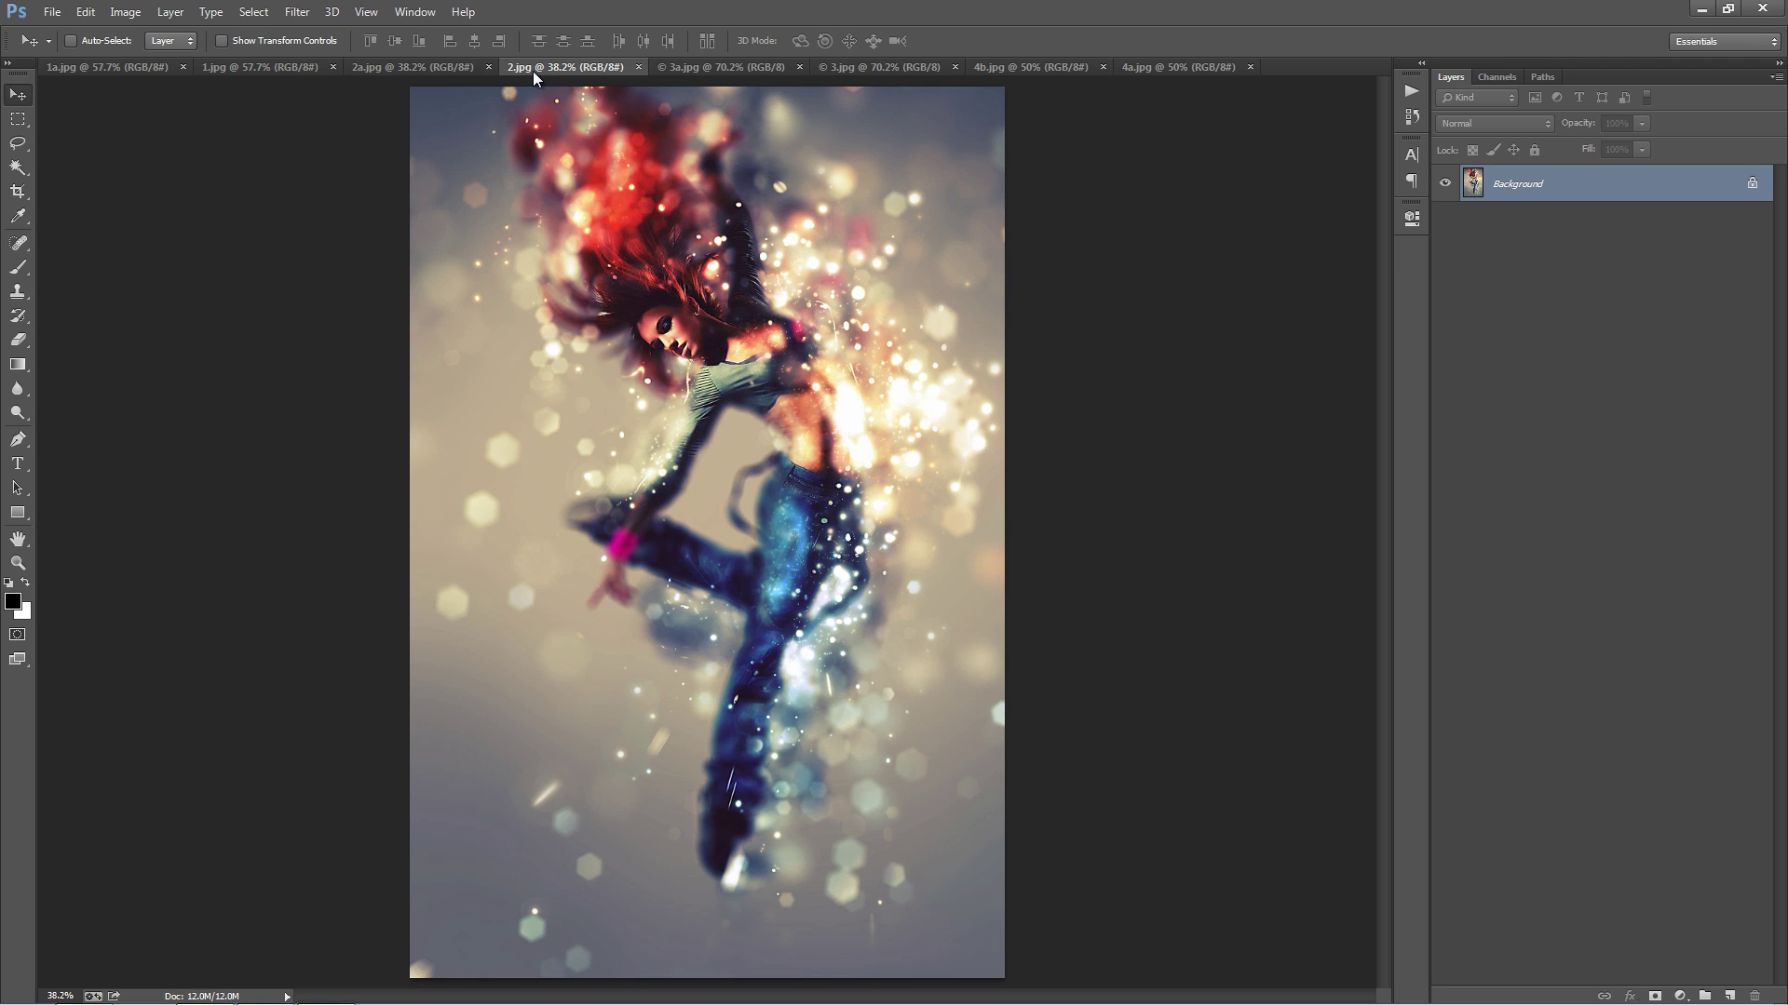
pyautogui.click(711, 70)
pyautogui.click(864, 69)
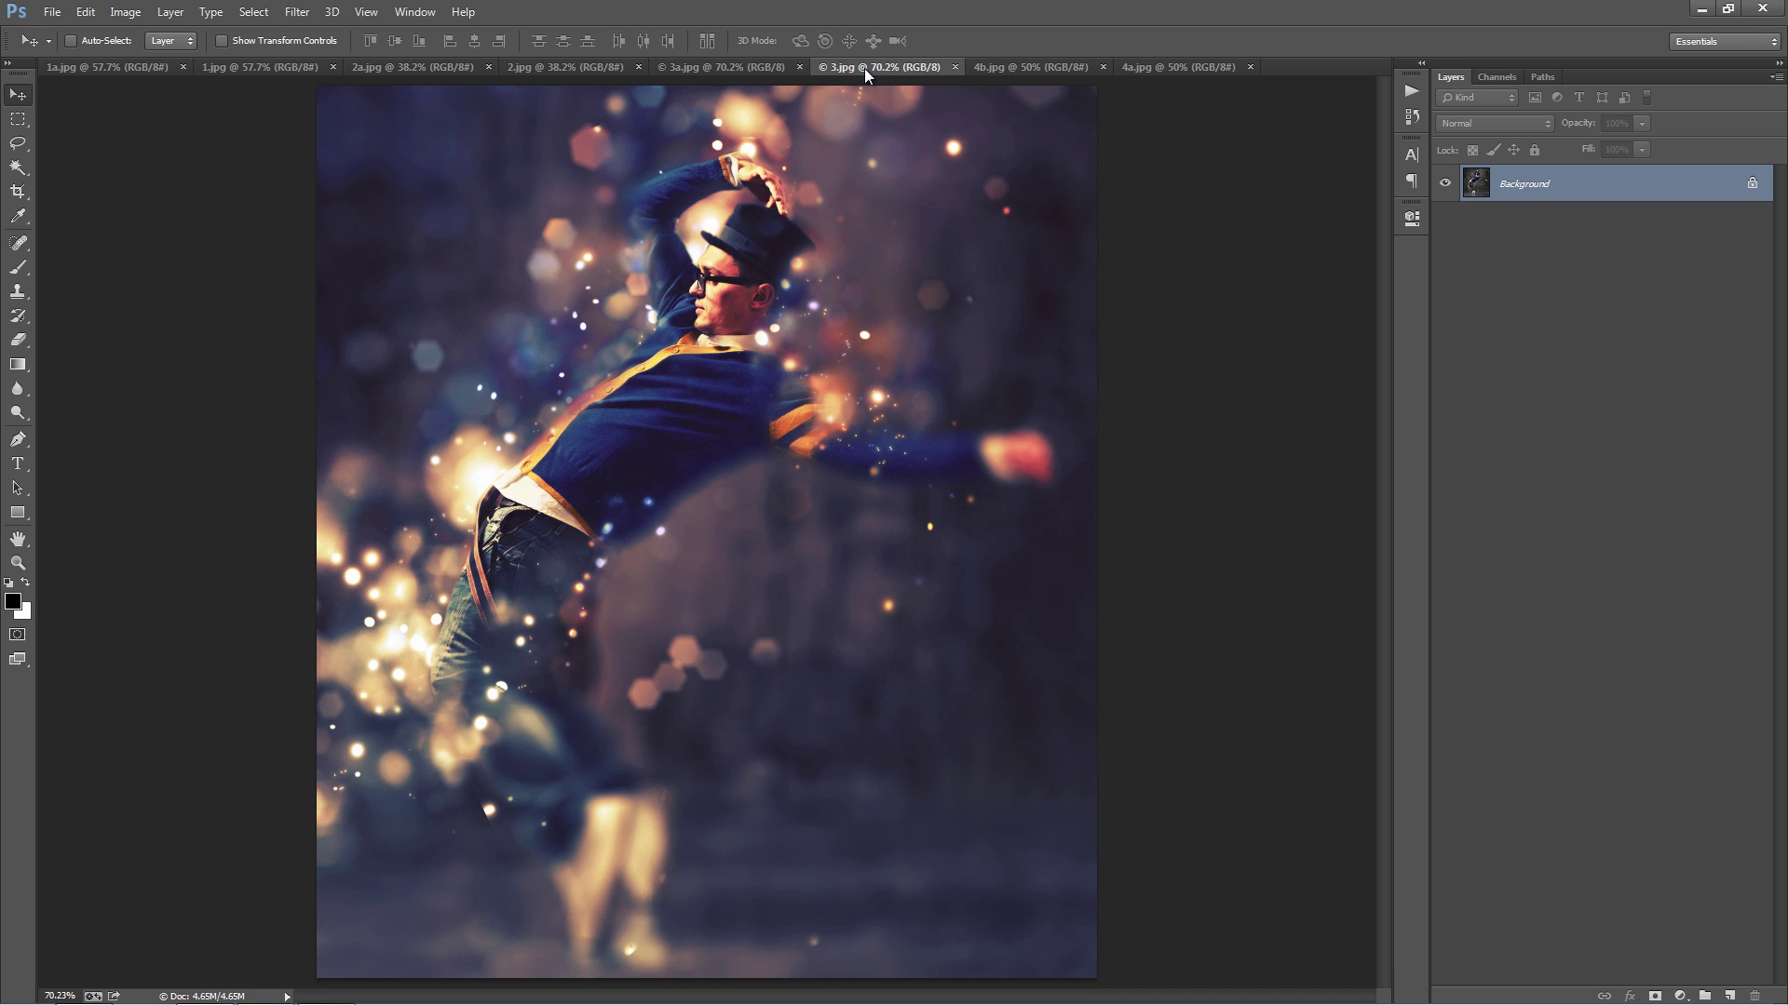
pyautogui.click(1025, 70)
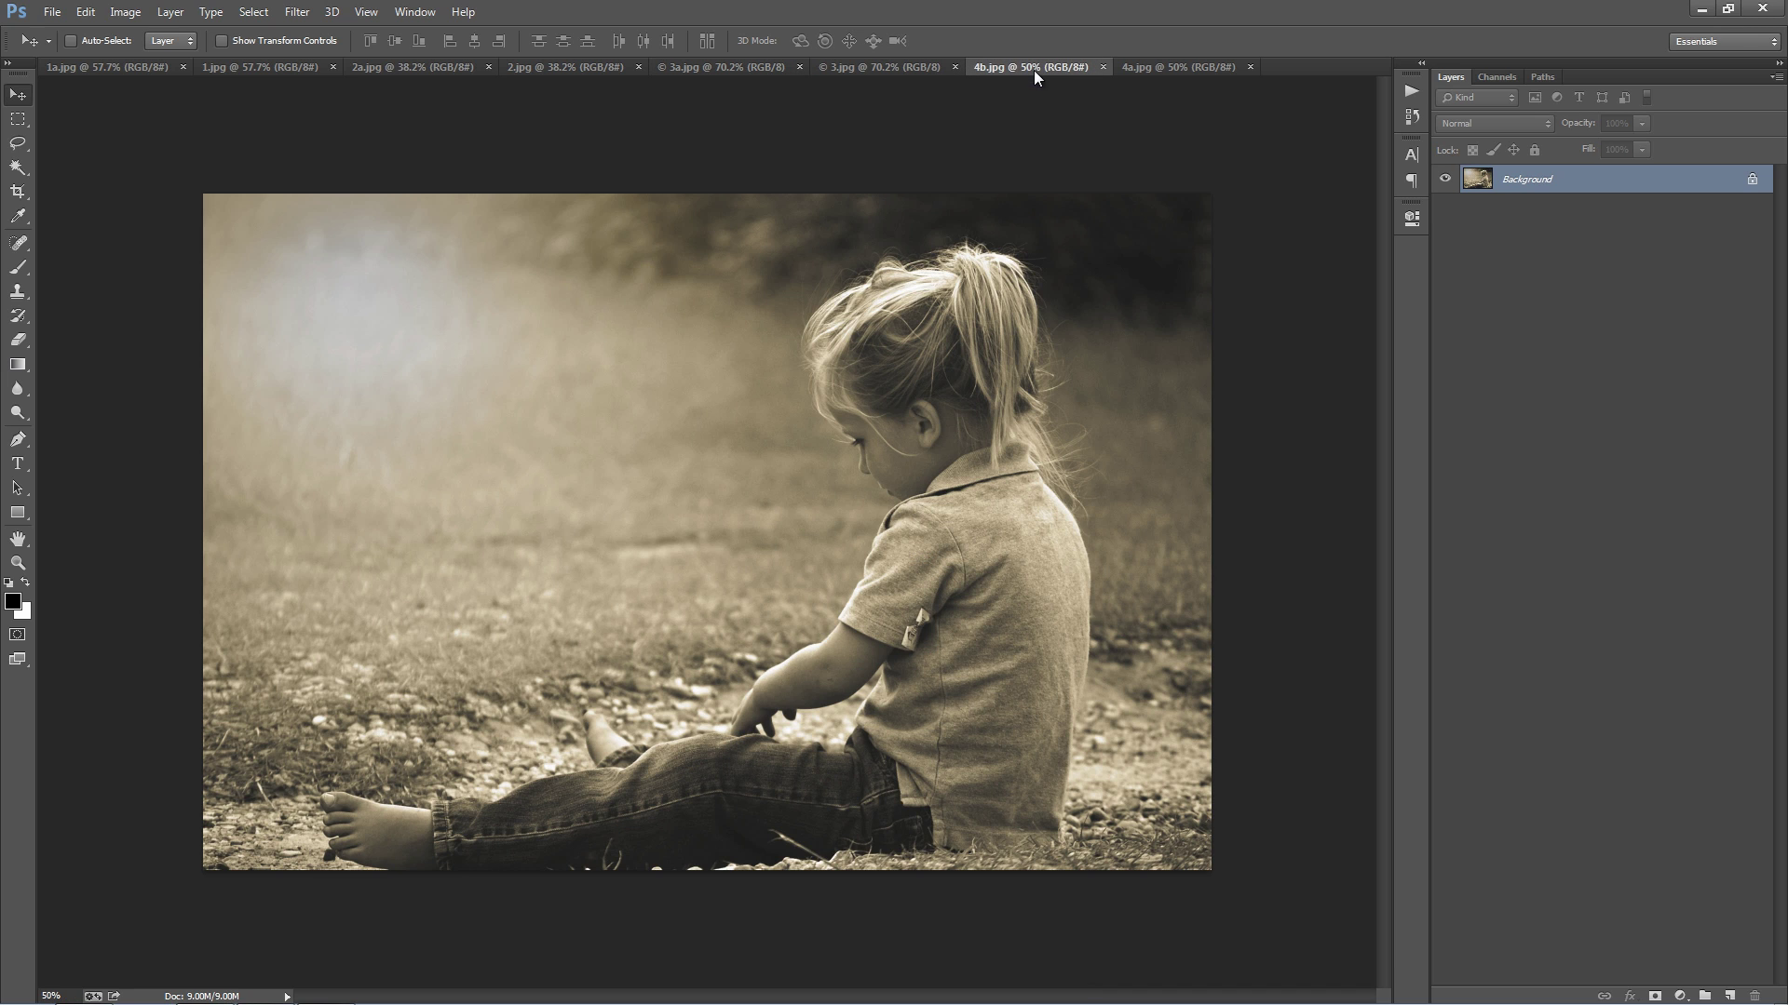
pyautogui.click(1154, 69)
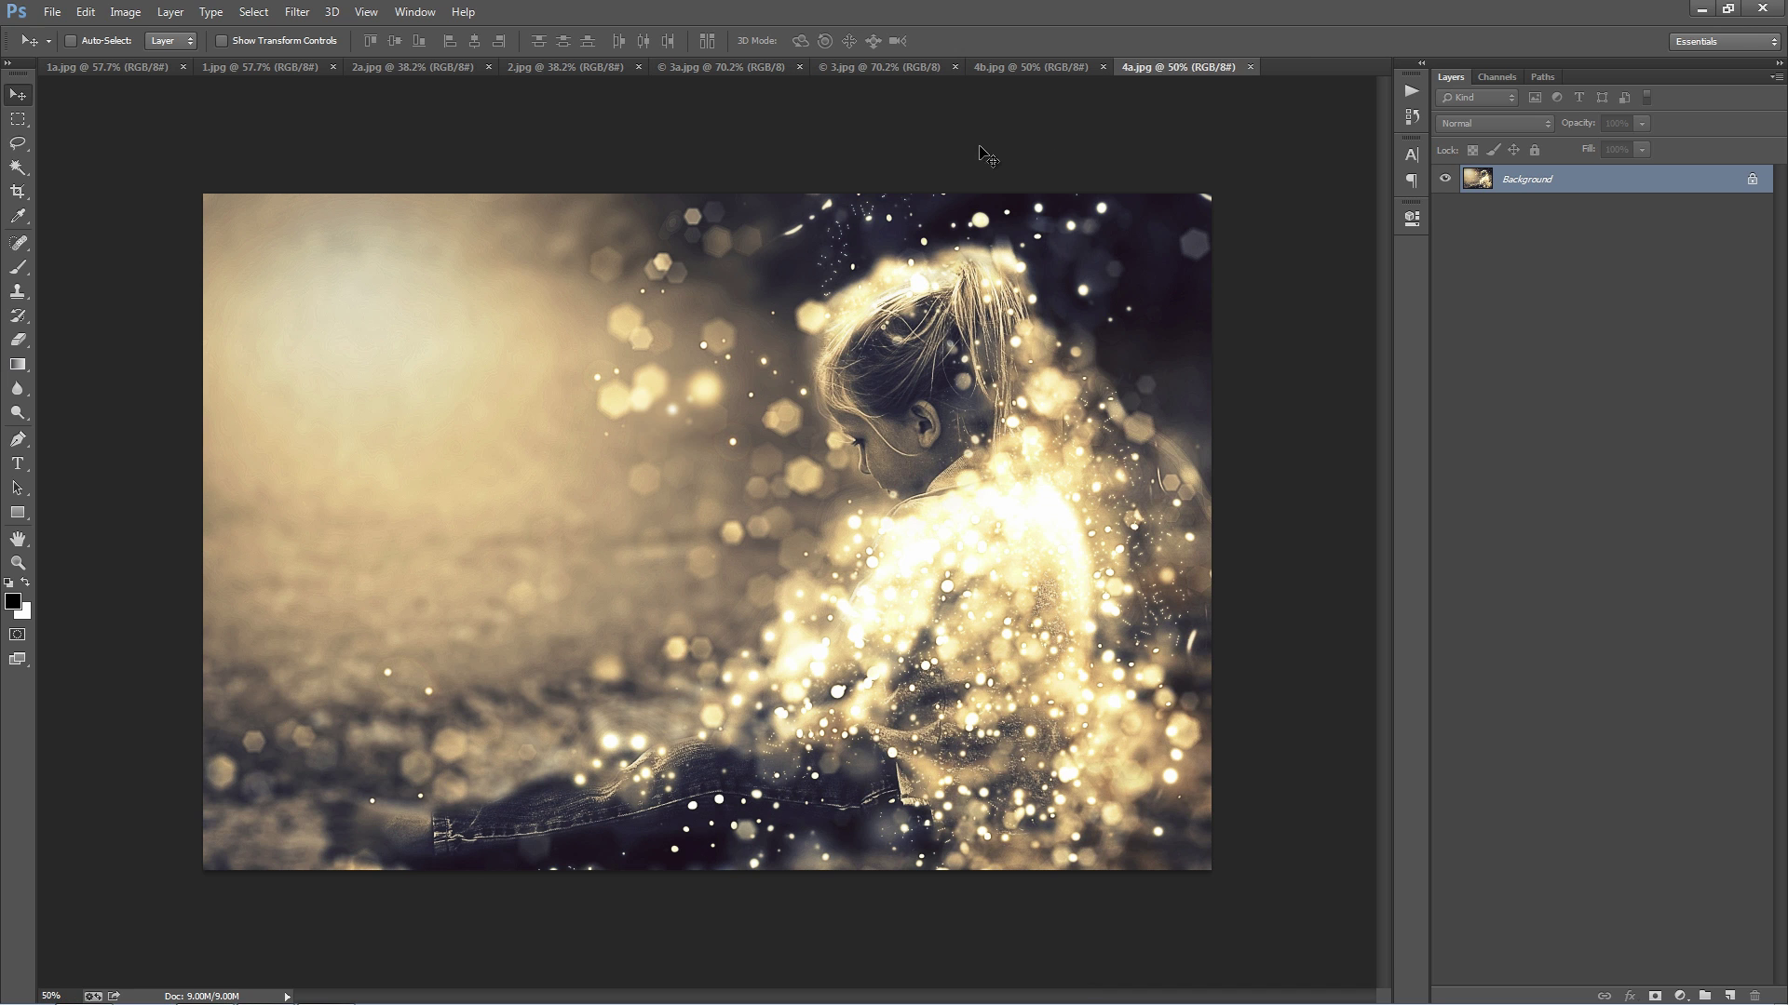
# - Close all the other example images so that only 1a.jpg stays open
pyautogui.hotkey('ctrl', 'w')
pyautogui.hotkey('ctrl', 'w')
pyautogui.hotkey('ctrl', 'w')
pyautogui.hotkey('ctrl', 'w')
pyautogui.hotkey('ctrl', 'w')
pyautogui.hotkey('ctrl', 'w')
pyautogui.hotkey('ctrl', 'w')
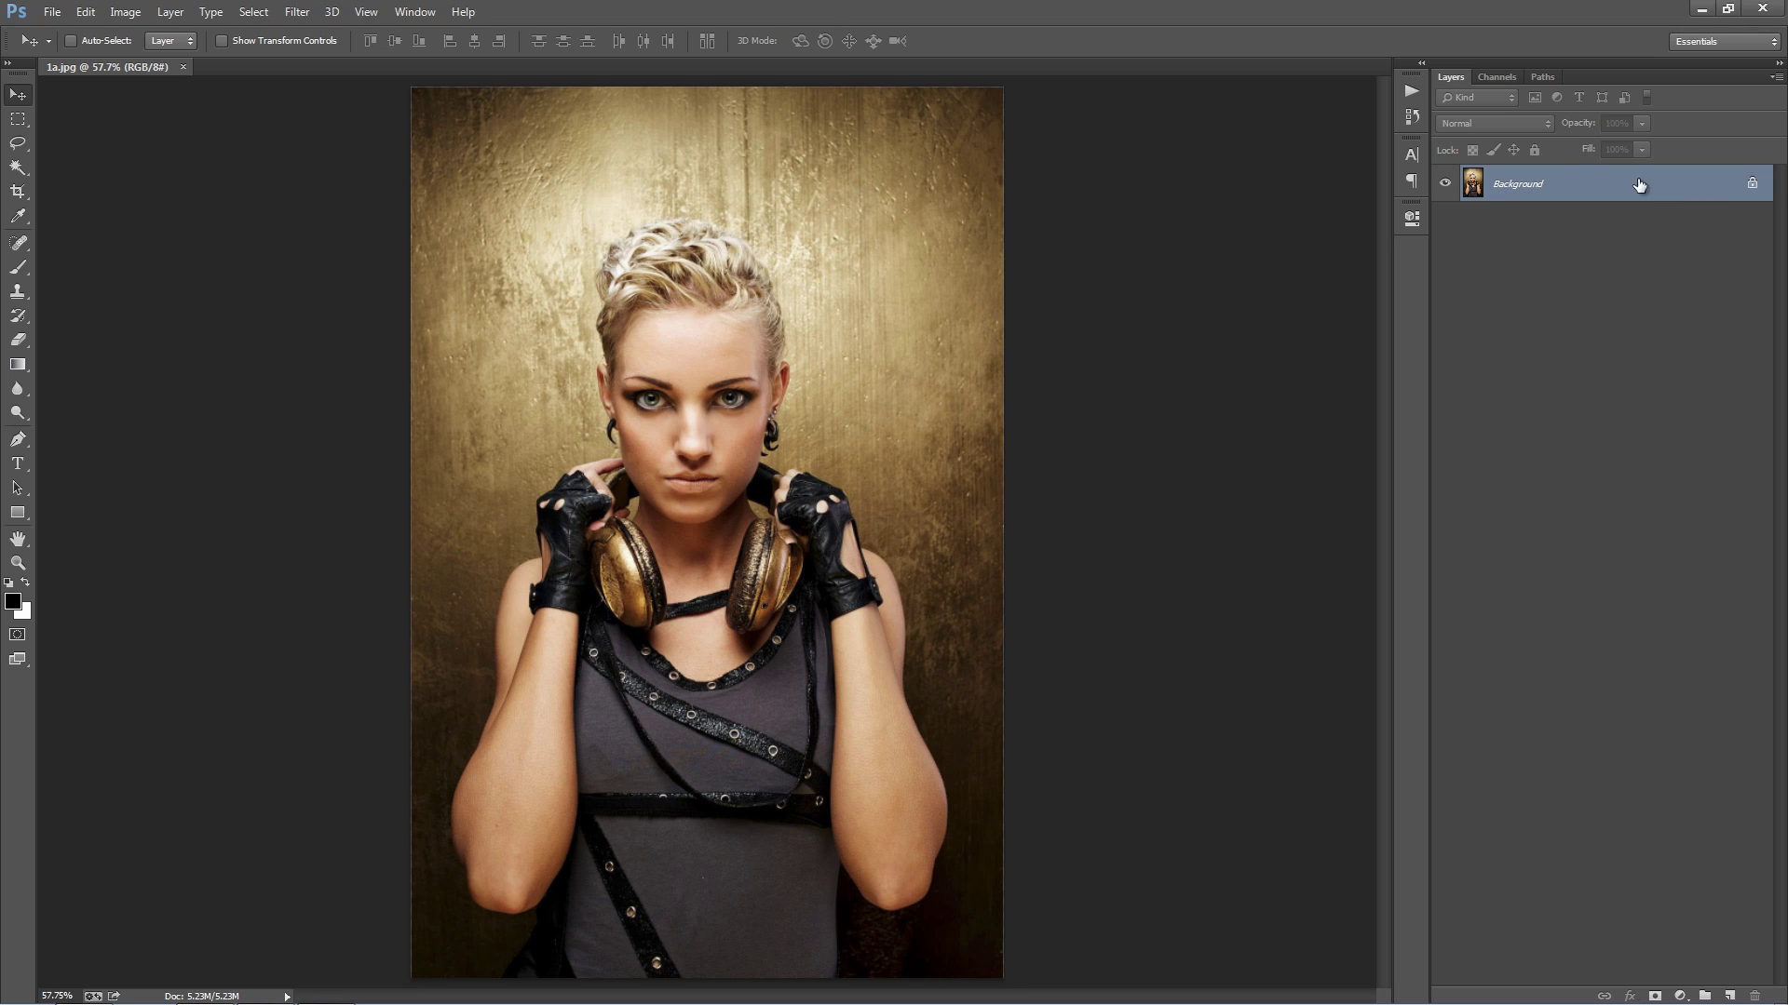
# - Duplicate the Background layer and delete the original, keeping only the copy
pyautogui.hotkey('ctrl', 'j')
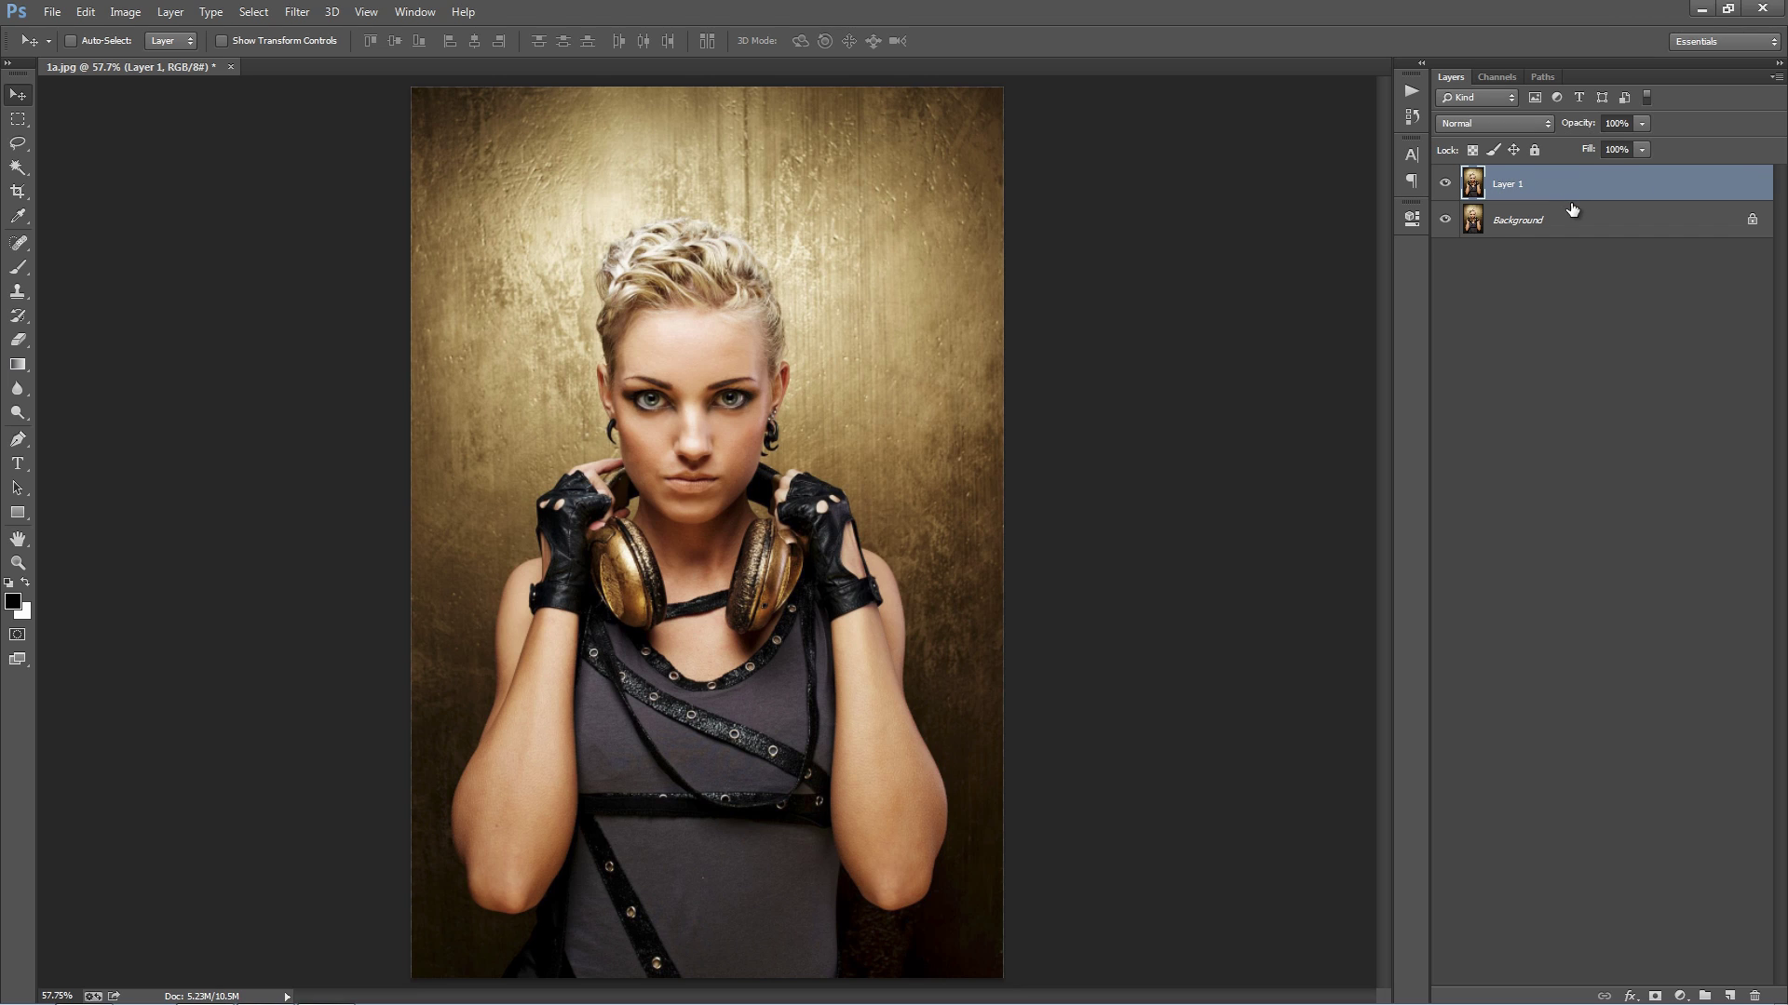
pyautogui.click(1572, 211)
pyautogui.press('Delete')
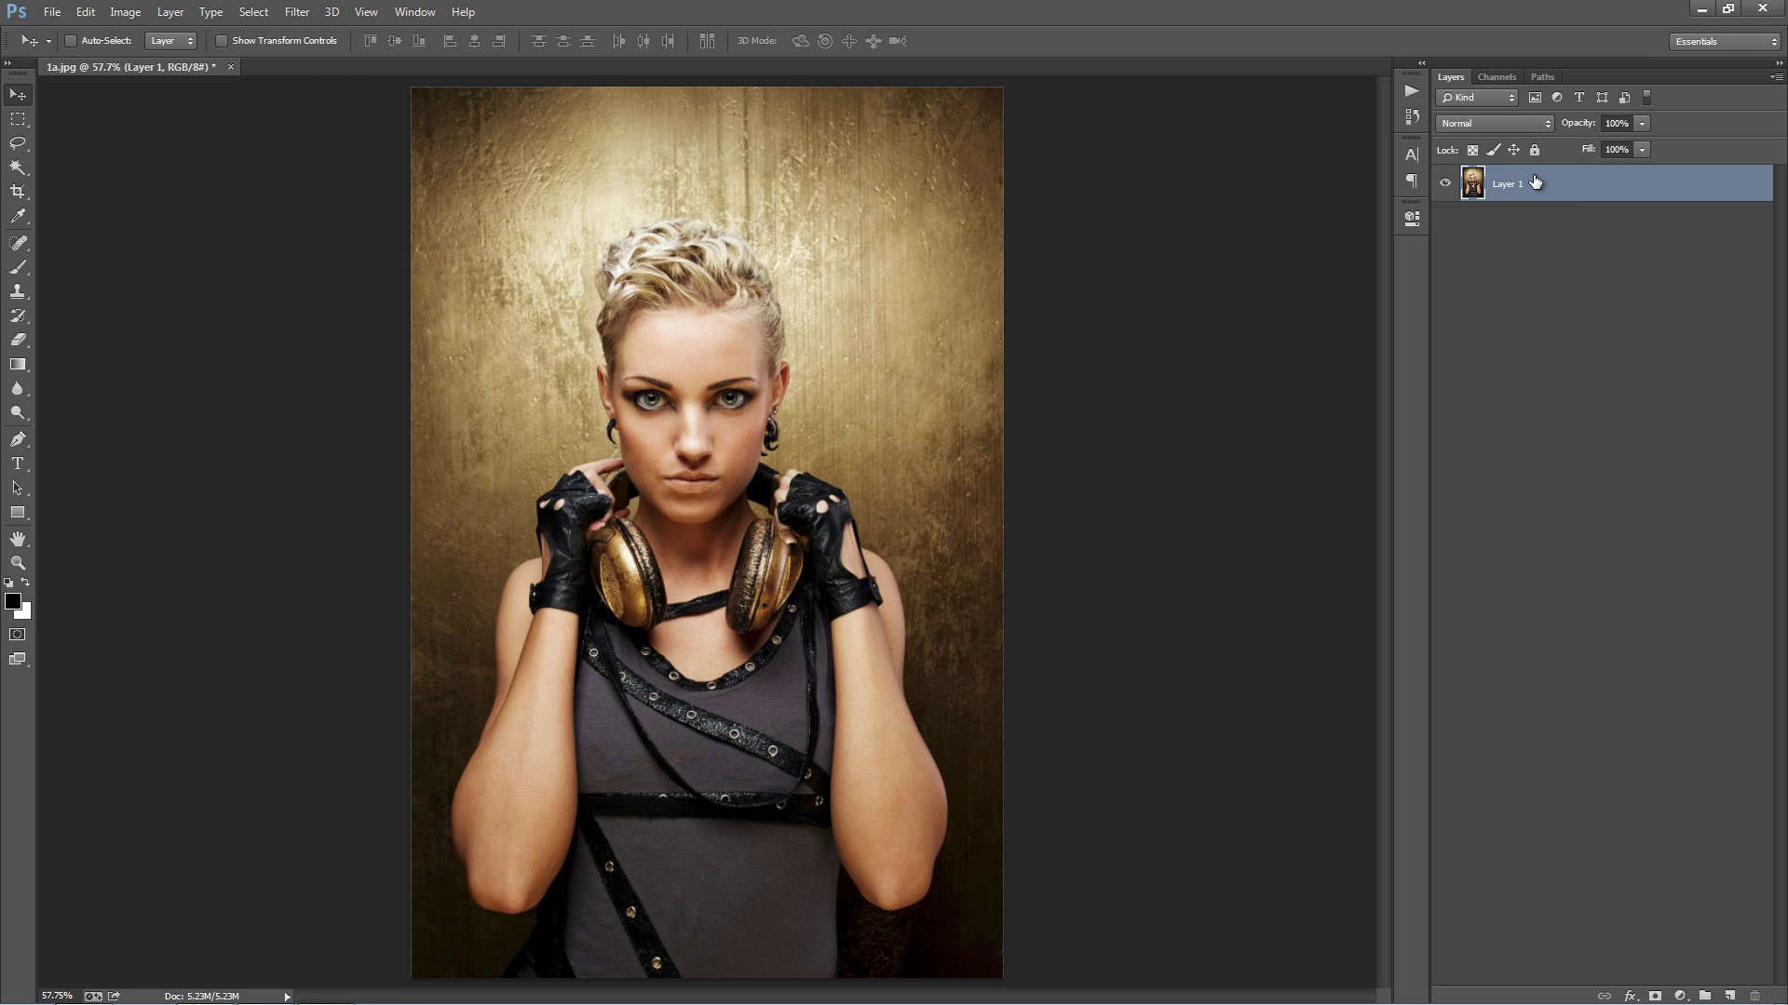
# - Convert the remaining photo layer into a Background layer
pyautogui.click(170, 12)
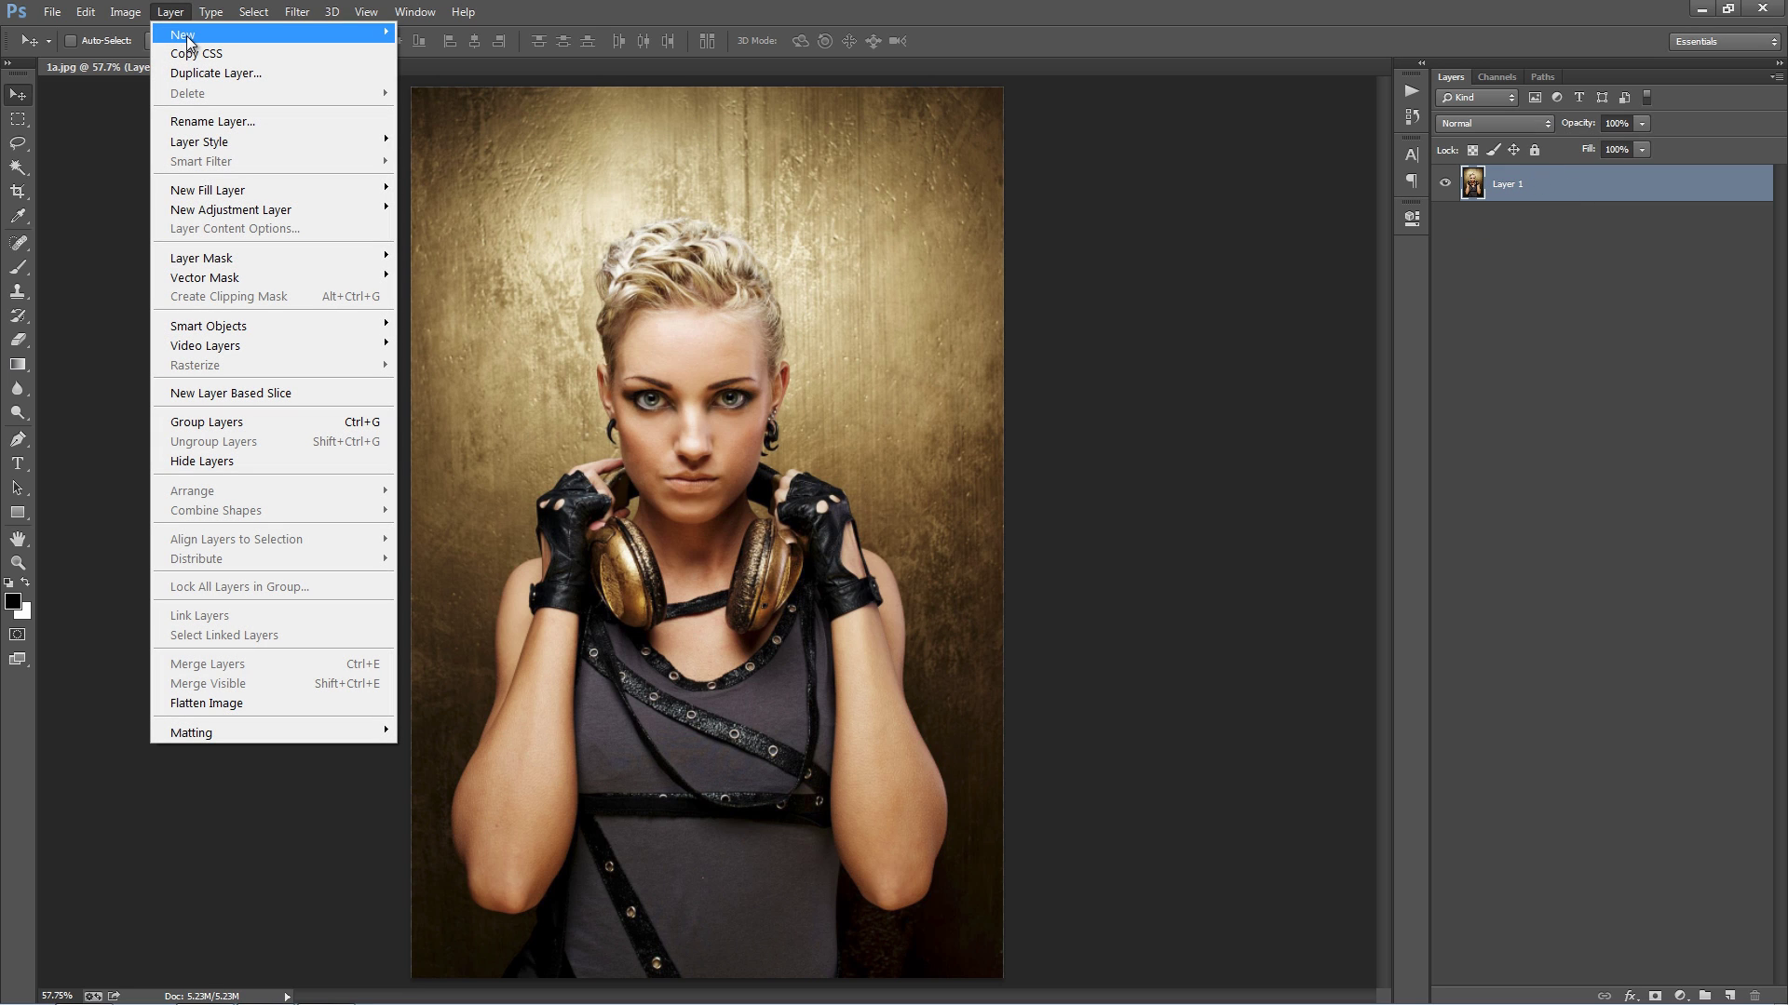
pyautogui.moveTo(307, 35)
pyautogui.click(507, 46)
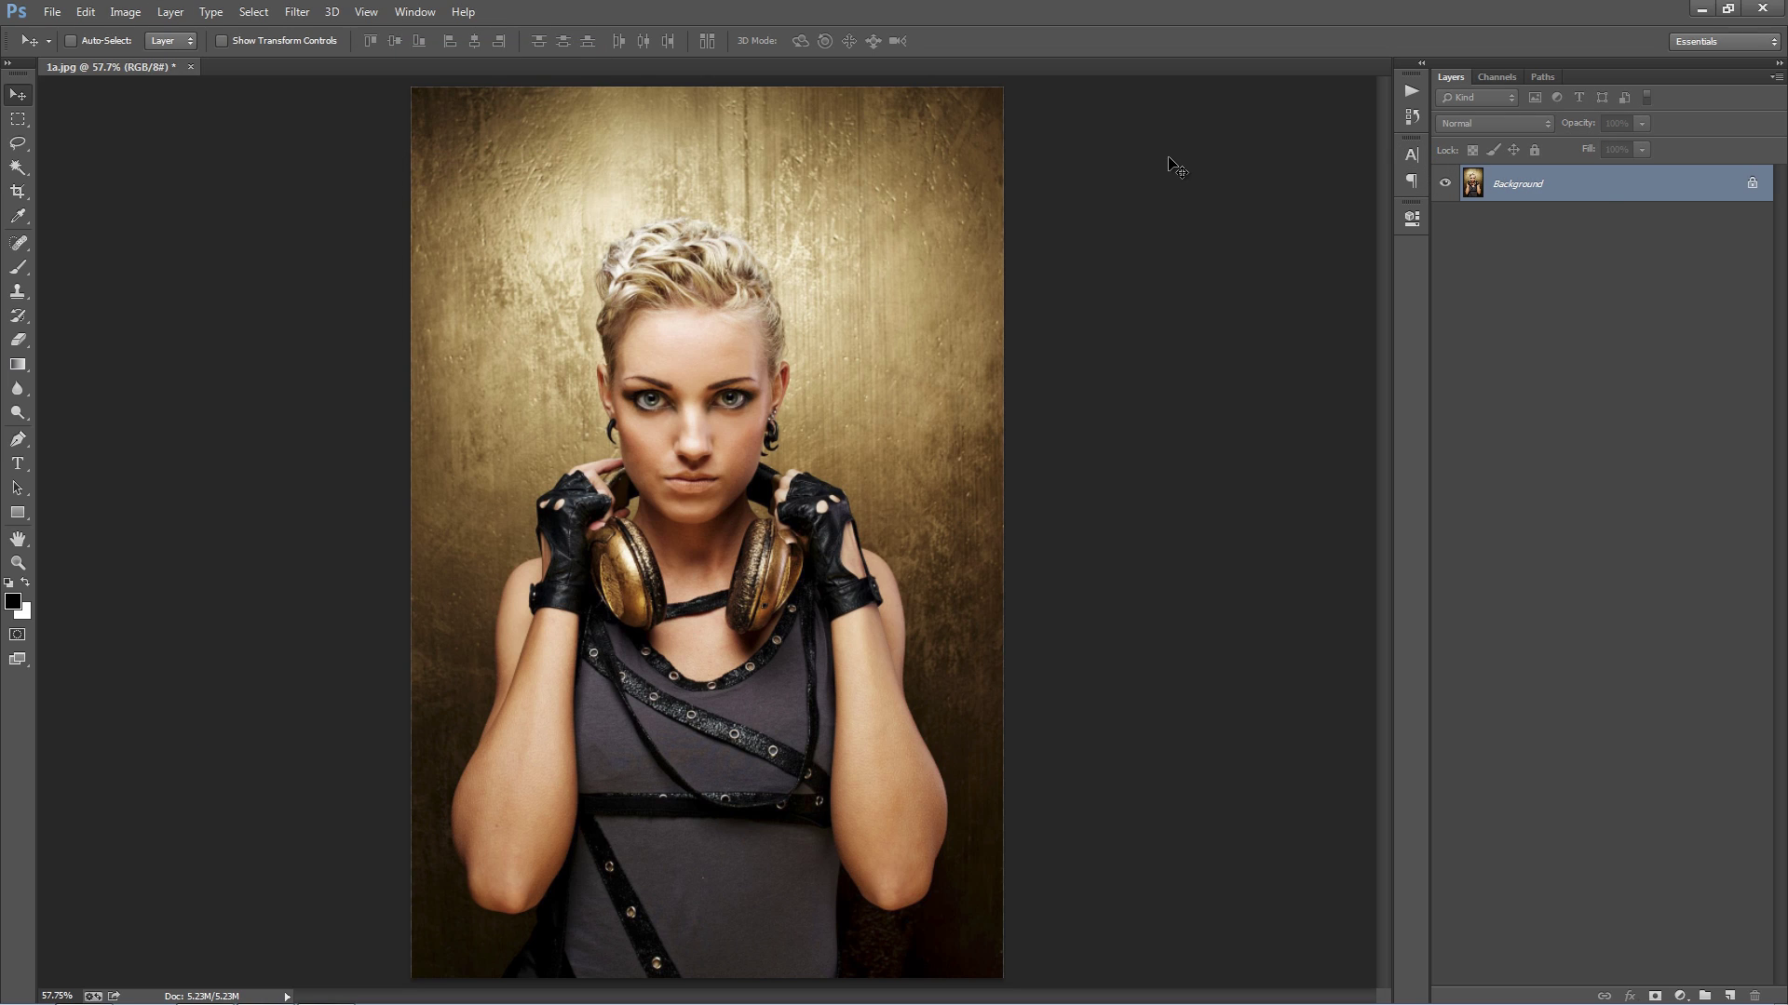
# - Check that the image mode is RGB Color and set it to 8 Bits/Channel
pyautogui.click(118, 12)
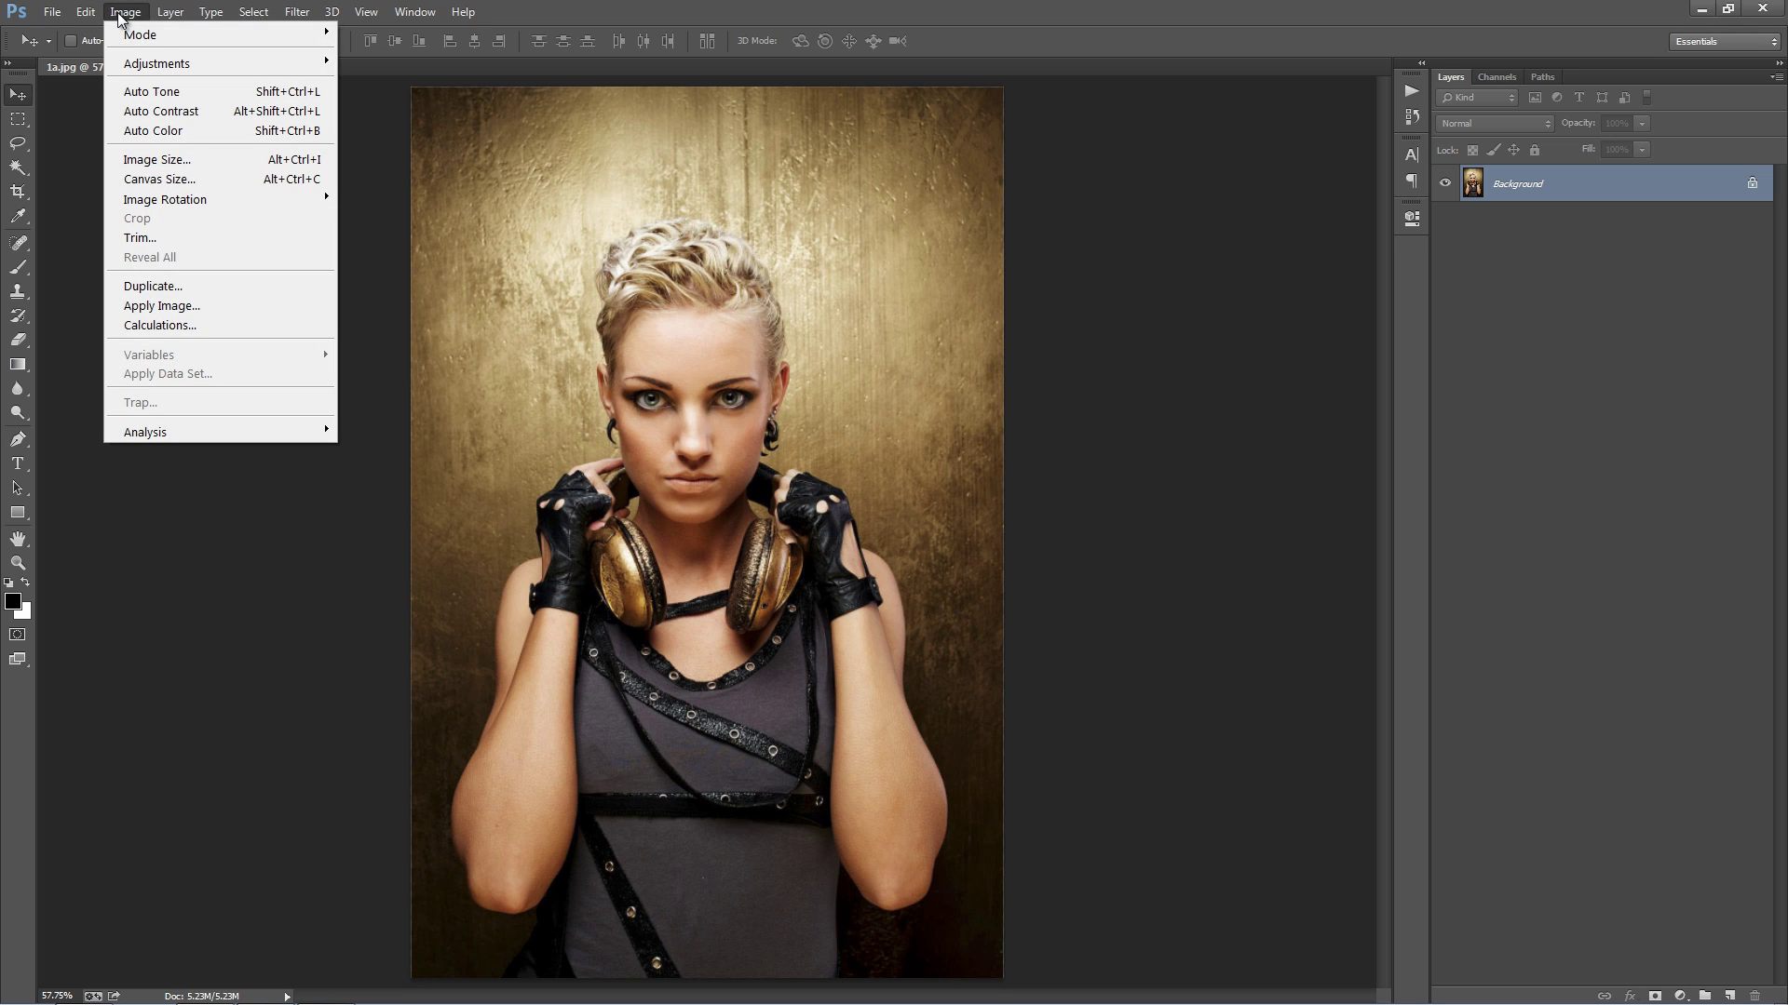
pyautogui.moveTo(186, 34)
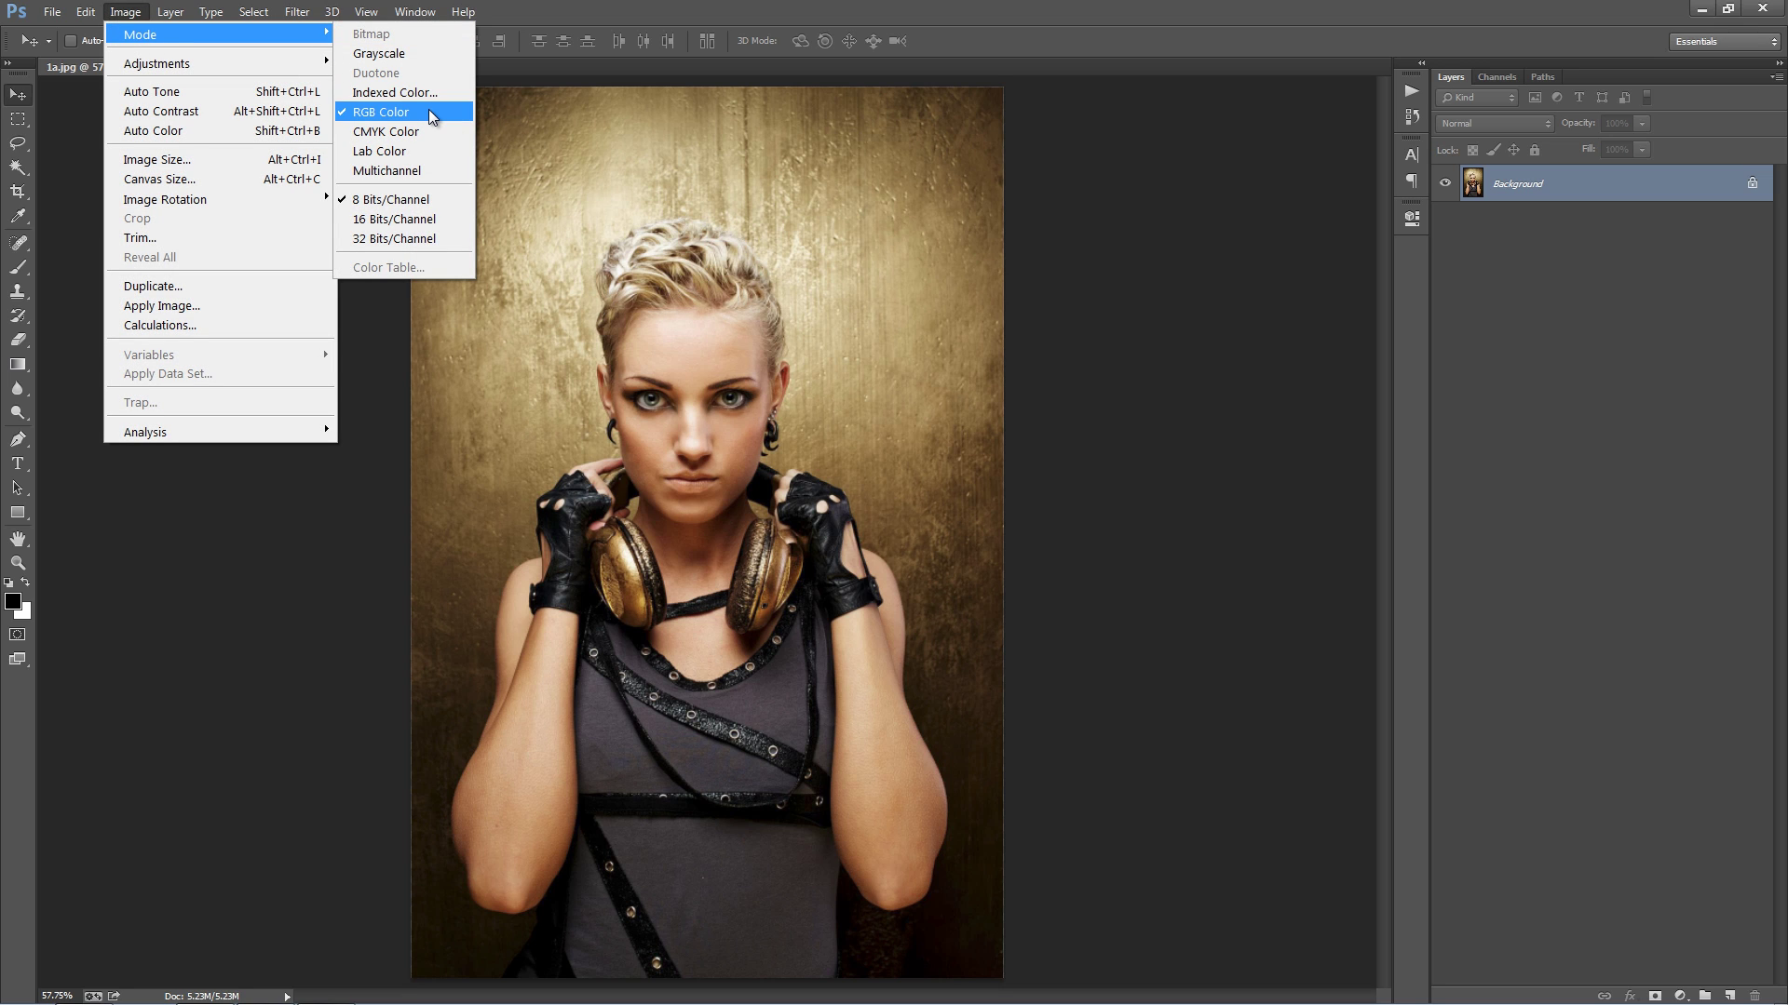
pyautogui.click(415, 203)
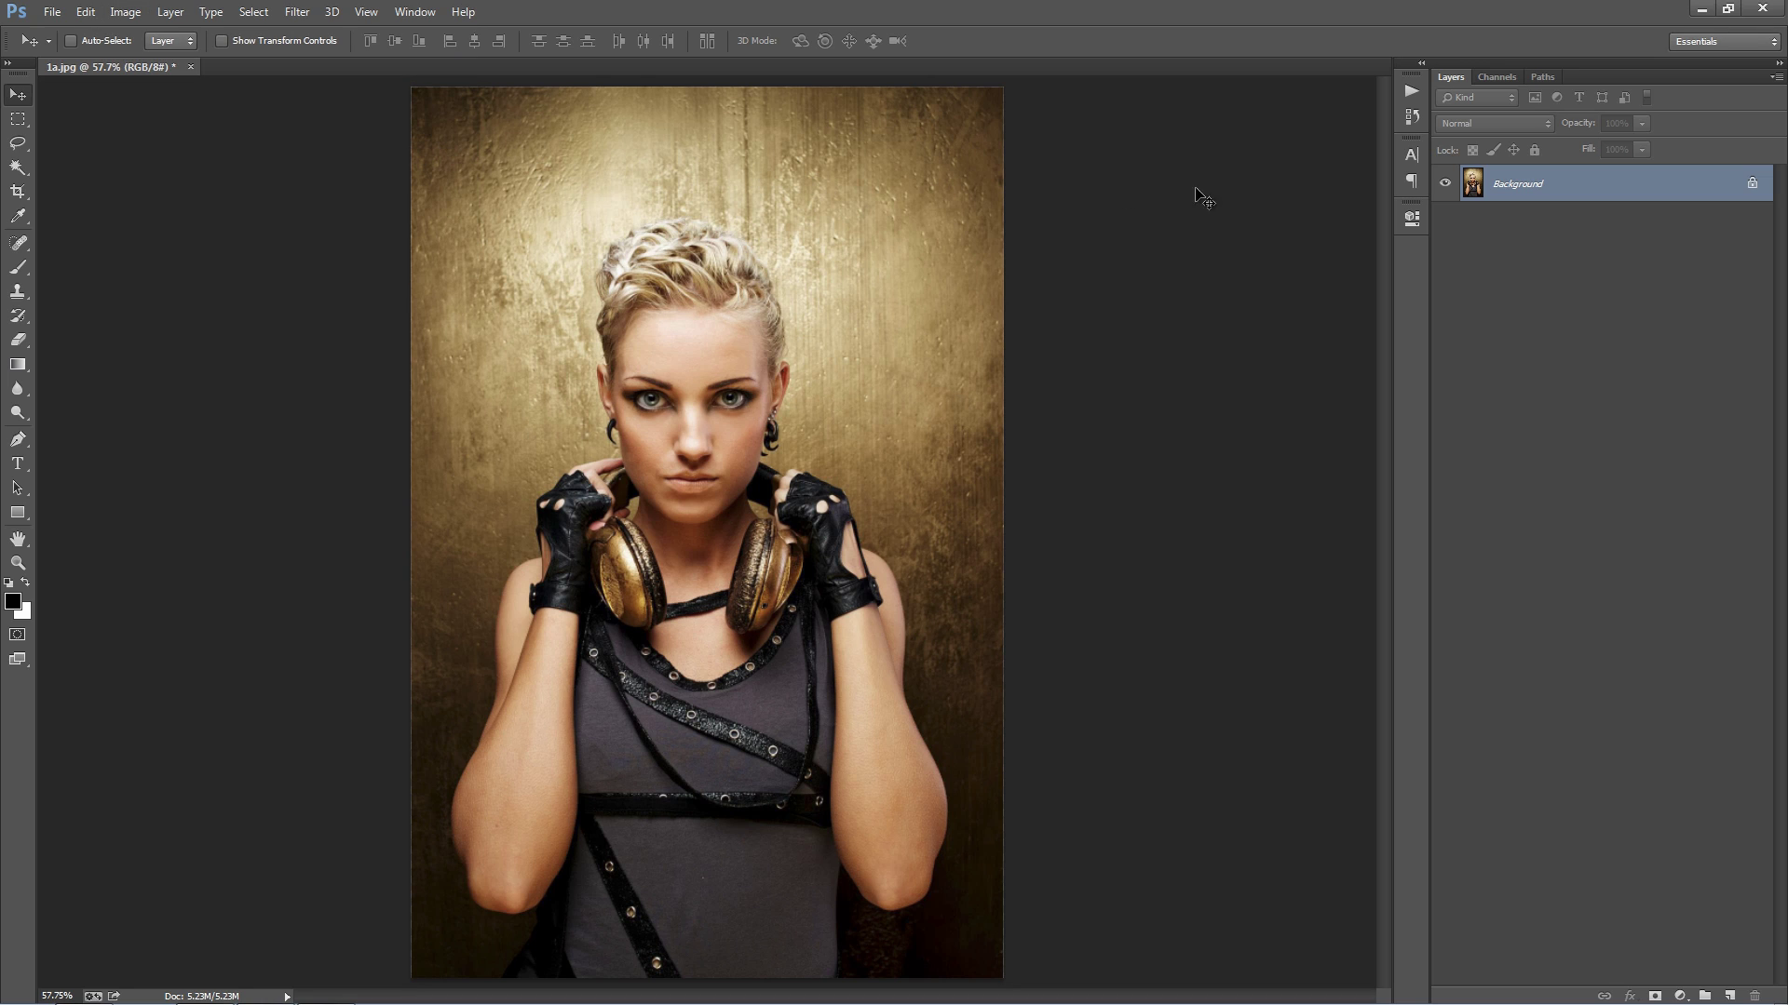
# - Review the Layers Panel Options, including default masks on fill layers and adding "copy" to copied layers, and accept them
pyautogui.click(1775, 78)
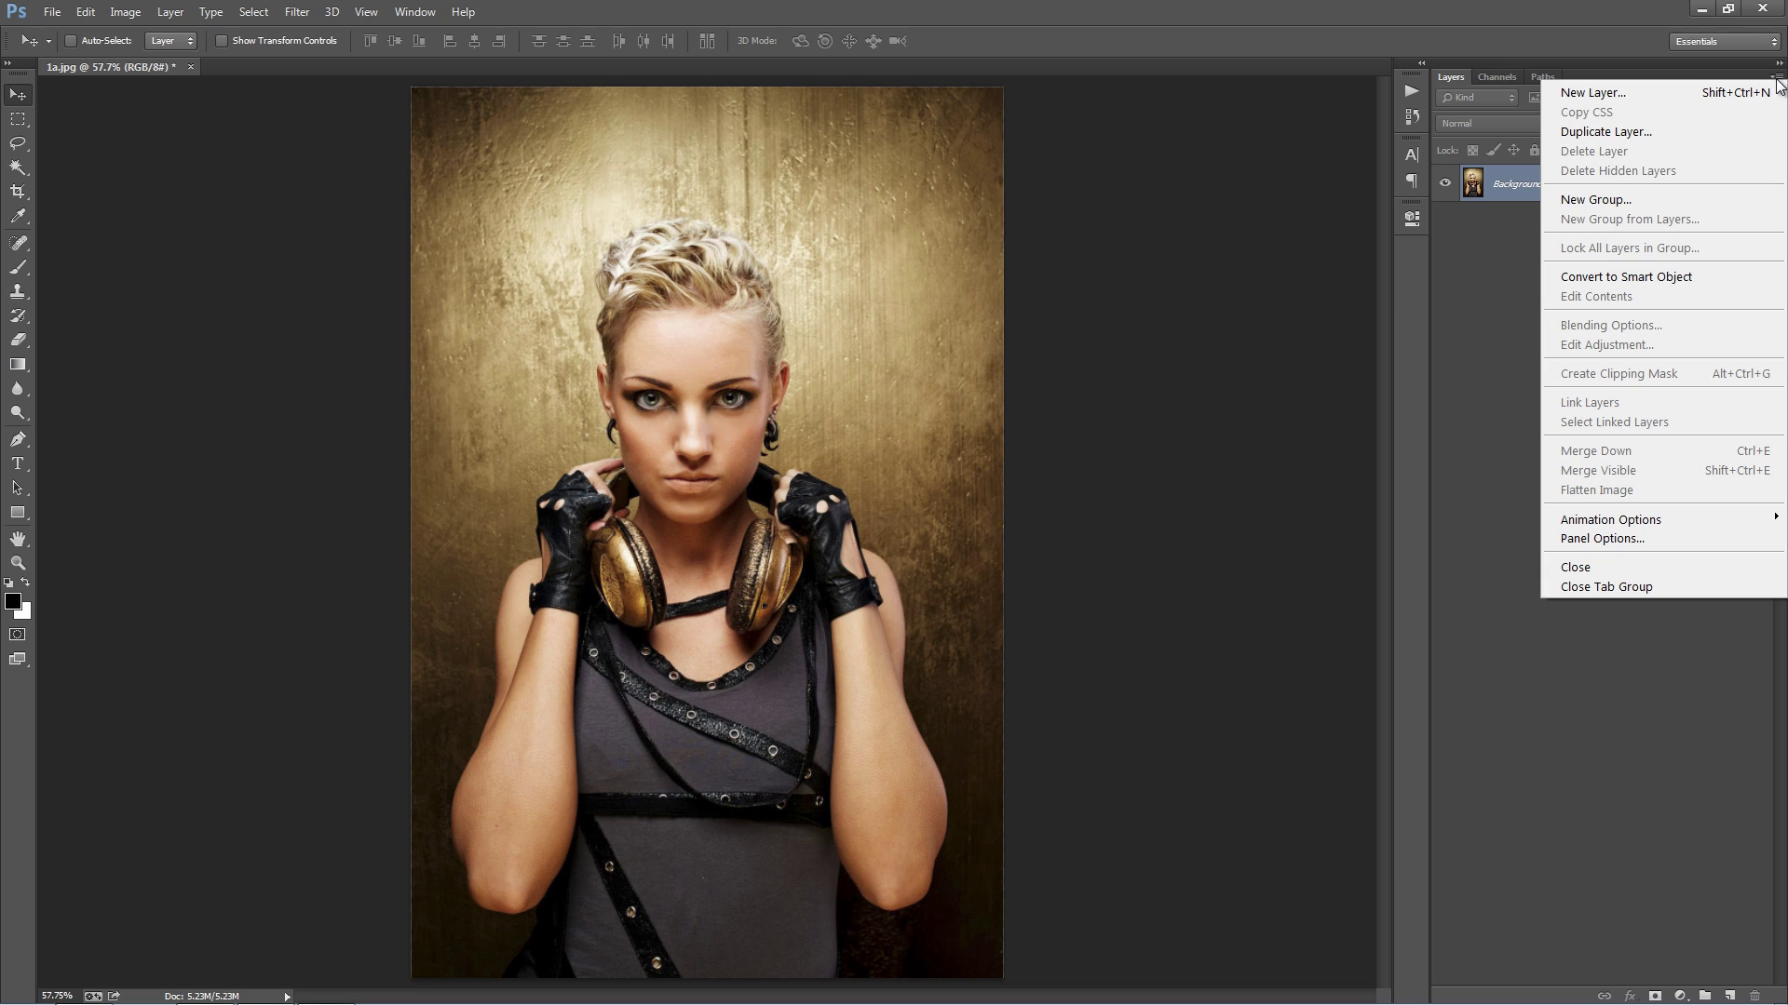
pyautogui.click(1601, 538)
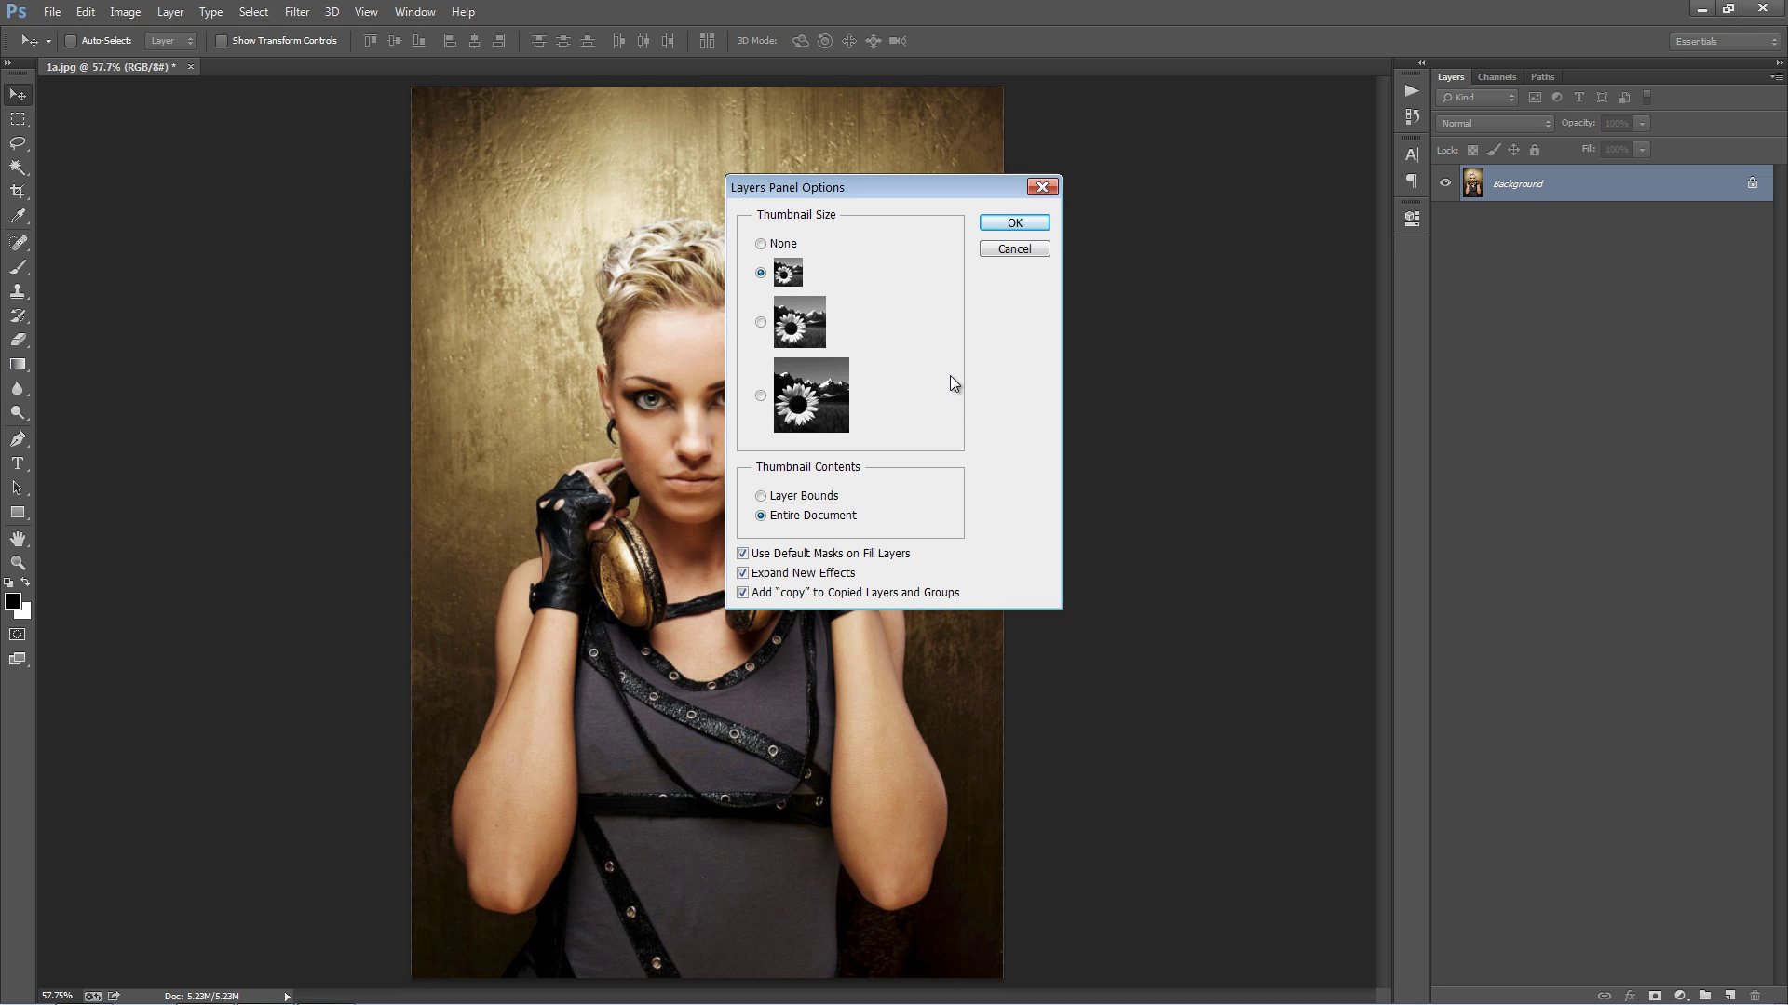
pyautogui.click(1015, 223)
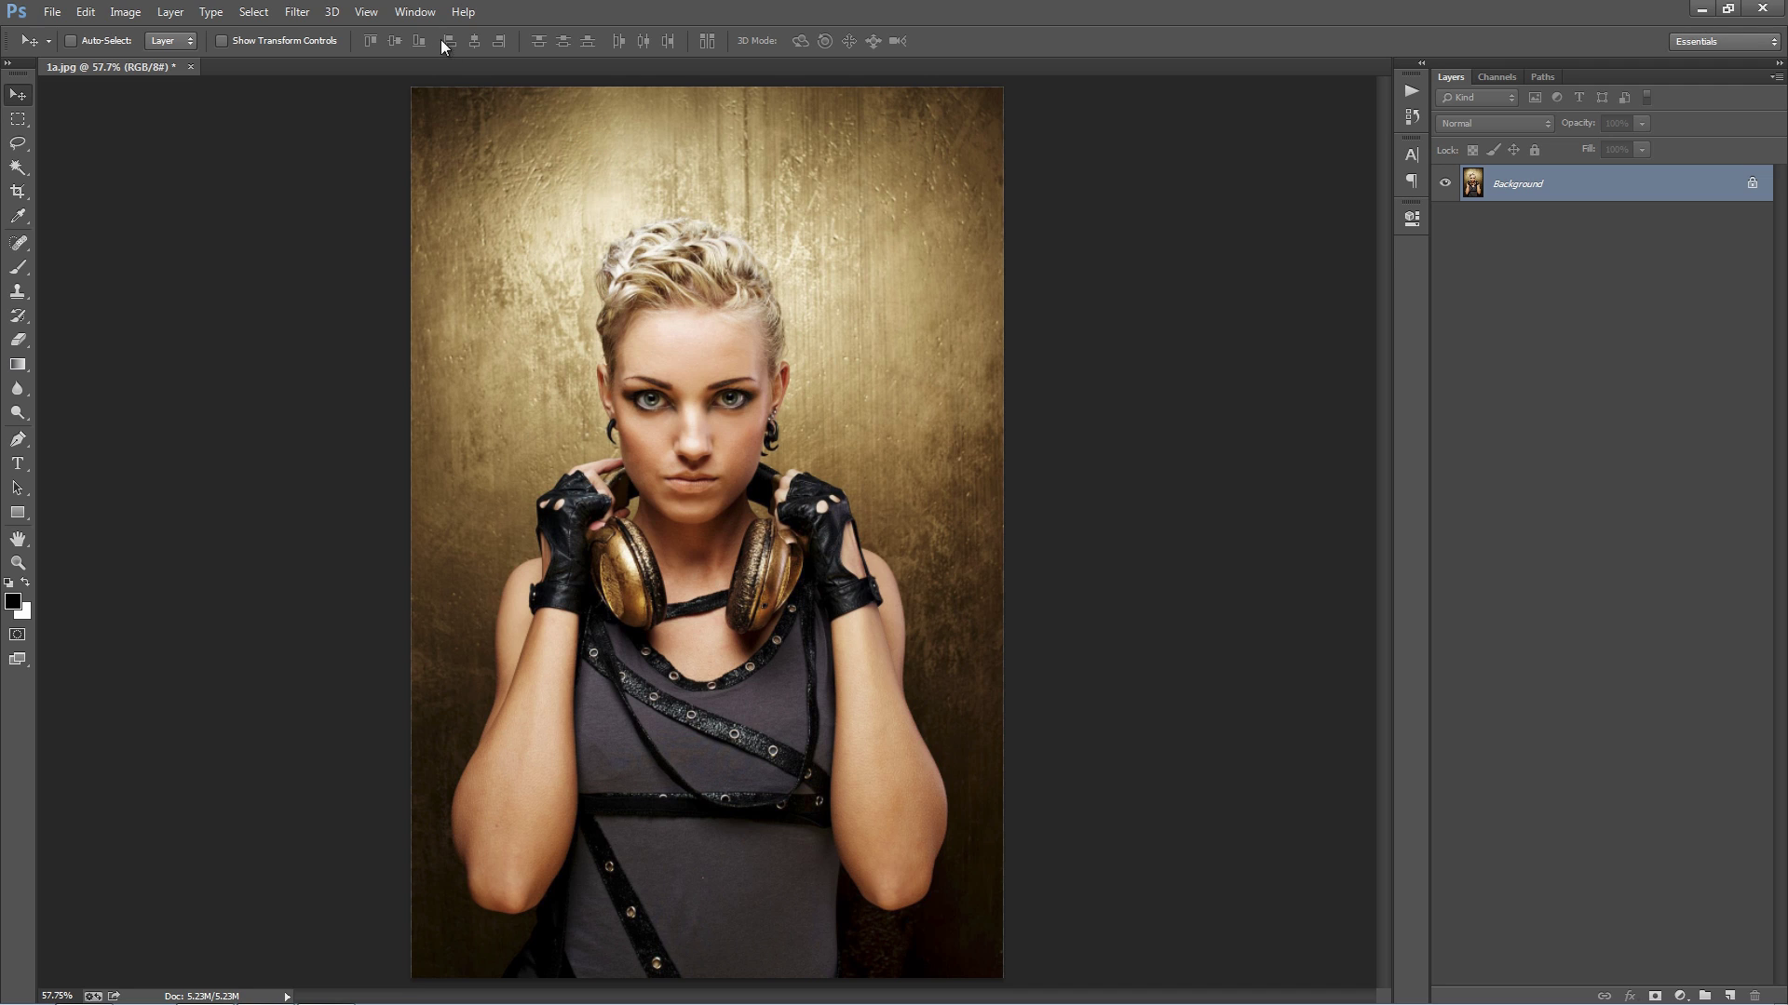
# - Load the Shimmer.atn action set and select its Shimmer action
pyautogui.click(415, 11)
pyautogui.click(477, 134)
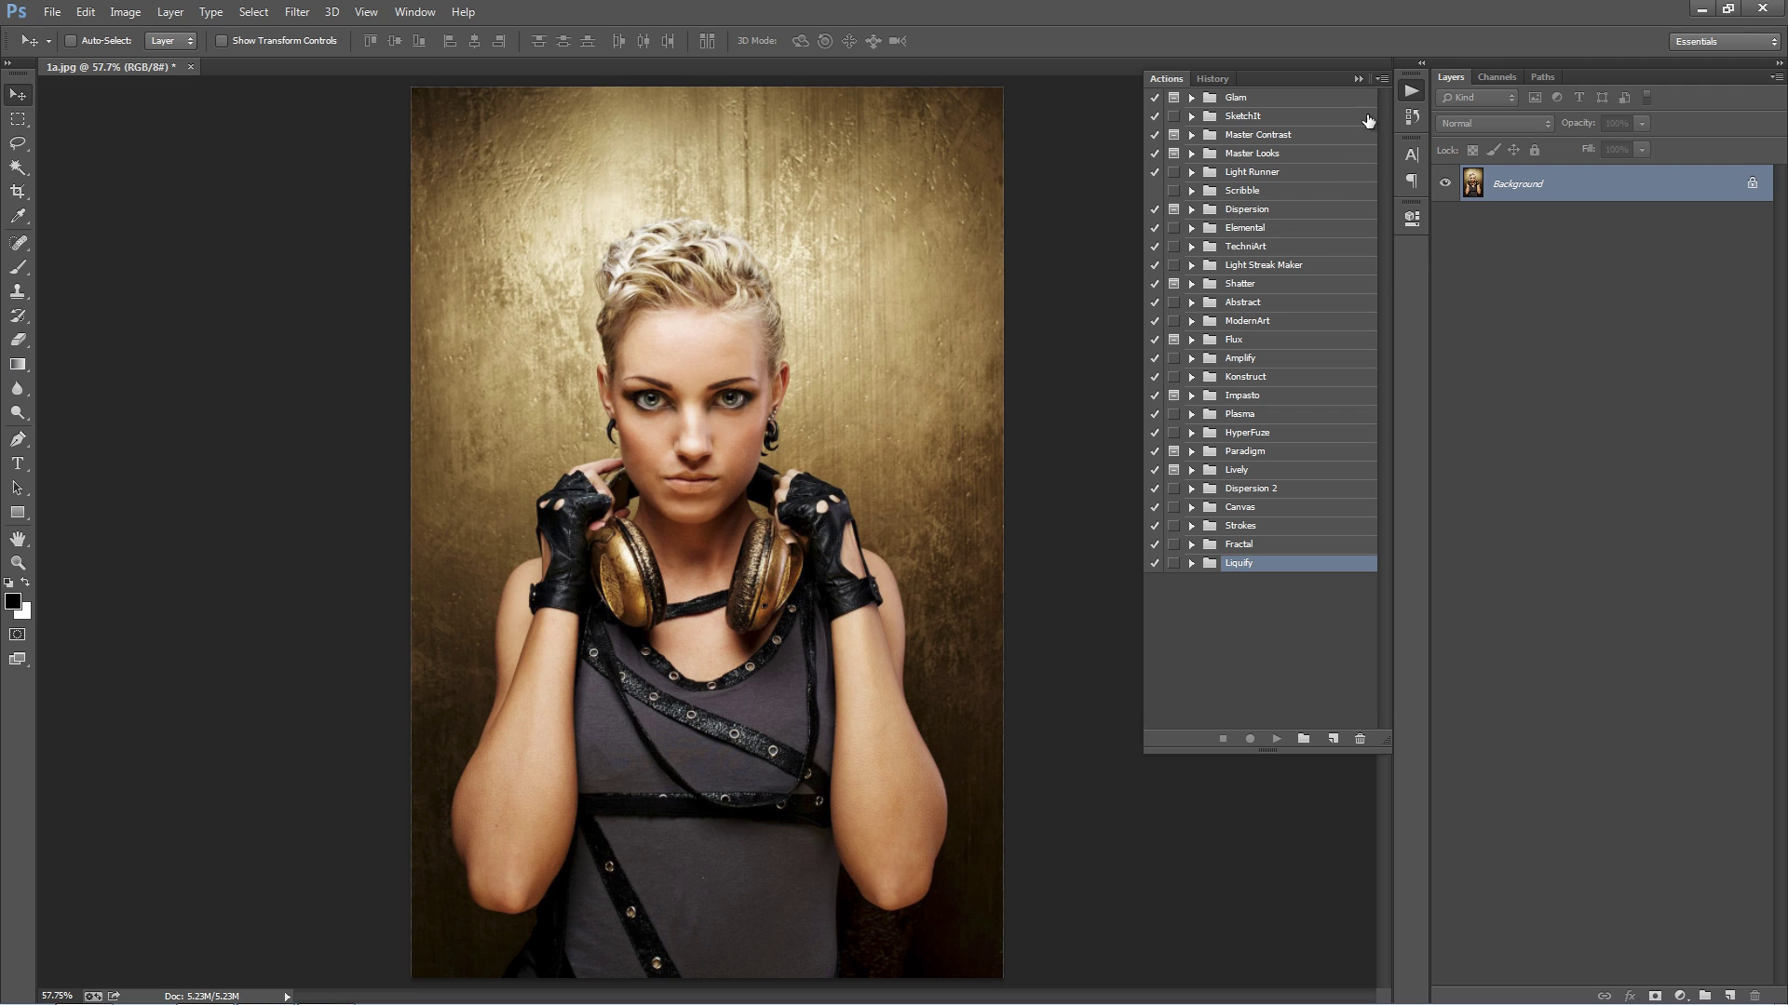
pyautogui.click(1381, 79)
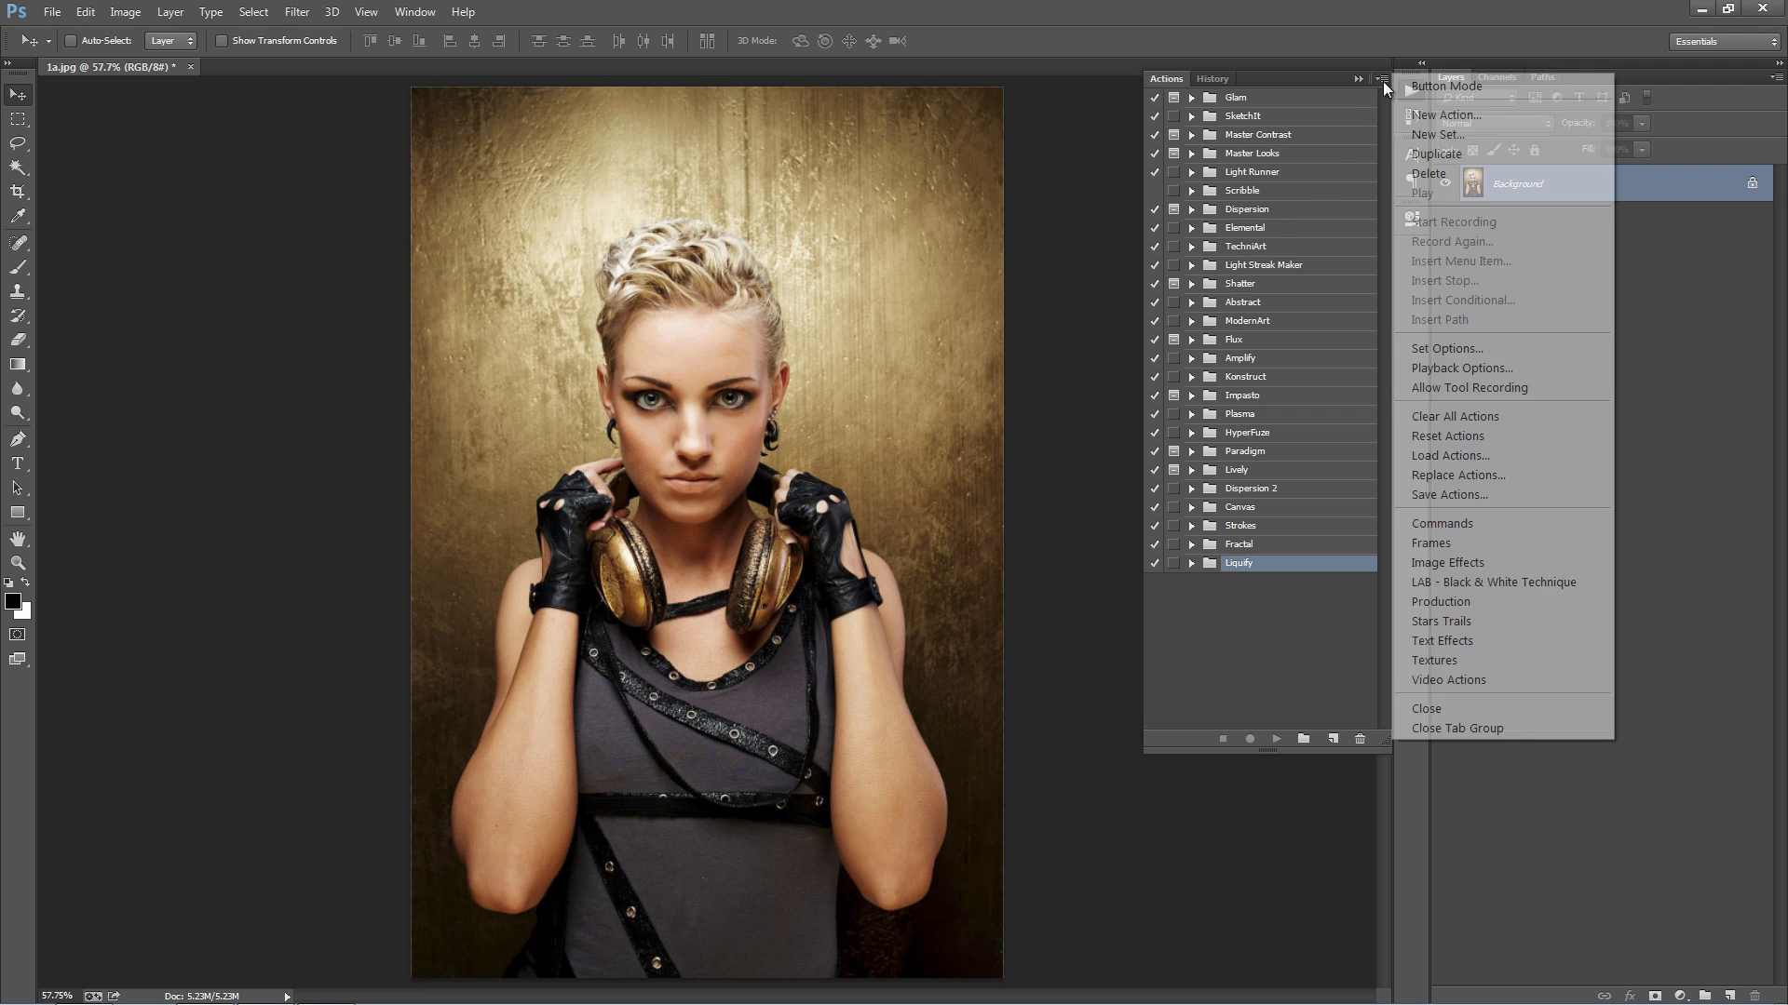
pyautogui.click(1475, 457)
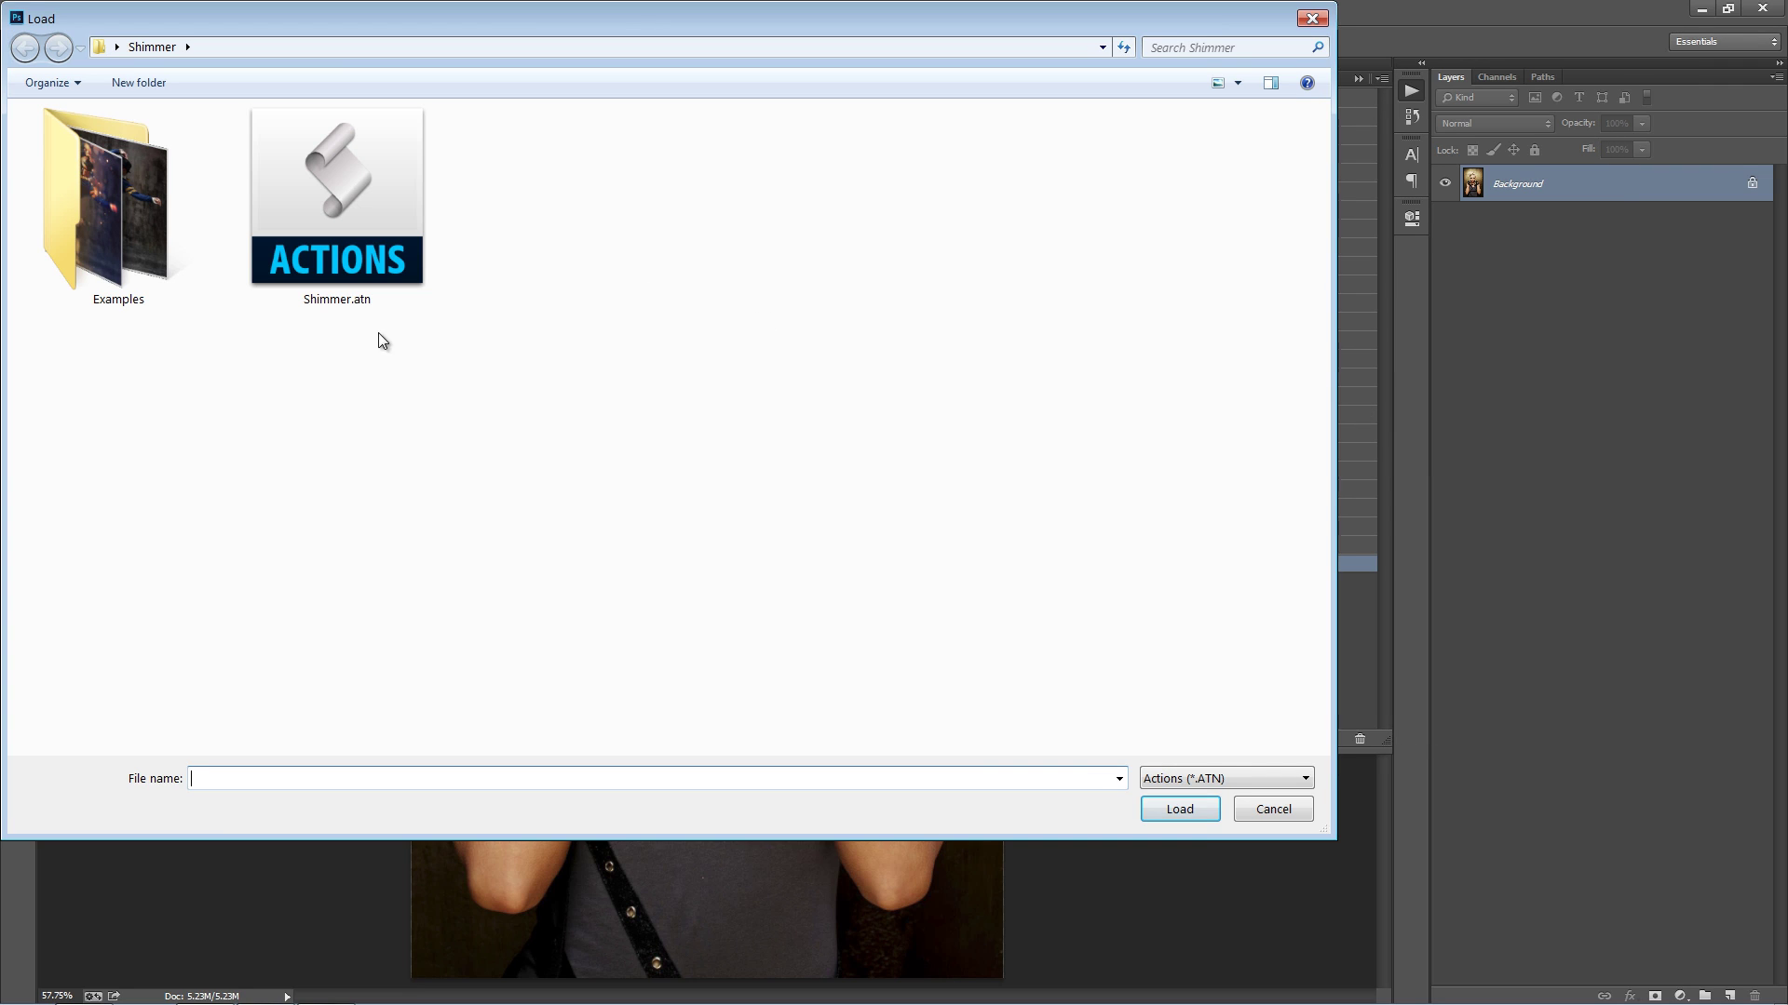
pyautogui.doubleClick(354, 245)
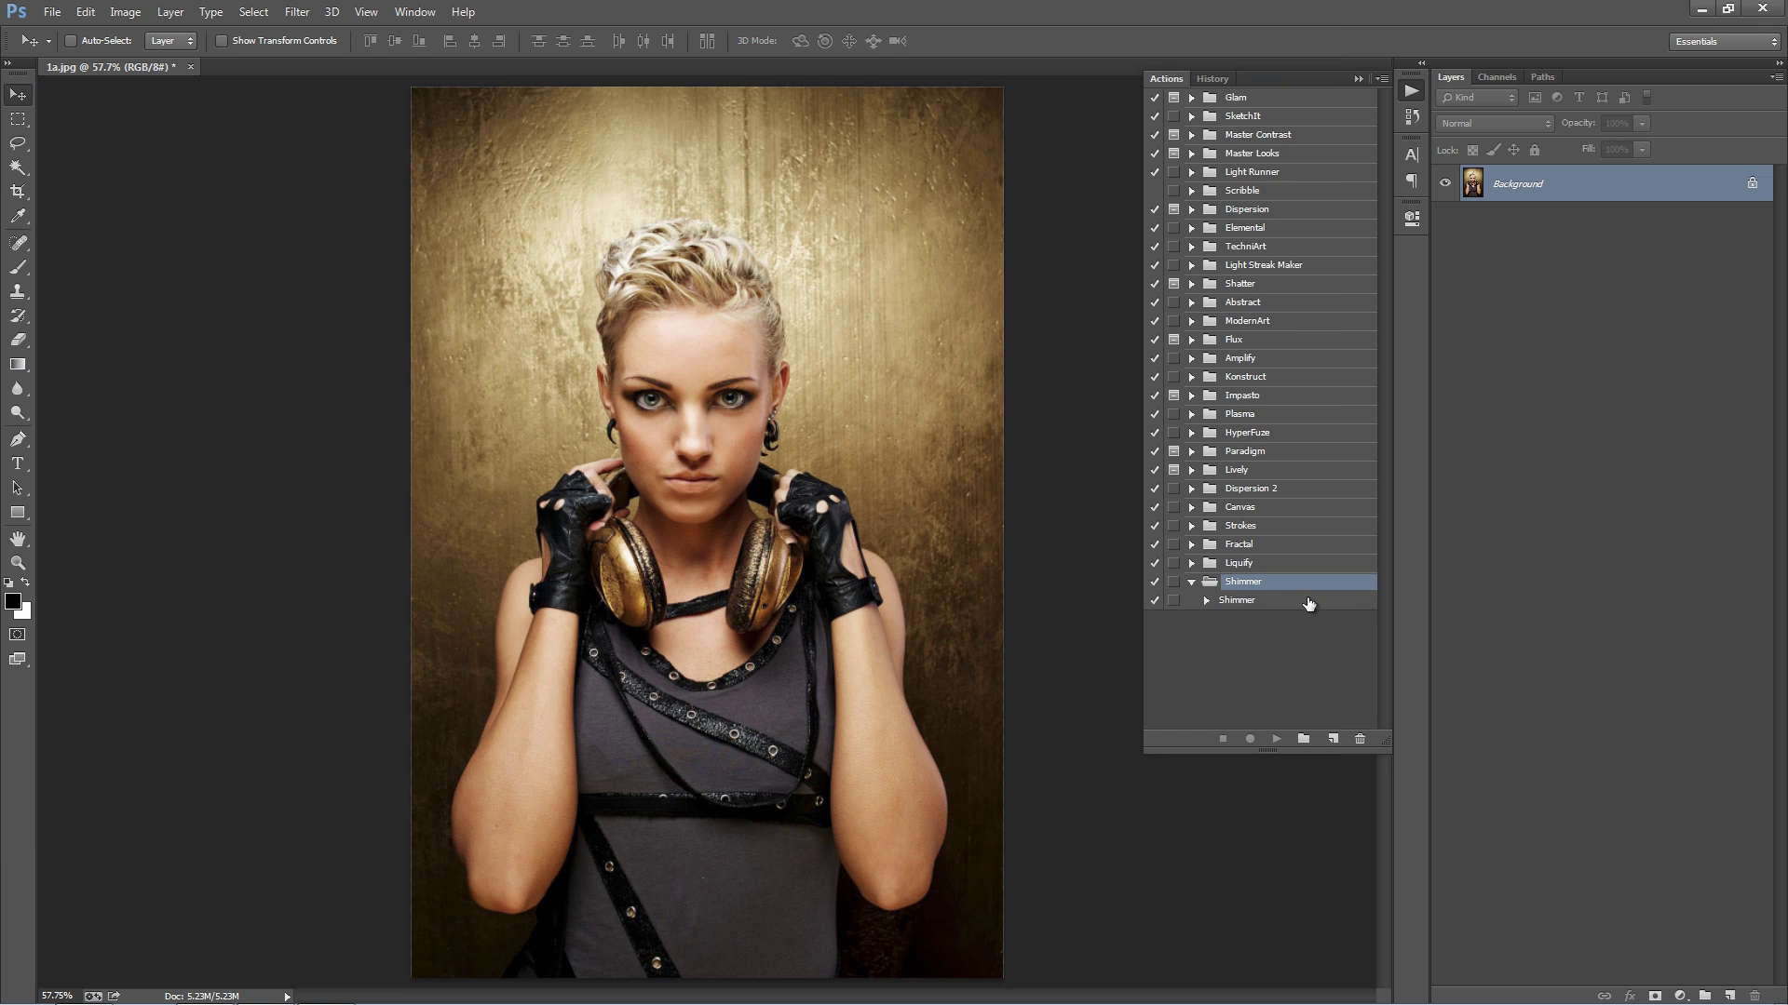
pyautogui.click(1251, 601)
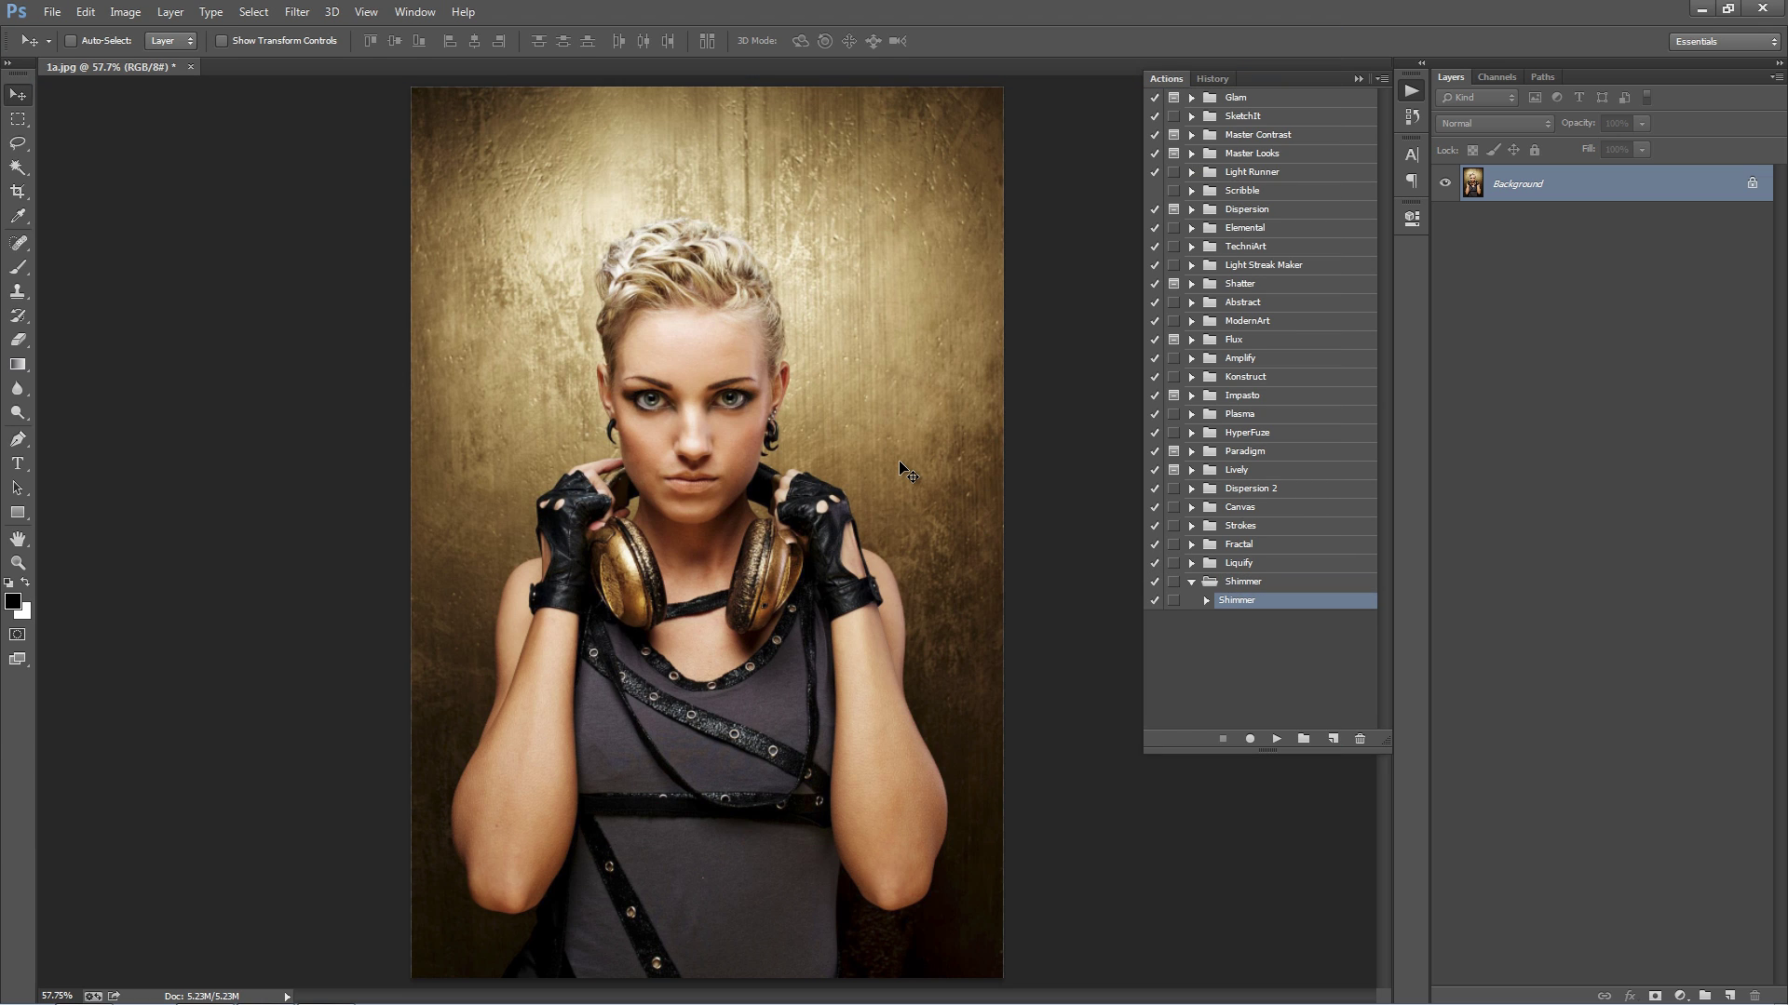
# - Create a new layer named "brush" above the Background
pyautogui.hotkey('ctrl', 'shift', 'n')
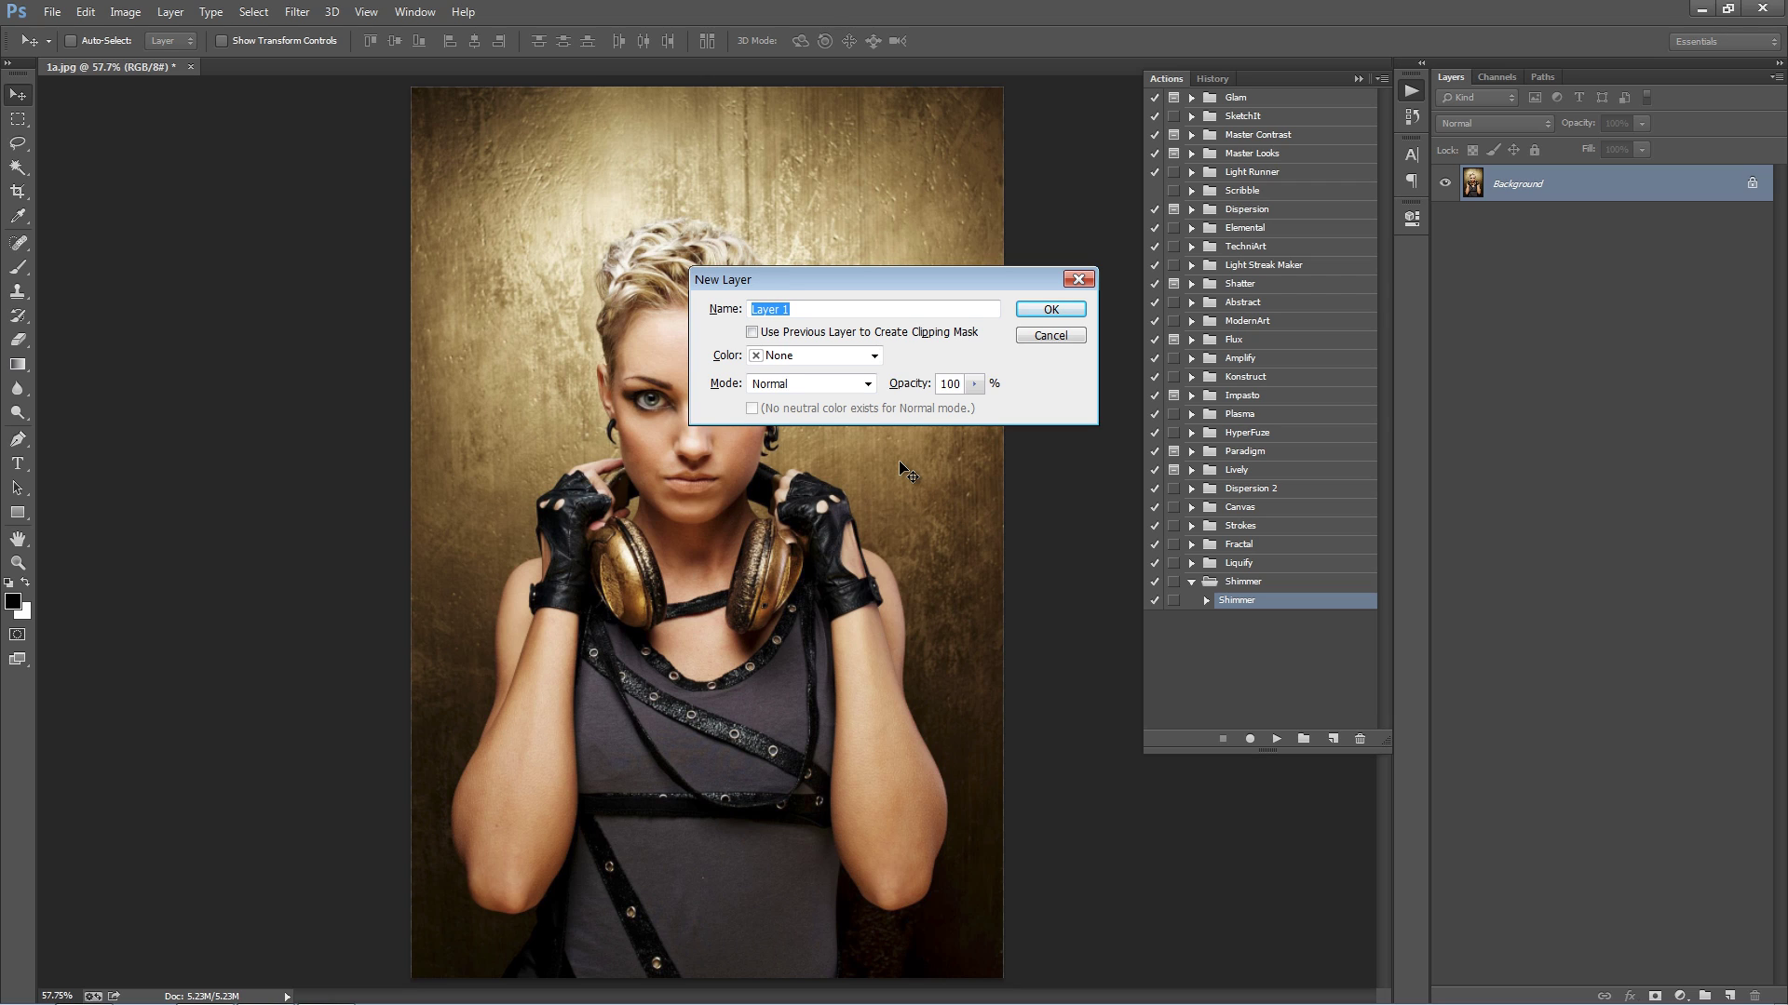
pyautogui.write('brush')
pyautogui.doubleClick(826, 304)
pyautogui.click(826, 304)
pyautogui.doubleClick(786, 313)
pyautogui.click(1047, 308)
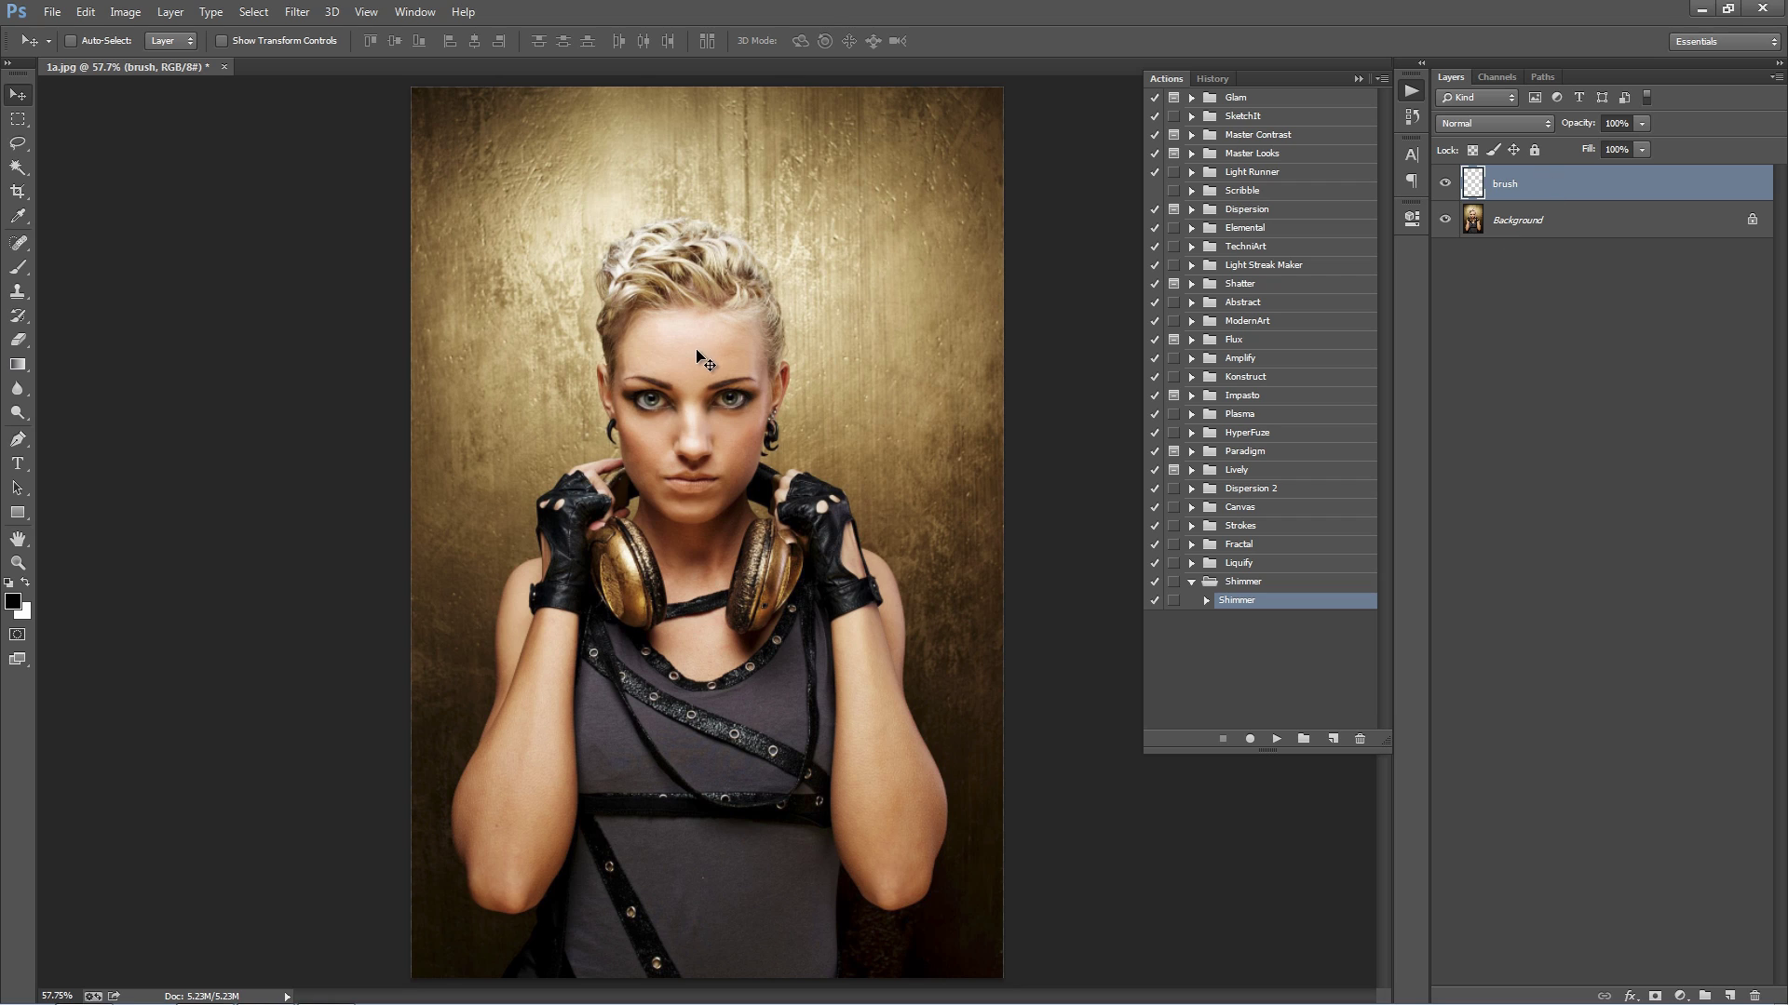
# - Activate the Brush tool and set the foreground color to a bright pink
pyautogui.press('b')
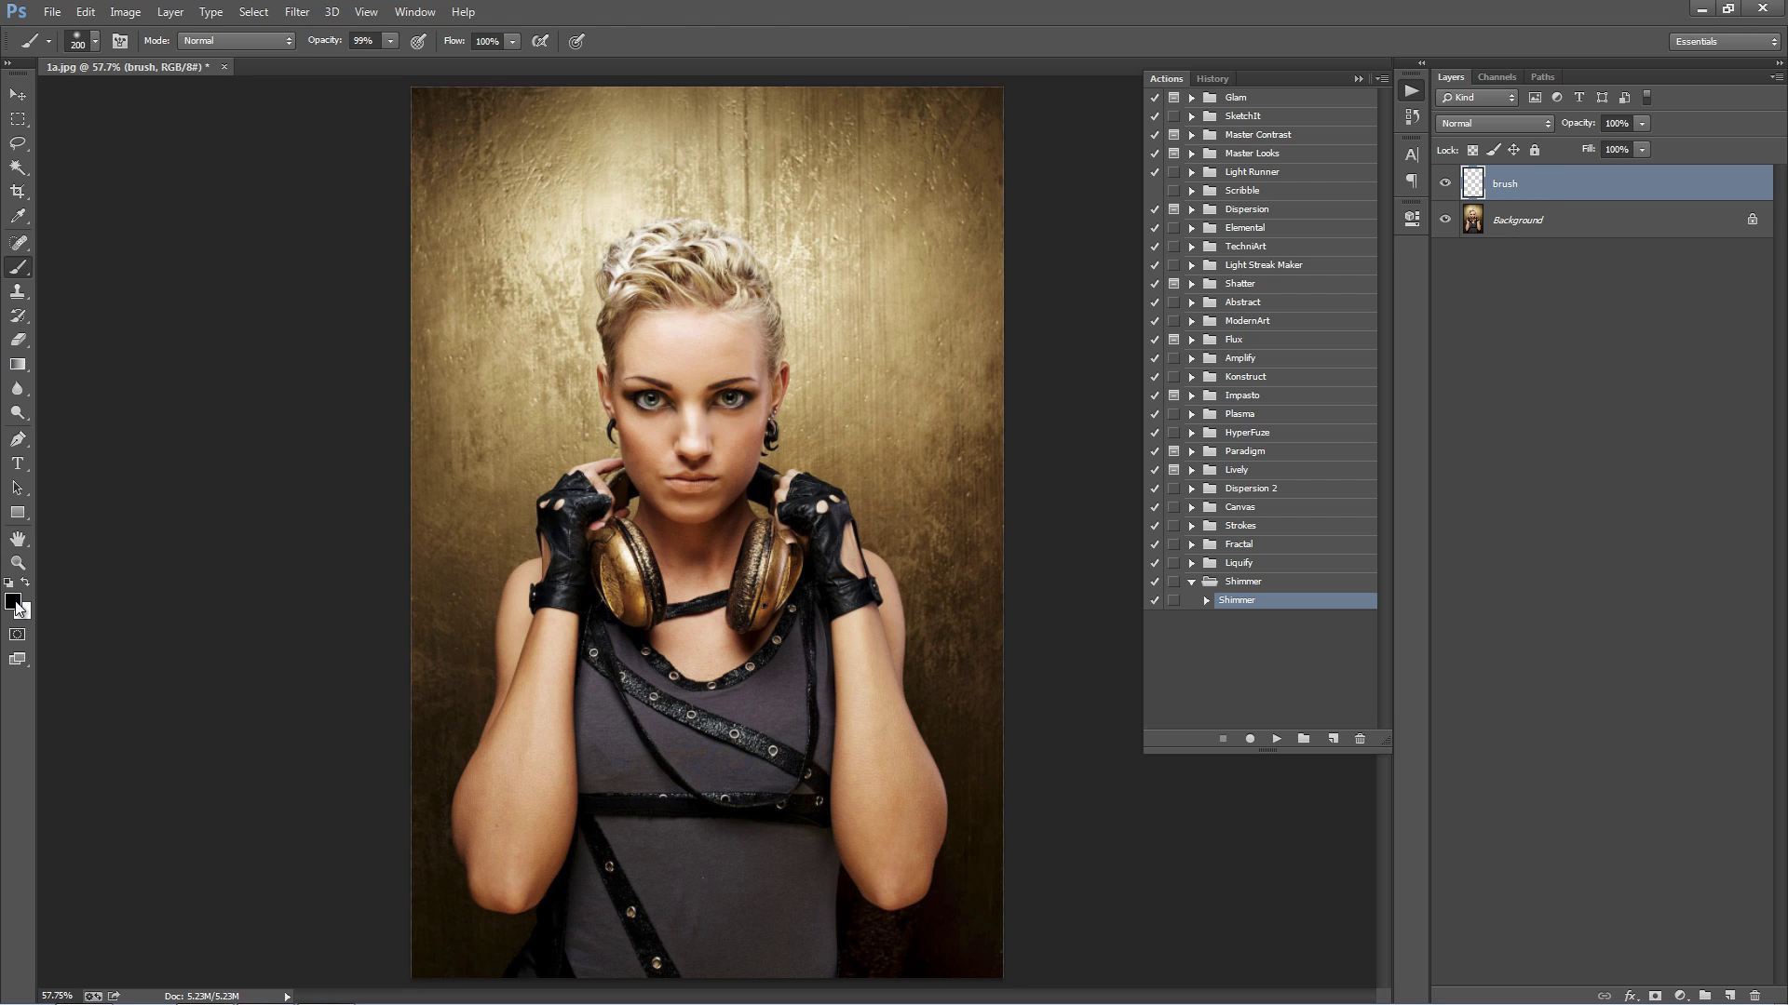
pyautogui.click(15, 604)
pyautogui.moveTo(1493, 327); pyautogui.dragTo(1498, 137)
pyautogui.click(1488, 160)
pyautogui.click(1635, 137)
# - Paint pink over the woman's face, neck and upper chest on the brush layer, adjusting the brush size to fit
pyautogui.press('[')
pyautogui.press('[')
pyautogui.press('[')
pyautogui.press('[')
pyautogui.press('[')
pyautogui.press('[')
pyautogui.press('[')
pyautogui.moveTo(644, 357)
pyautogui.mouseDown()
pyautogui.moveTo(655, 422)
pyautogui.moveTo(646, 372)
pyautogui.moveTo(684, 364)
pyautogui.moveTo(724, 404)
pyautogui.moveTo(724, 433)
pyautogui.moveTo(751, 381)
pyautogui.moveTo(717, 411)
pyautogui.moveTo(702, 369)
pyautogui.moveTo(648, 365)
pyautogui.moveTo(651, 400)
pyautogui.moveTo(606, 377)
pyautogui.moveTo(656, 434)
pyautogui.moveTo(628, 422)
pyautogui.moveTo(636, 445)
pyautogui.moveTo(664, 440)
pyautogui.moveTo(682, 472)
pyautogui.moveTo(688, 419)
pyautogui.moveTo(693, 487)
pyautogui.moveTo(749, 386)
pyautogui.moveTo(745, 440)
pyautogui.moveTo(746, 352)
pyautogui.moveTo(745, 378)
pyautogui.moveTo(686, 278)
pyautogui.moveTo(670, 317)
pyautogui.moveTo(644, 300)
pyautogui.moveTo(632, 385)
pyautogui.moveTo(629, 329)
pyautogui.moveTo(656, 272)
pyautogui.moveTo(636, 292)
pyautogui.moveTo(663, 278)
pyautogui.moveTo(674, 314)
pyautogui.moveTo(684, 253)
pyautogui.moveTo(708, 303)
pyautogui.moveTo(705, 272)
pyautogui.moveTo(738, 284)
pyautogui.moveTo(765, 389)
pyautogui.moveTo(777, 378)
pyautogui.moveTo(739, 441)
pyautogui.moveTo(749, 424)
pyautogui.moveTo(728, 513)
pyautogui.moveTo(706, 469)
pyautogui.moveTo(676, 618)
pyautogui.moveTo(674, 501)
pyautogui.moveTo(625, 638)
pyautogui.moveTo(607, 548)
pyautogui.moveTo(649, 586)
pyautogui.moveTo(600, 493)
pyautogui.moveTo(573, 596)
pyautogui.moveTo(689, 651)
pyautogui.moveTo(705, 519)
pyautogui.moveTo(750, 613)
pyautogui.moveTo(741, 535)
pyautogui.moveTo(770, 548)
pyautogui.moveTo(755, 538)
pyautogui.moveTo(766, 623)
pyautogui.mouseUp()
pyautogui.press('[')
pyautogui.press(']')
pyautogui.press(']')
pyautogui.press(']')
pyautogui.press(']')
pyautogui.press('[')
pyautogui.press('[')
pyautogui.press('[')
pyautogui.press('[')
pyautogui.press(']')
pyautogui.press(']')
pyautogui.press(']')
pyautogui.press('[')
pyautogui.press('[')
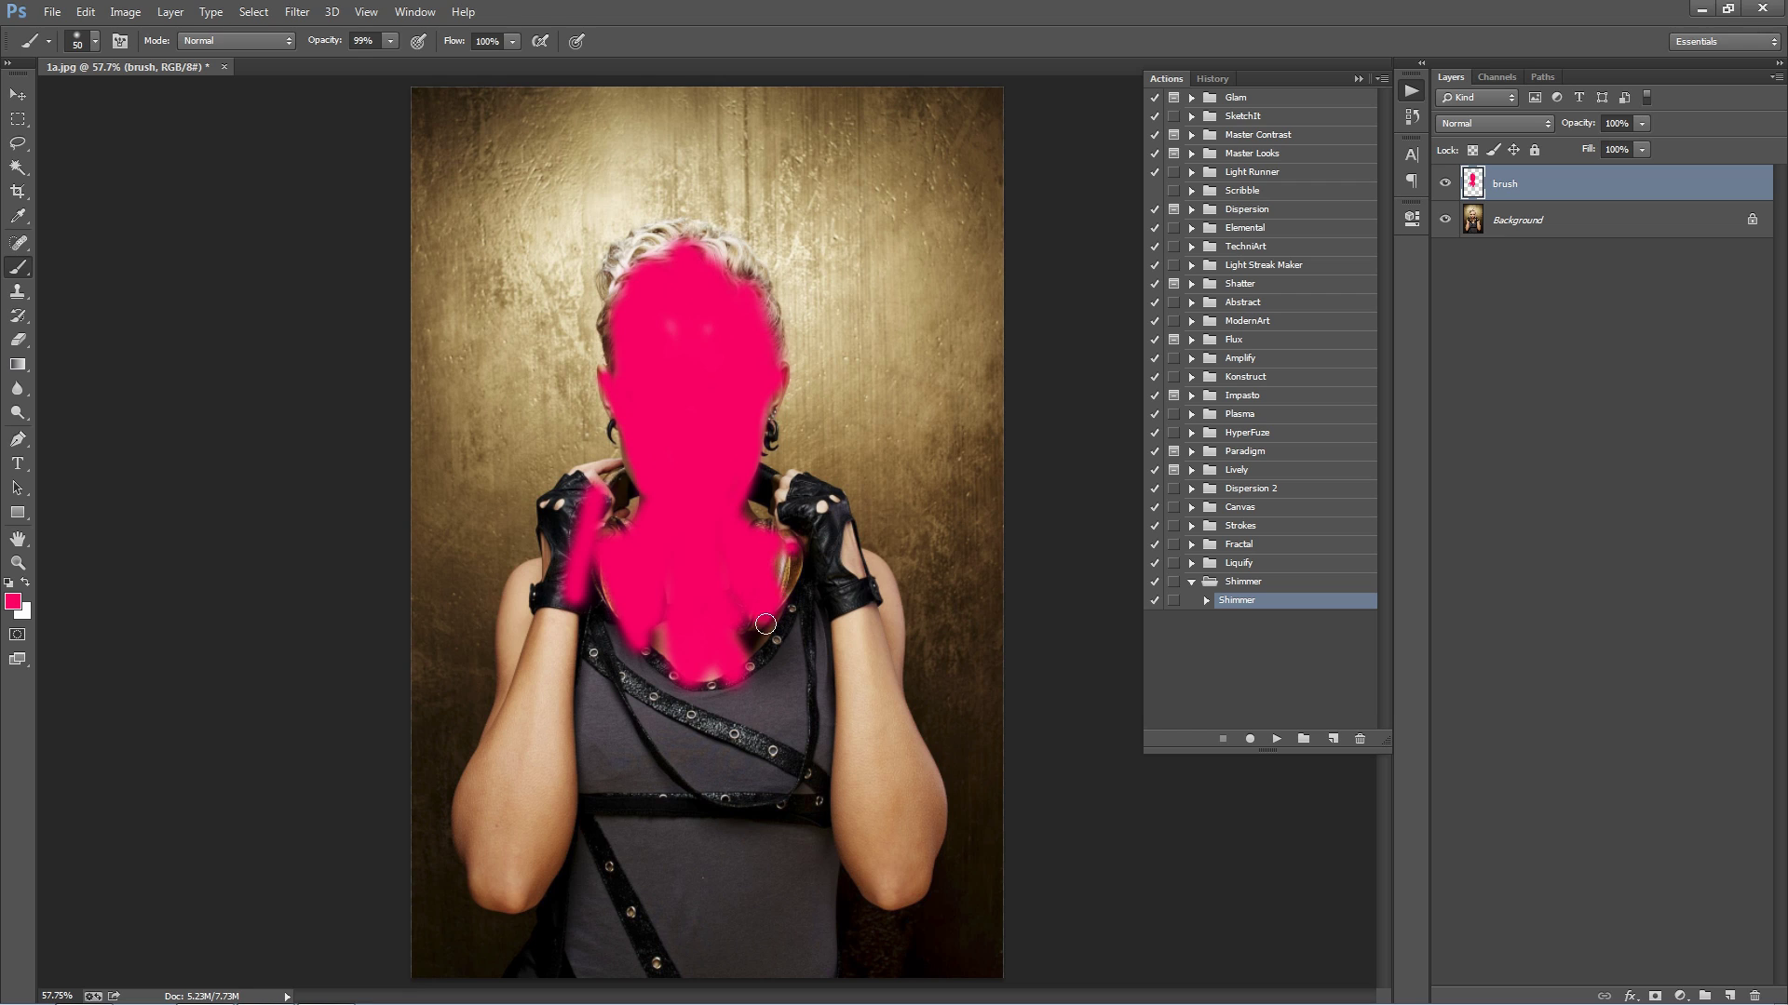
# - Paint pink over the headphones, both gloved hands, the torso and the woman's right arm, varying the brush size
pyautogui.moveTo(791, 549); pyautogui.dragTo(761, 636)
pyautogui.press(']')
pyautogui.moveTo(763, 469)
pyautogui.mouseDown()
pyautogui.moveTo(836, 533)
pyautogui.moveTo(796, 491)
pyautogui.mouseUp()
pyautogui.press(']')
pyautogui.moveTo(796, 491)
pyautogui.mouseDown()
pyautogui.moveTo(790, 559)
pyautogui.moveTo(790, 501)
pyautogui.moveTo(832, 540)
pyautogui.moveTo(839, 609)
pyautogui.moveTo(824, 549)
pyautogui.moveTo(811, 676)
pyautogui.moveTo(761, 640)
pyautogui.moveTo(724, 781)
pyautogui.moveTo(681, 770)
pyautogui.moveTo(669, 655)
pyautogui.moveTo(616, 795)
pyautogui.moveTo(614, 668)
pyautogui.moveTo(520, 762)
pyautogui.moveTo(561, 590)
pyautogui.moveTo(587, 602)
pyautogui.moveTo(585, 648)
pyautogui.moveTo(578, 502)
pyautogui.moveTo(560, 590)
pyautogui.moveTo(558, 506)
pyautogui.moveTo(595, 472)
pyautogui.moveTo(603, 515)
pyautogui.mouseUp()
pyautogui.press(']')
pyautogui.press(']')
pyautogui.press(']')
pyautogui.press(']')
pyautogui.press(']')
pyautogui.press(']')
pyautogui.press('[')
pyautogui.press('[')
pyautogui.press('[')
pyautogui.press('[')
pyautogui.press('[')
pyautogui.press('[')
pyautogui.press('[')
pyautogui.press('[')
pyautogui.press('[')
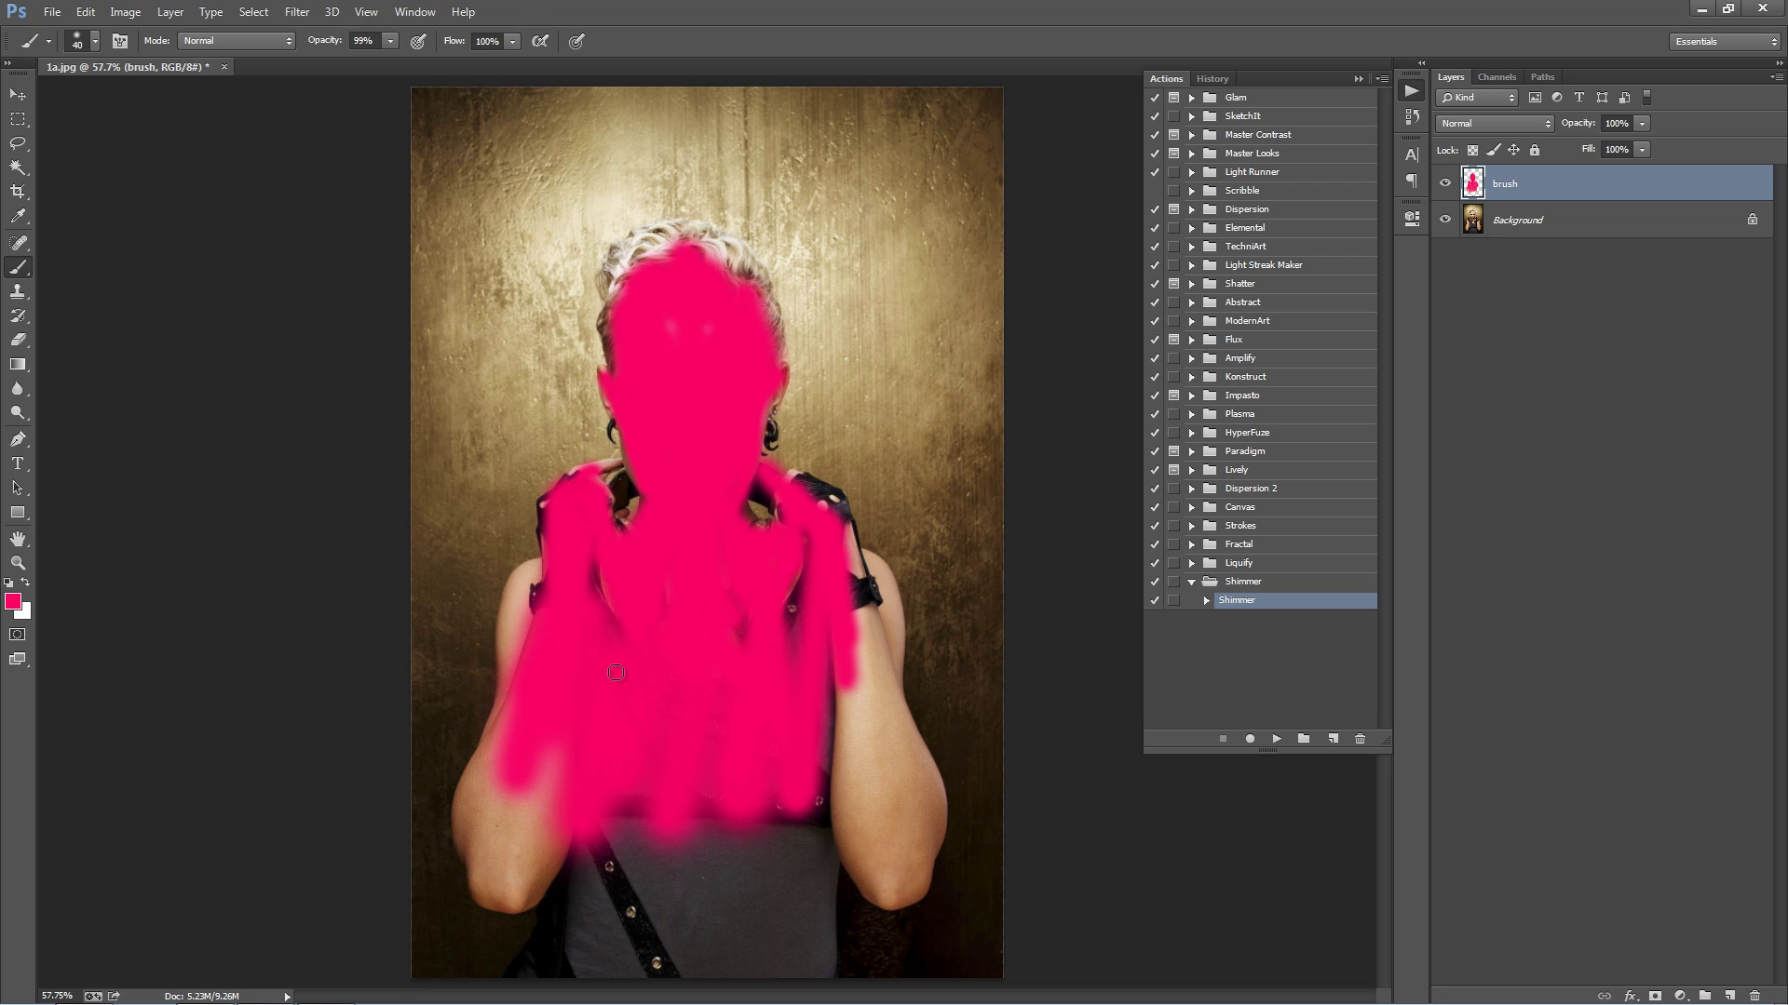
# - Paint pink along the woman's left forearm and glove with an enlarged brush
pyautogui.press(']')
pyautogui.press(']')
pyautogui.press(']')
pyautogui.press(']')
pyautogui.press(']')
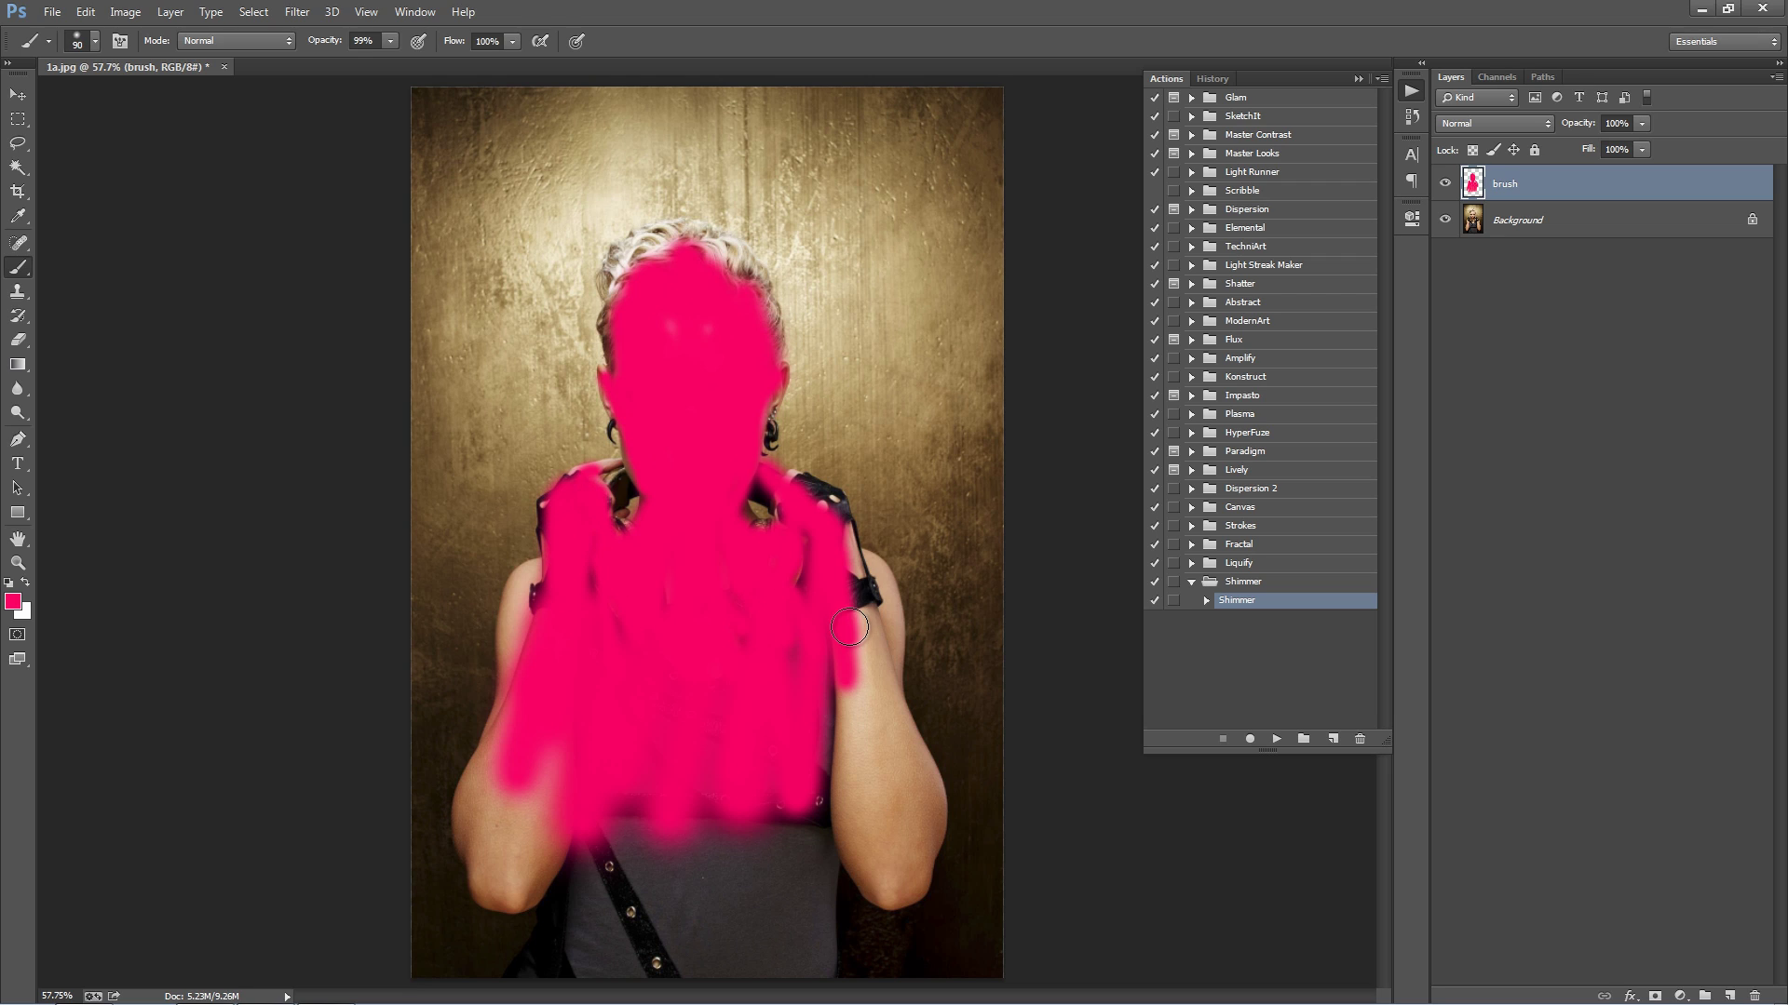
pyautogui.press(']')
pyautogui.moveTo(849, 627)
pyautogui.mouseDown()
pyautogui.moveTo(847, 766)
pyautogui.moveTo(870, 789)
pyautogui.moveTo(853, 648)
pyautogui.moveTo(878, 809)
pyautogui.moveTo(864, 733)
pyautogui.moveTo(911, 771)
pyautogui.moveTo(833, 611)
pyautogui.moveTo(862, 660)
pyautogui.moveTo(842, 588)
pyautogui.moveTo(840, 671)
pyautogui.moveTo(841, 525)
pyautogui.moveTo(859, 562)
pyautogui.moveTo(857, 587)
pyautogui.moveTo(832, 498)
pyautogui.moveTo(794, 479)
pyautogui.mouseUp()
pyautogui.press('[')
pyautogui.press('[')
pyautogui.press('[')
pyautogui.press('[')
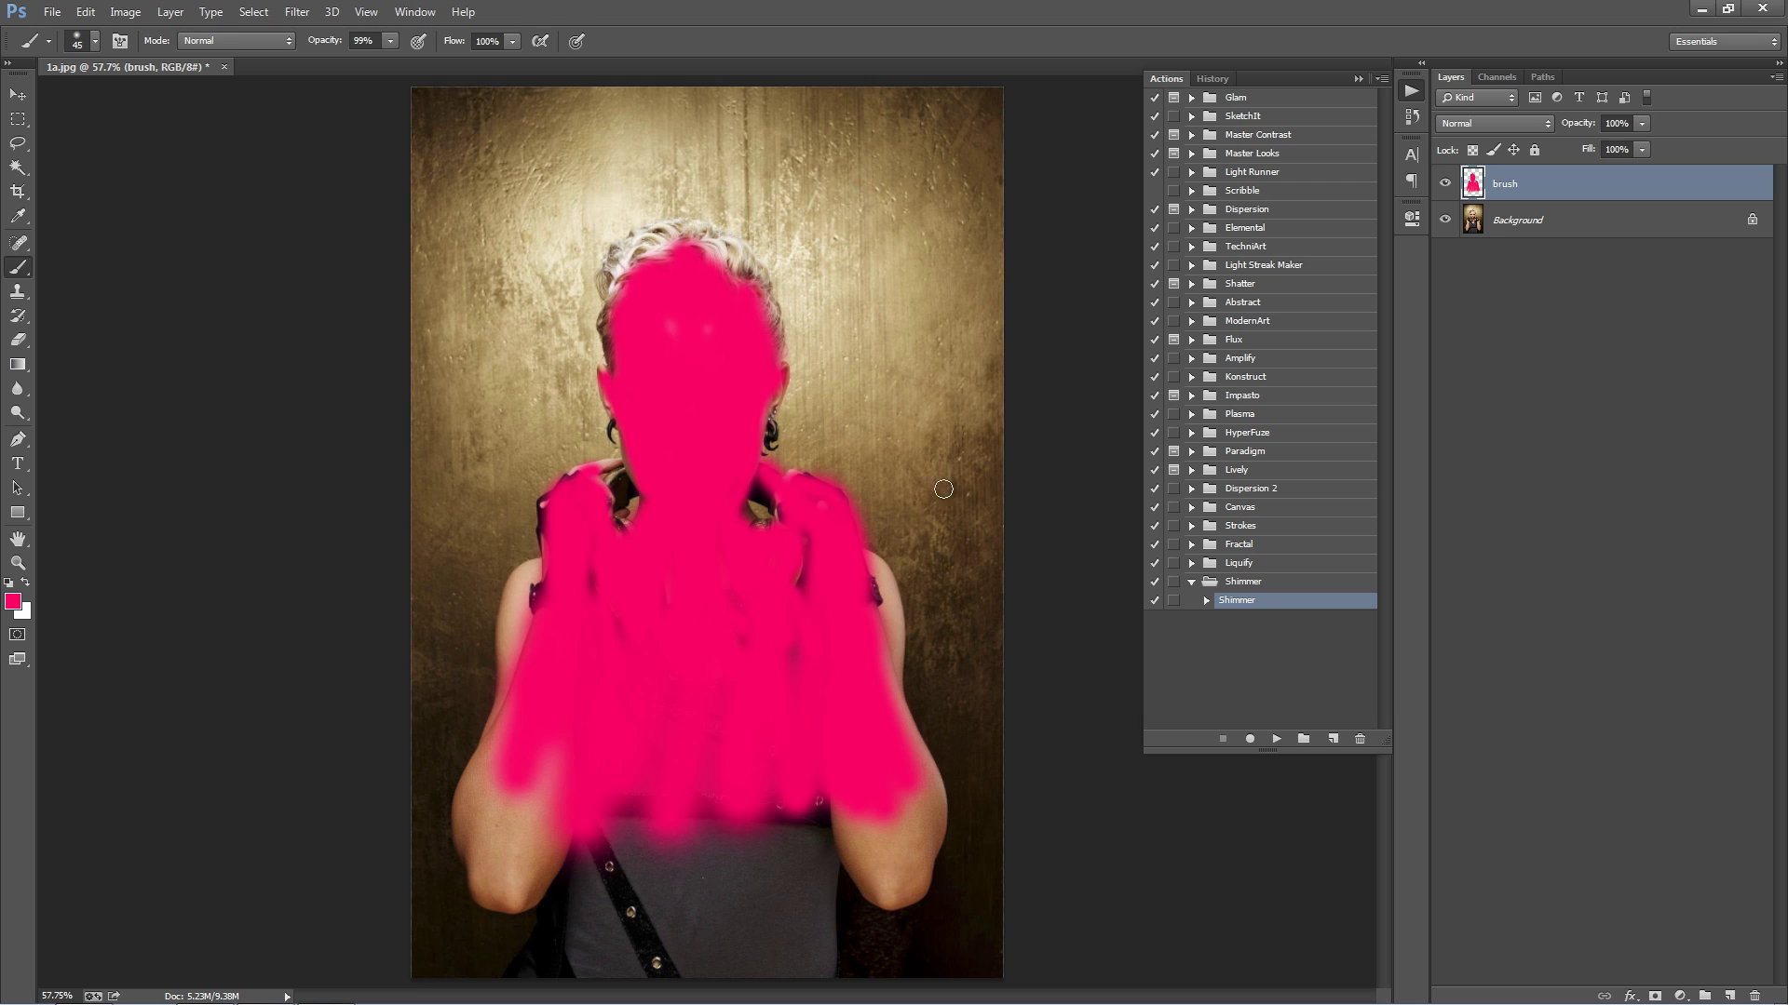
# - Erase the paint spilling past the woman's left glove, and brush pink over more of her hair and the gaps beside the neck
pyautogui.press('e')
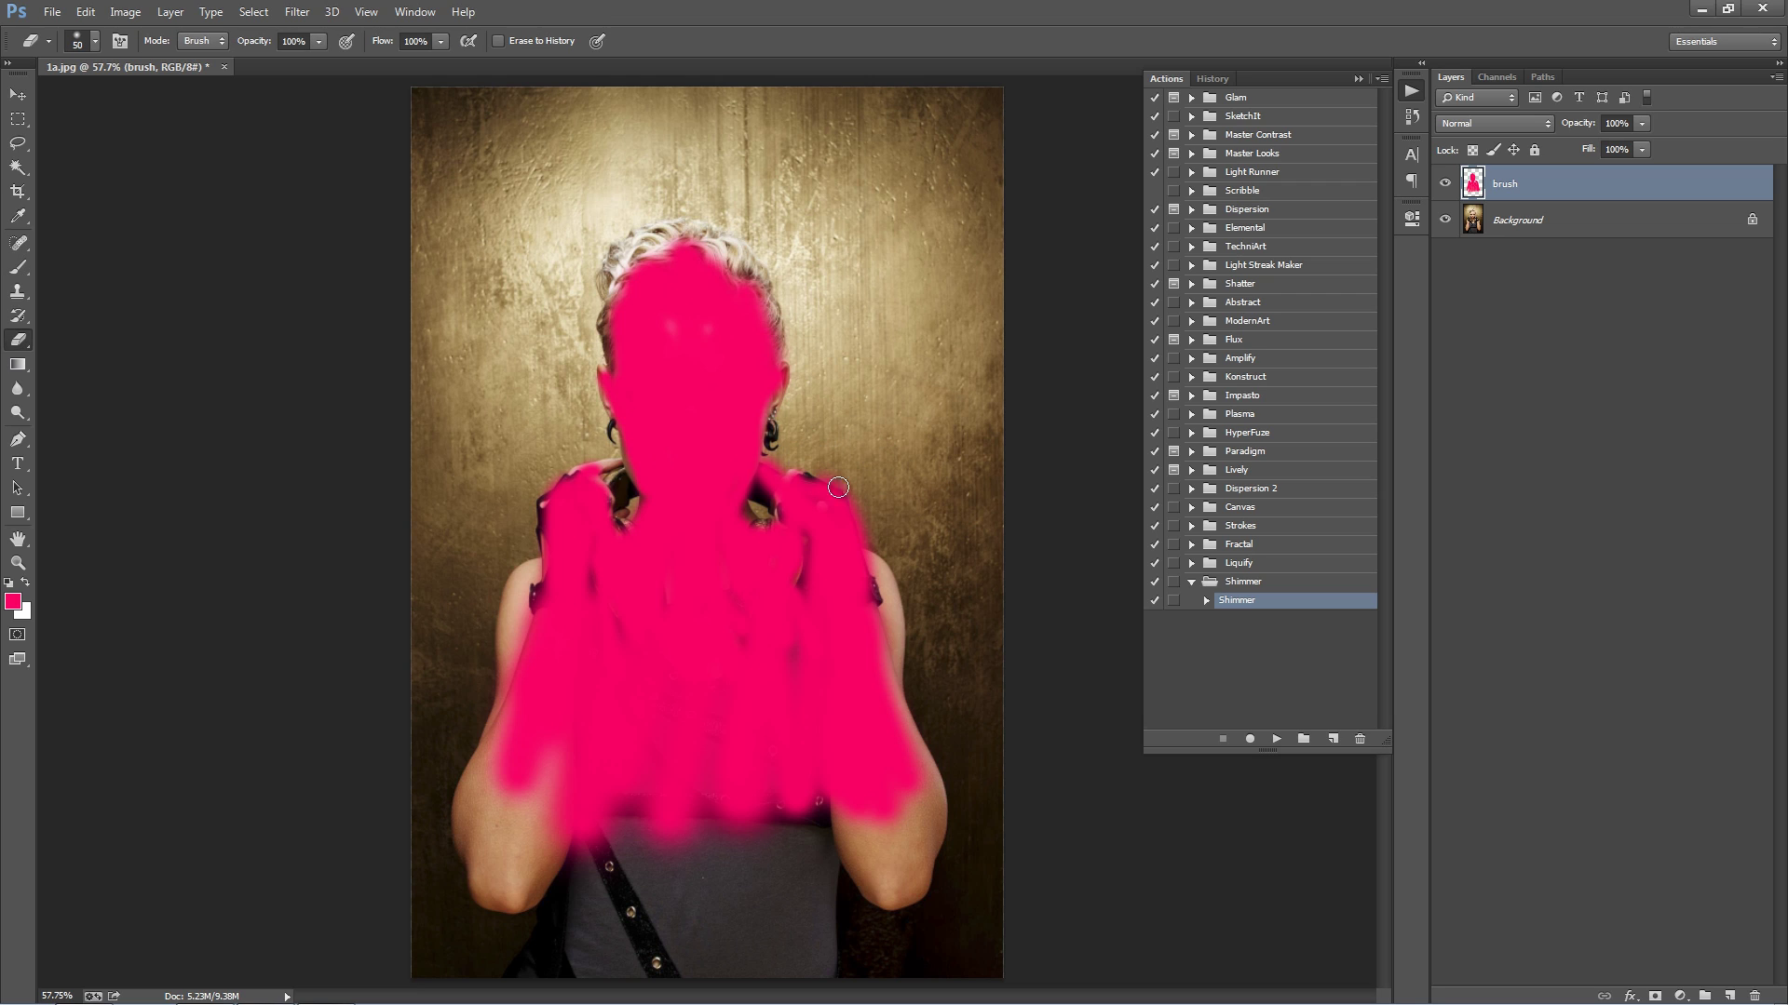
pyautogui.moveTo(808, 470); pyautogui.dragTo(866, 550)
pyautogui.press('b')
pyautogui.press('[')
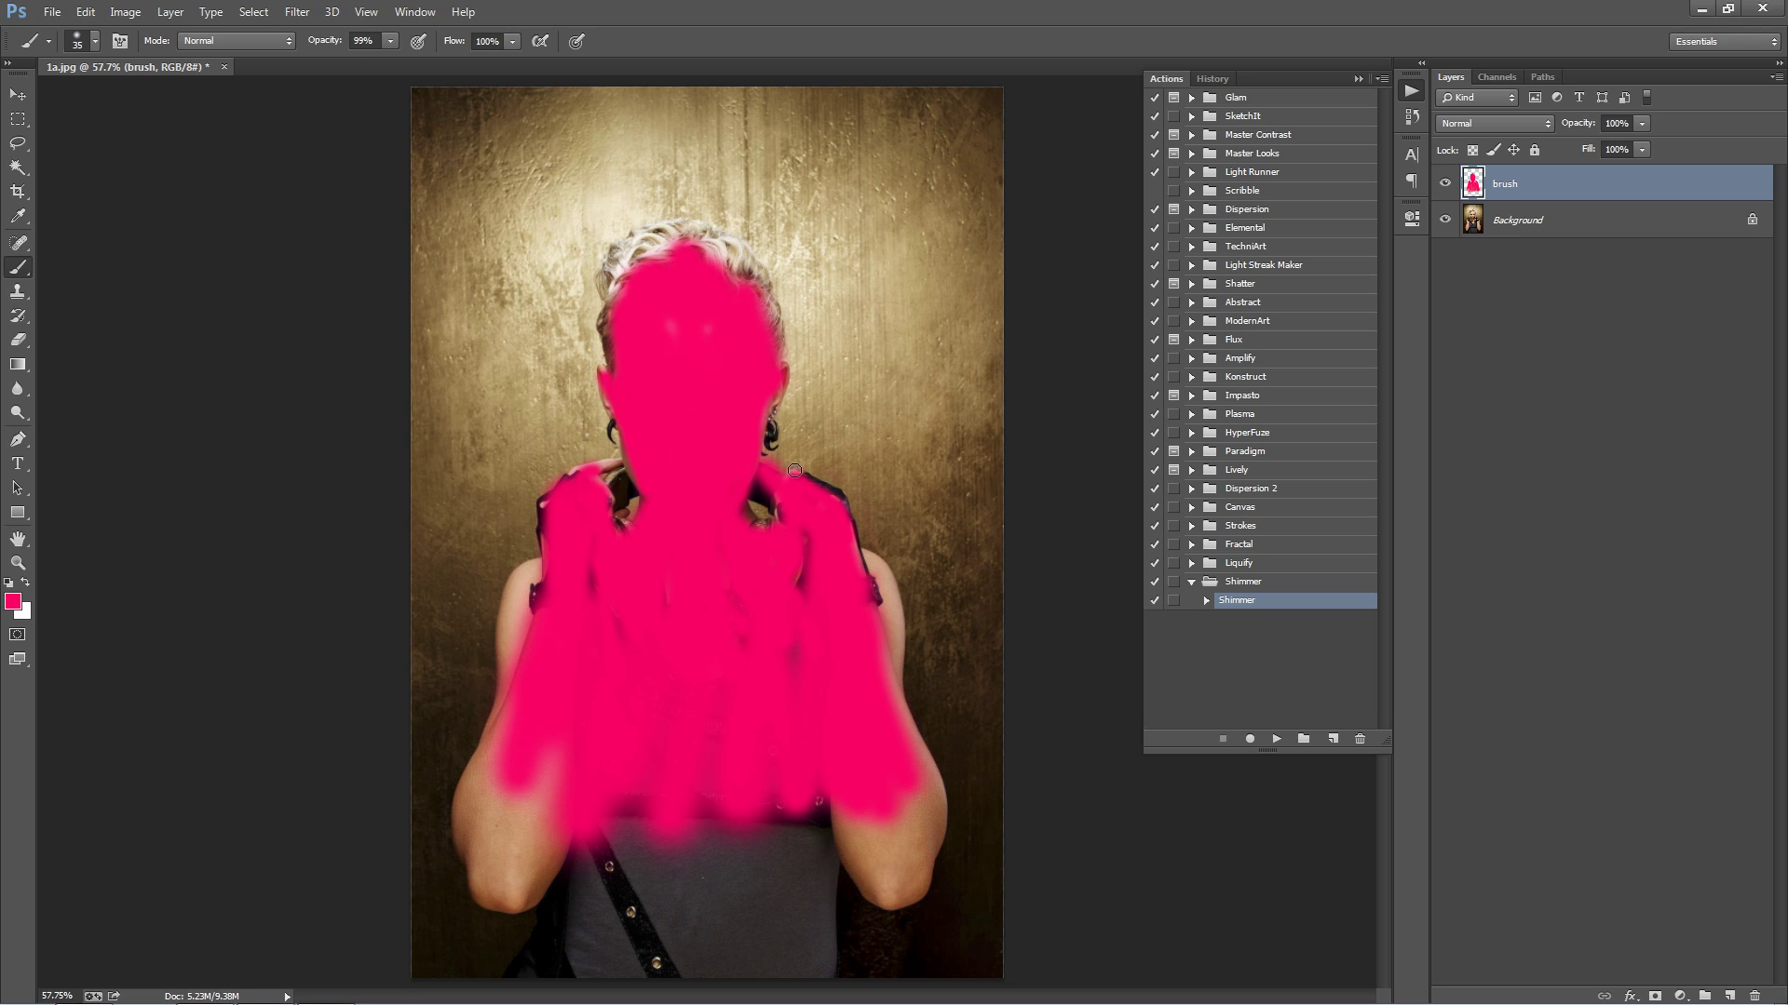
pyautogui.press(']')
pyautogui.moveTo(636, 272)
pyautogui.mouseDown()
pyautogui.moveTo(710, 254)
pyautogui.moveTo(746, 302)
pyautogui.mouseUp()
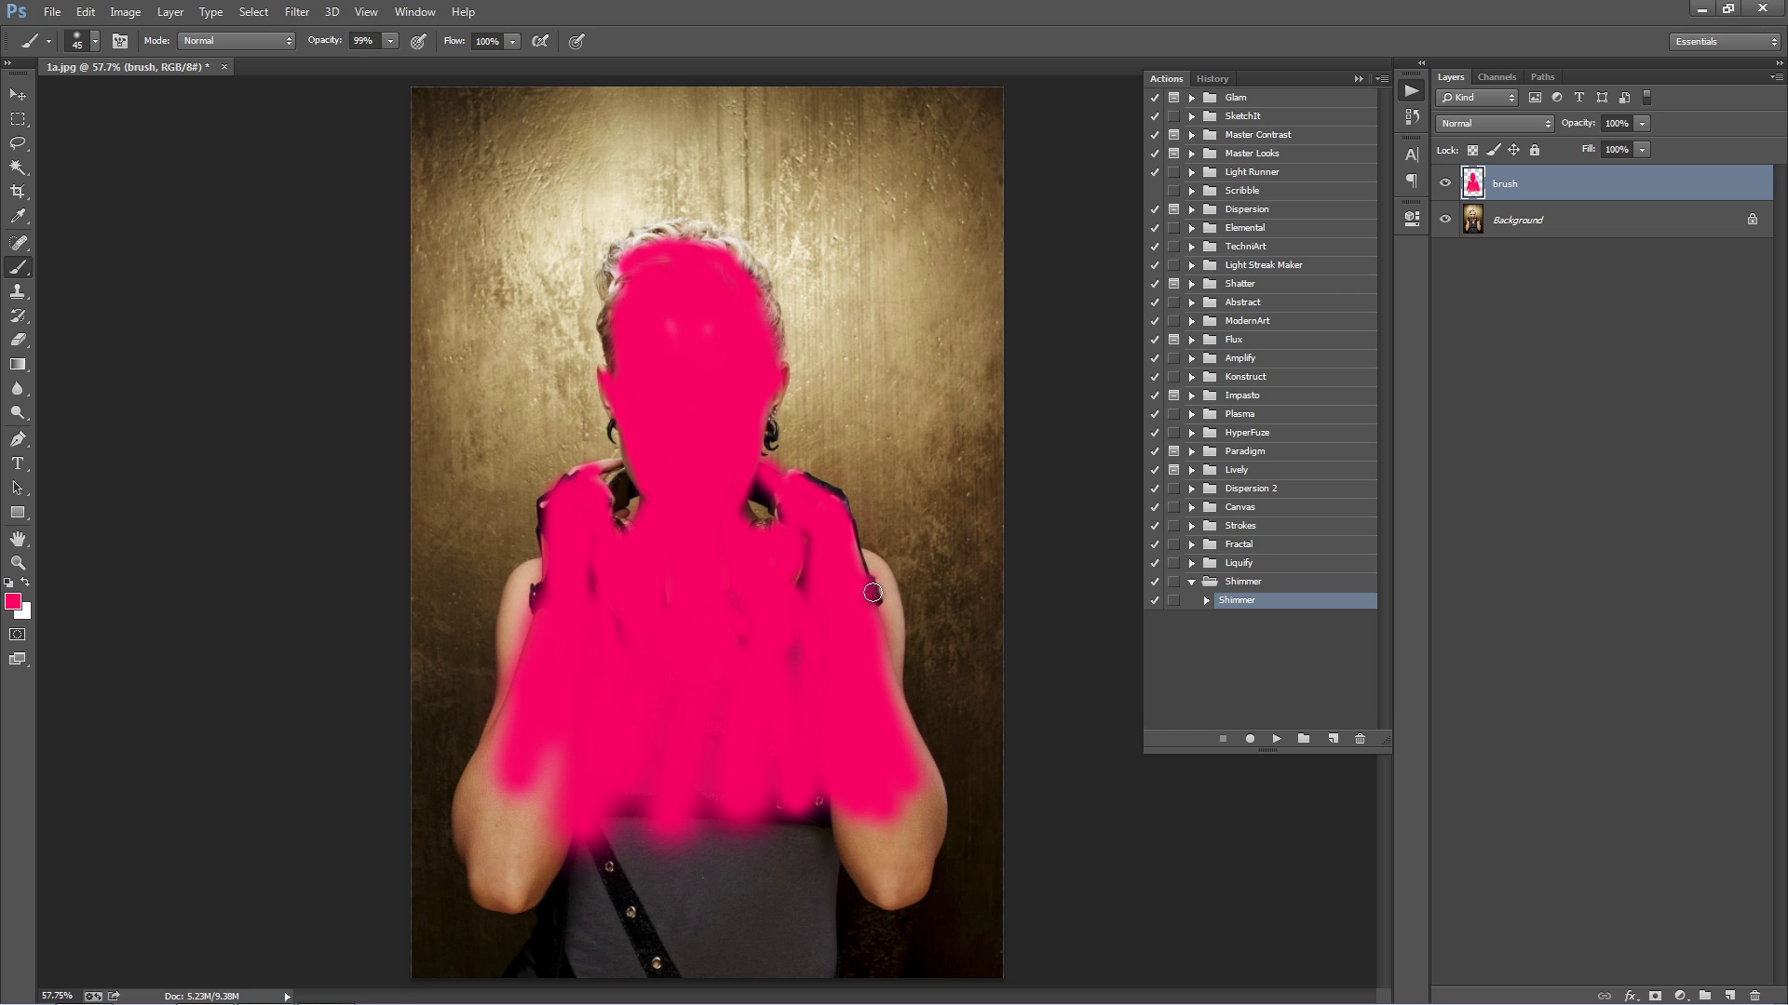
pyautogui.moveTo(764, 528); pyautogui.dragTo(742, 512)
pyautogui.moveTo(637, 521); pyautogui.dragTo(620, 527)
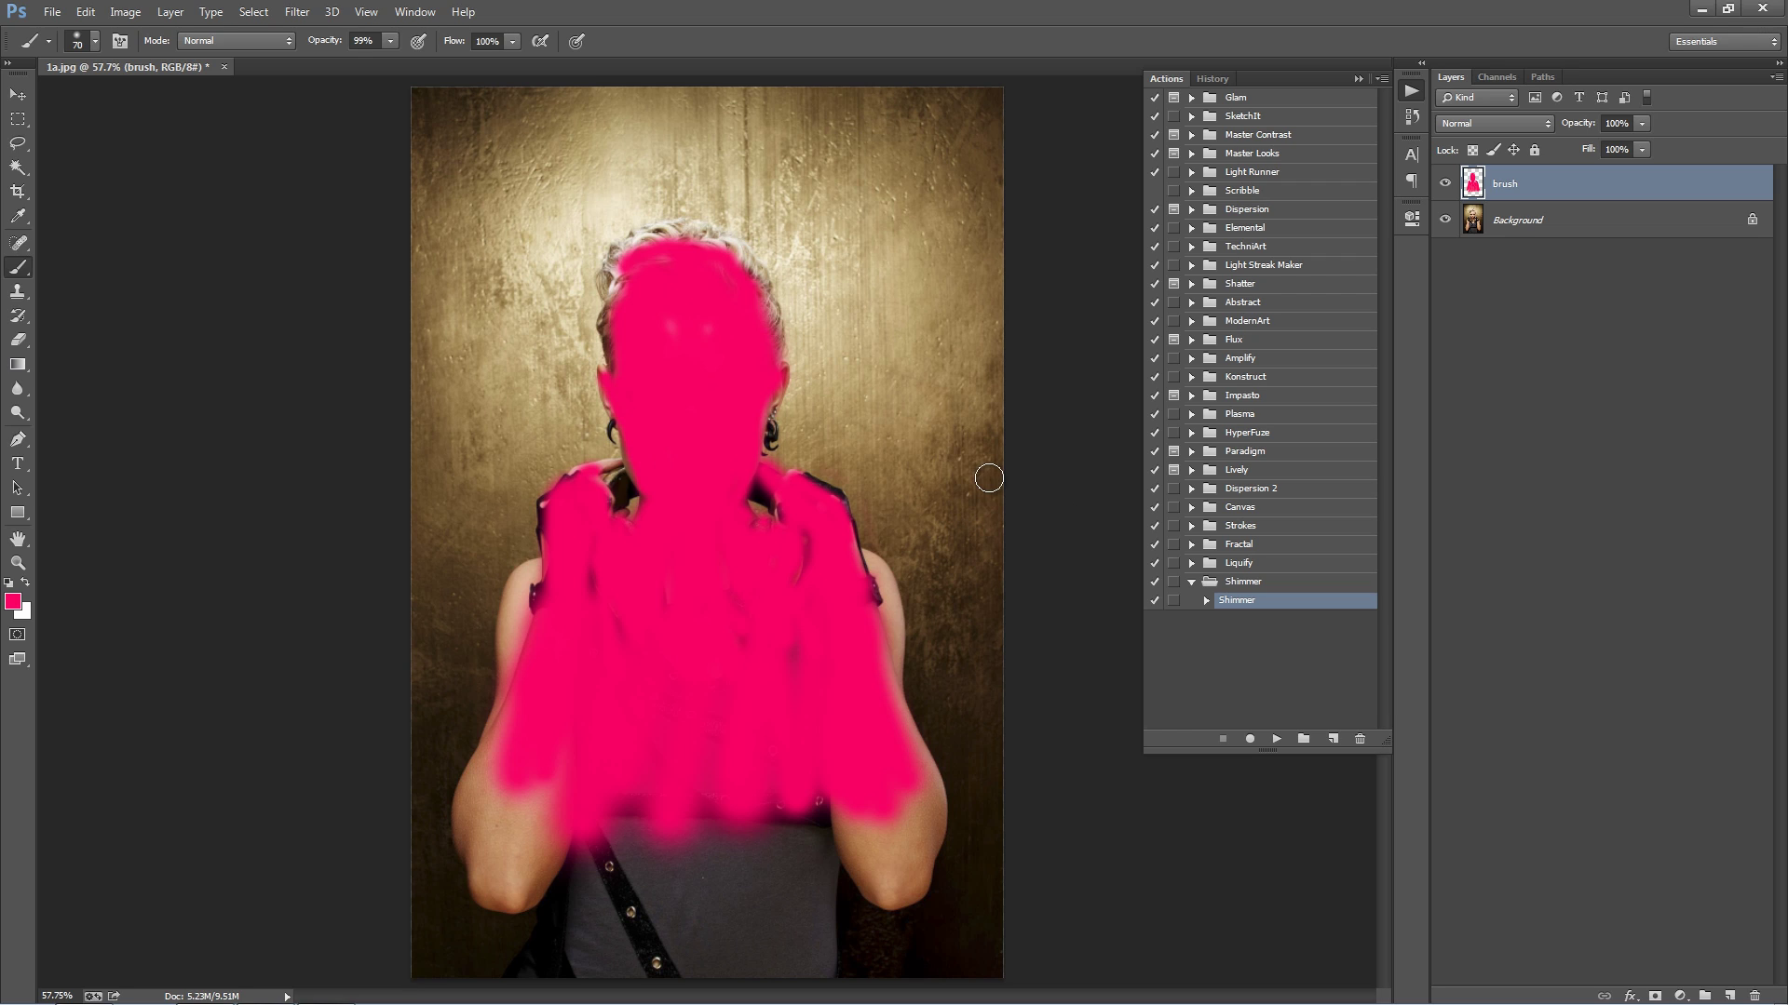
# - Switch to the Move tool, play the Shimmer action on the painted photo and collapse the actions list
pyautogui.click(17, 95)
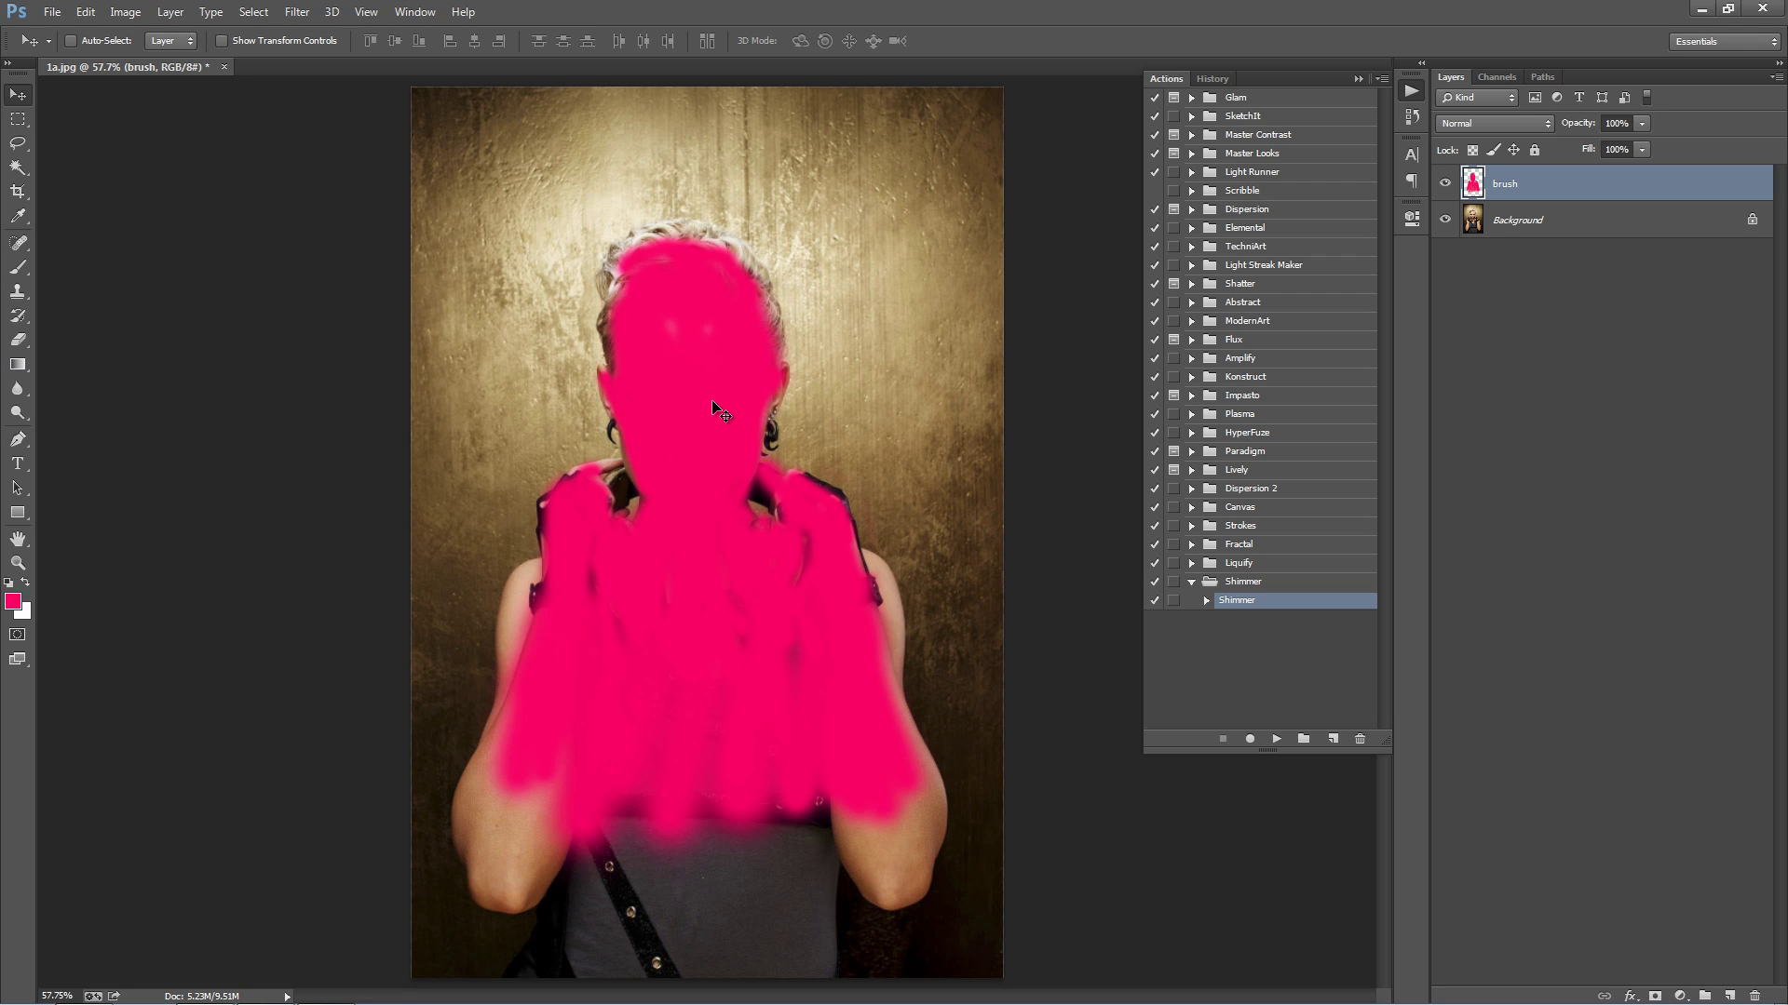
pyautogui.click(1276, 739)
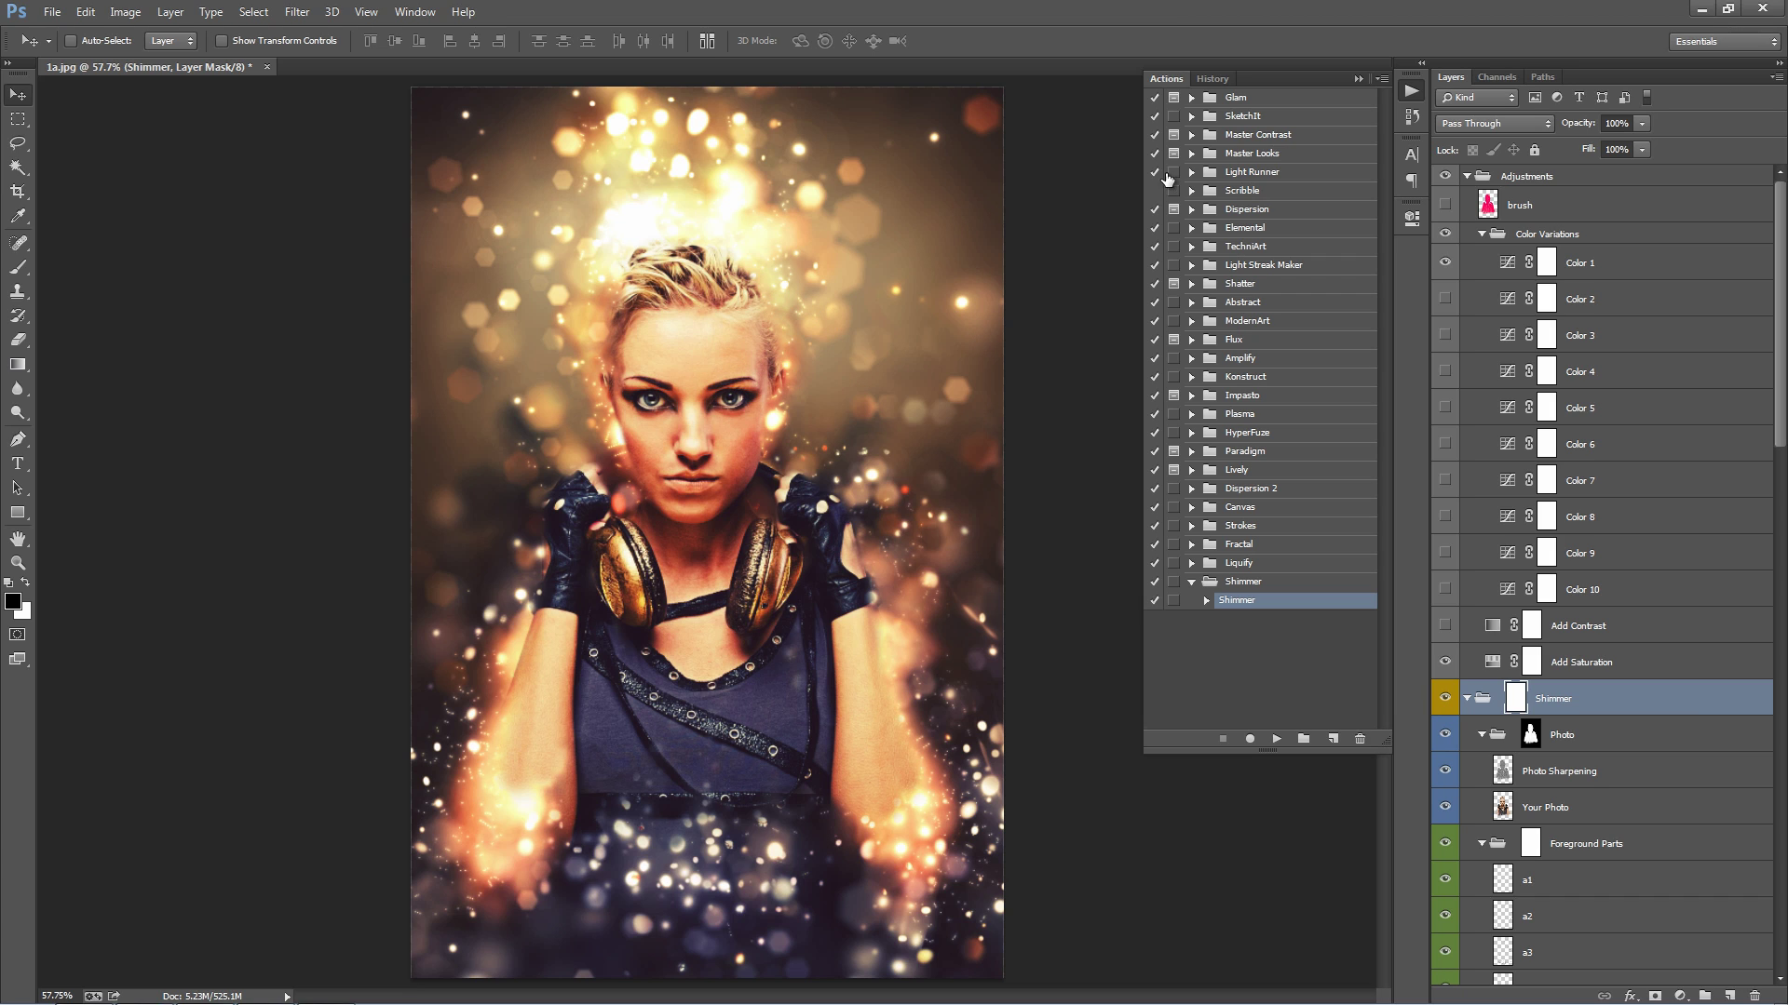
pyautogui.click(1358, 79)
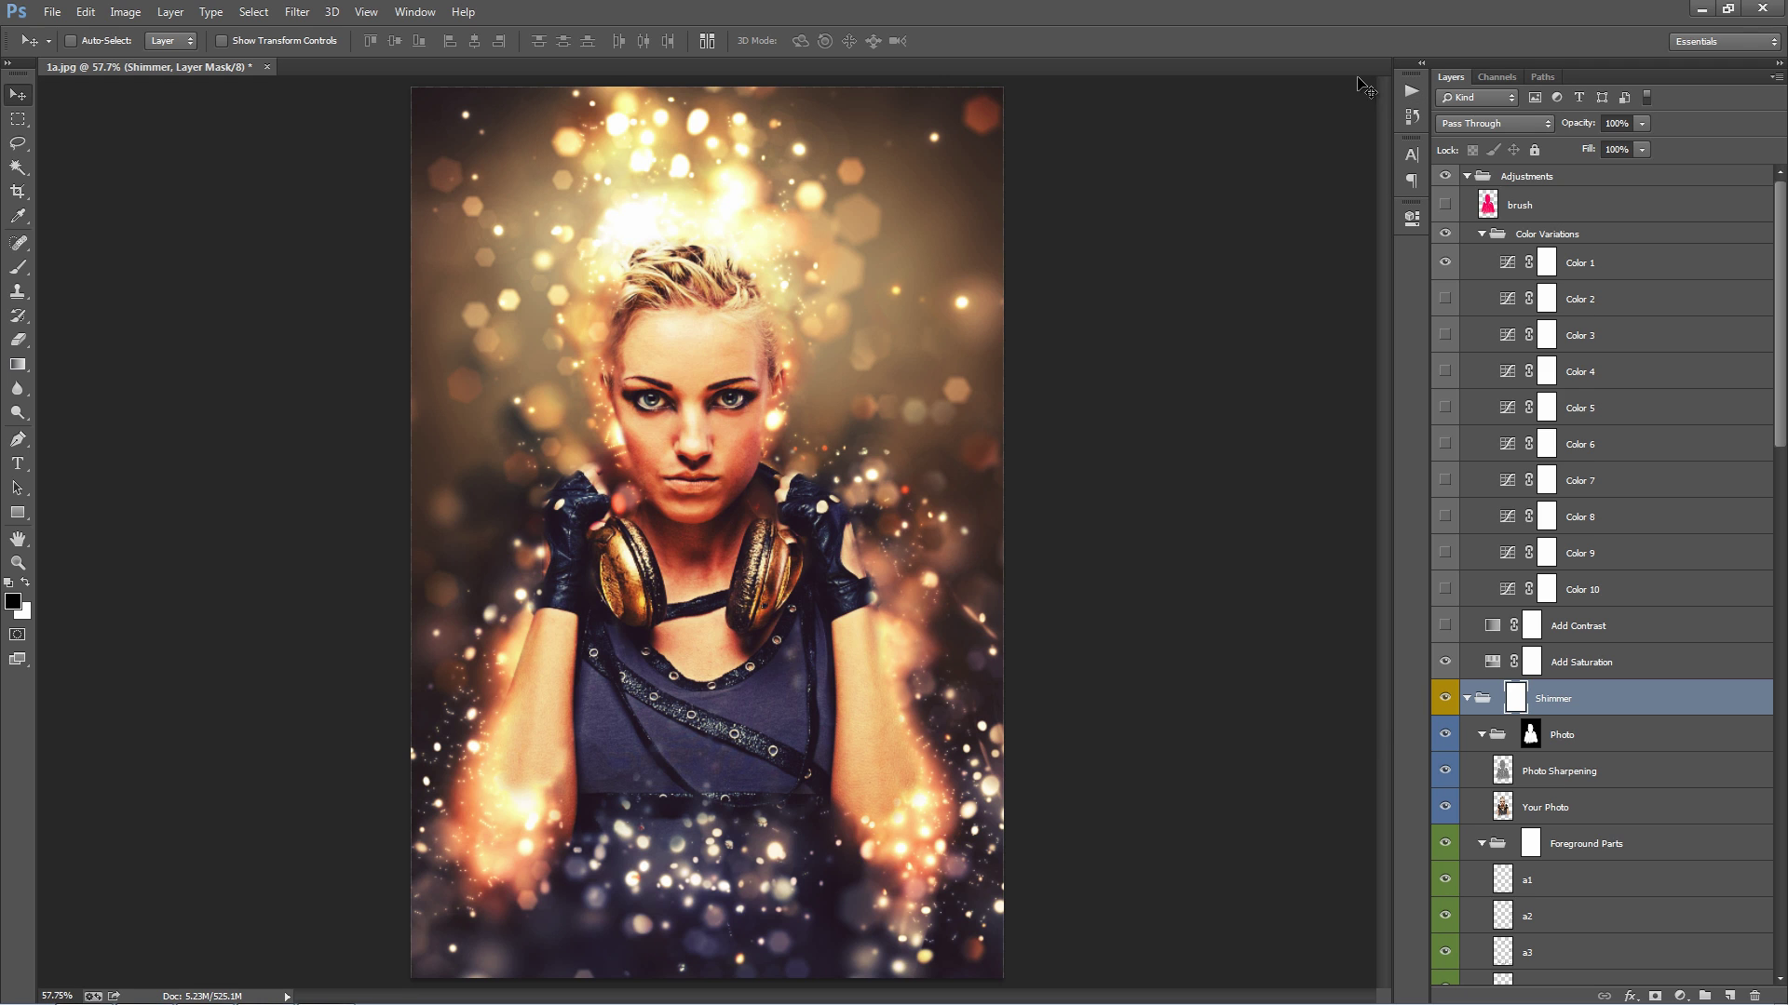
# - Collapse all layer groups, then select the Adjustments group and expand only that one
pyautogui.moveTo(1782, 278); pyautogui.dragTo(1784, 390)
pyautogui.moveTo(1779, 398); pyautogui.dragTo(1779, 356)
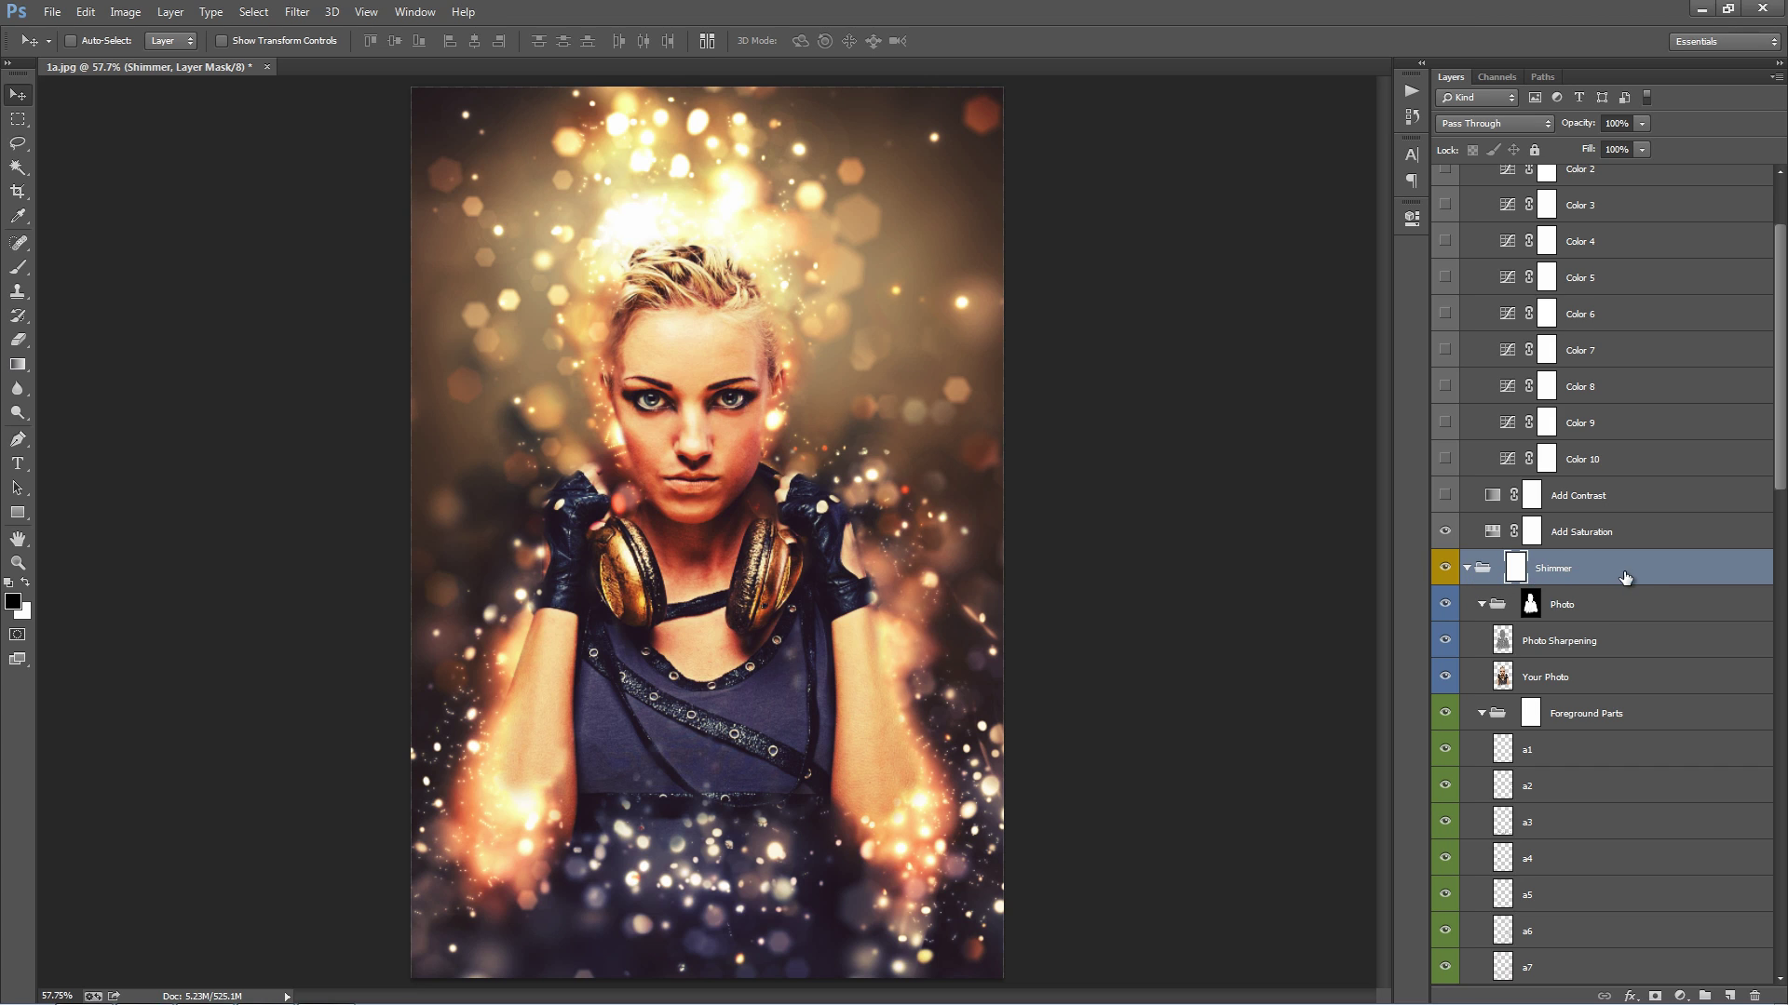
pyautogui.keyDown('ctrl'); pyautogui.click(1469, 569); pyautogui.keyUp('ctrl')
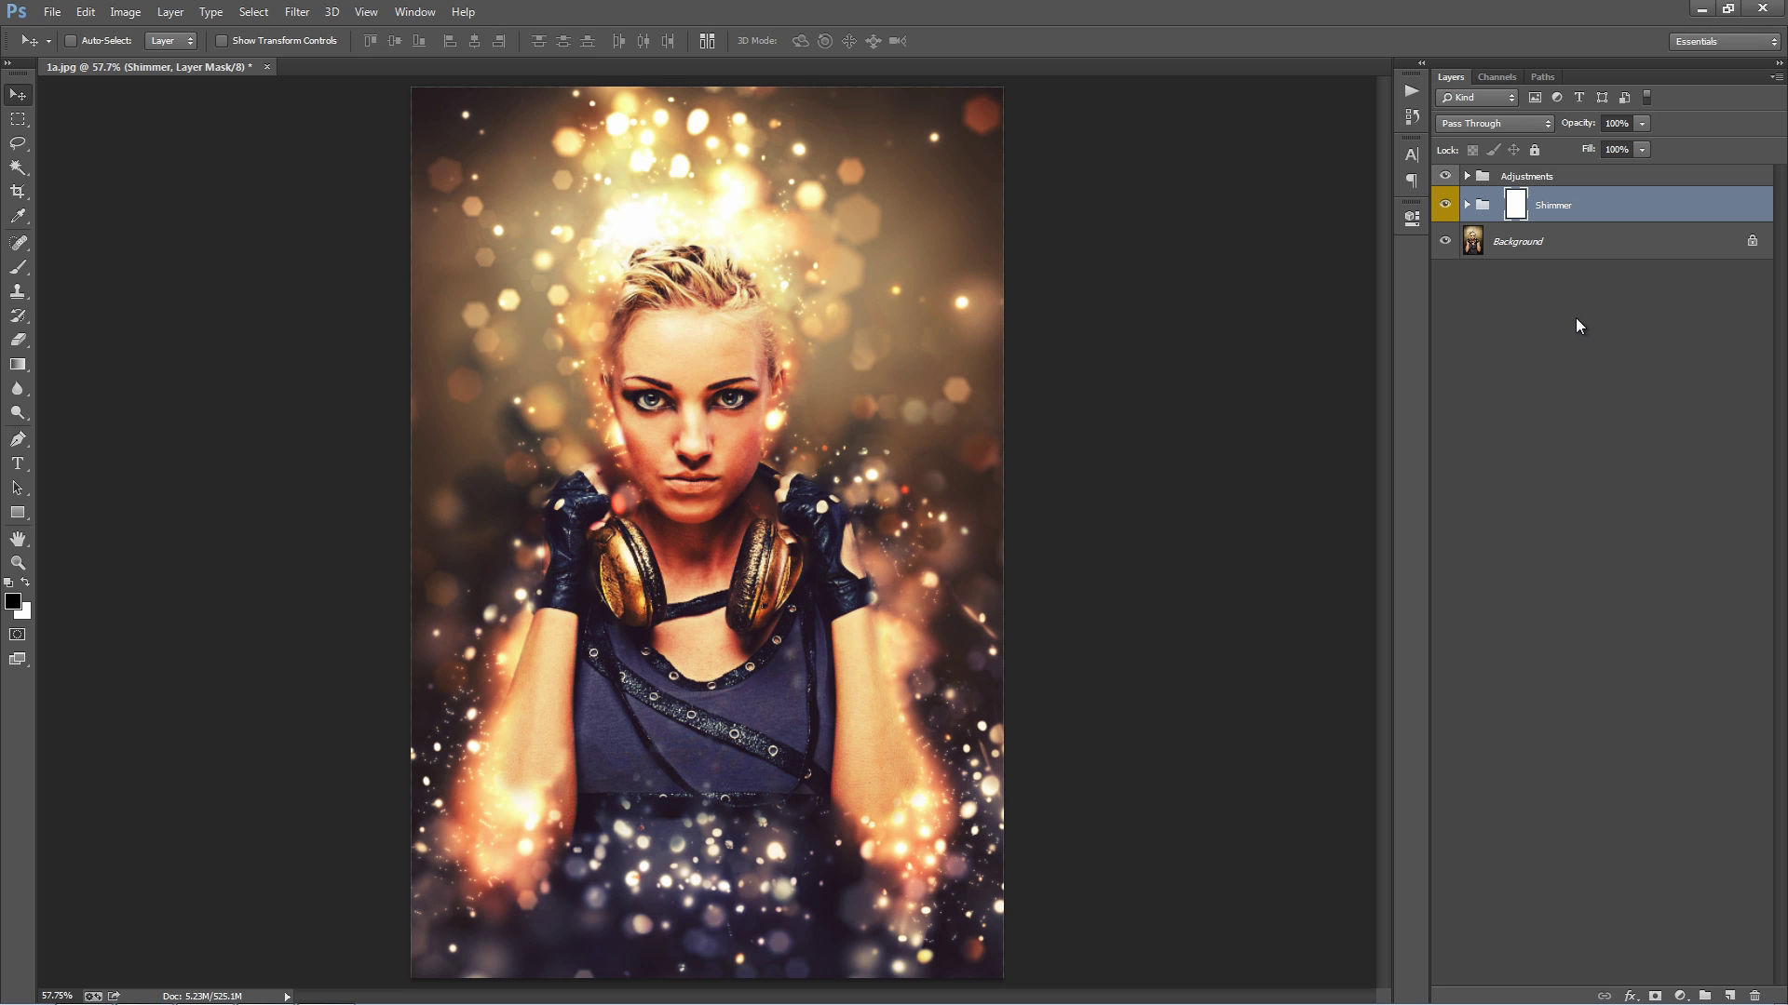
pyautogui.click(1469, 205)
pyautogui.click(1468, 205)
pyautogui.click(1564, 179)
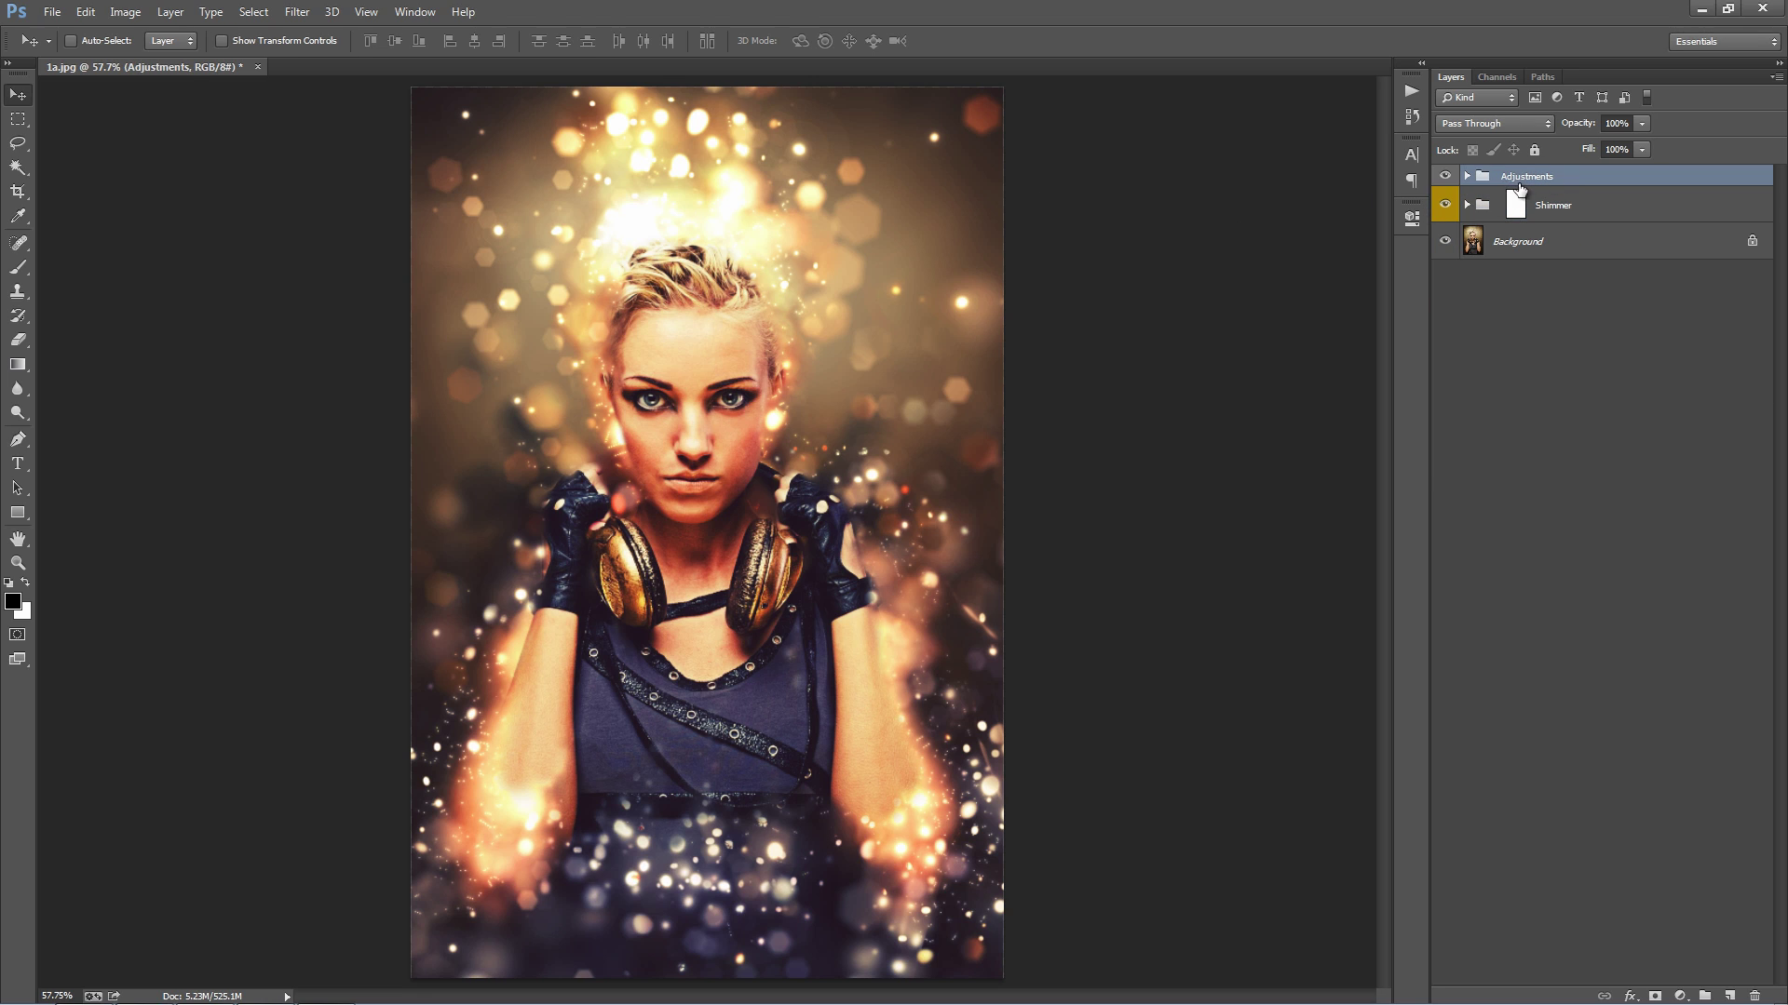
pyautogui.click(1466, 177)
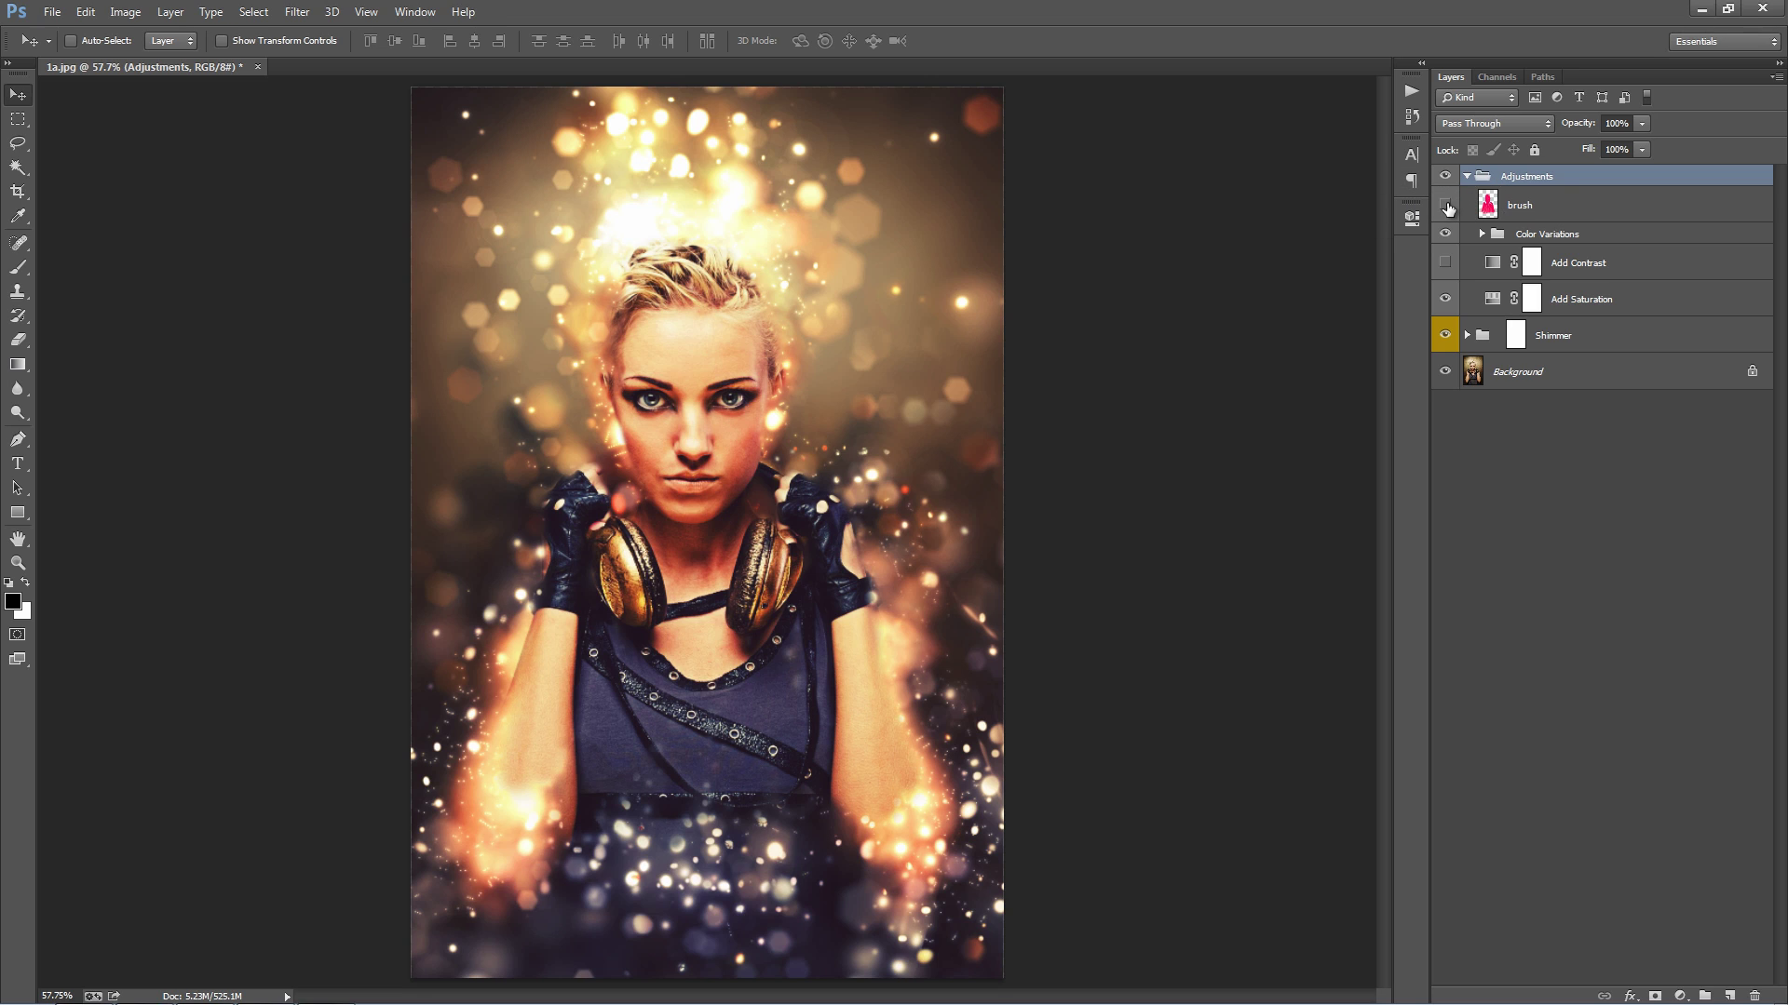
# - Try moving the visible brush layer out above the Adjustments group, and put it back inside the group, hidden
pyautogui.click(1446, 205)
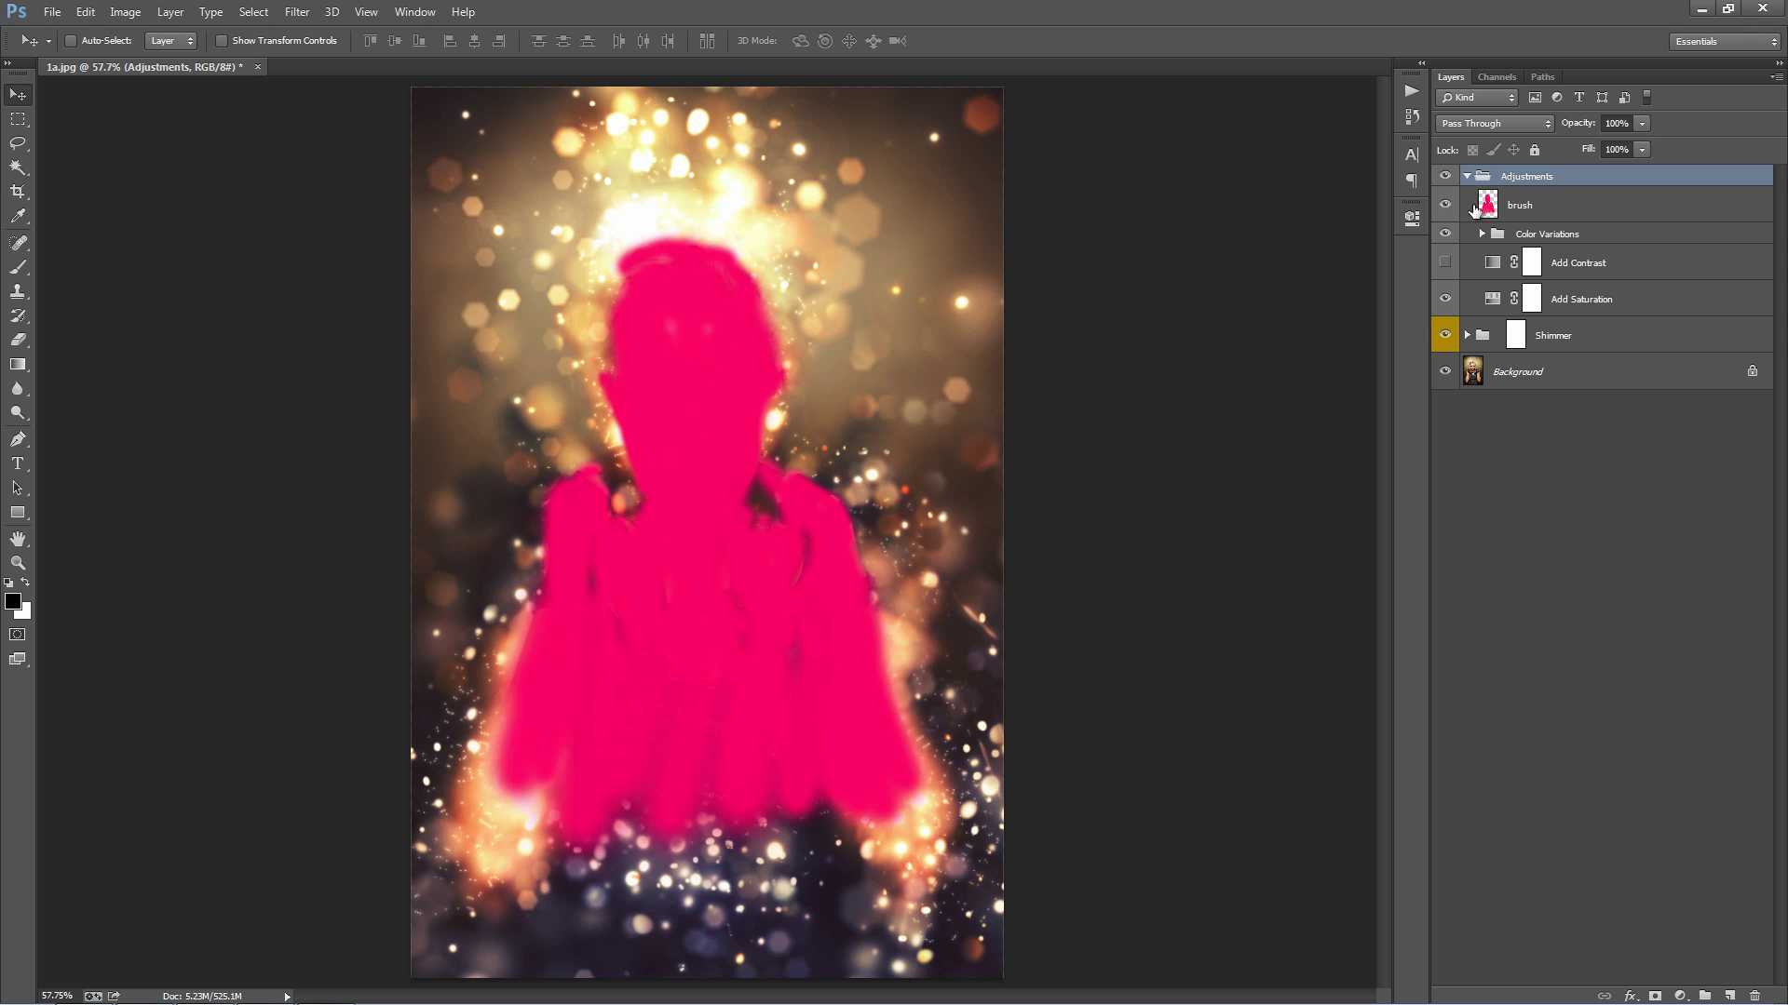
pyautogui.moveTo(1526, 205); pyautogui.dragTo(1518, 173)
pyautogui.click(1508, 215)
pyautogui.press('Delete')
pyautogui.press('Delete')
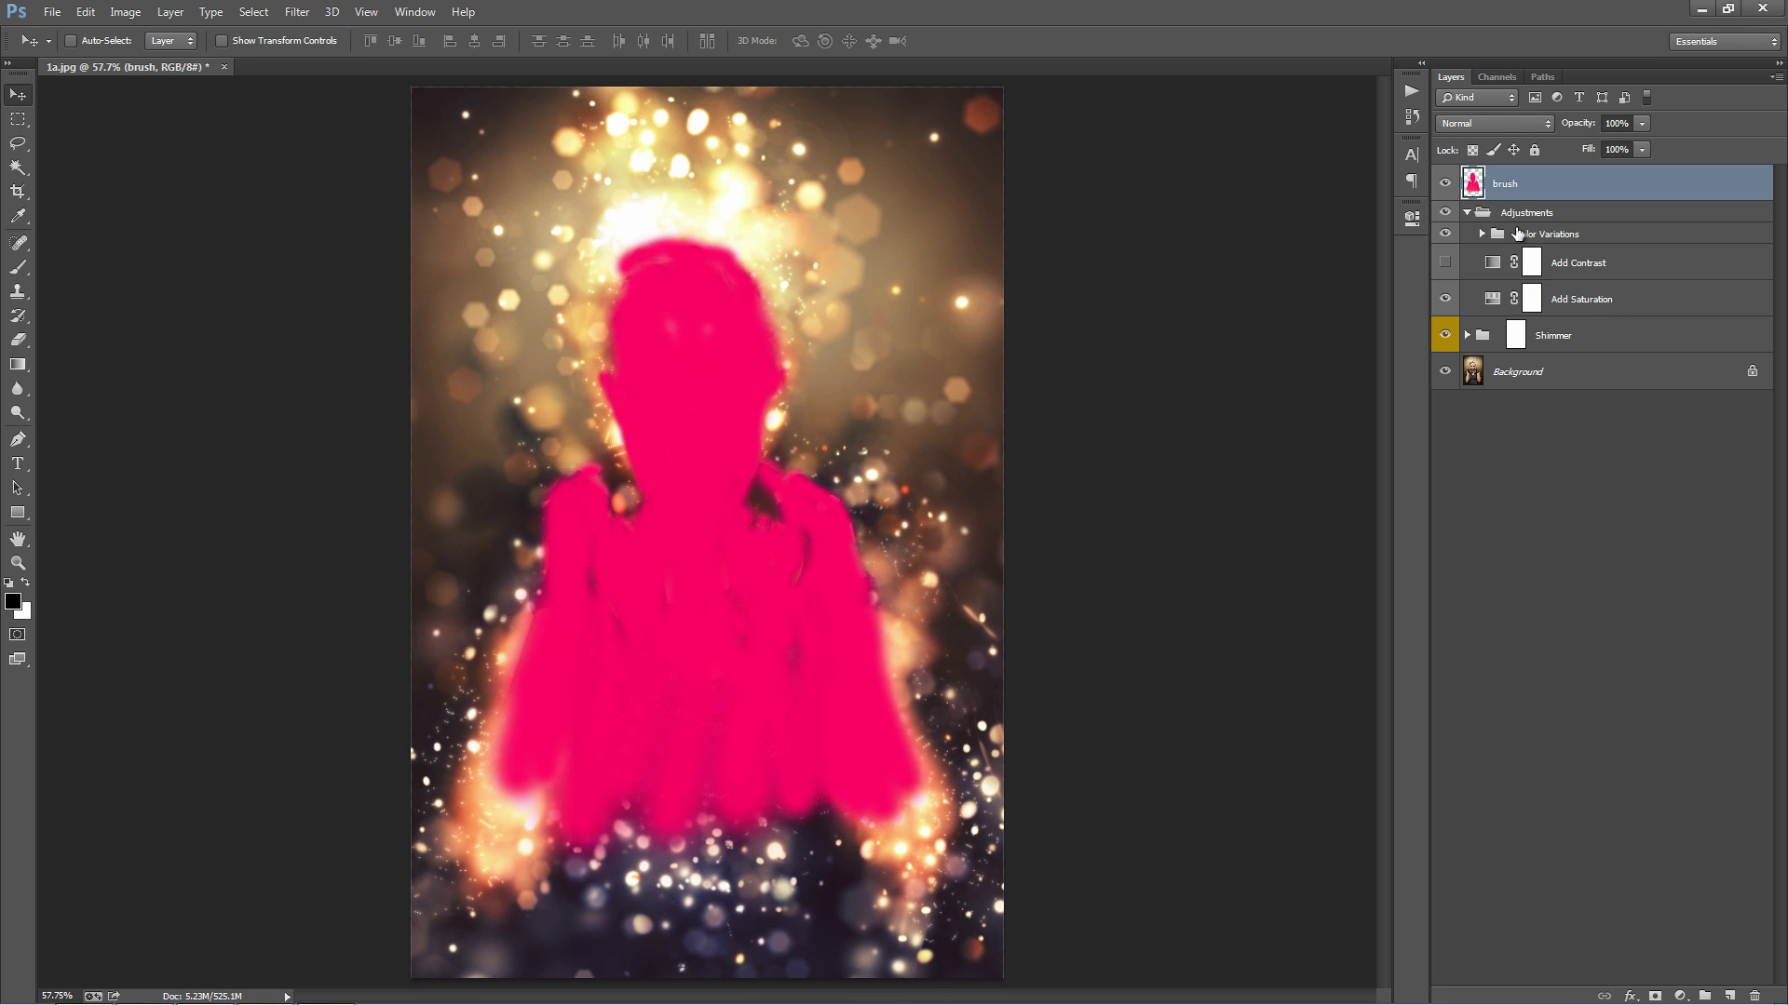
pyautogui.moveTo(1510, 189); pyautogui.dragTo(1555, 221)
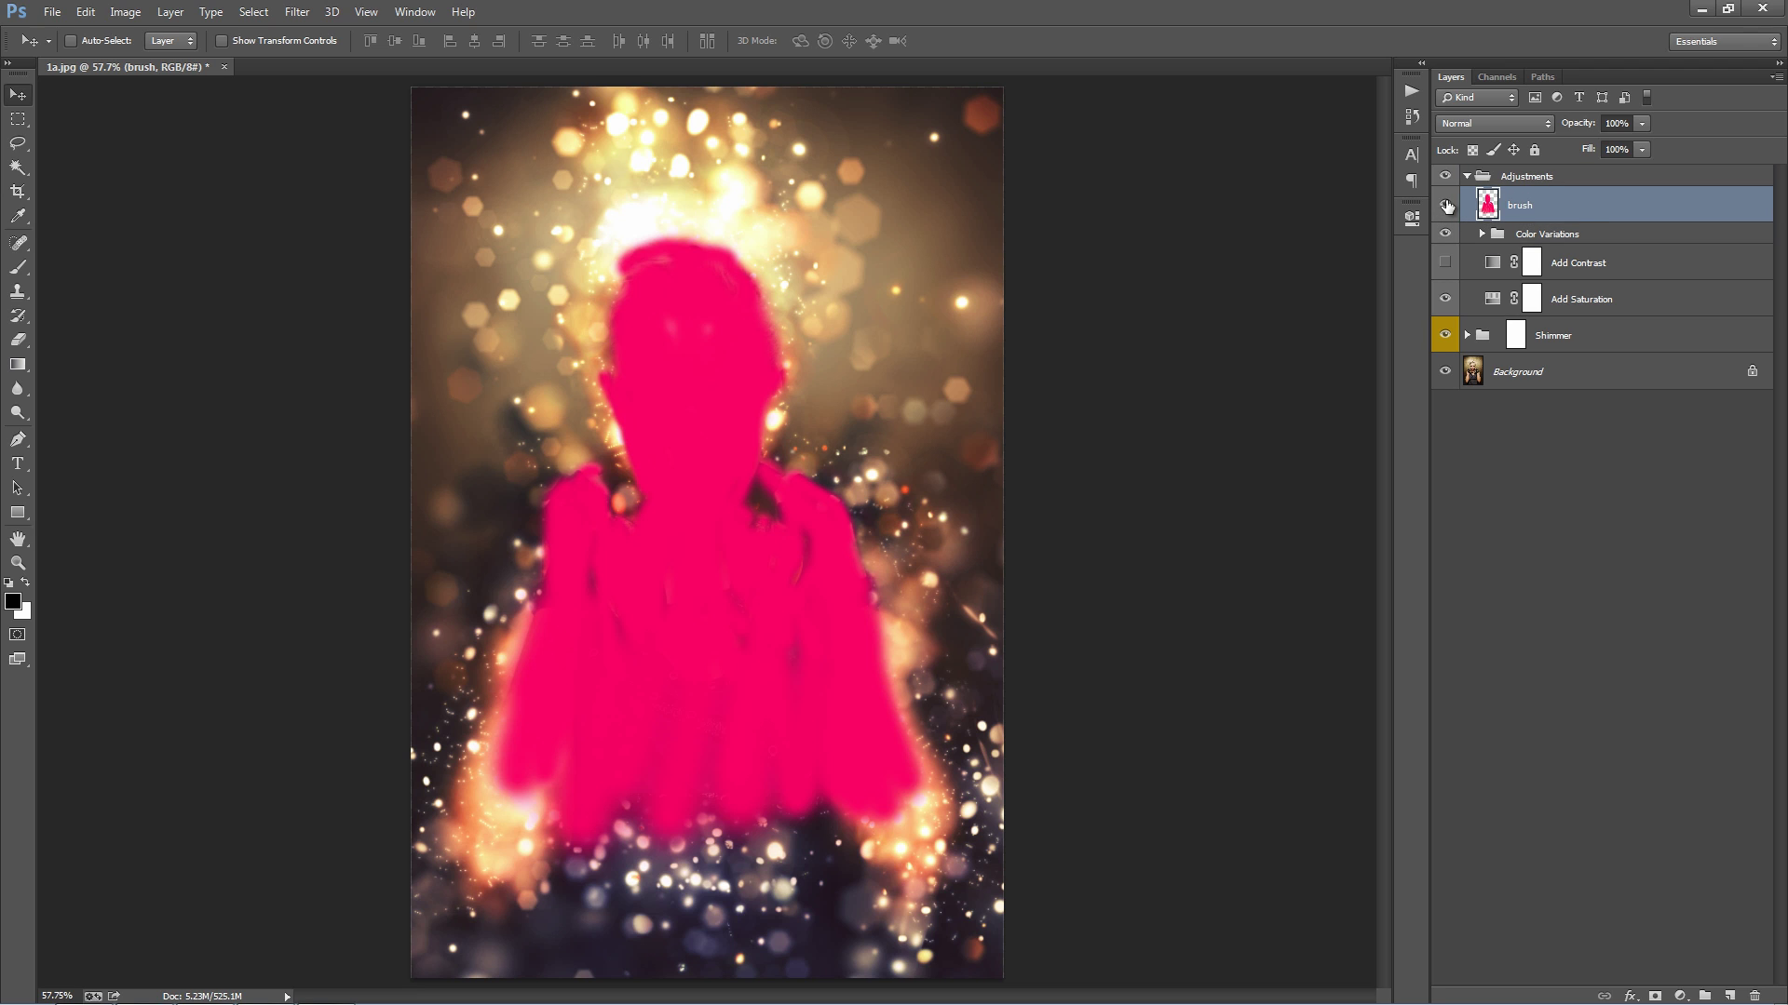
pyautogui.click(1446, 205)
# - Expand the Color Variations group and compare the photo with and without the Color 1 layer
pyautogui.click(1585, 235)
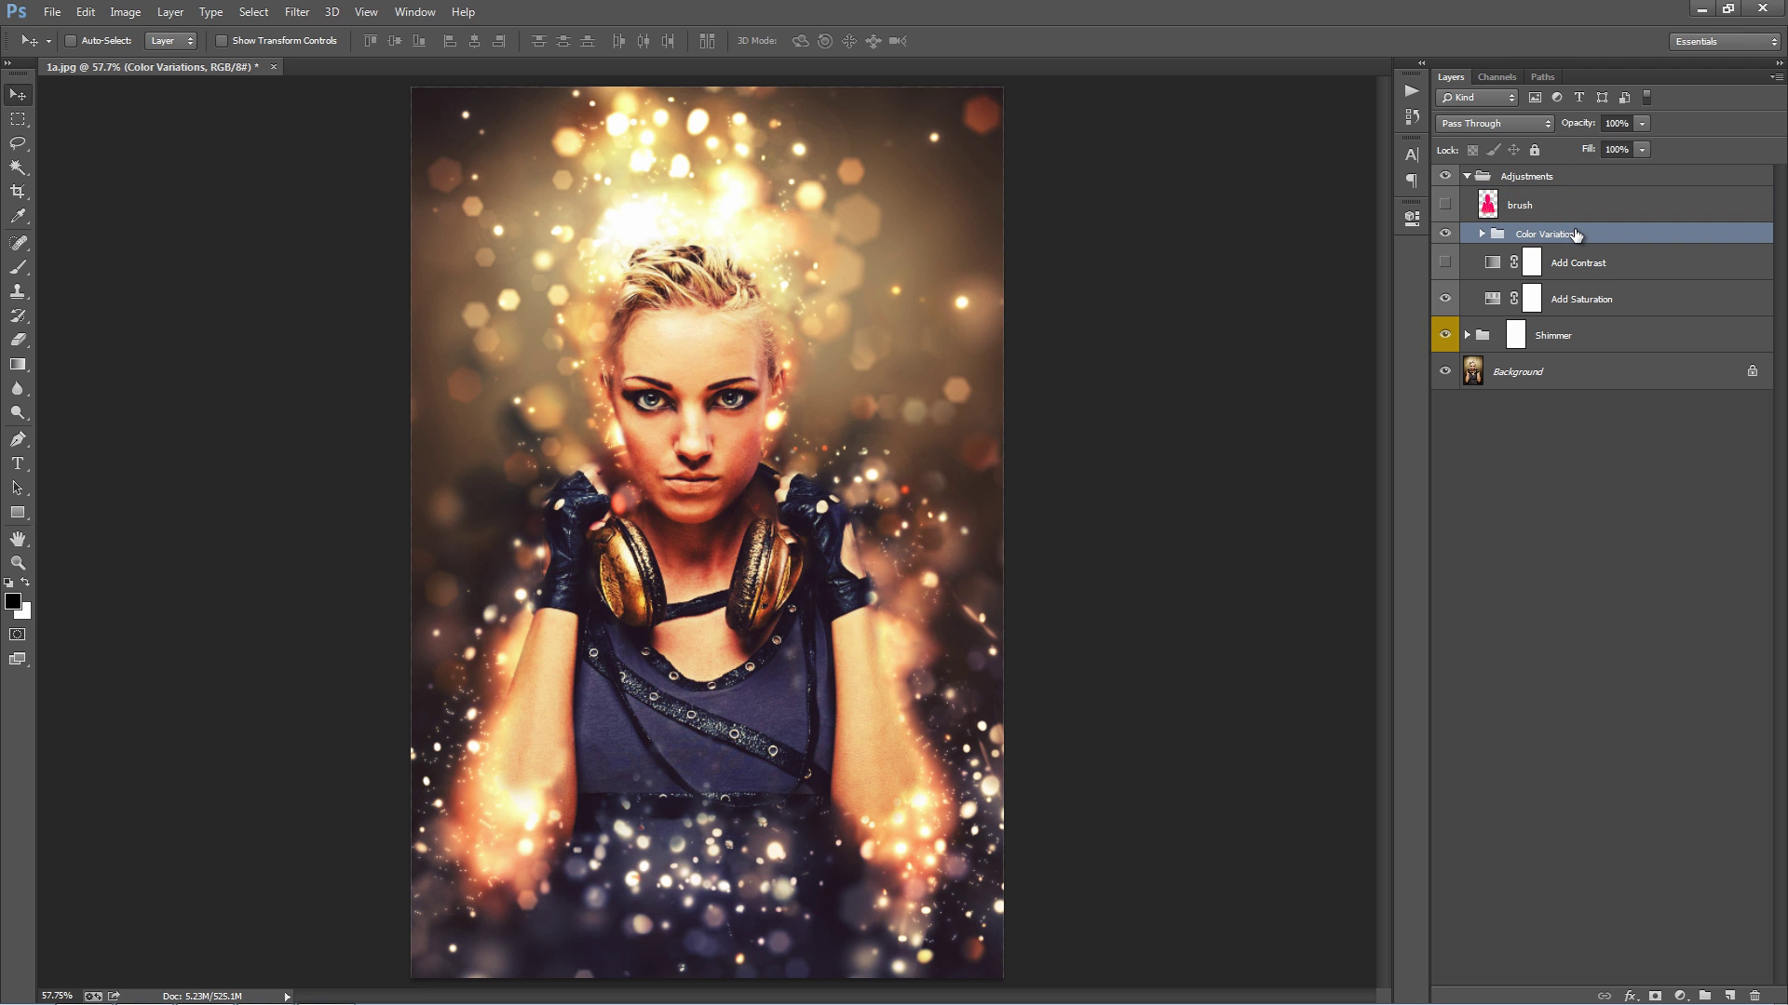
pyautogui.click(1481, 234)
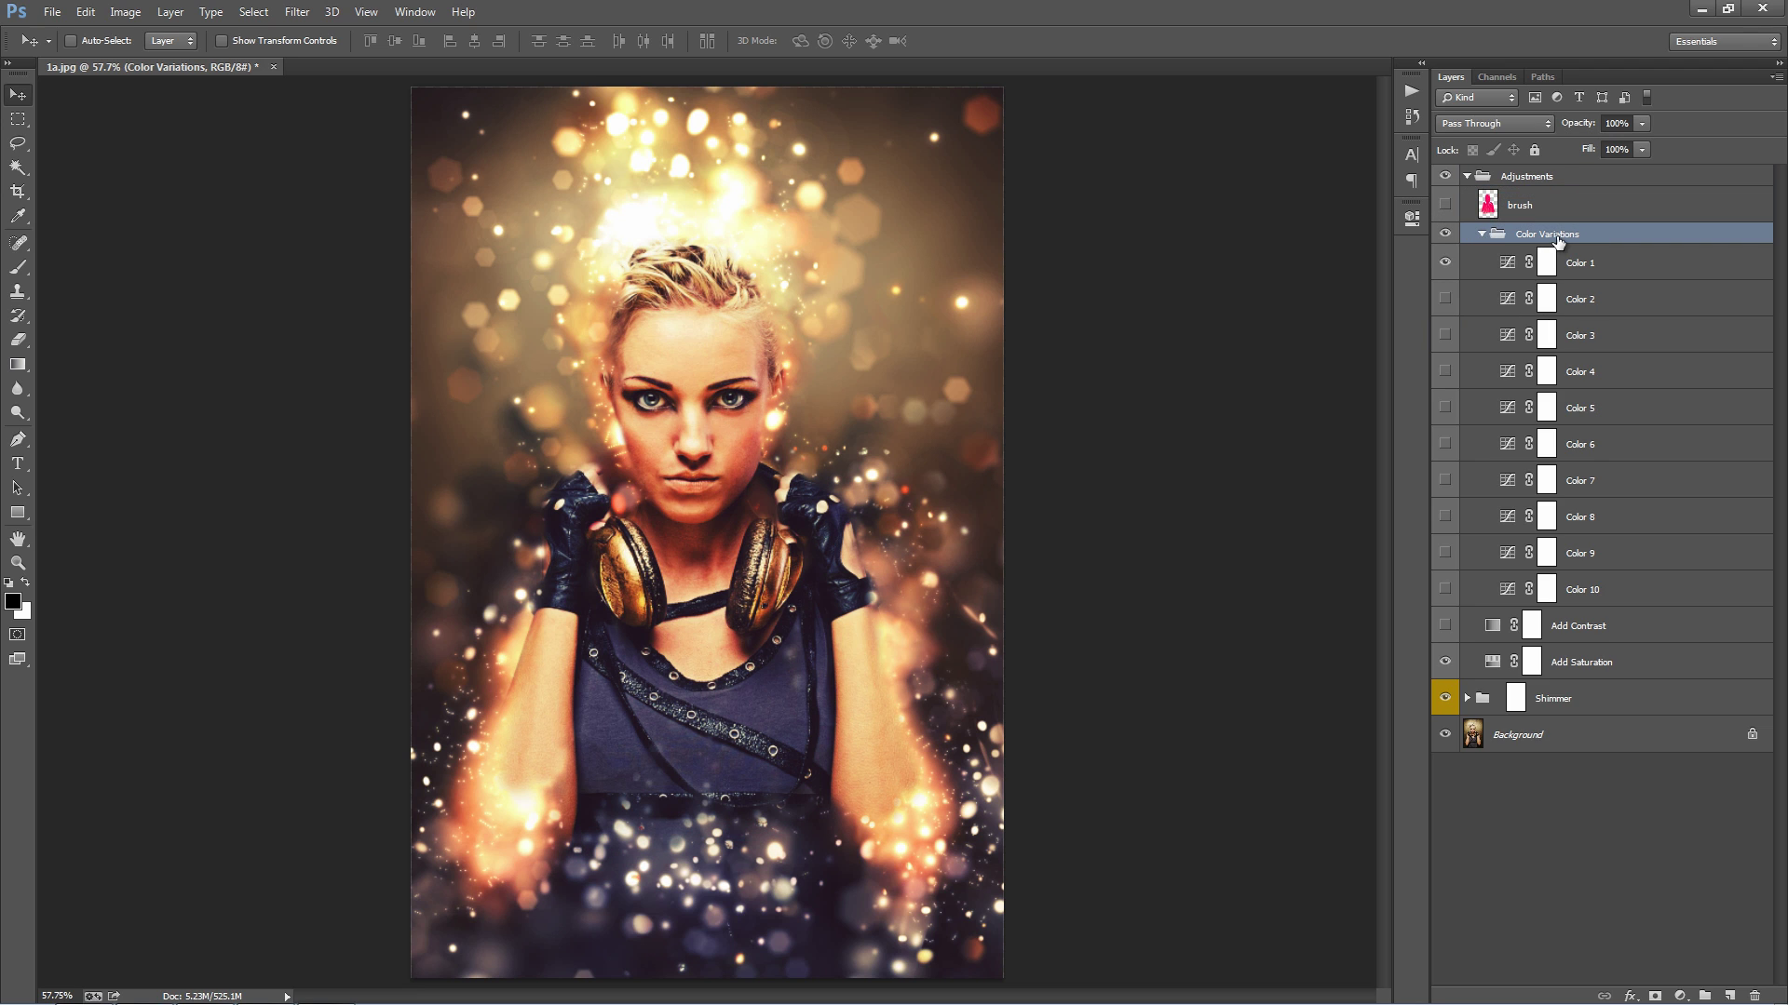
pyautogui.click(1609, 272)
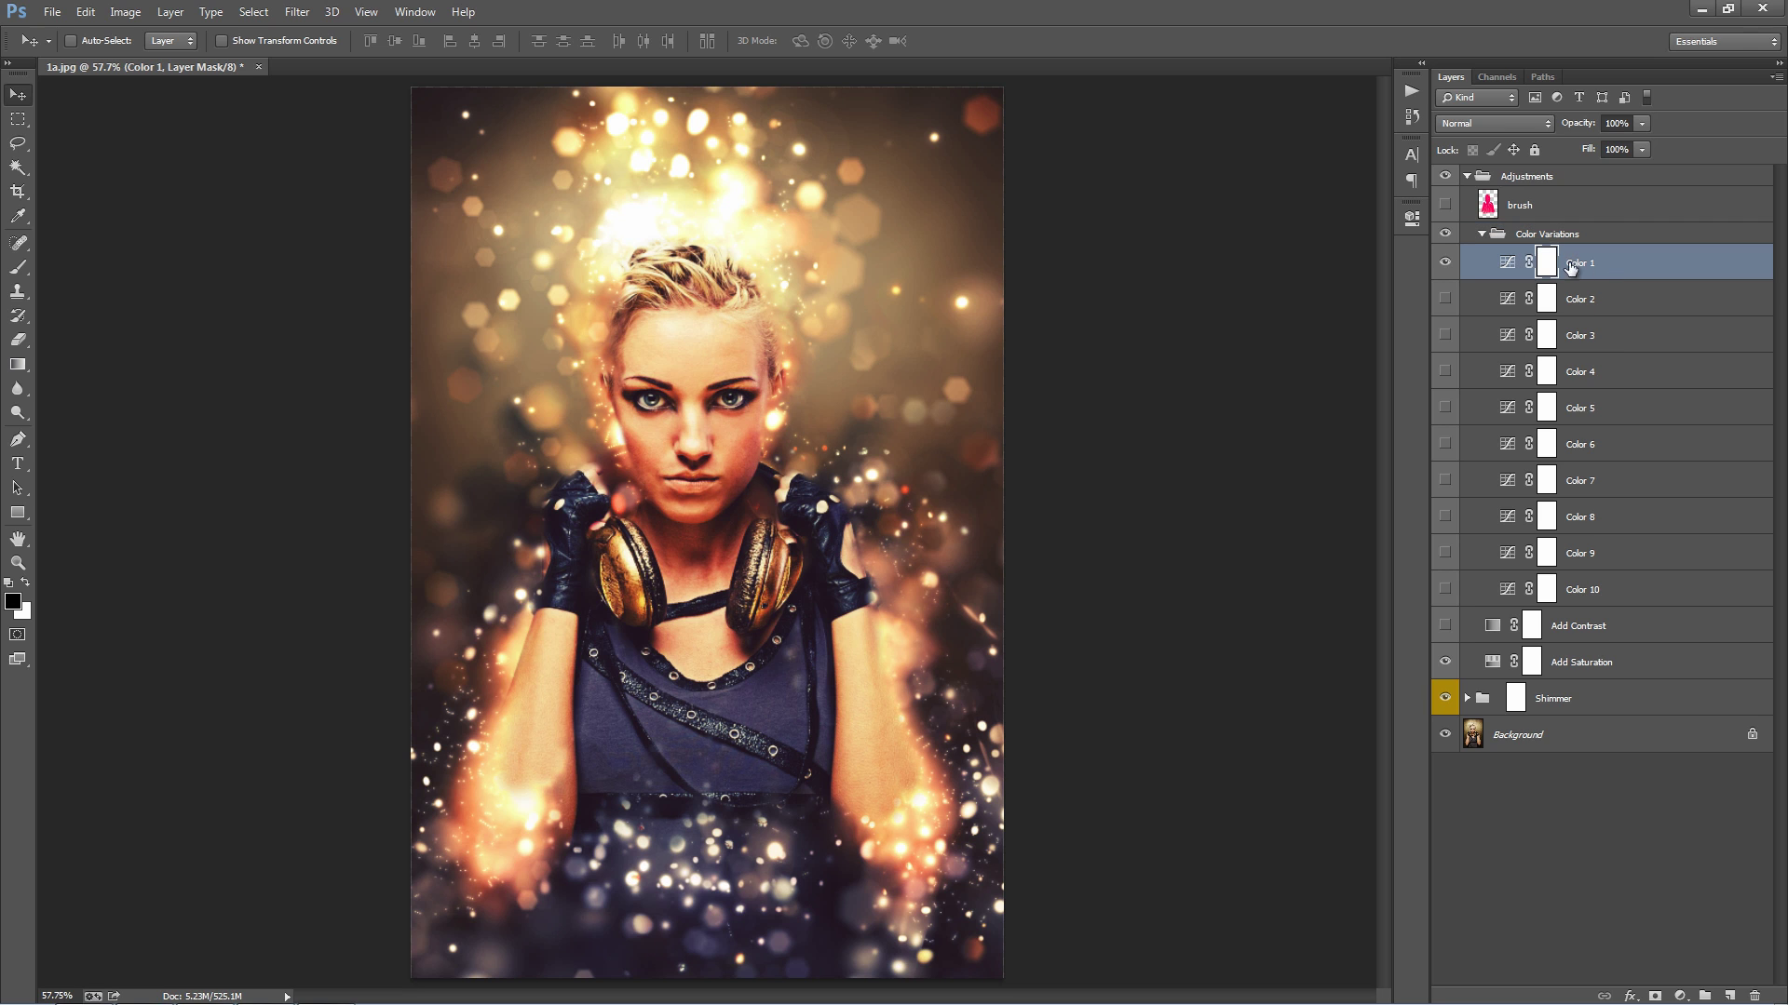
pyautogui.click(1445, 263)
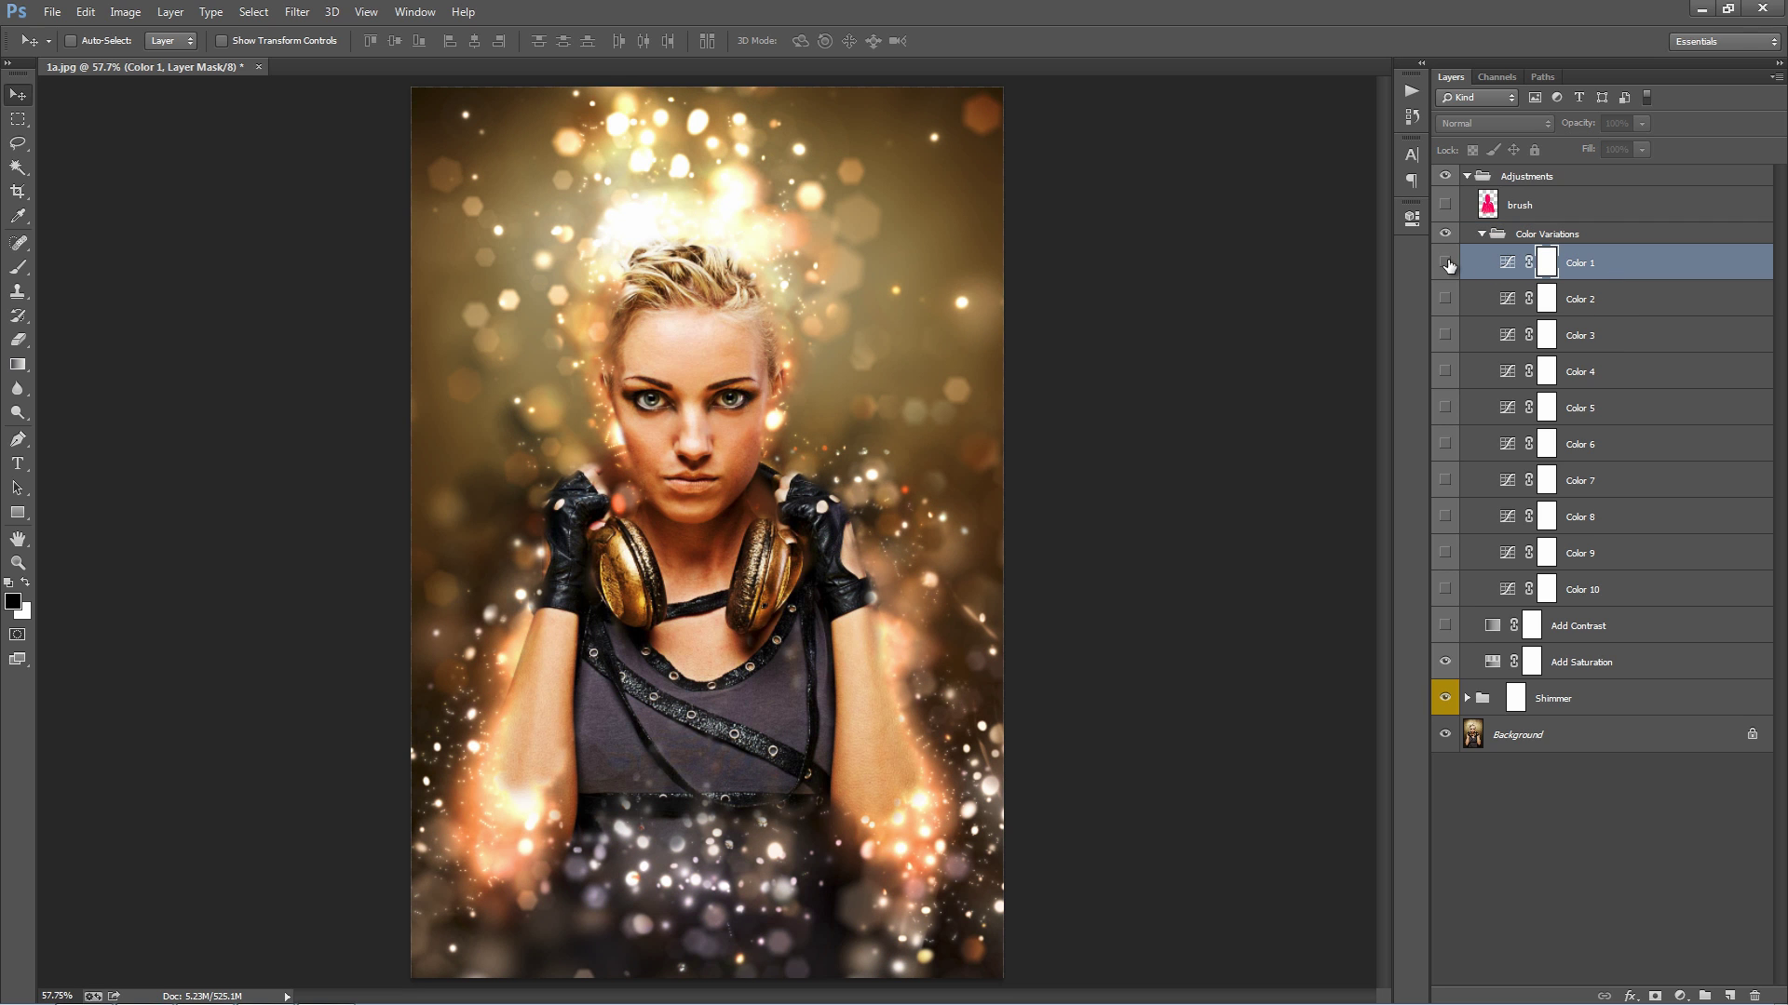
pyautogui.click(1445, 263)
pyautogui.click(1445, 264)
pyautogui.click(1445, 263)
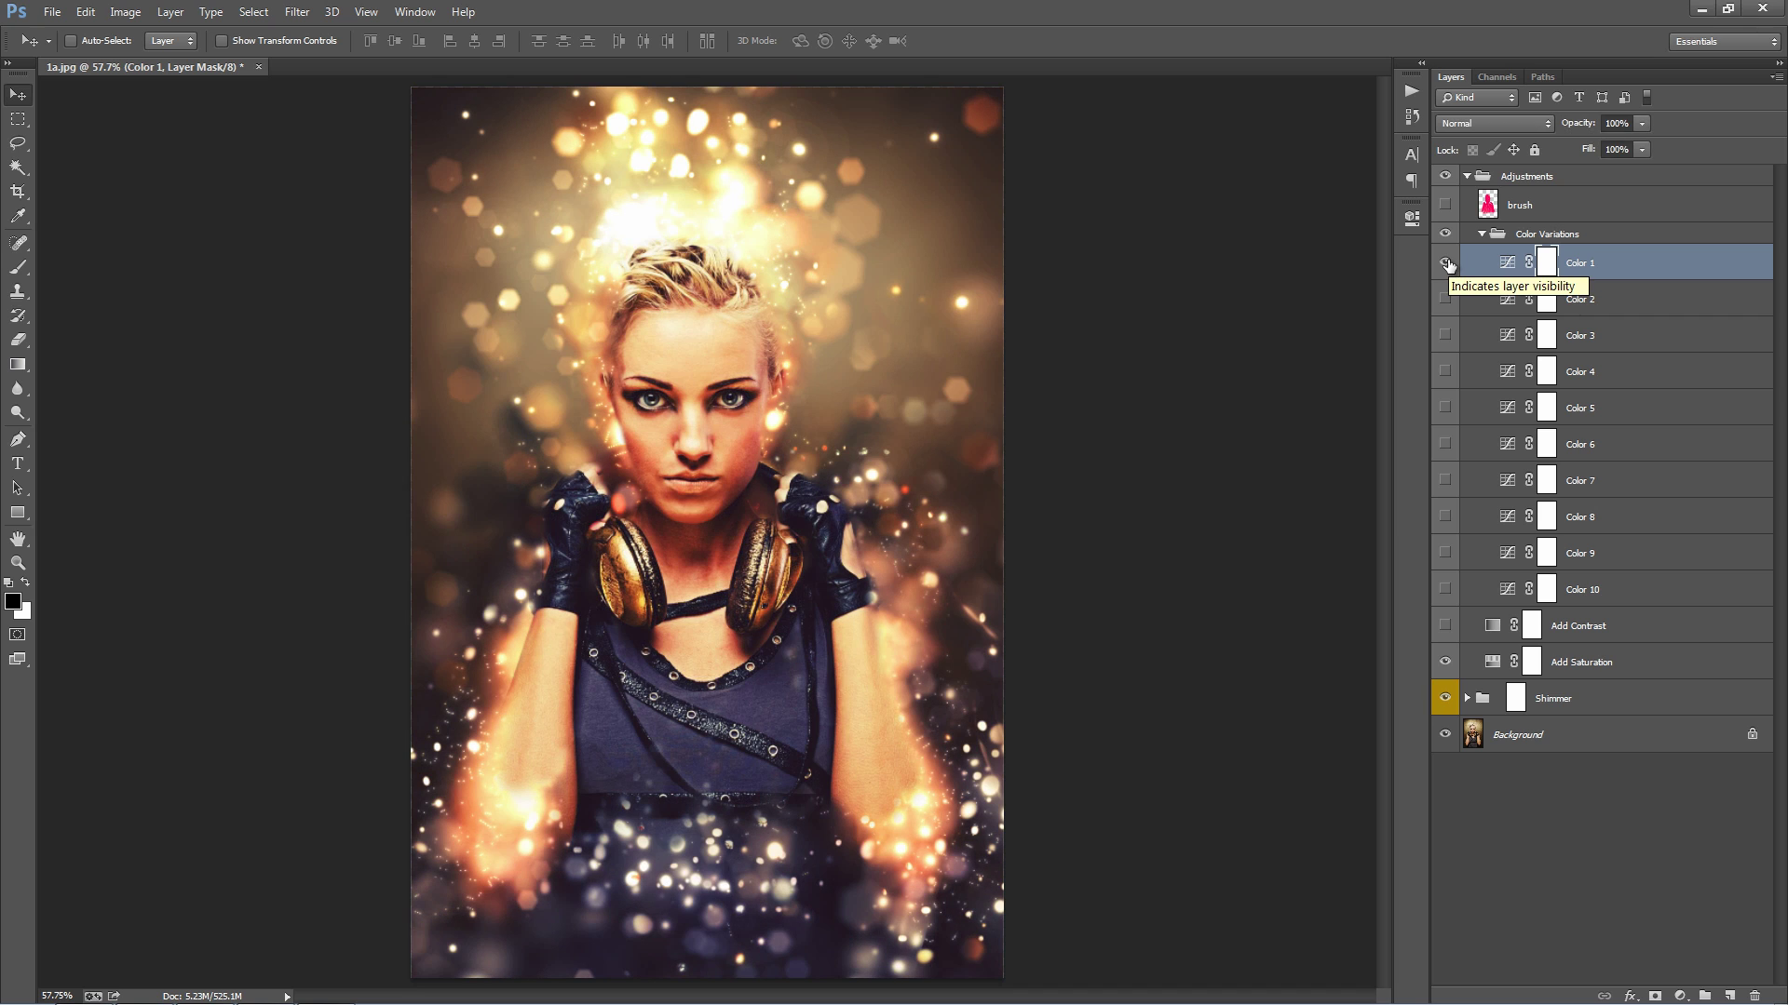
# - Preview the Color 3, Color 4 and Color 5 variations one at a time without Color 1, and show Color 1 again
pyautogui.click(1445, 263)
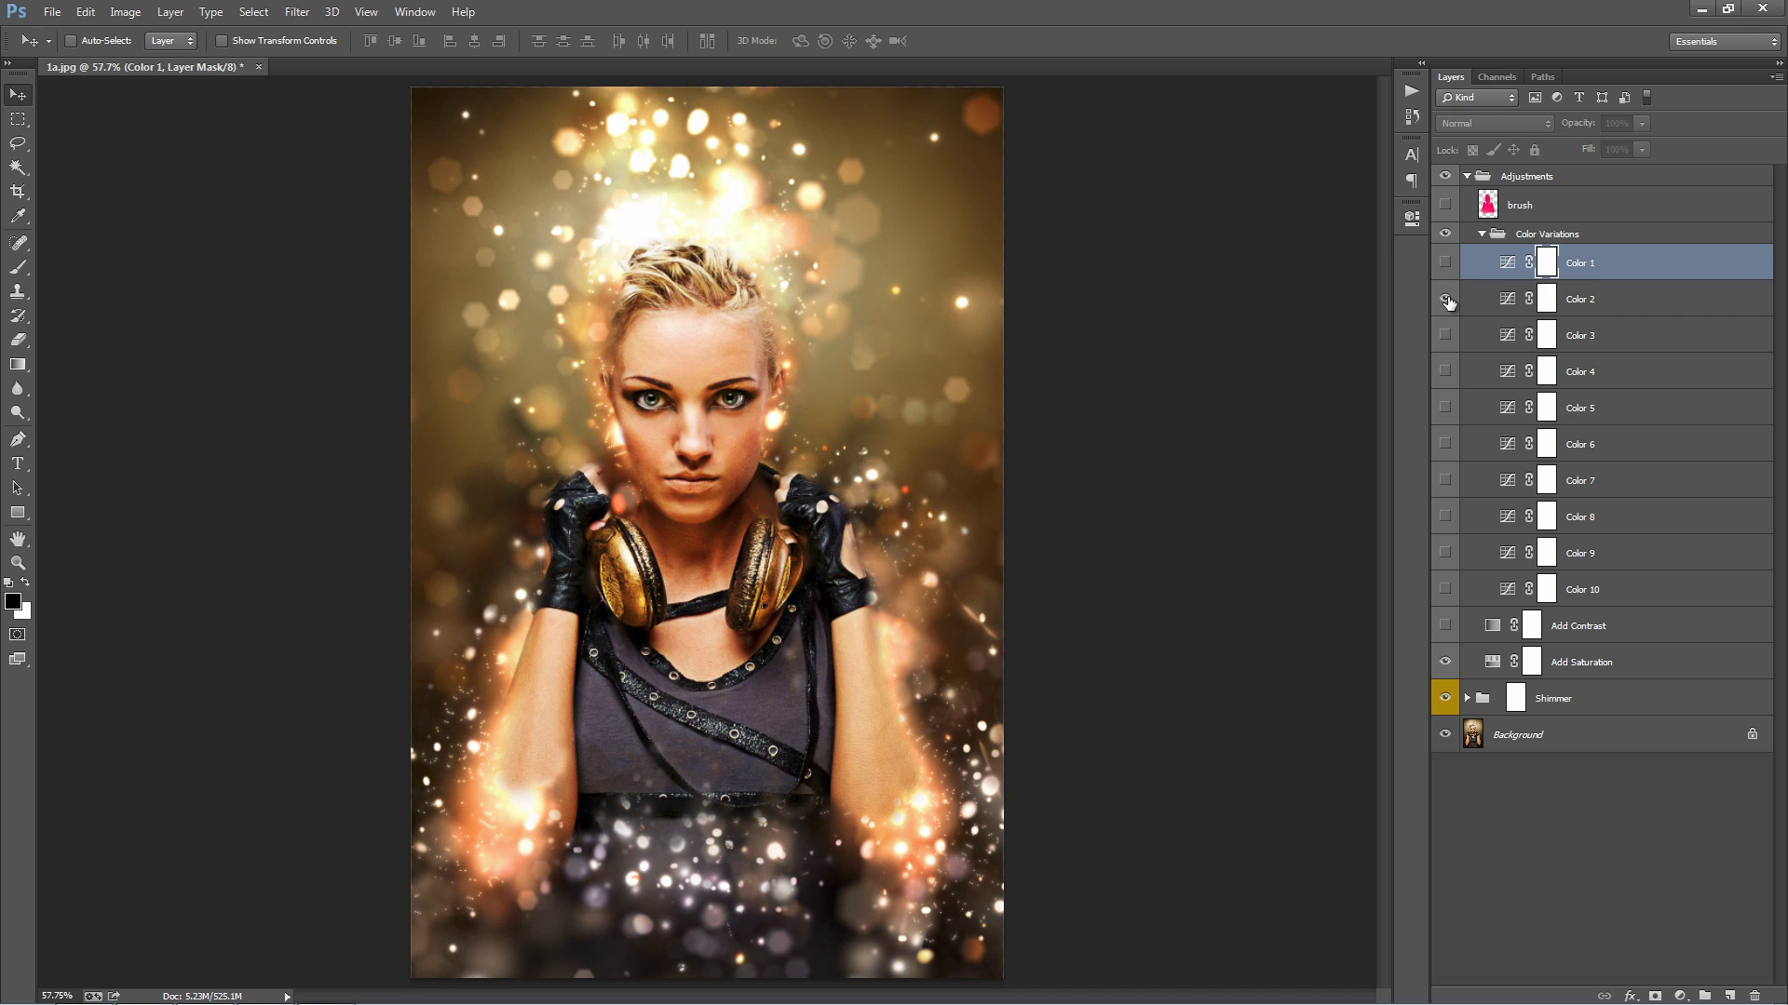
pyautogui.click(1446, 335)
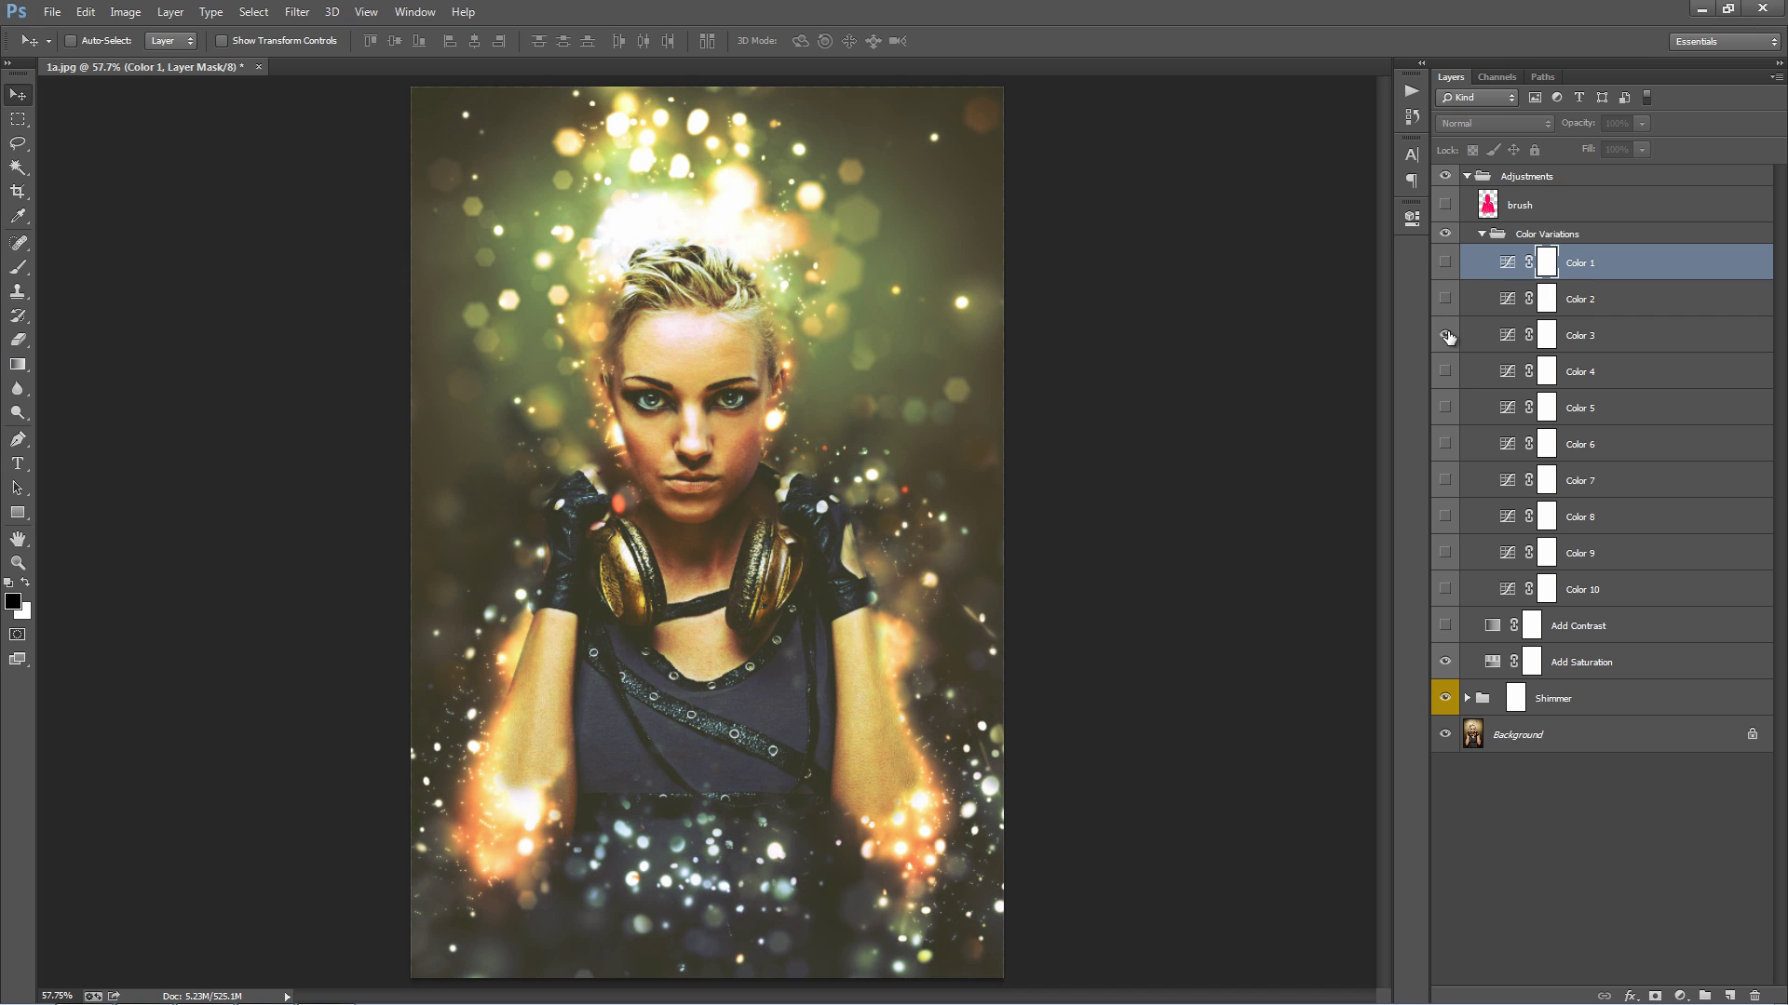
pyautogui.click(1446, 335)
pyautogui.click(1445, 371)
pyautogui.click(1445, 371)
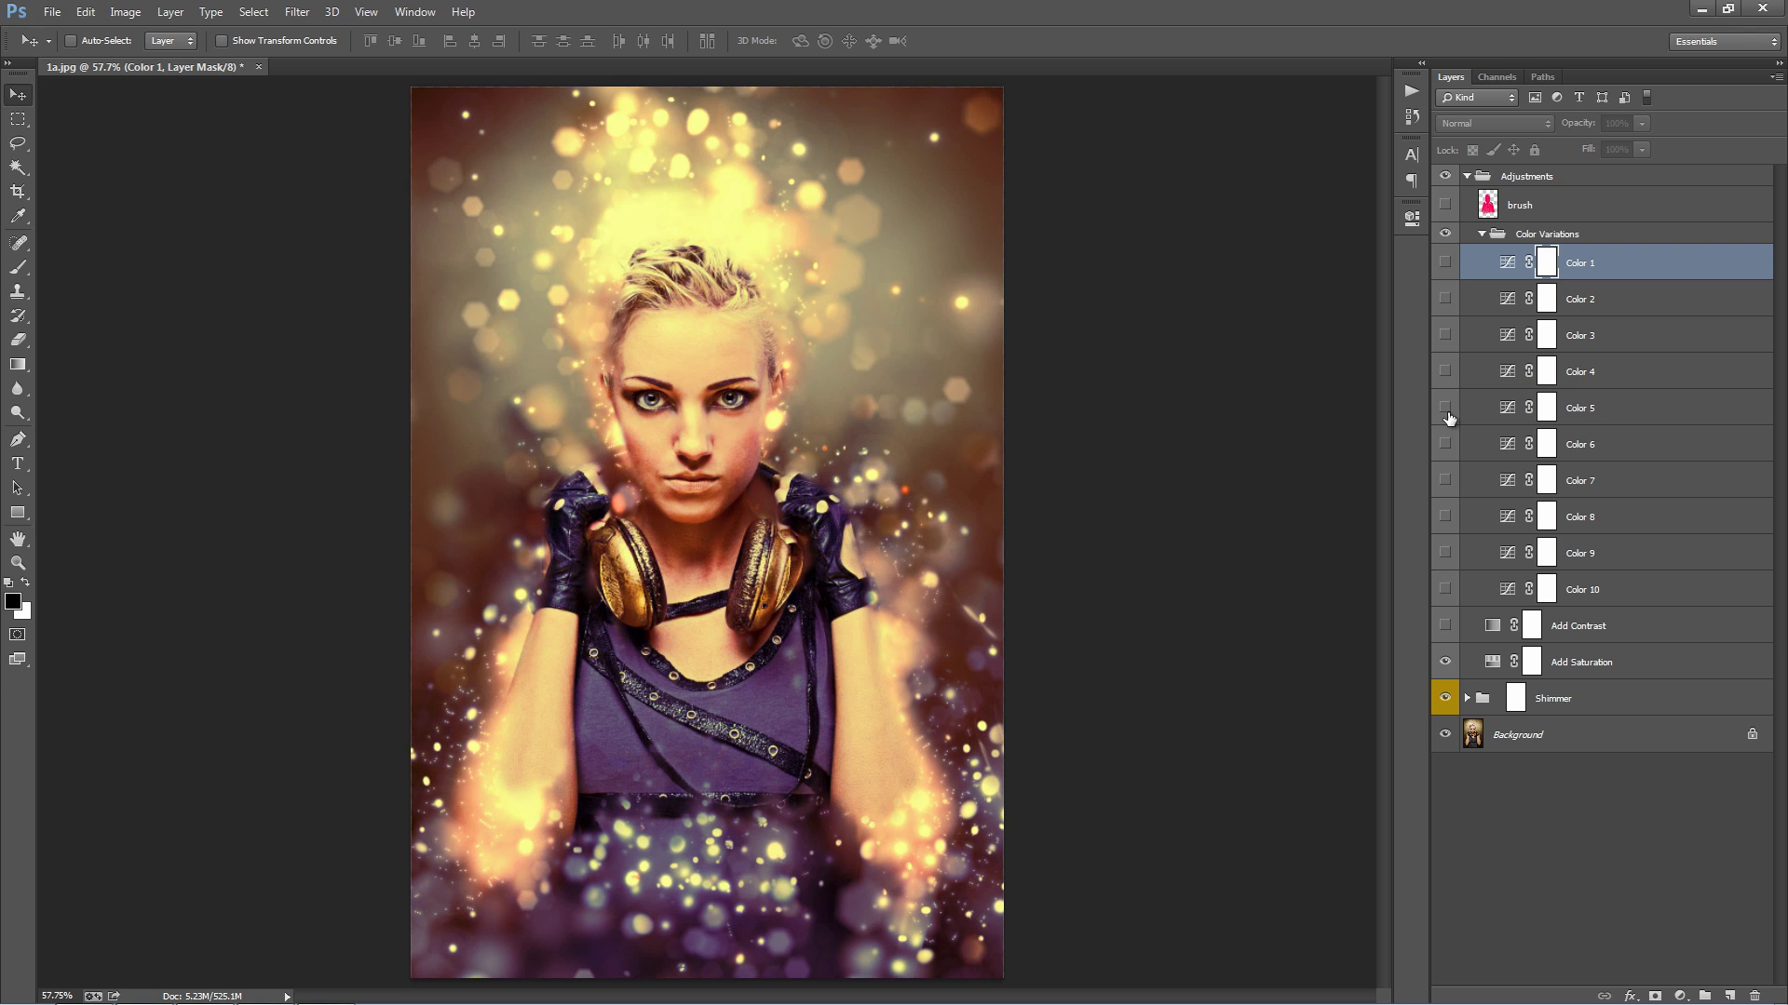
pyautogui.click(1444, 408)
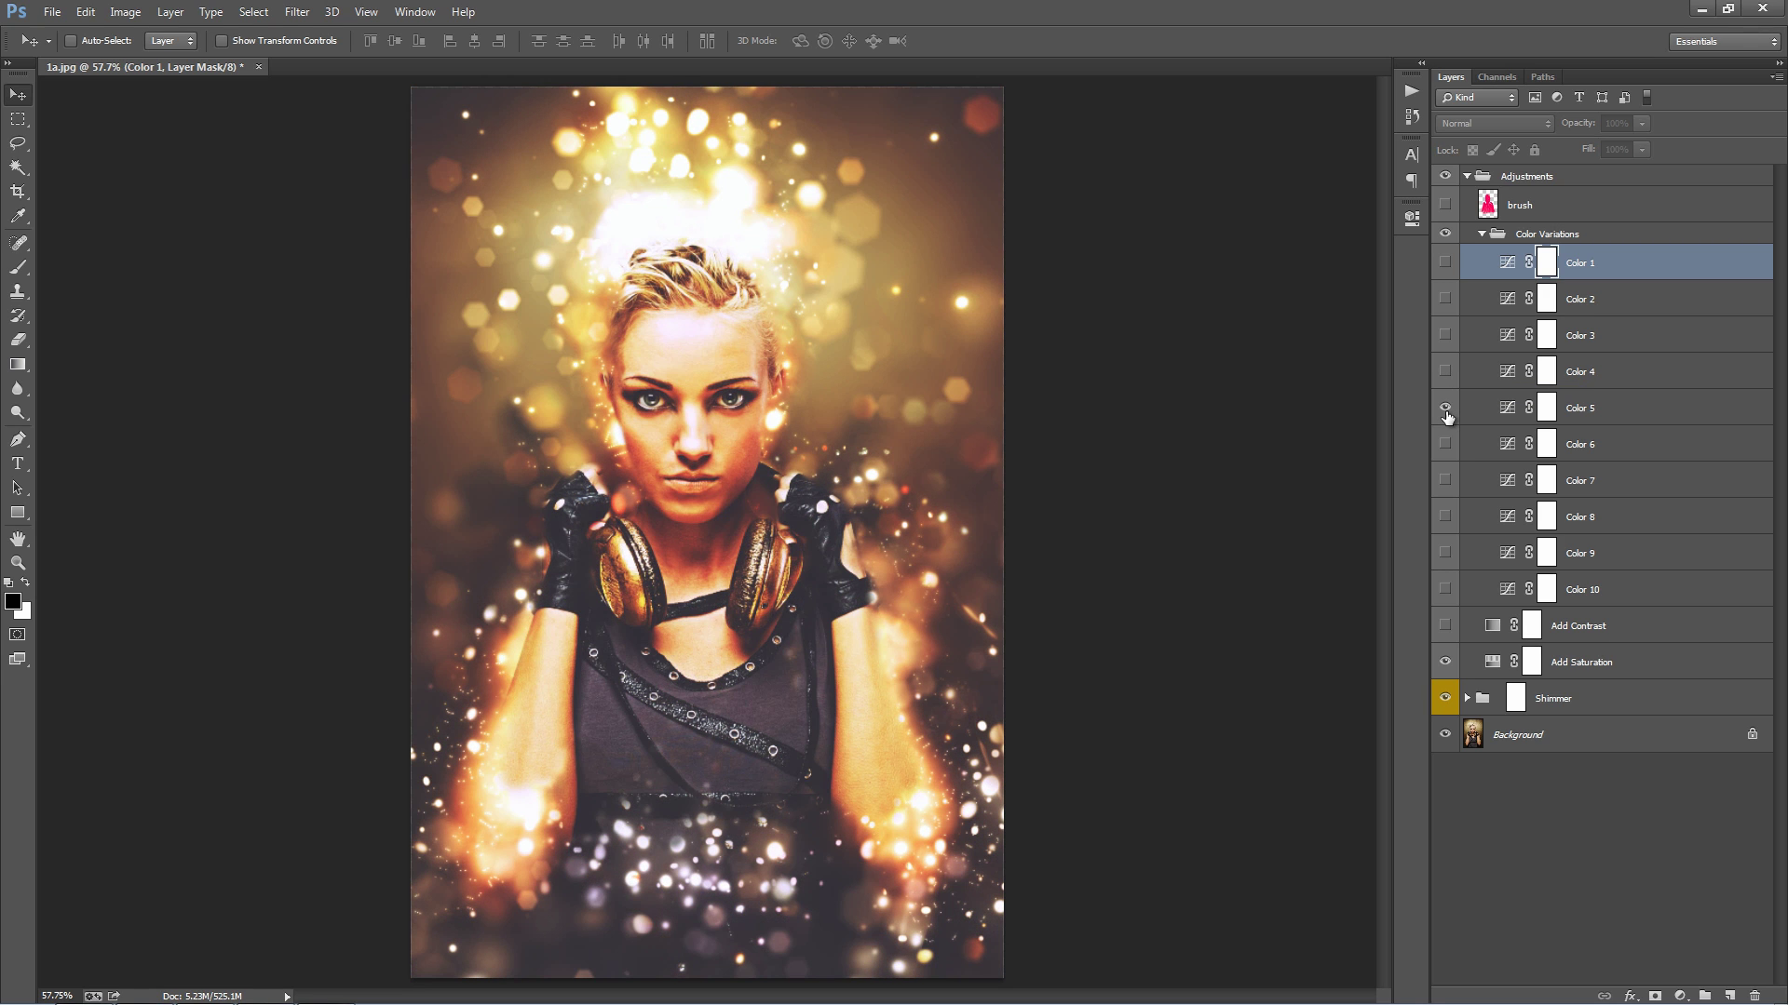
pyautogui.click(1445, 410)
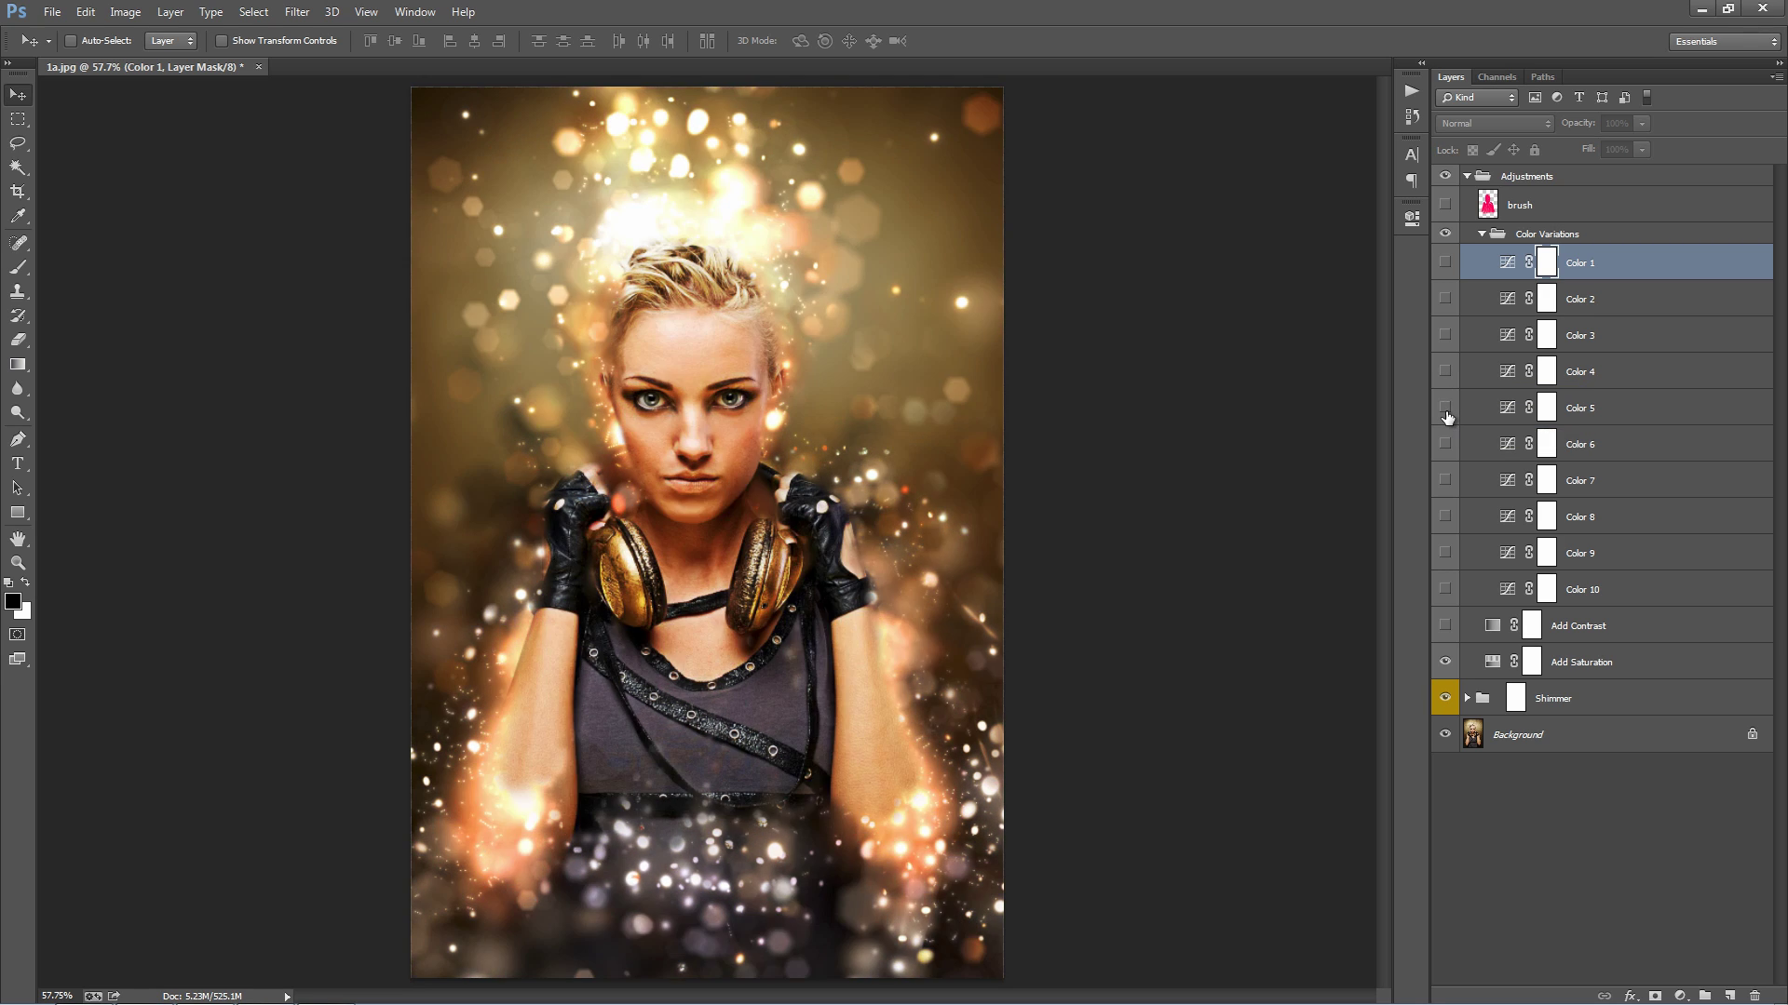
pyautogui.click(1445, 264)
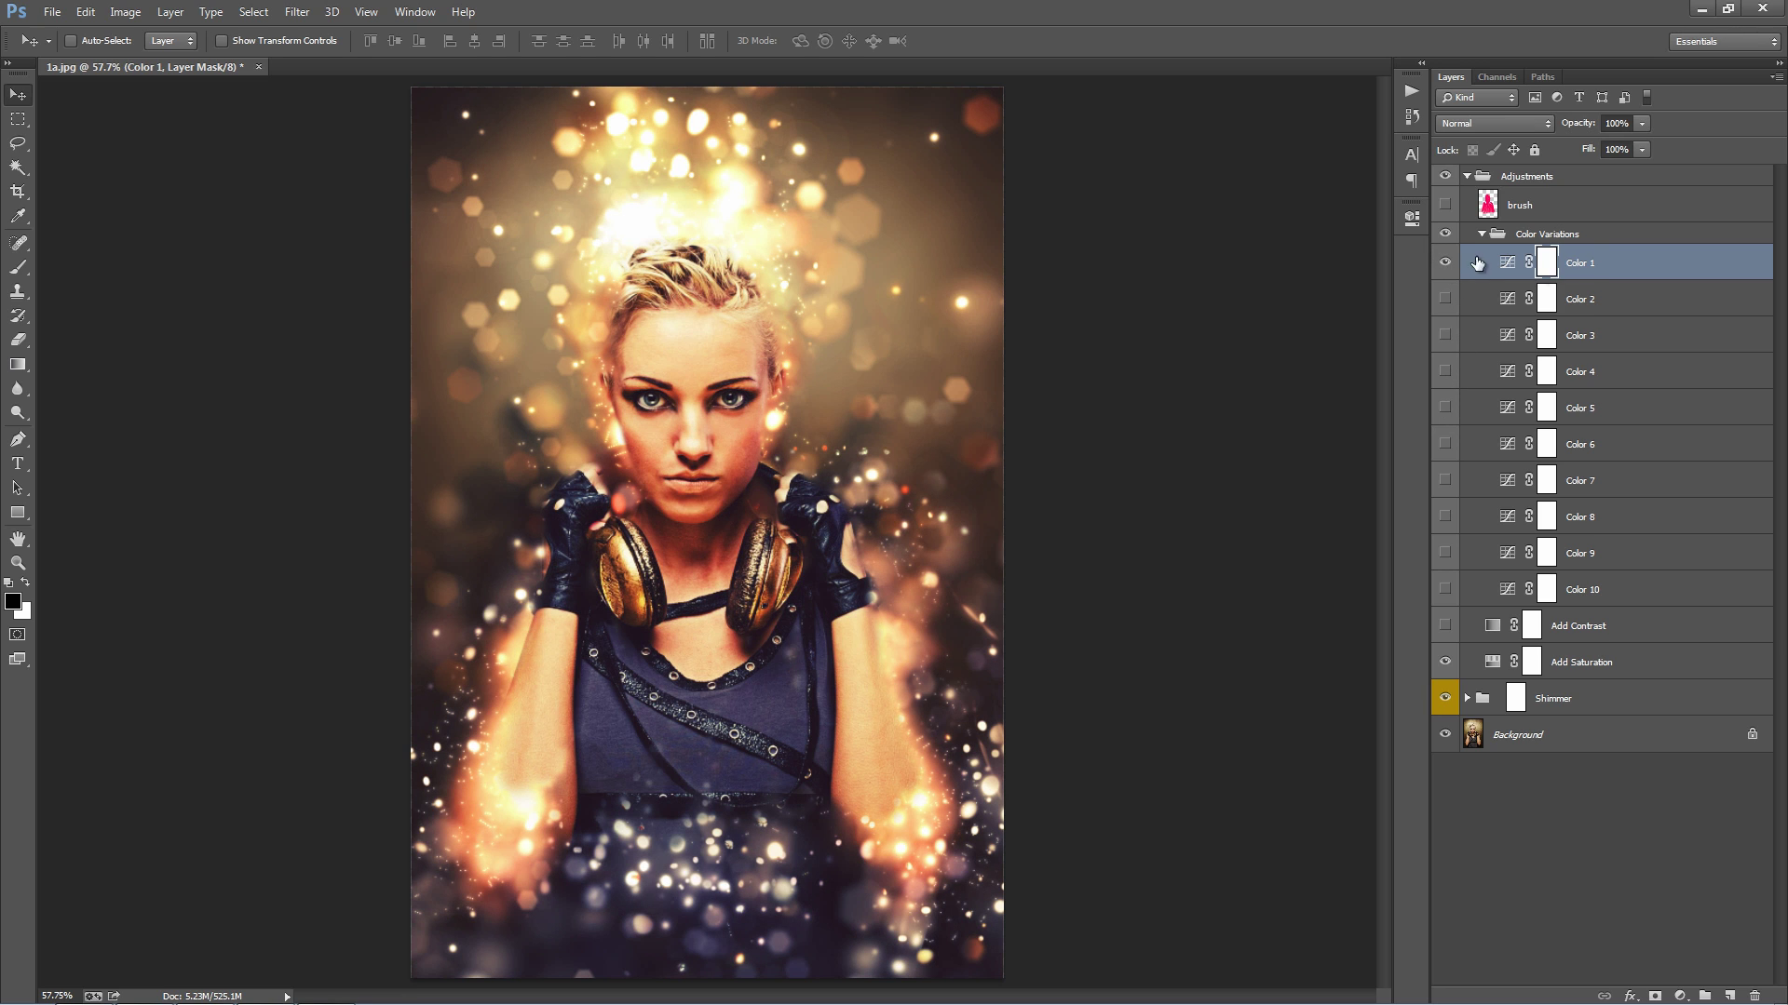
# - Set the Color 1 layer's opacity to 55% and preview Color 2 and Color 3 in combination with it
pyautogui.click(1506, 263)
pyautogui.moveTo(1580, 126); pyautogui.dragTo(254, 145)
pyautogui.click(1444, 299)
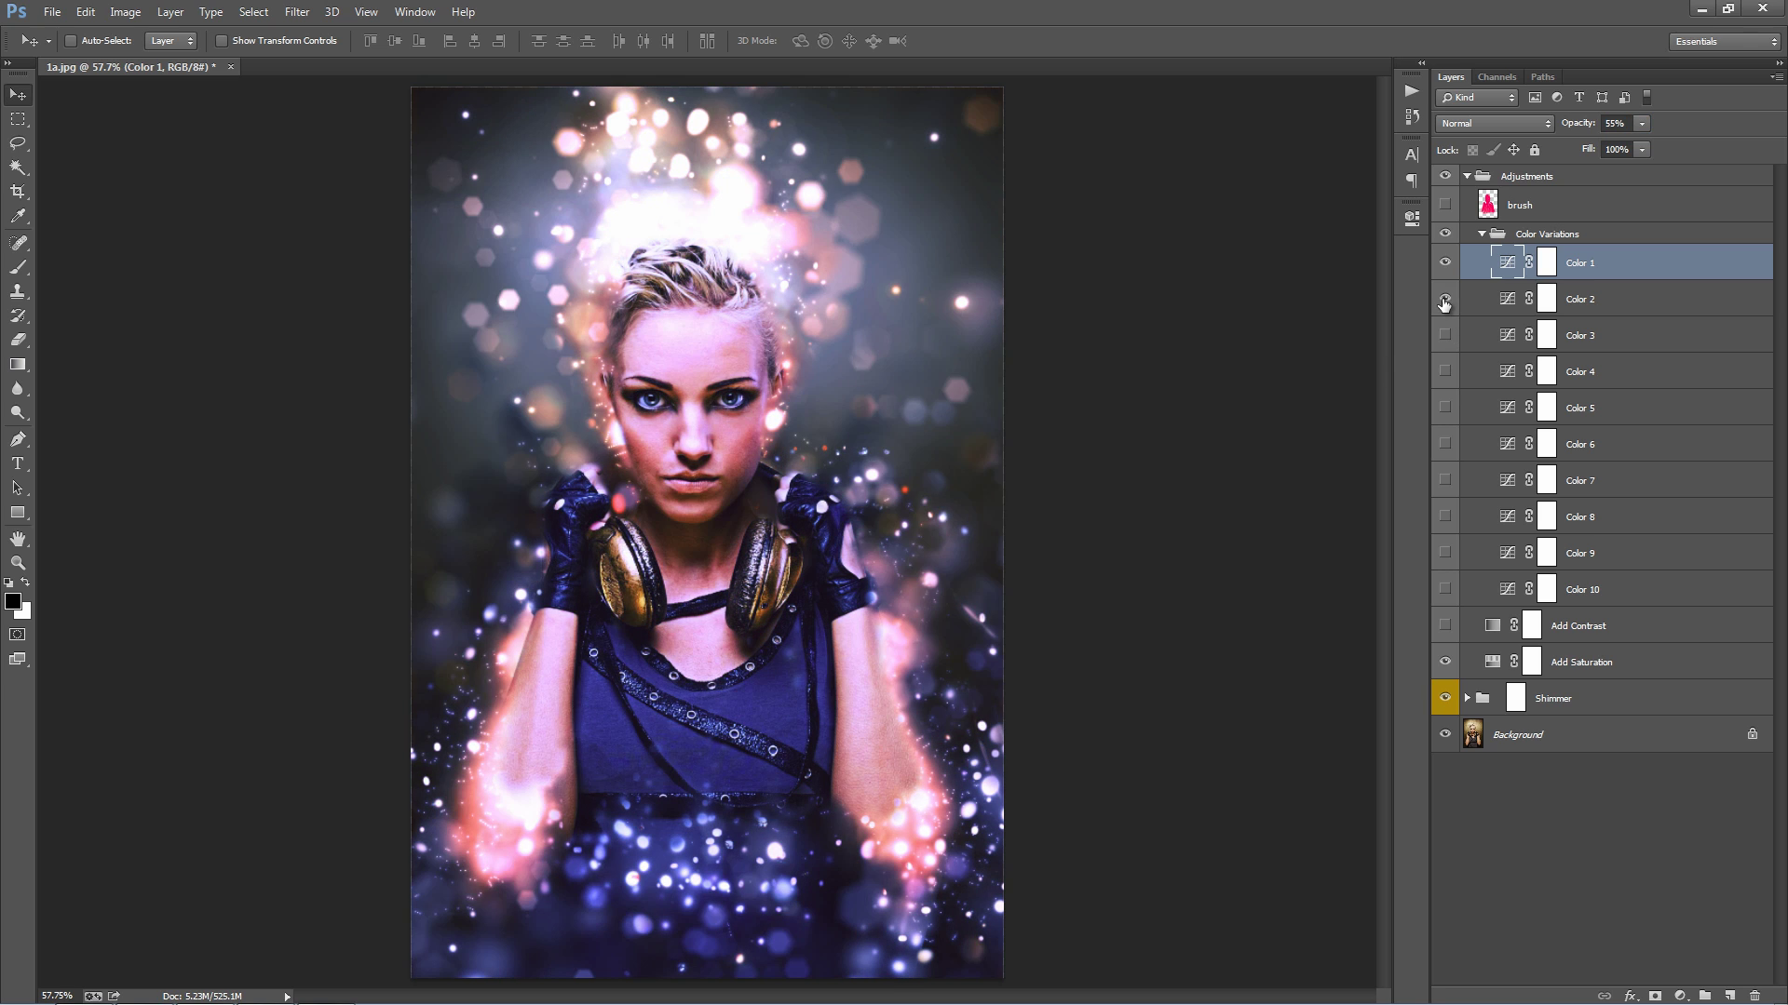
pyautogui.click(1444, 299)
pyautogui.click(1444, 299)
pyautogui.click(1444, 335)
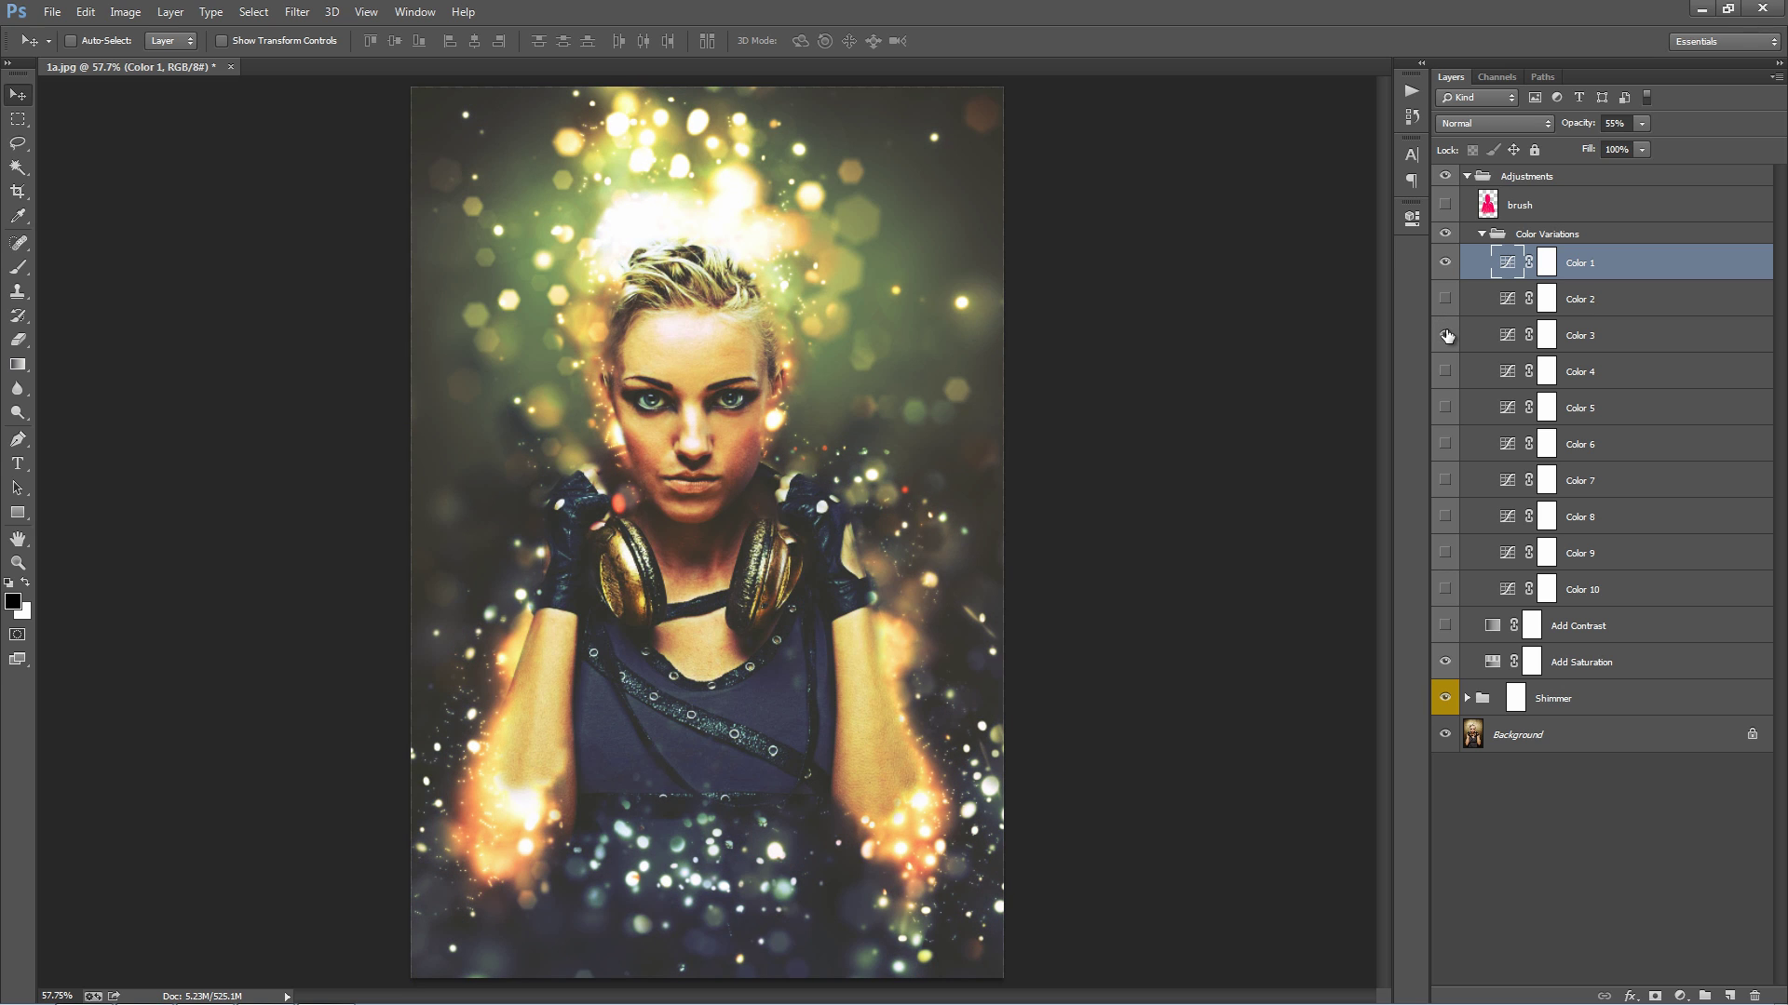
pyautogui.click(1445, 335)
# - Try blending in Color 4 at 44% and Color 2 at 21% opacity, and hide both layers again
pyautogui.click(1445, 371)
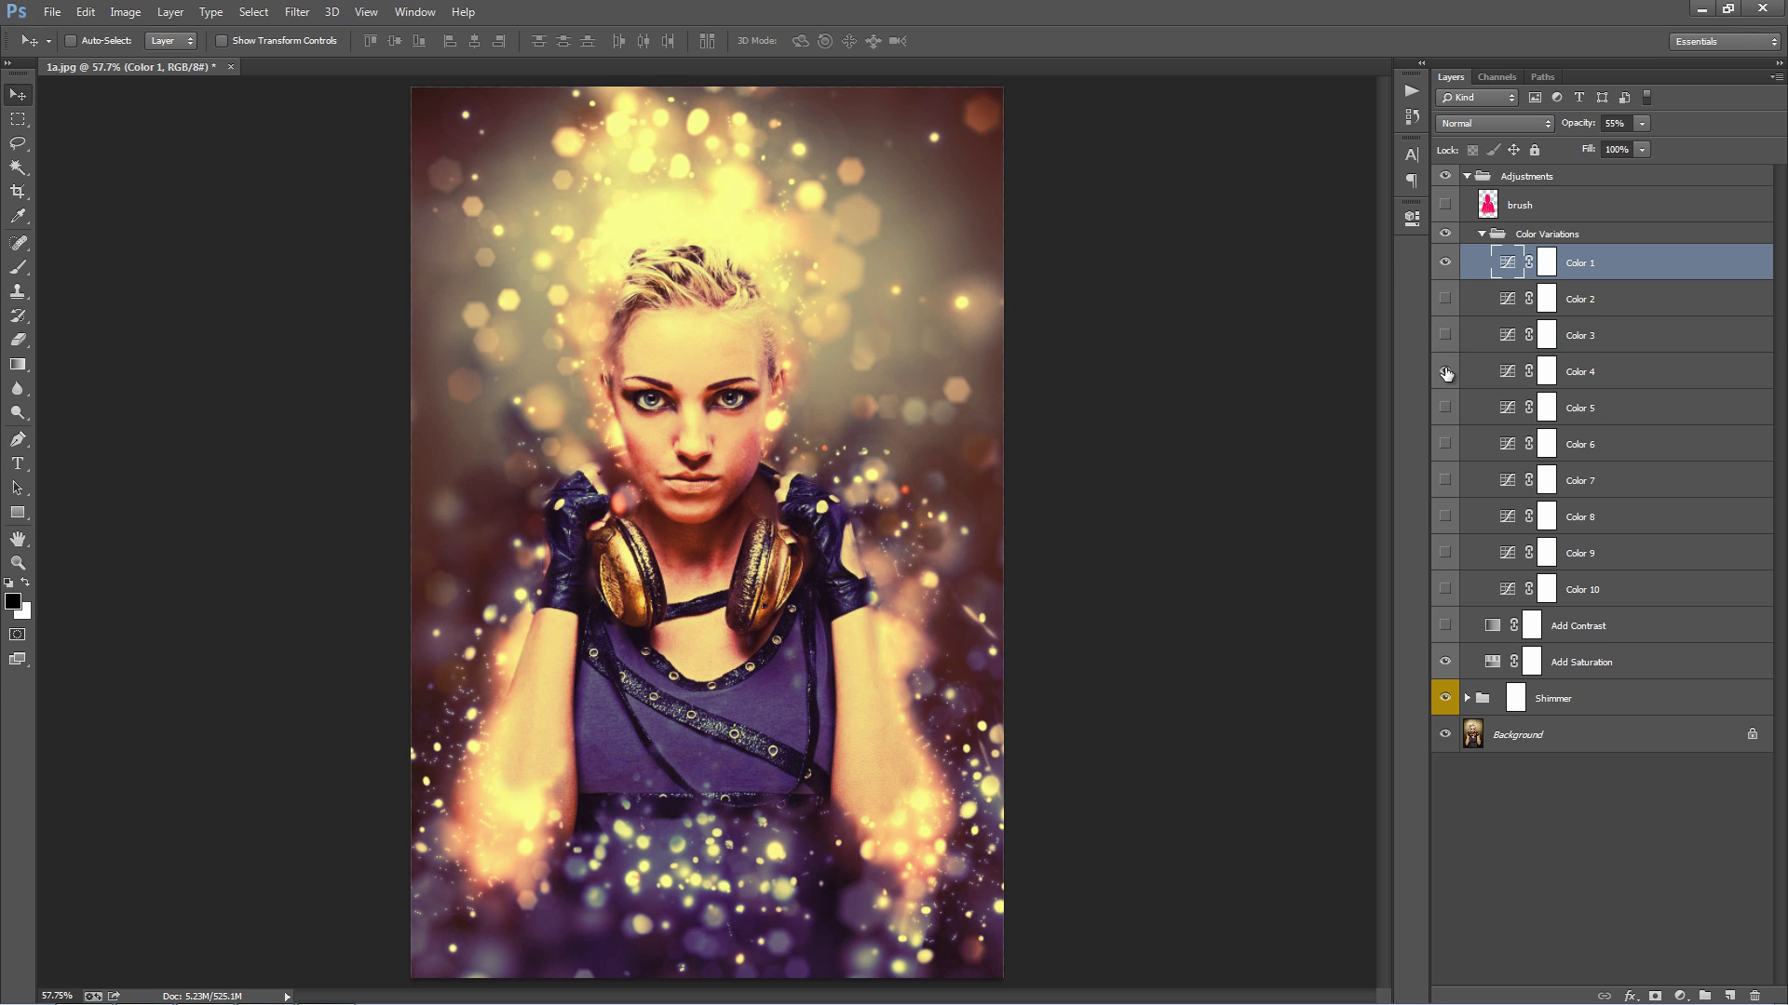
pyautogui.click(1617, 381)
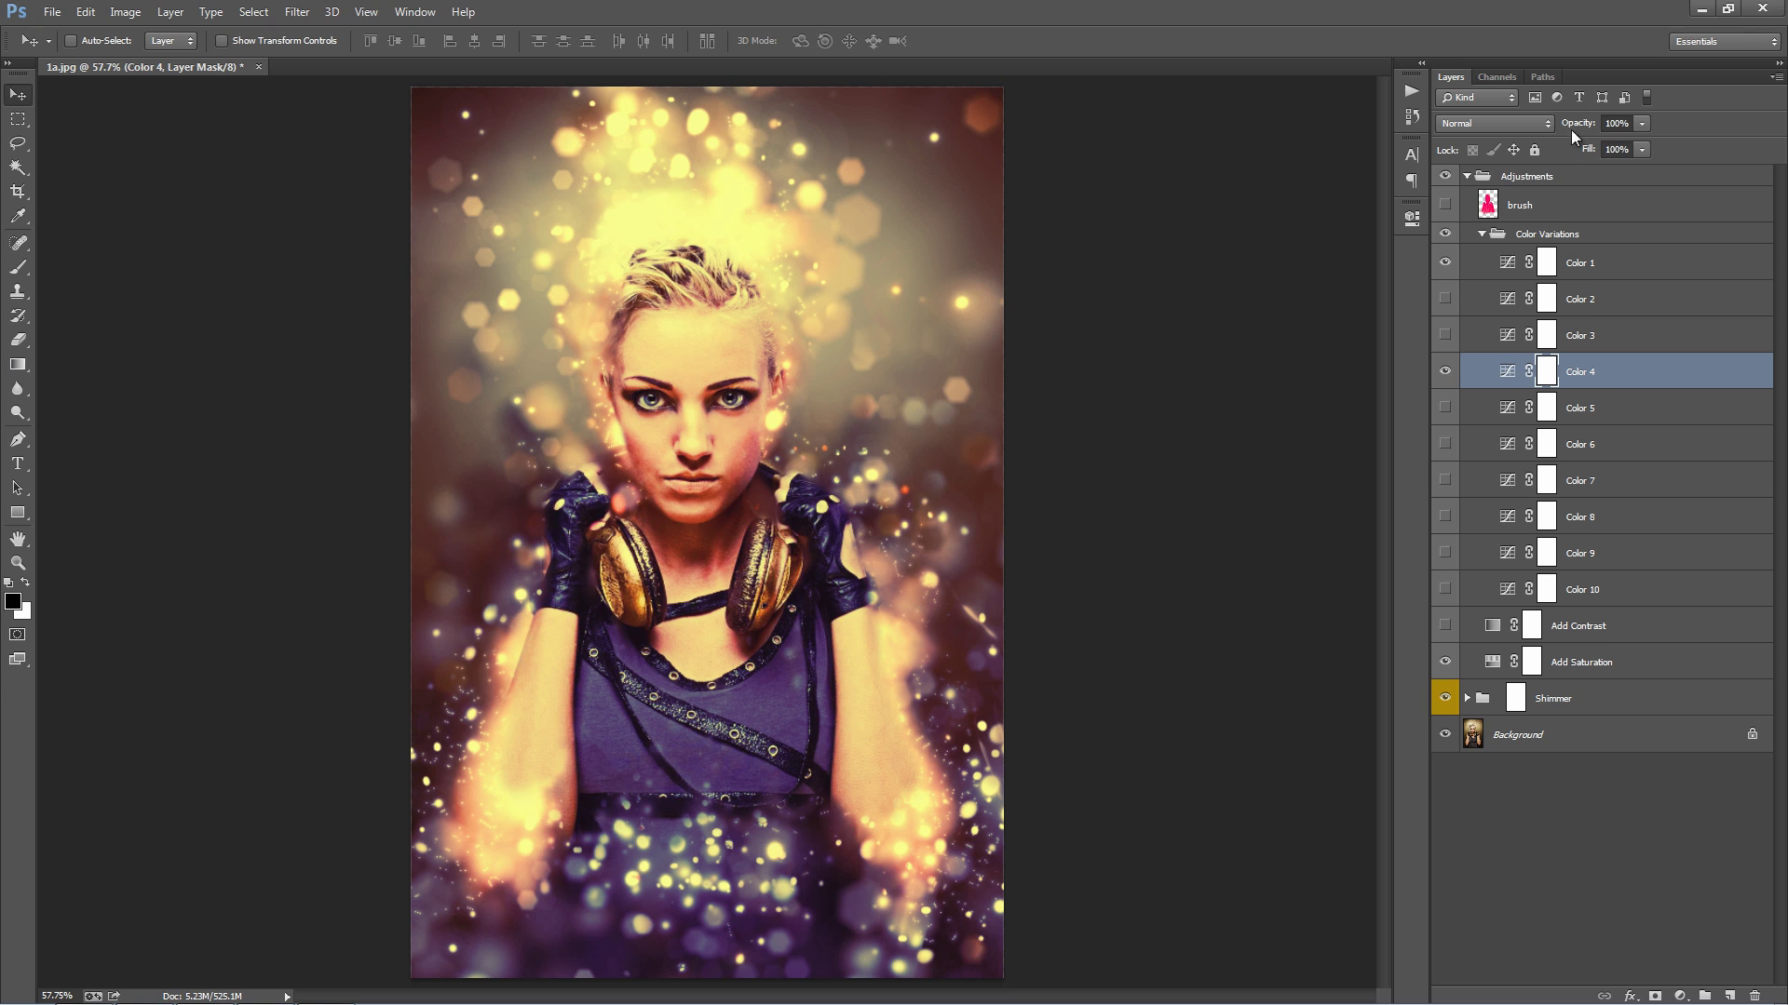
pyautogui.moveTo(1583, 126); pyautogui.dragTo(395, 149)
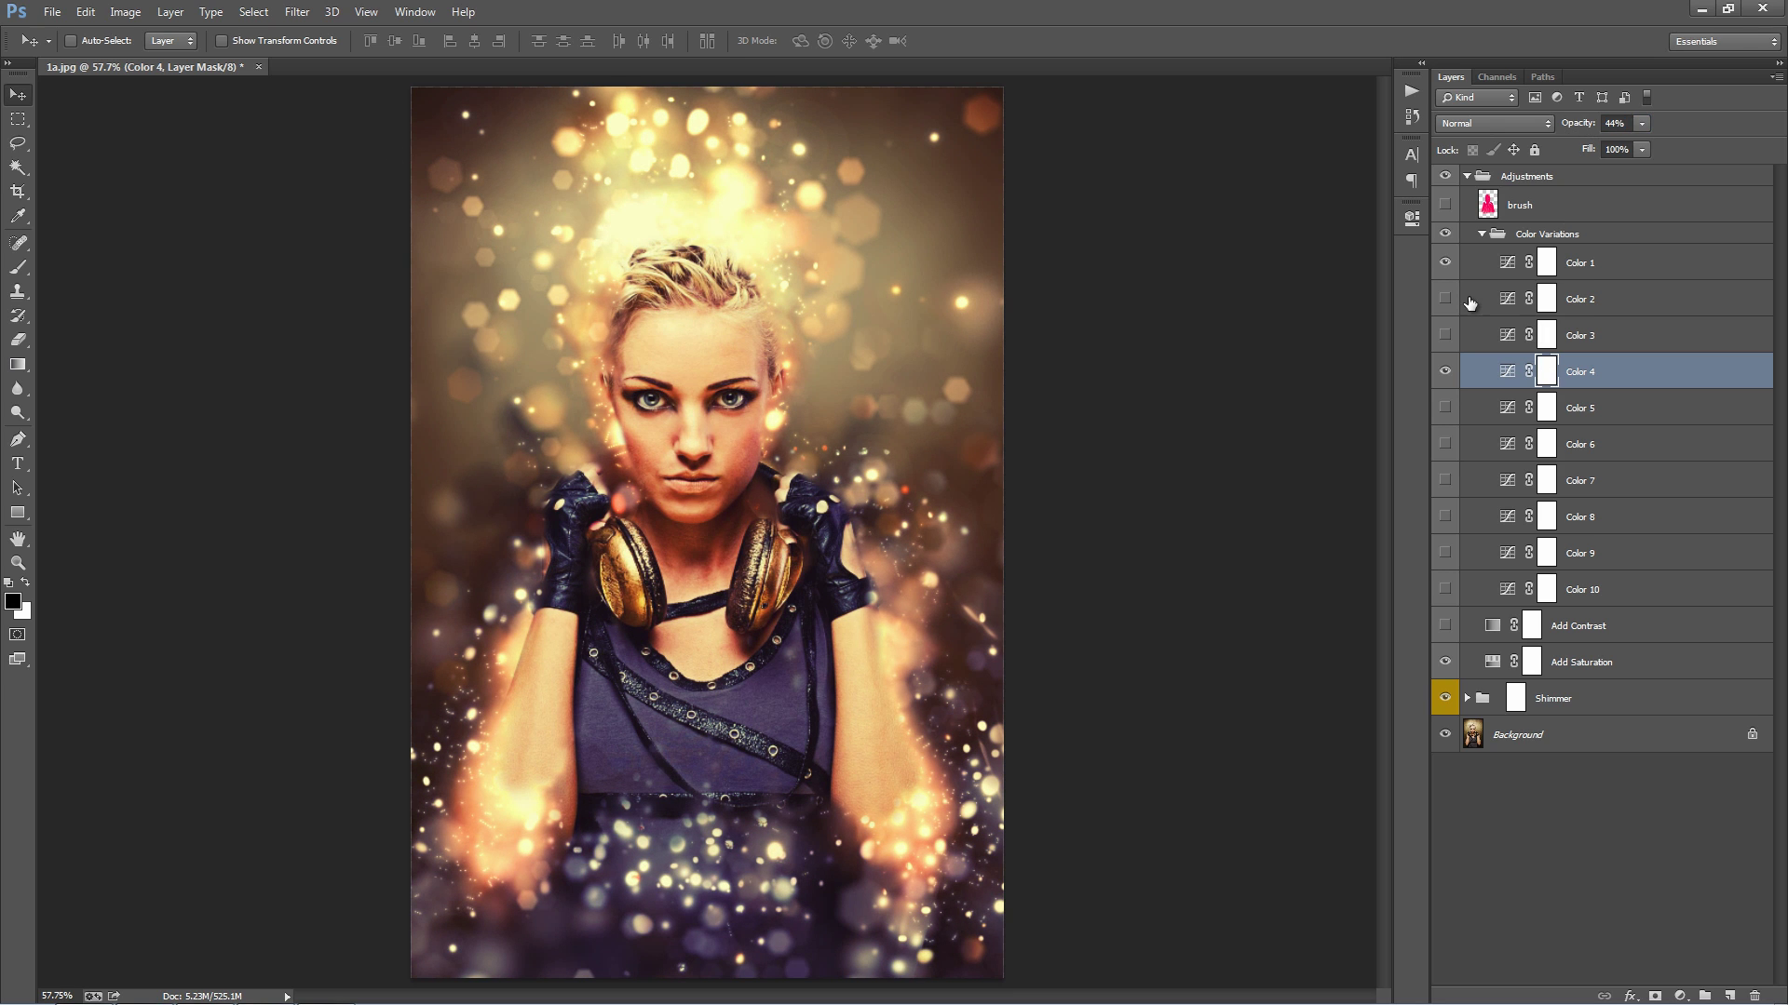
pyautogui.click(1445, 299)
pyautogui.click(1651, 307)
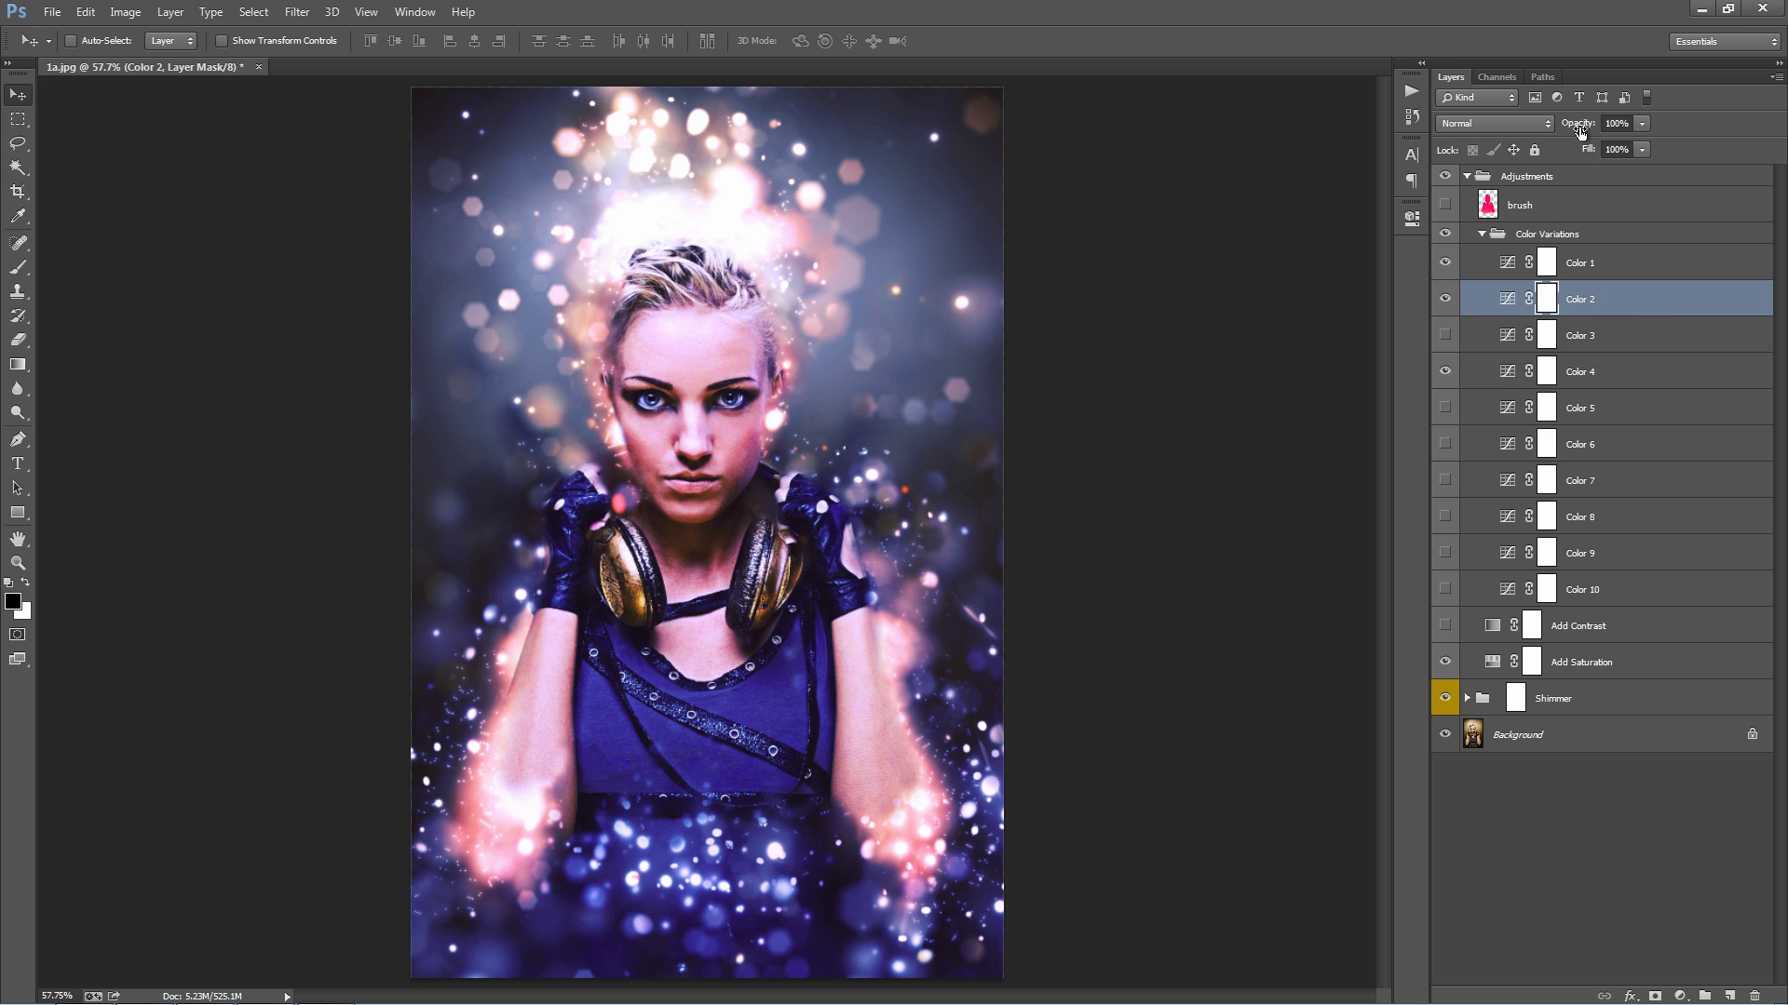
pyautogui.moveTo(1580, 130); pyautogui.dragTo(267, 164)
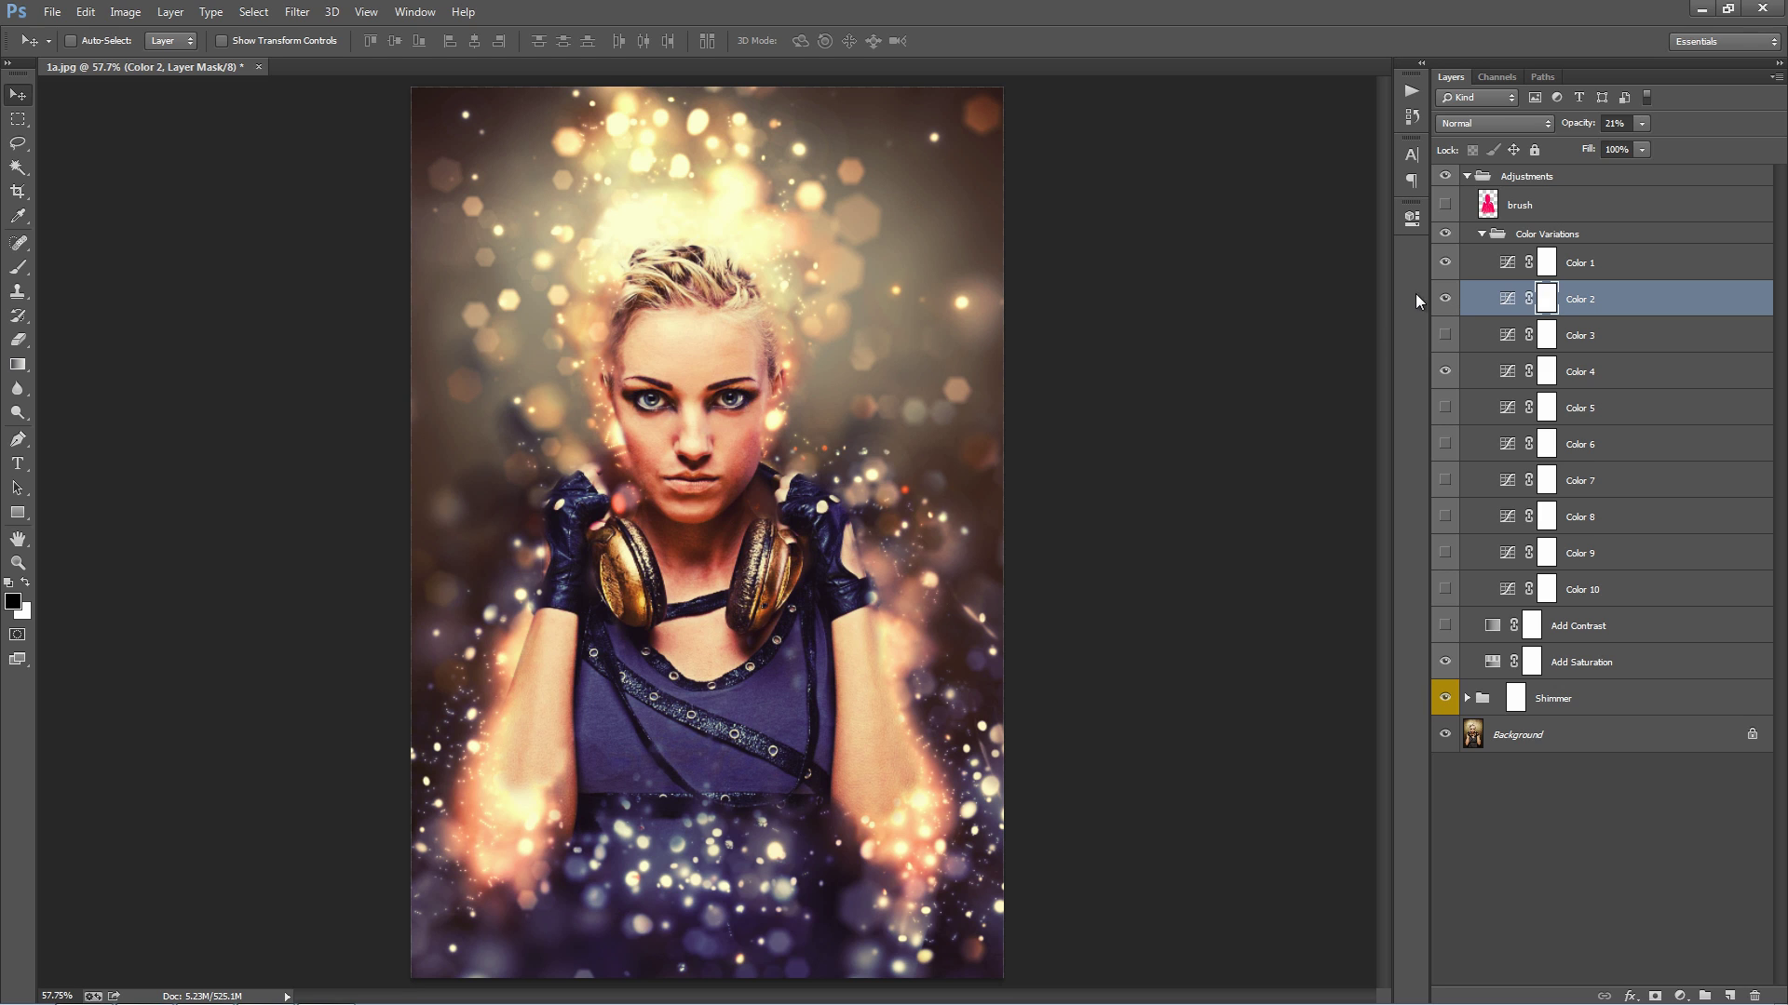
pyautogui.click(1445, 298)
pyautogui.click(1446, 372)
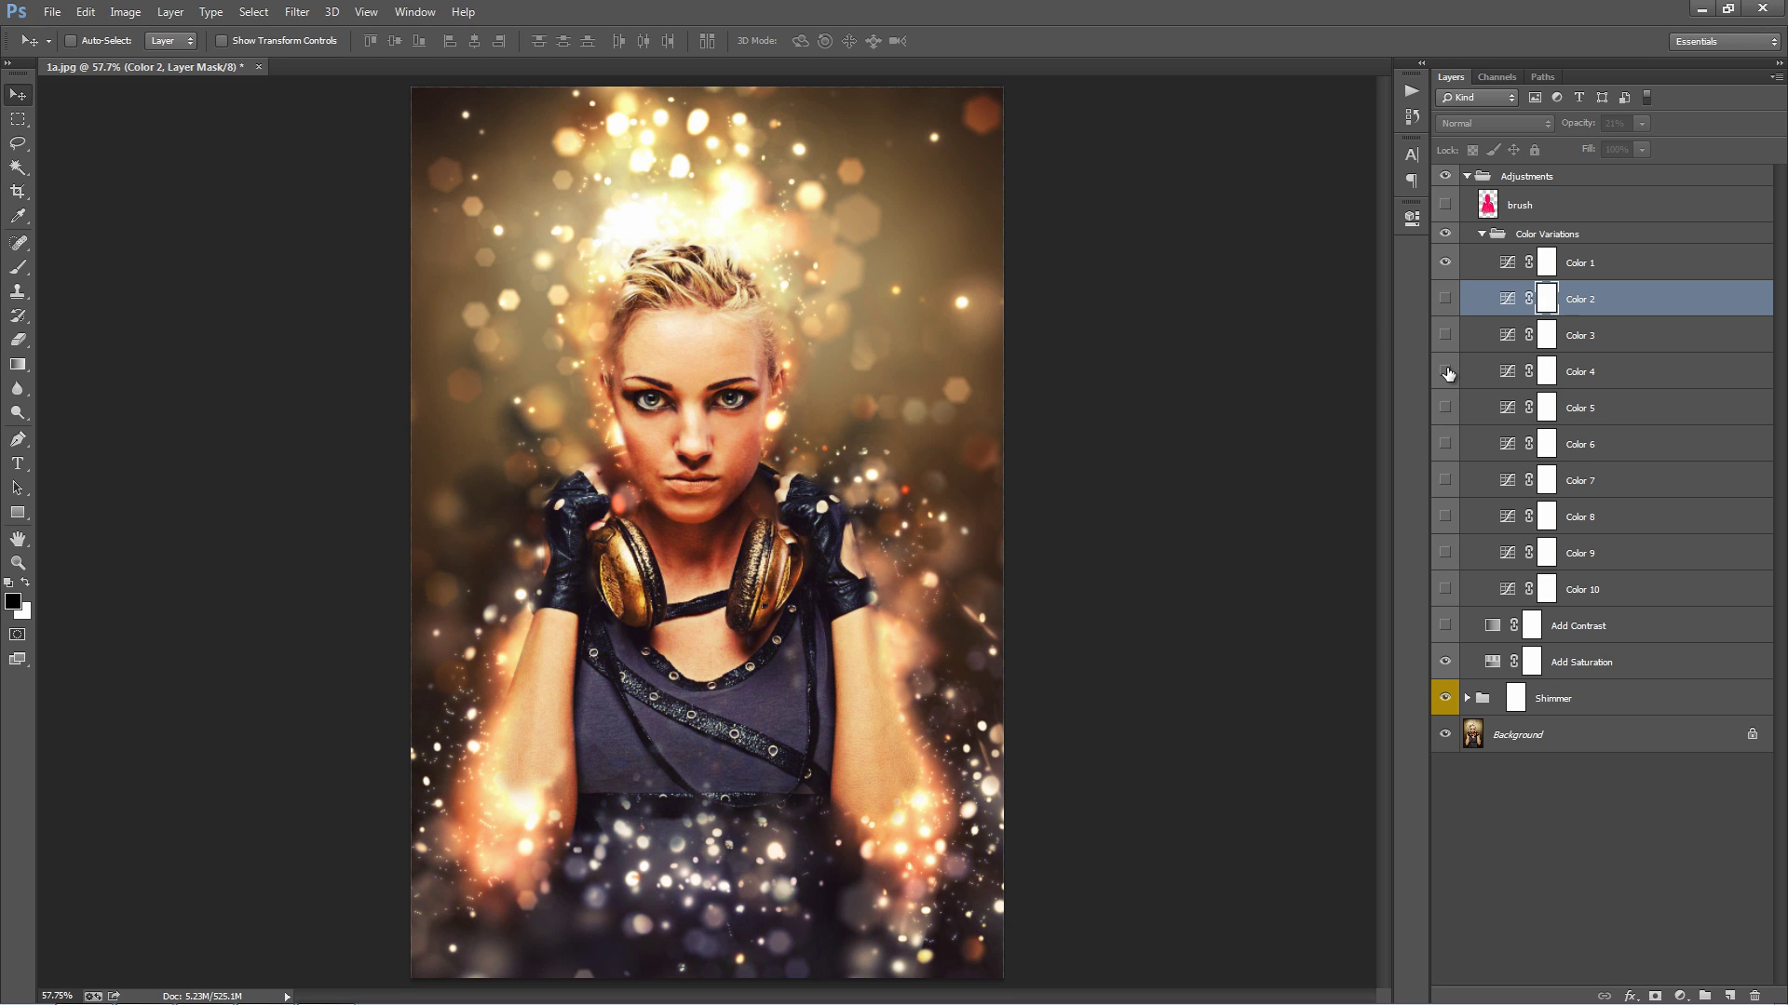
# - Collapse the Color Variations group, show the Add Contrast layer and set its opacity to 24%
pyautogui.click(1483, 234)
pyautogui.click(1622, 262)
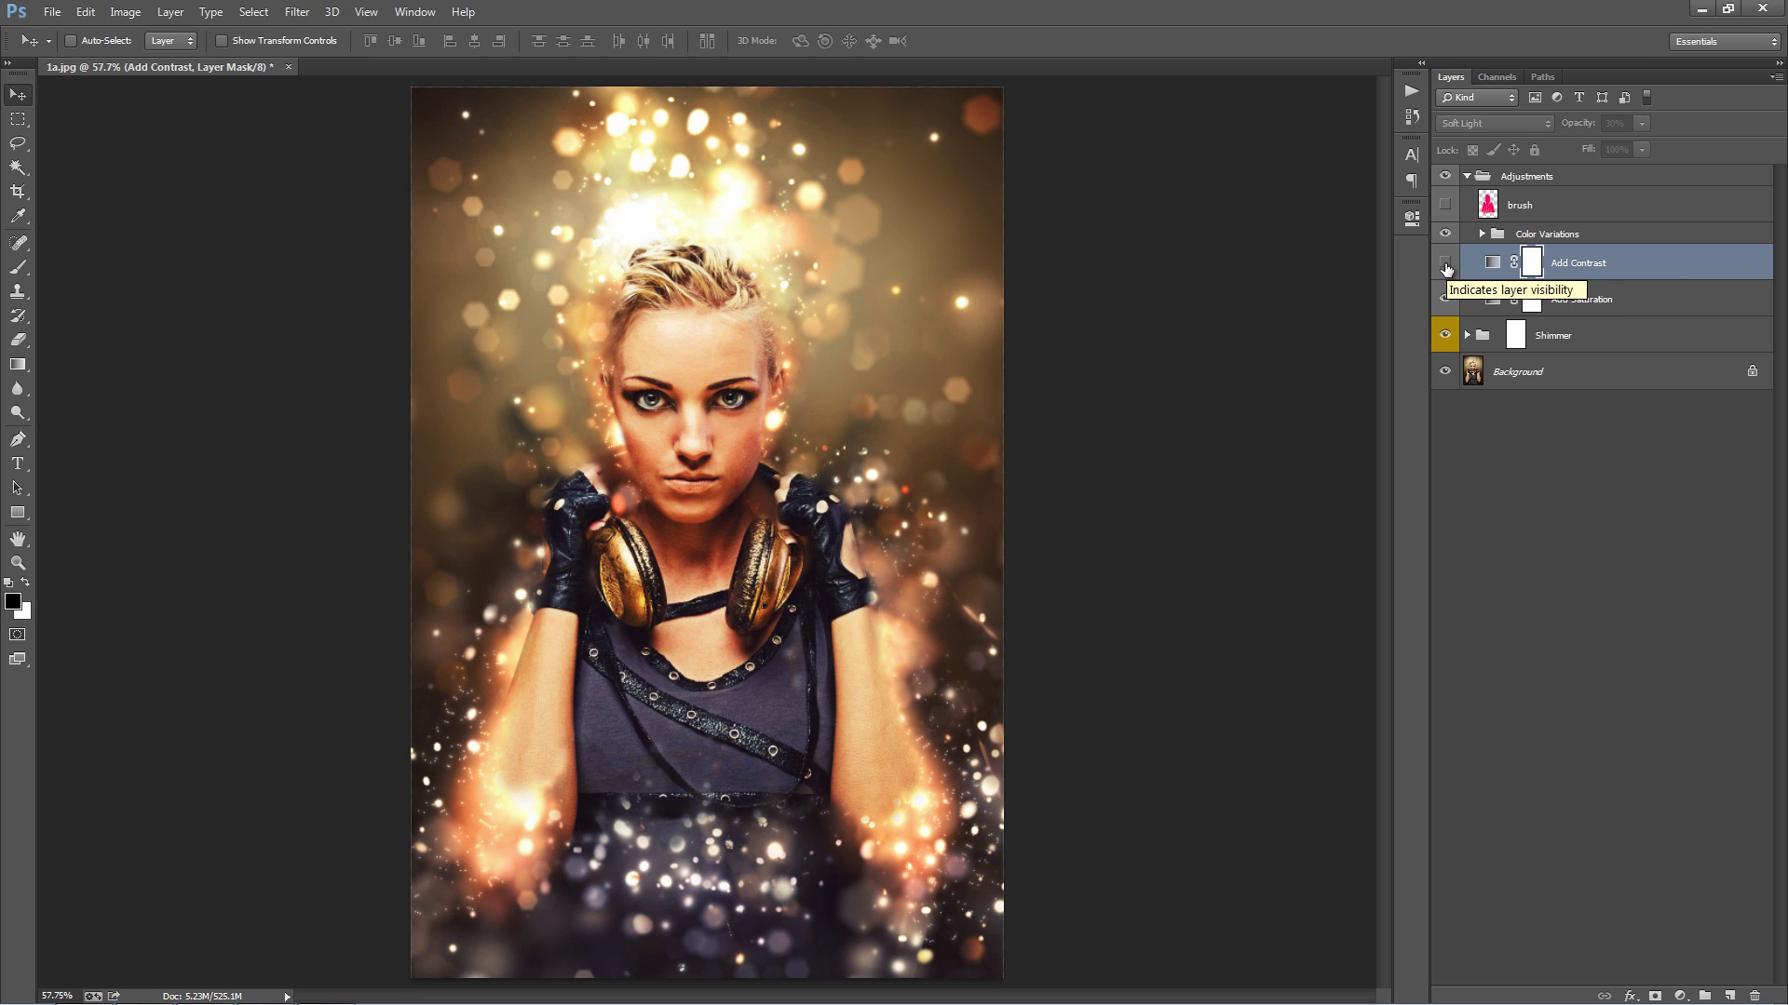
pyautogui.click(1445, 264)
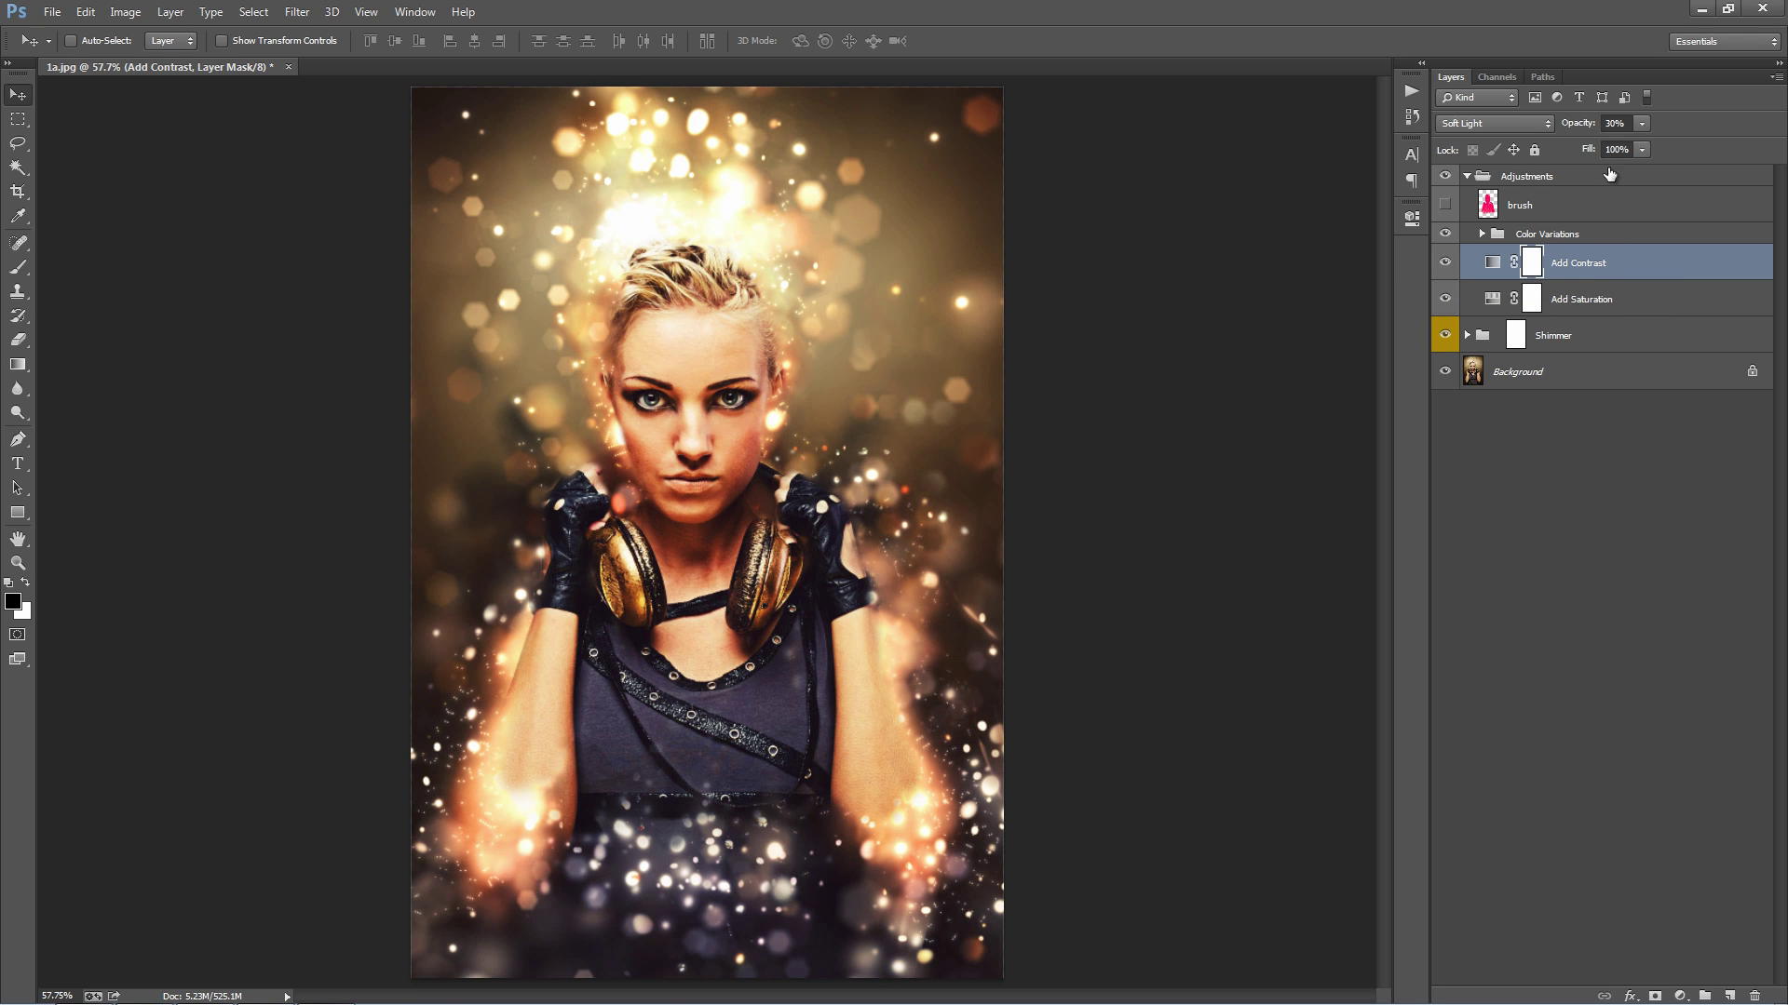
pyautogui.moveTo(1575, 126); pyautogui.dragTo(692, 149)
# - Open the Add Saturation layer's Hue/Saturation settings and lower the Master saturation to -2
pyautogui.click(1592, 299)
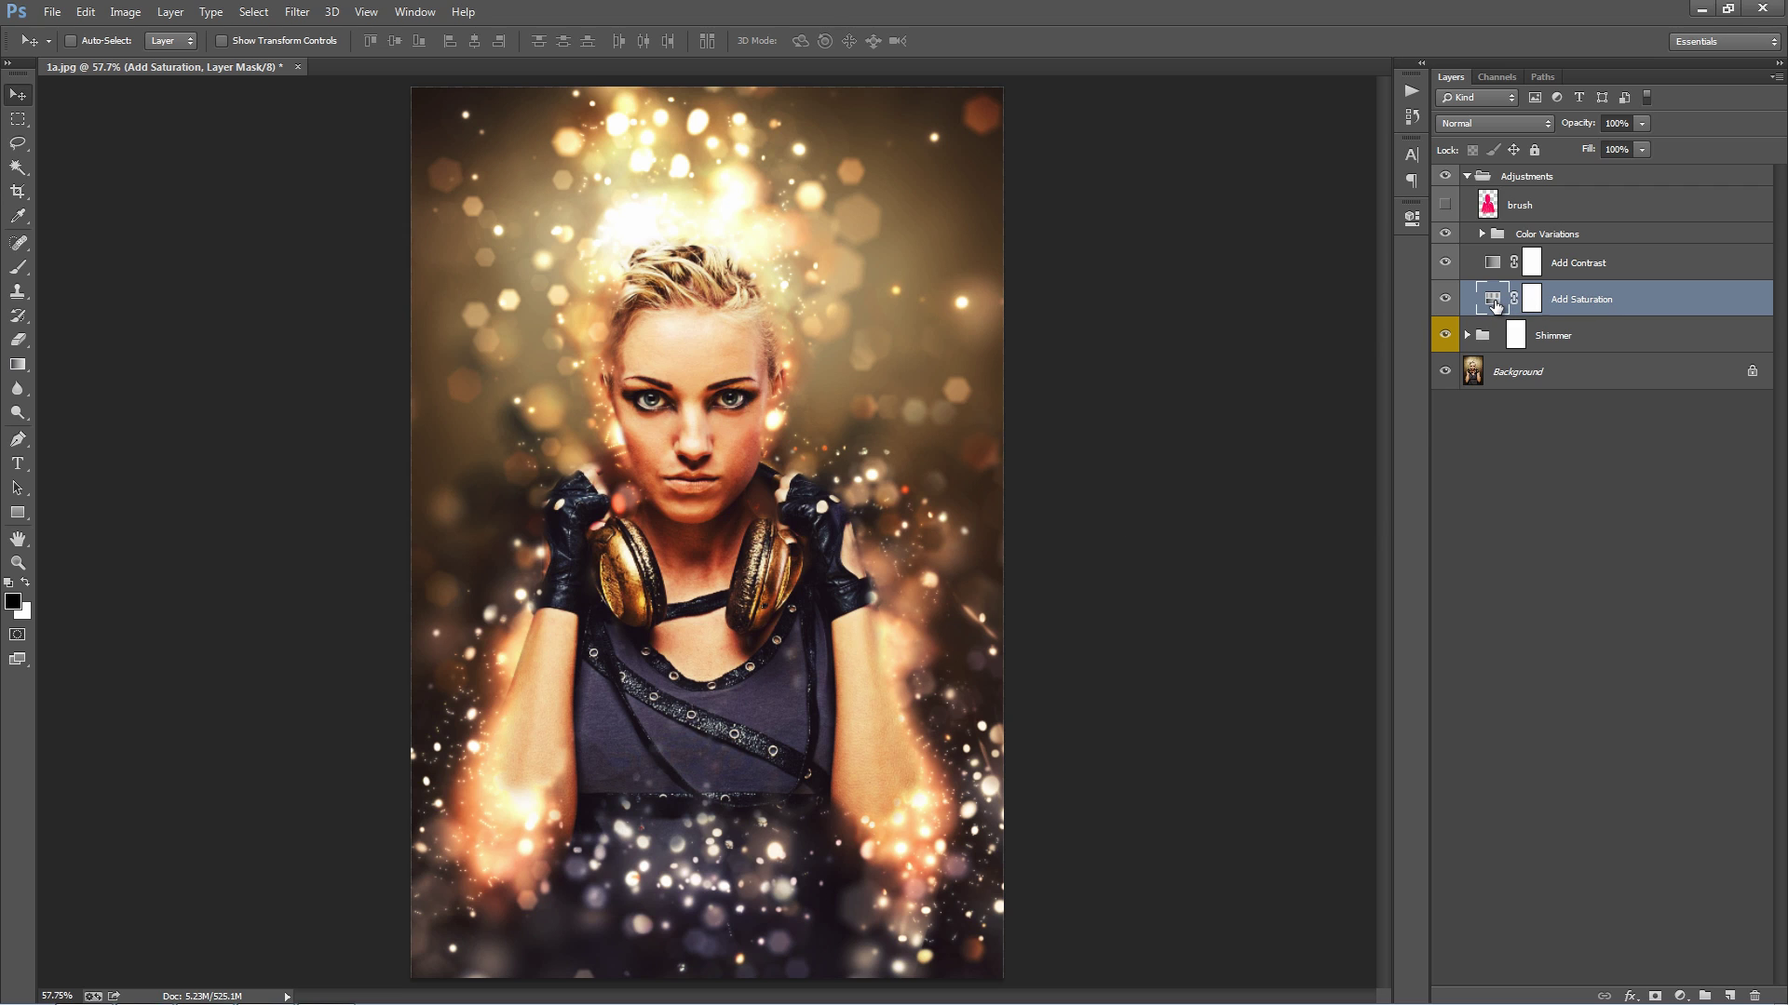
pyautogui.doubleClick(1493, 304)
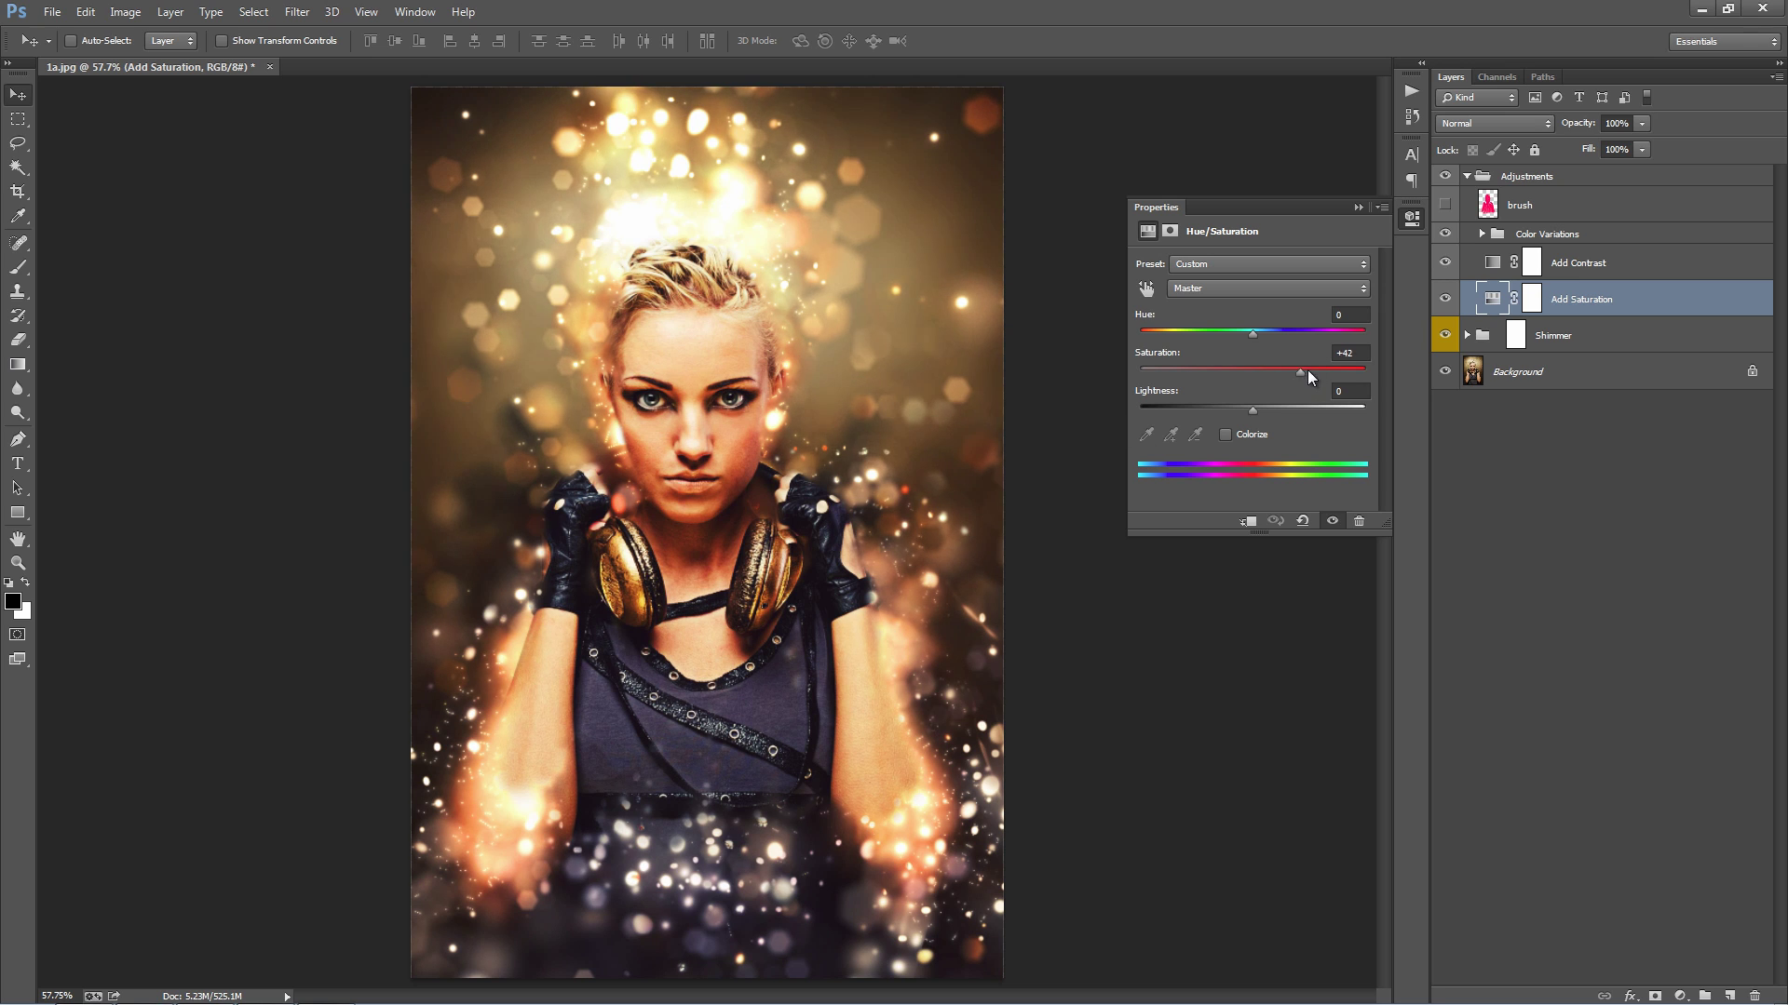
pyautogui.moveTo(1308, 369); pyautogui.dragTo(1294, 369)
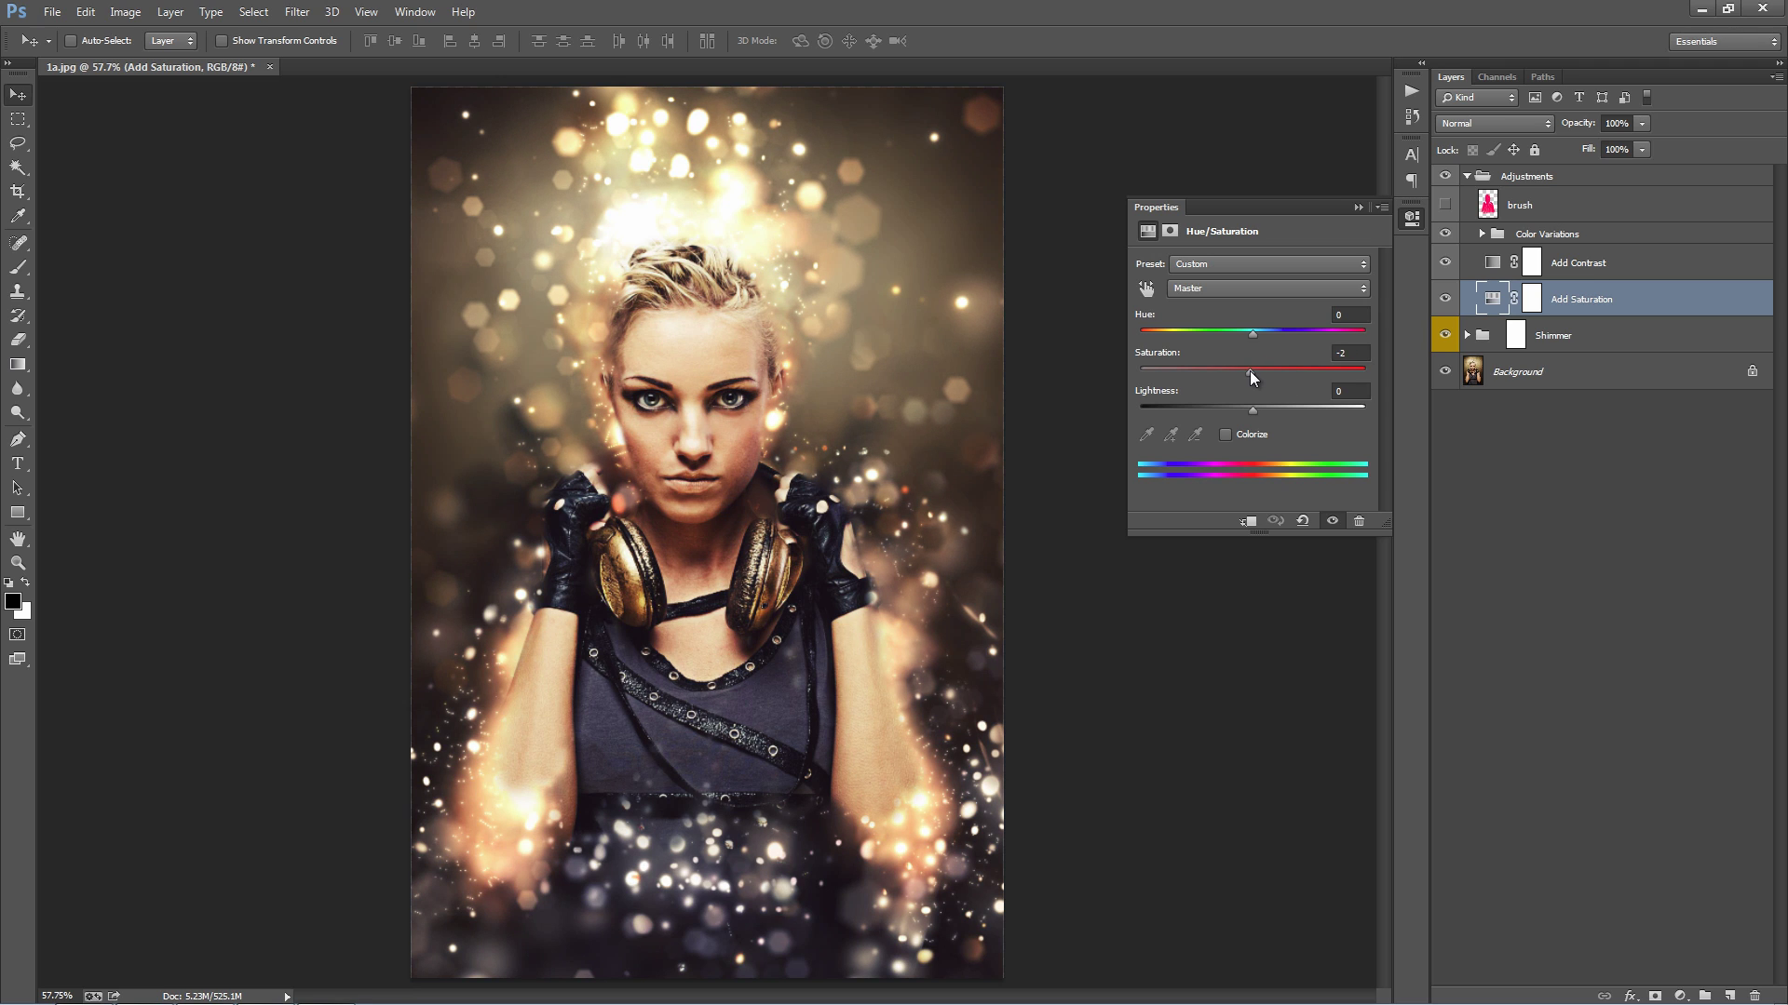
# - Try adjusting the saturation of only the Yellows range
pyautogui.click(1196, 289)
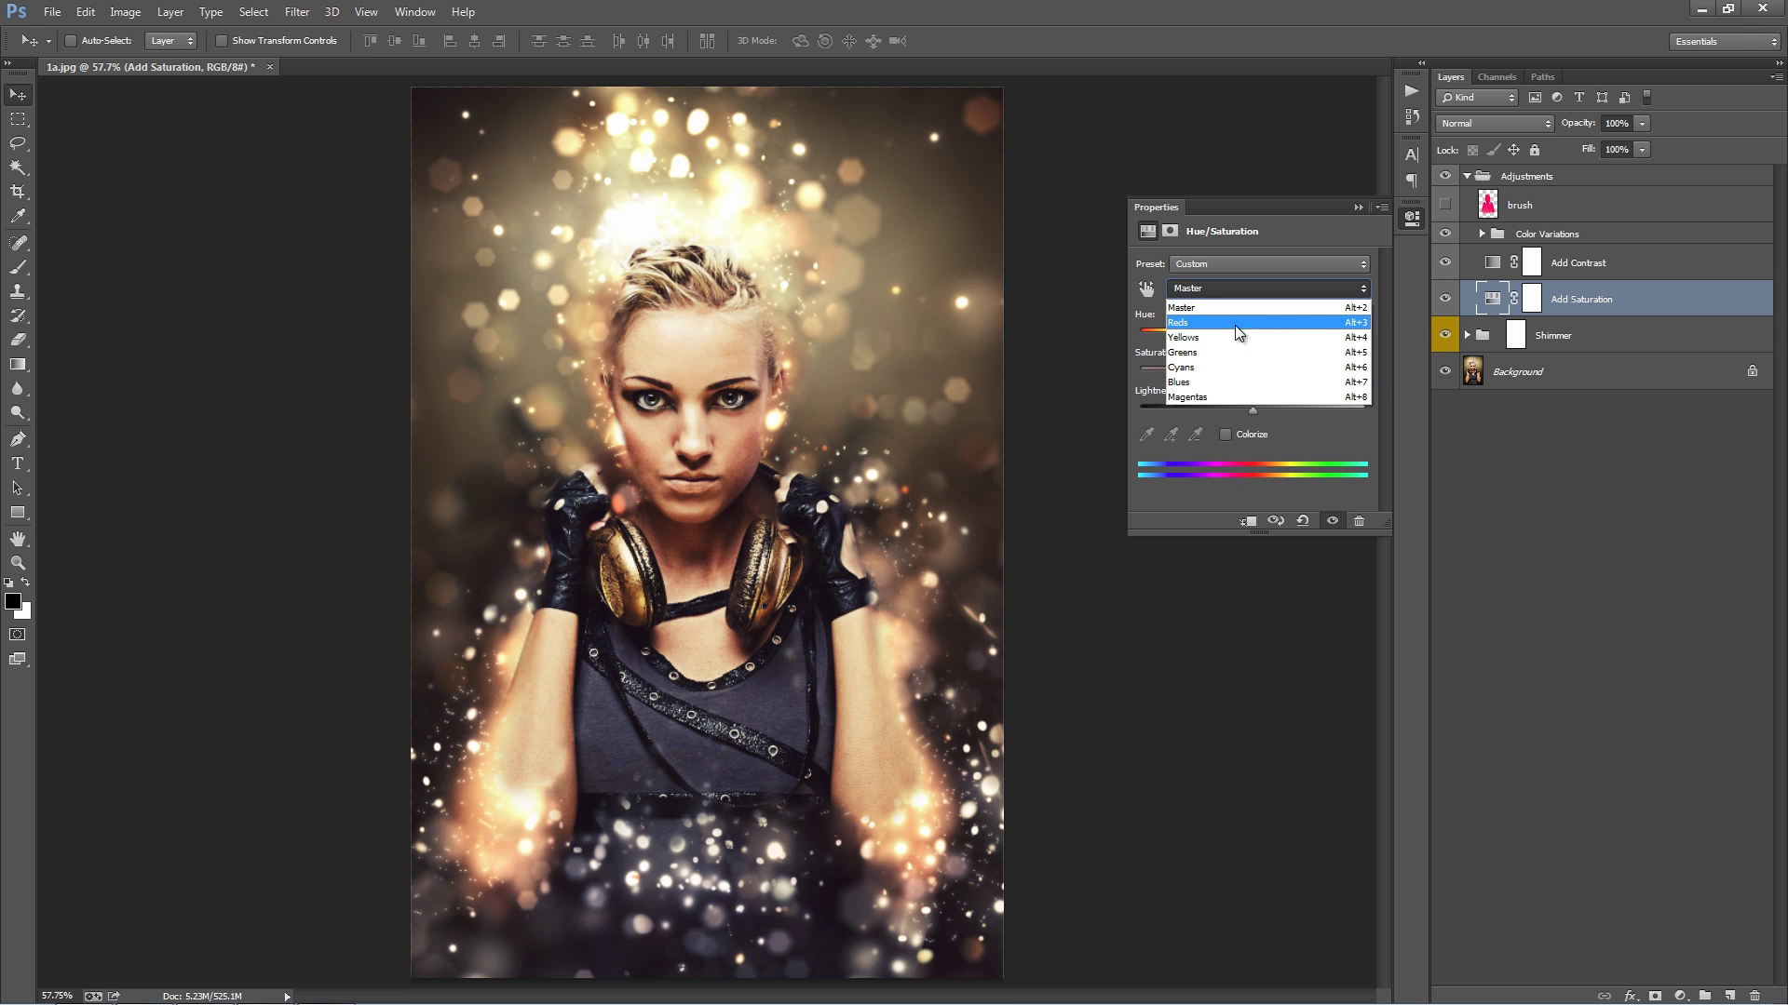
pyautogui.click(1238, 337)
pyautogui.moveTo(1289, 372)
pyautogui.mouseDown()
pyautogui.moveTo(1339, 371)
pyautogui.moveTo(1260, 360)
pyautogui.mouseUp()
# - Set the Master range's saturation to +37, close the adjustment settings and select the Add Contrast layer
pyautogui.click(1226, 289)
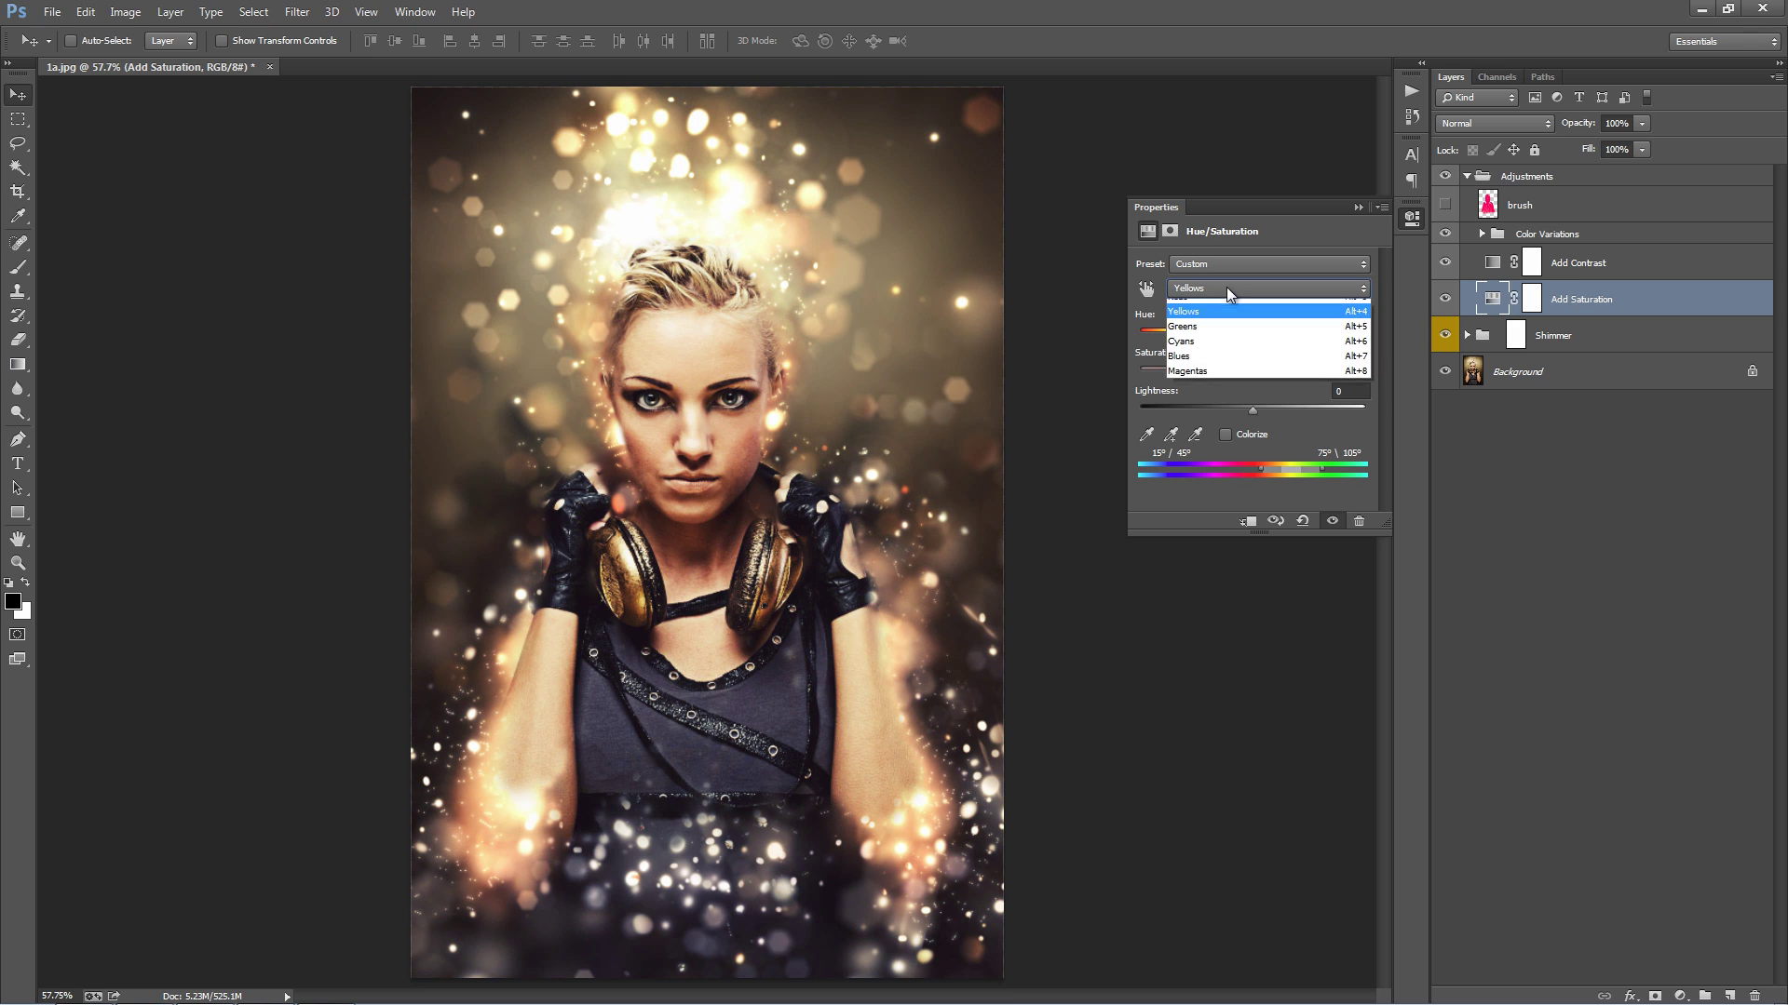
pyautogui.click(1211, 305)
pyautogui.moveTo(1250, 368); pyautogui.dragTo(1302, 376)
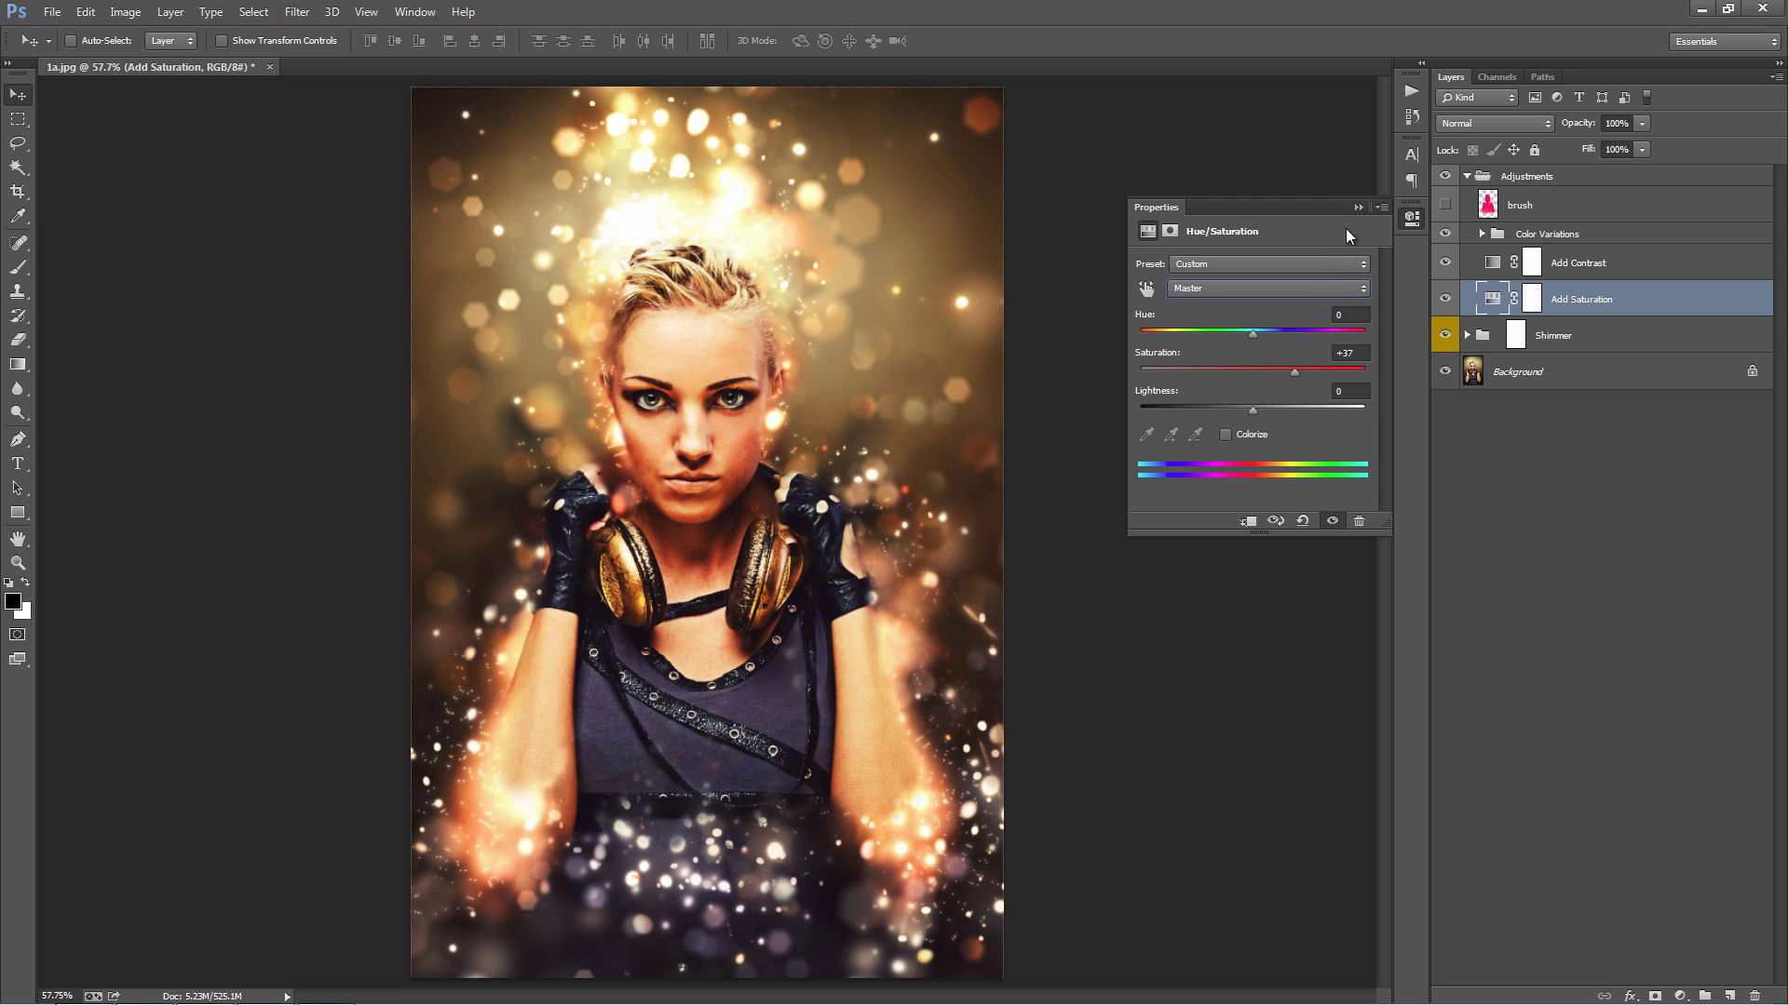
pyautogui.click(1358, 207)
pyautogui.click(1643, 255)
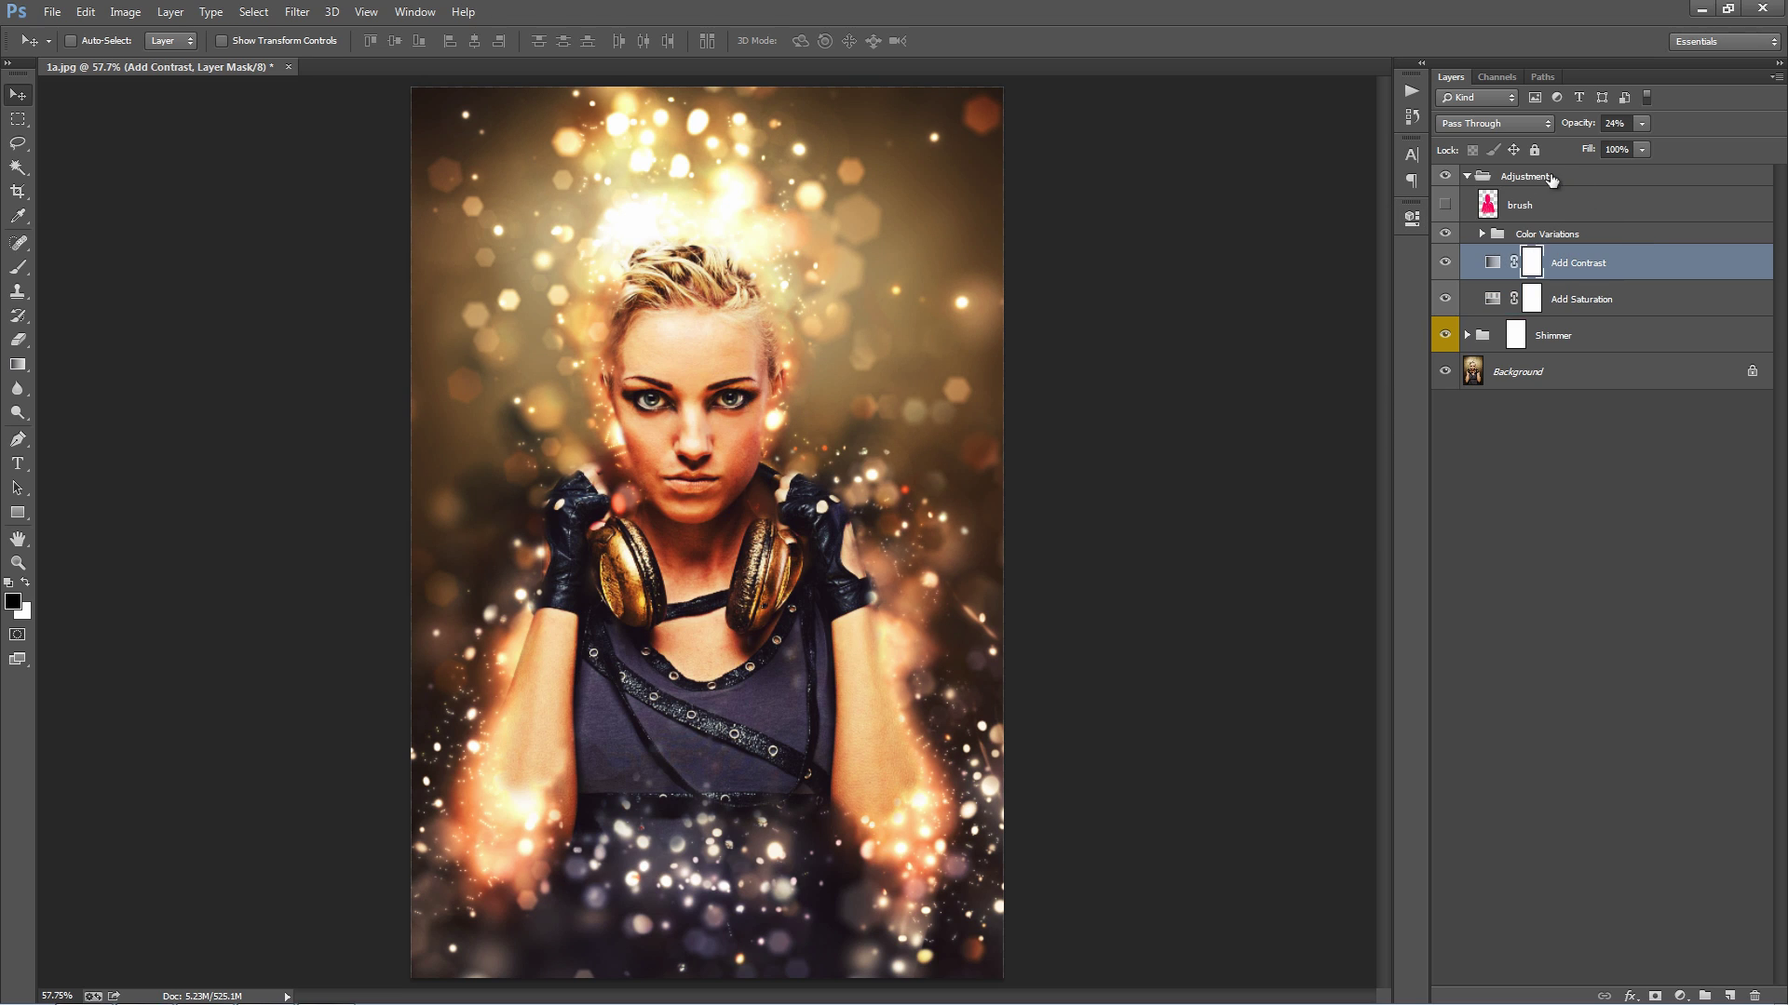
# - Collapse the Adjustments group, select the Shimmer group and toggle its visibility to compare the photo with and without the effect
pyautogui.click(1470, 177)
pyautogui.click(1467, 177)
pyautogui.click(1664, 213)
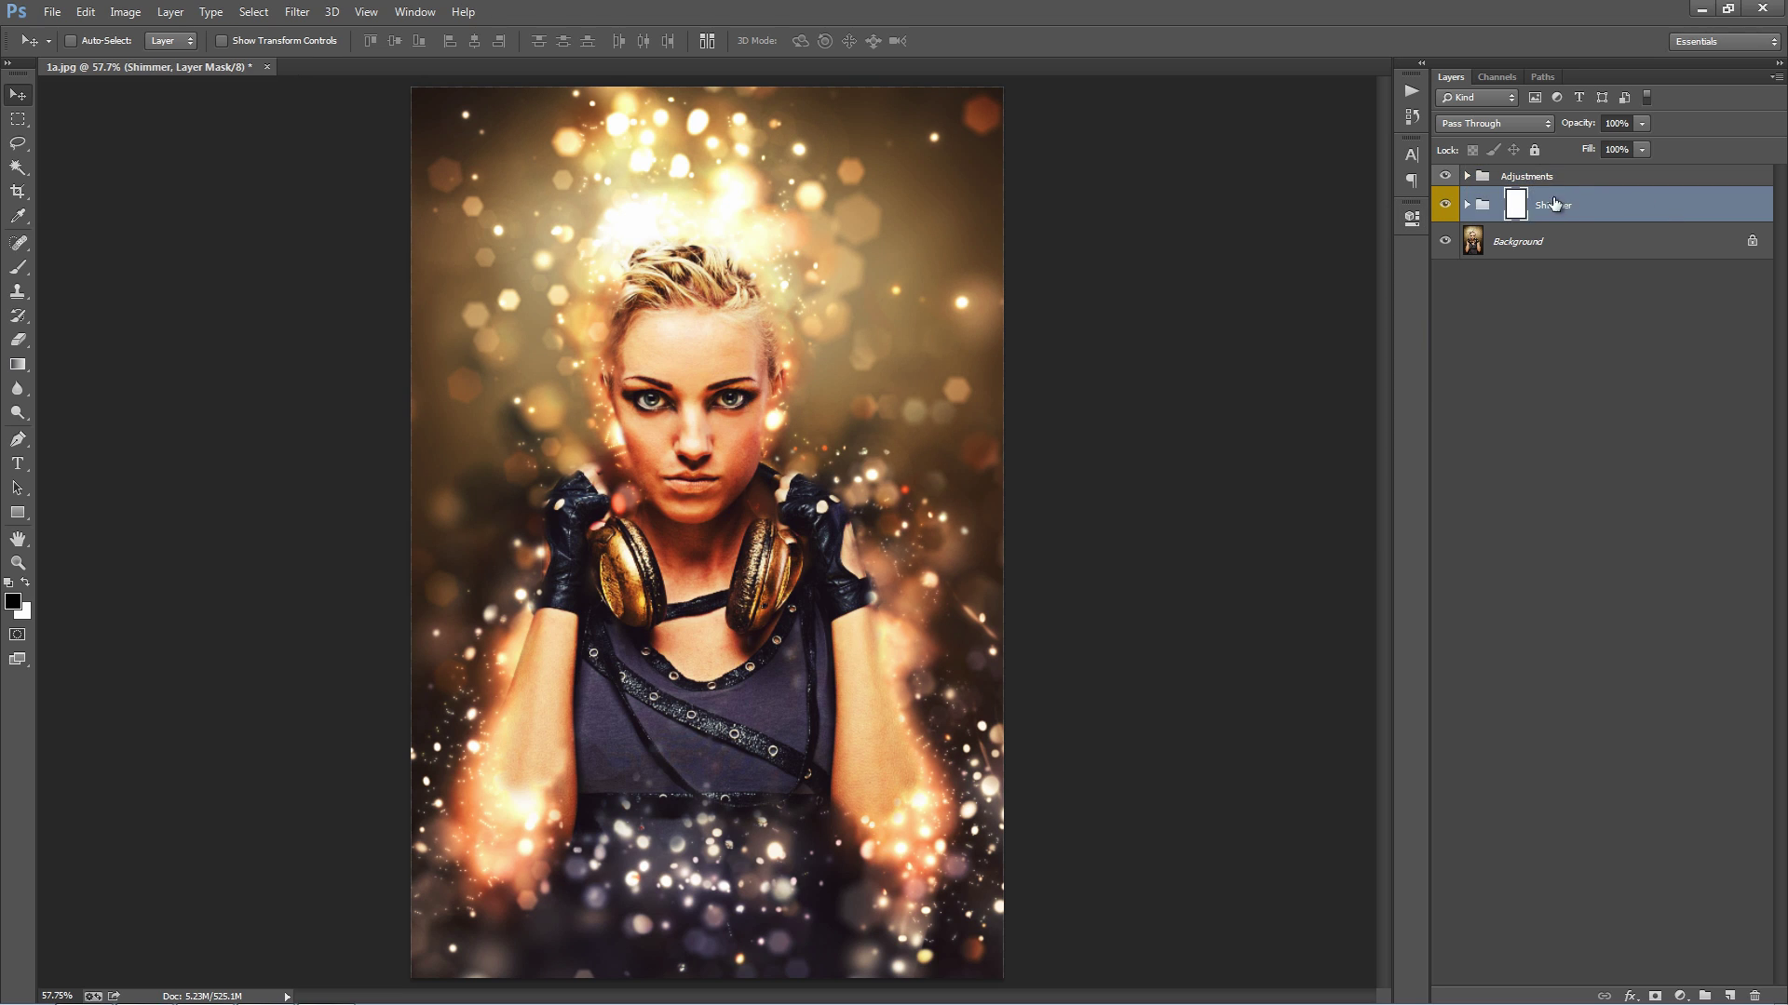
pyautogui.click(1446, 204)
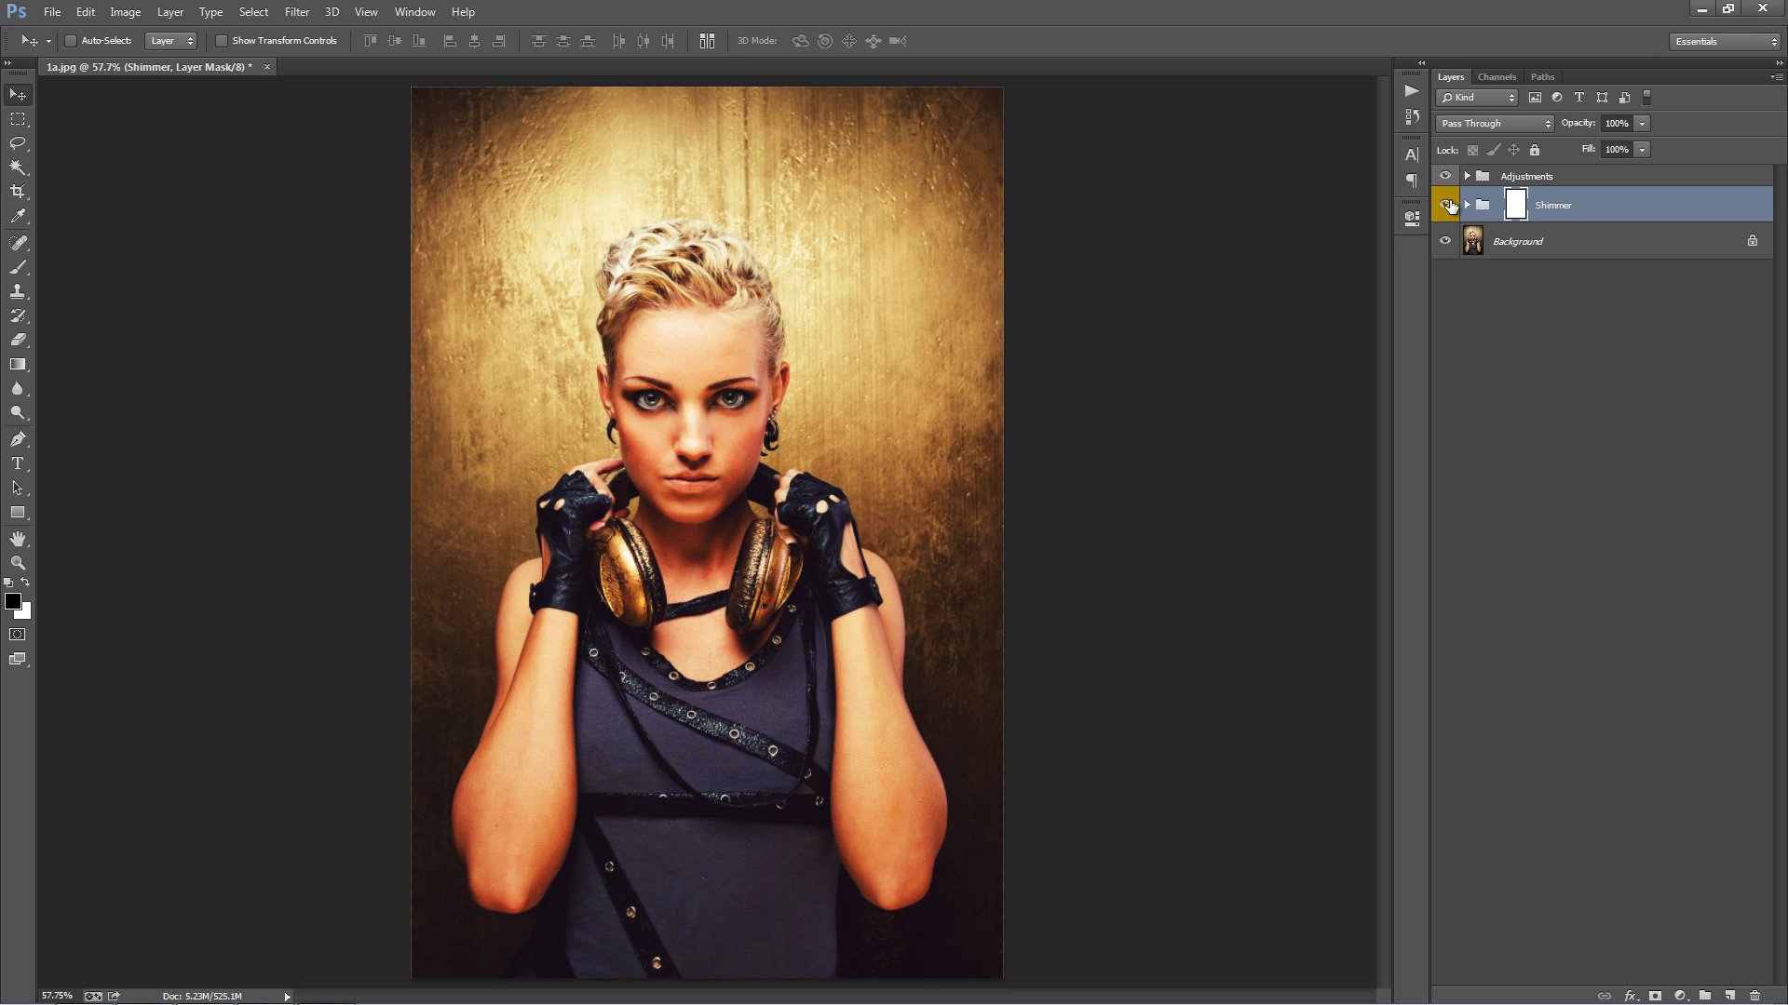
pyautogui.click(1446, 205)
pyautogui.click(1446, 205)
pyautogui.click(1446, 205)
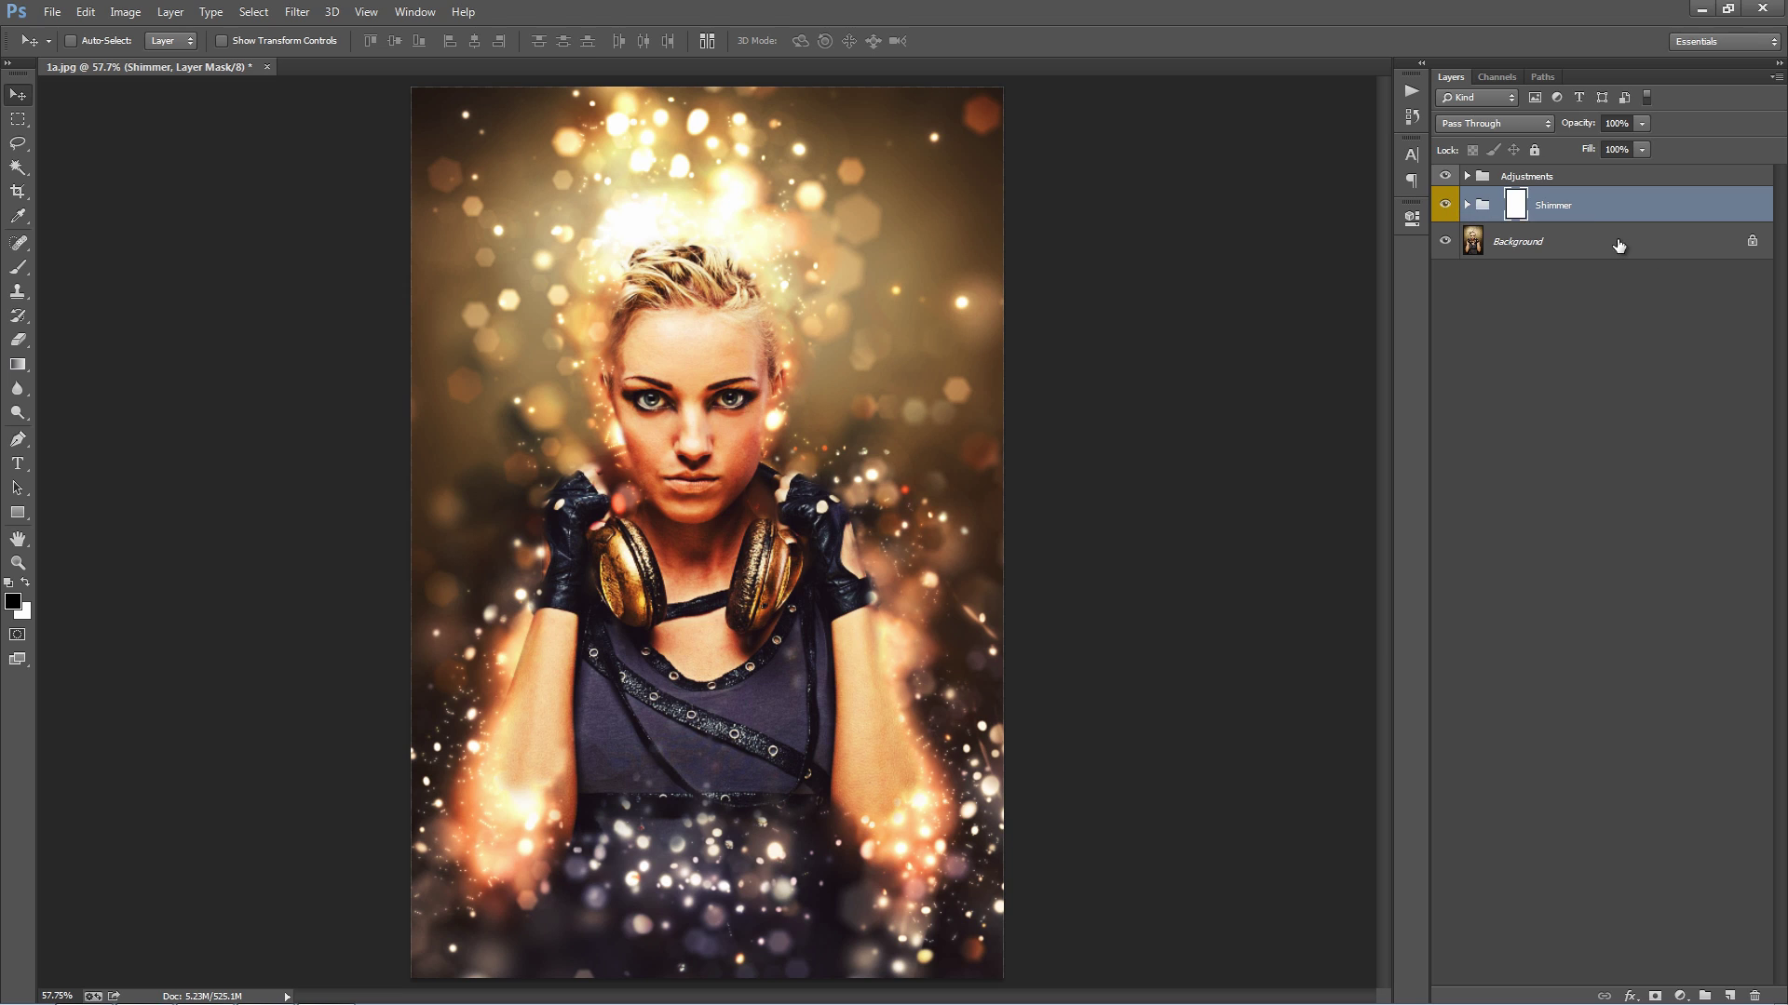
# - Select the Shimmer group's layer mask, magnify the portrait and switch to the Brush tool
pyautogui.click(1655, 250)
pyautogui.click(1538, 212)
pyautogui.click(1482, 210)
pyautogui.click(1515, 212)
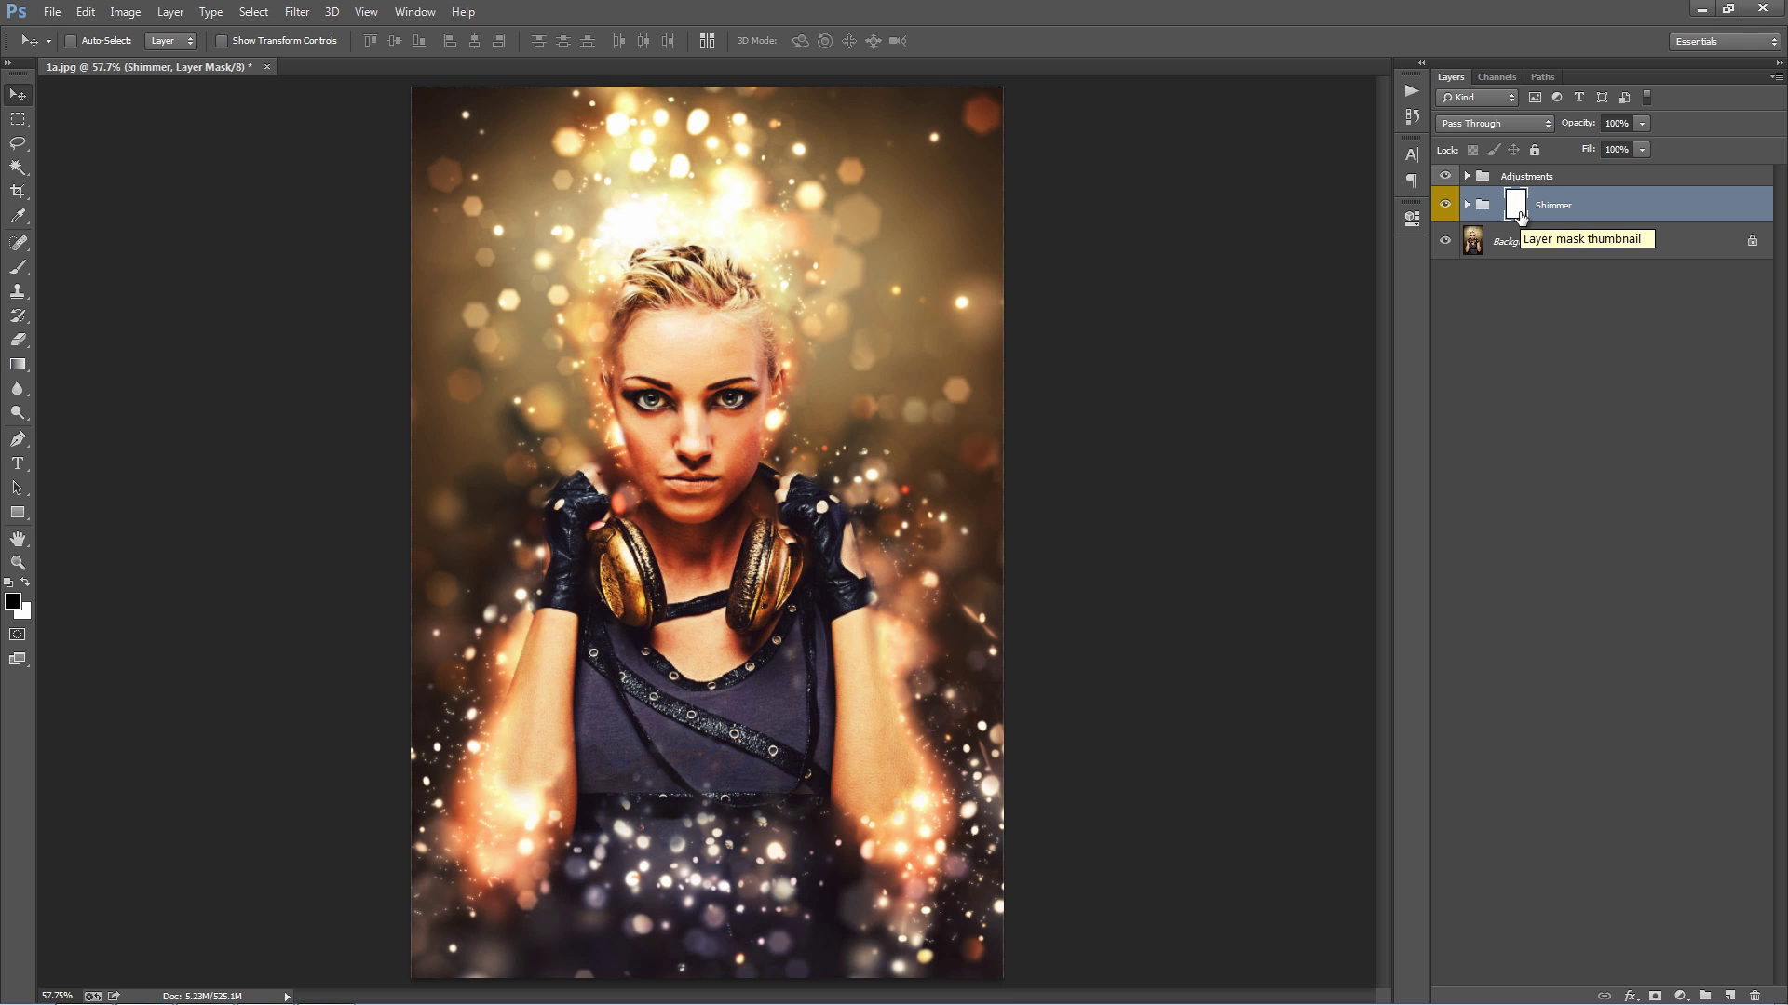
pyautogui.hotkey('ctrl', '+')
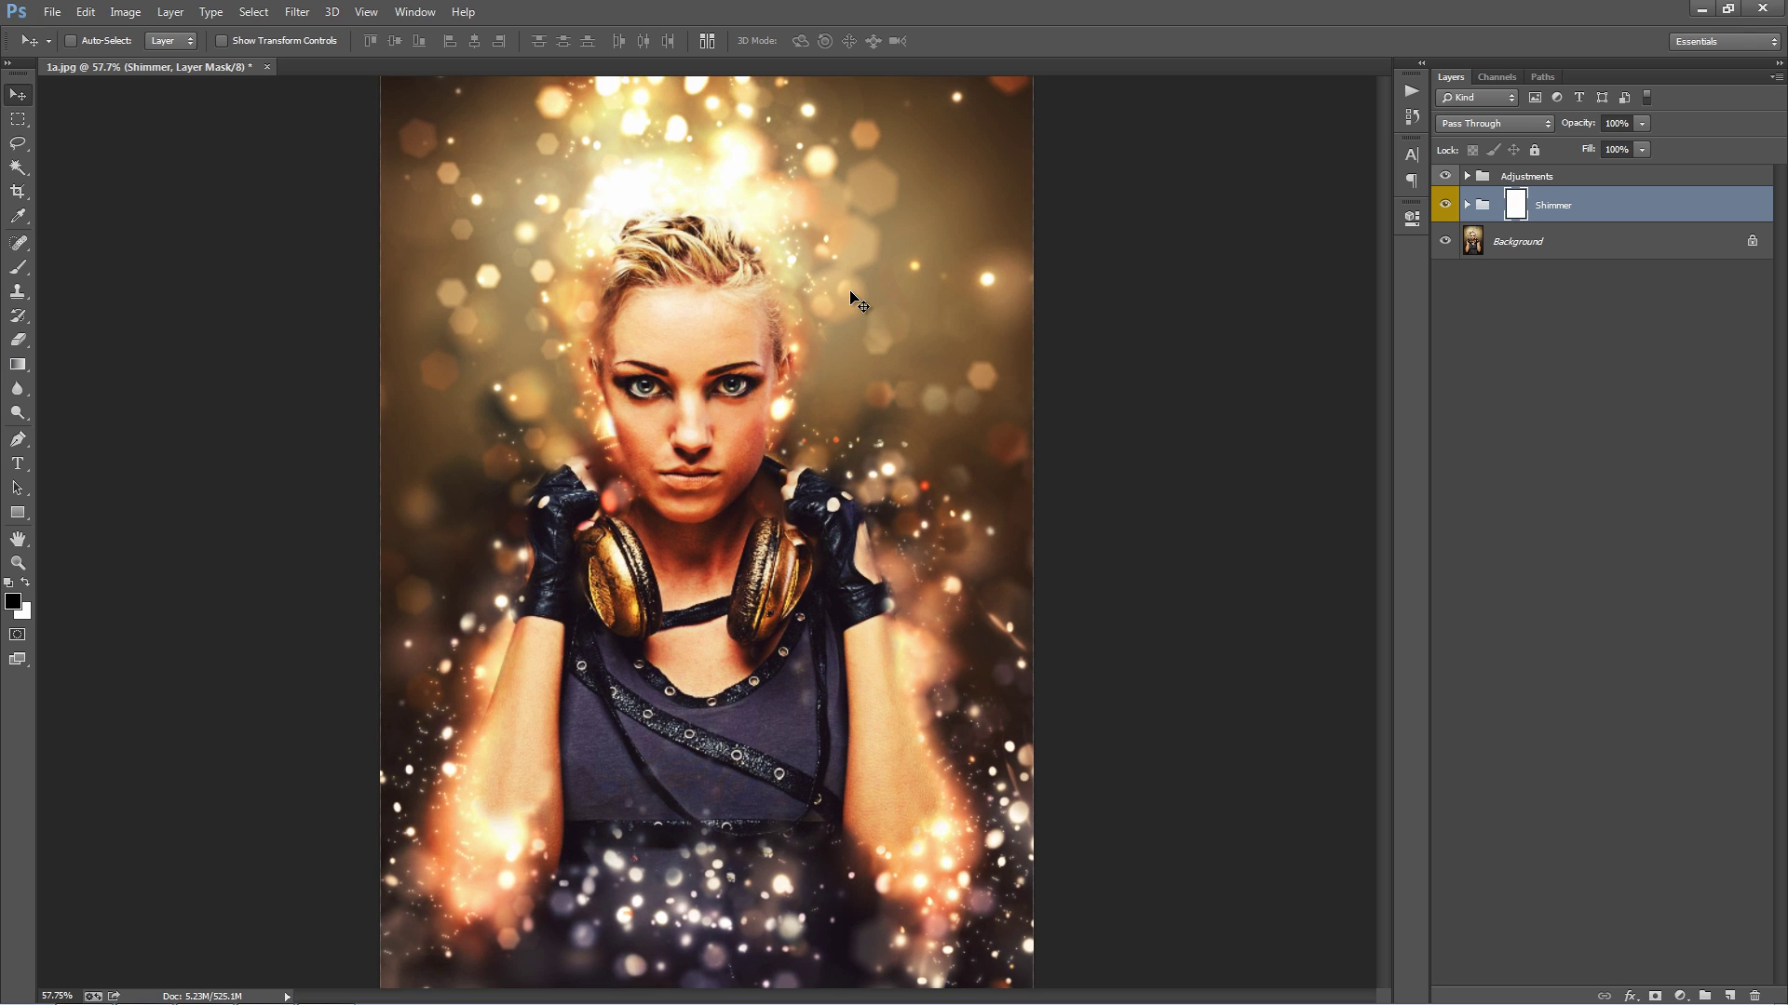
pyautogui.moveTo(850, 296); pyautogui.dragTo(809, 238)
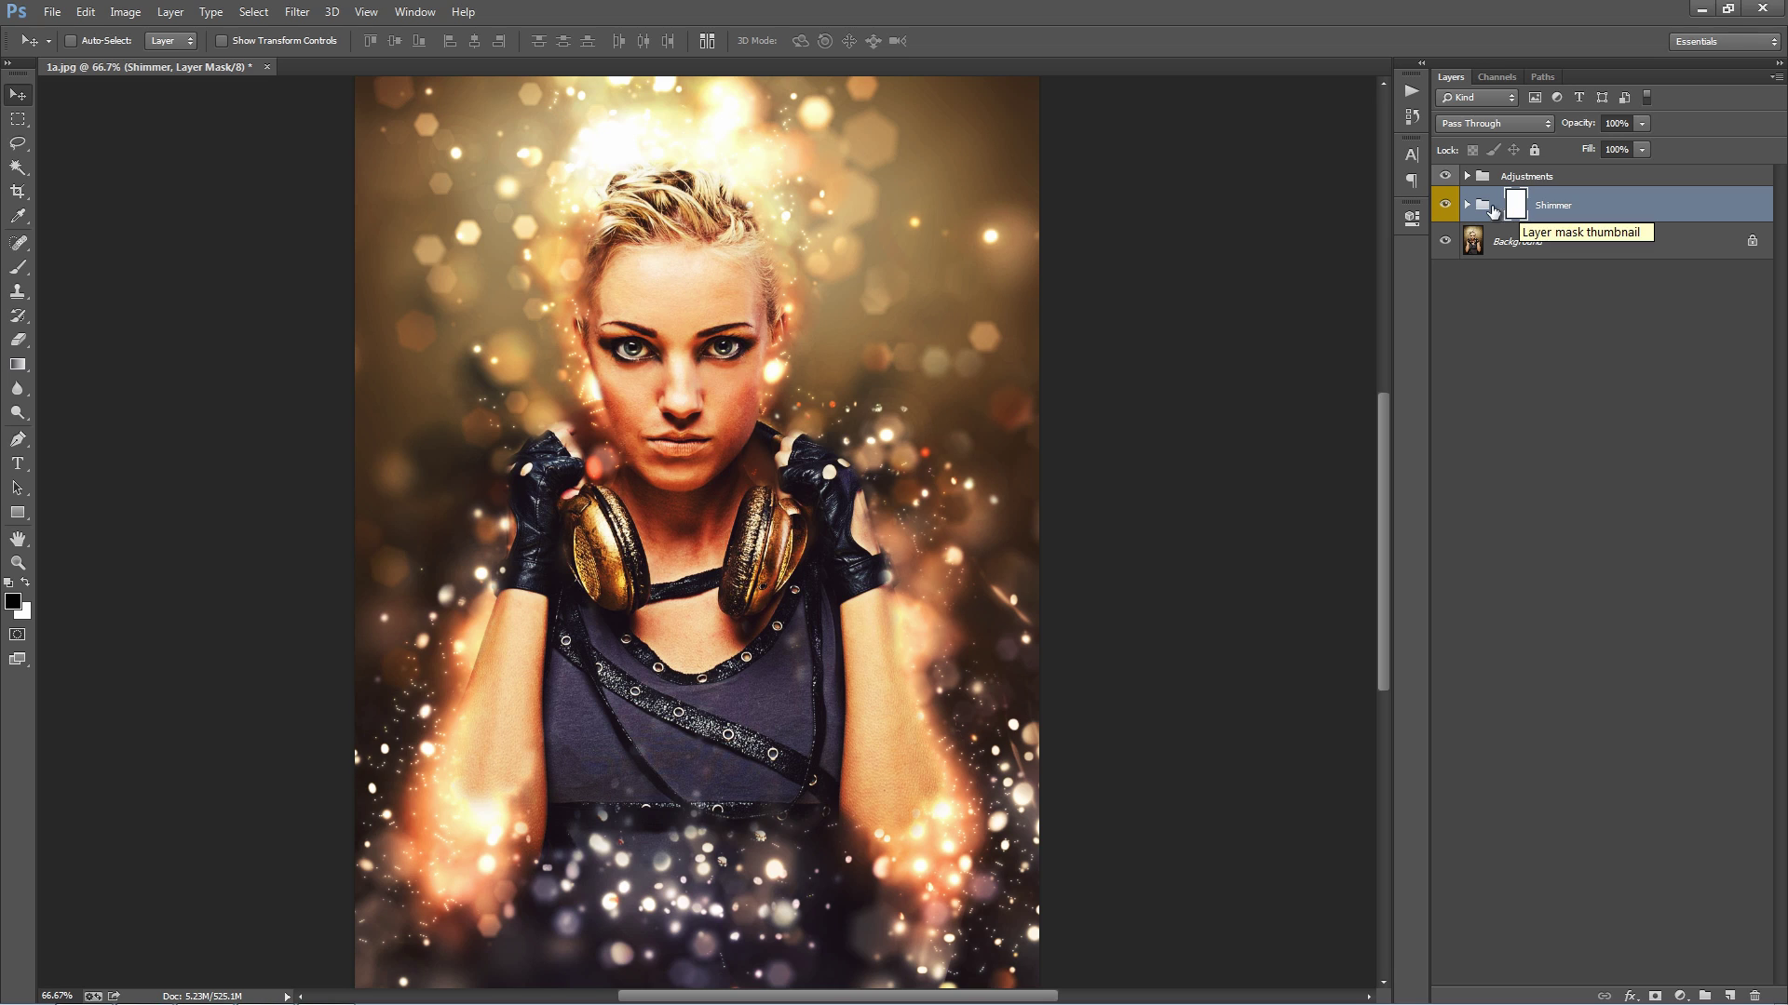
pyautogui.press('b')
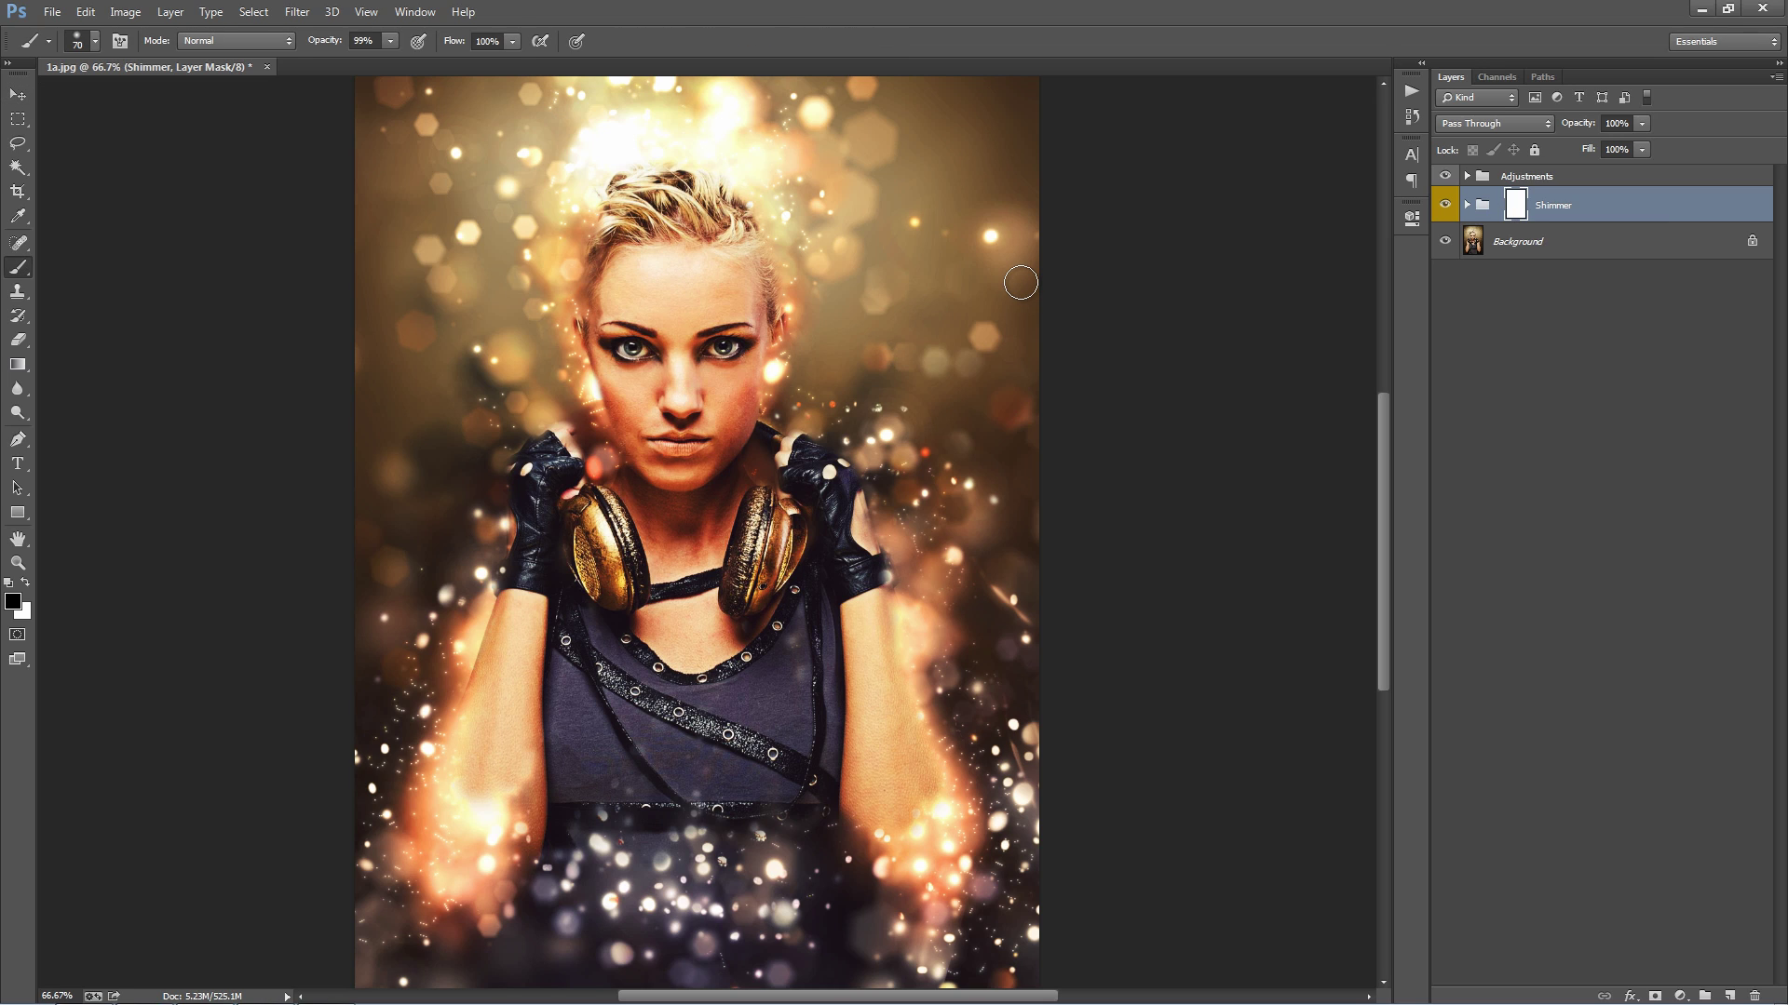
# - Try painting black on the Shimmer mask across the head and background with a 200 px brush, compare with the group hidden, and undo
pyautogui.press(']')
pyautogui.press(']')
pyautogui.press(']')
pyautogui.press(']')
pyautogui.press(']')
pyautogui.press(']')
pyautogui.press(']')
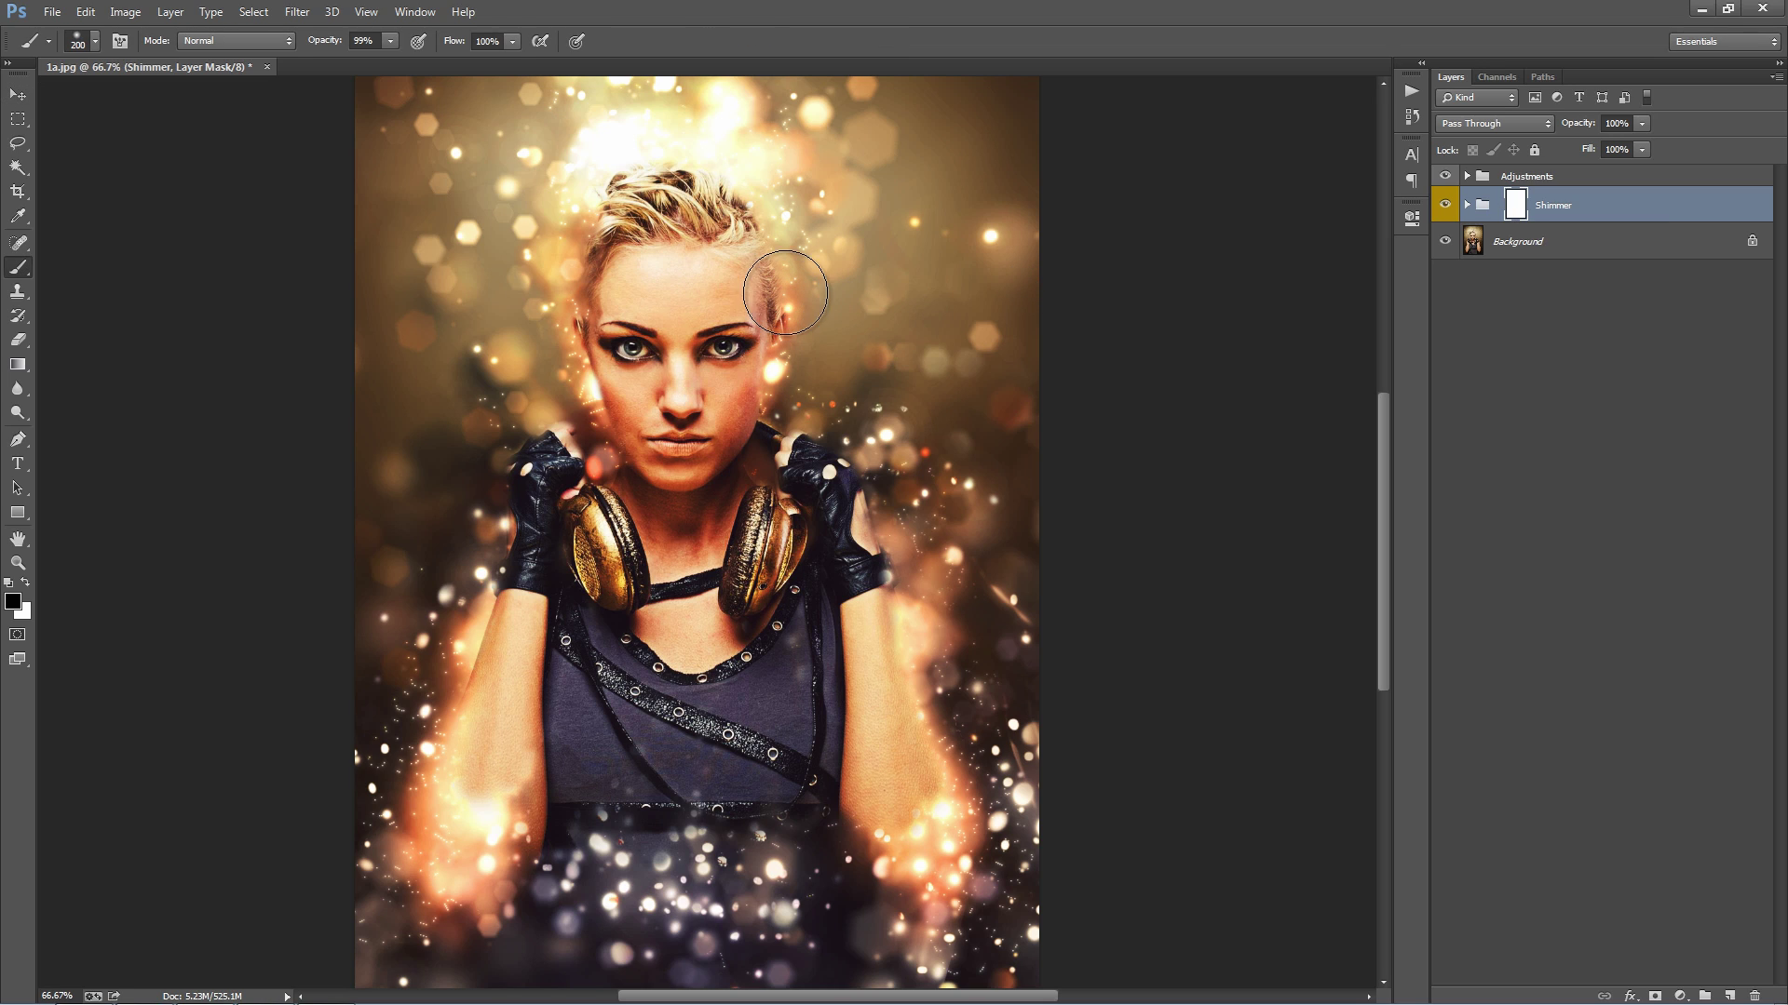
pyautogui.scroll(2, 785, 292)
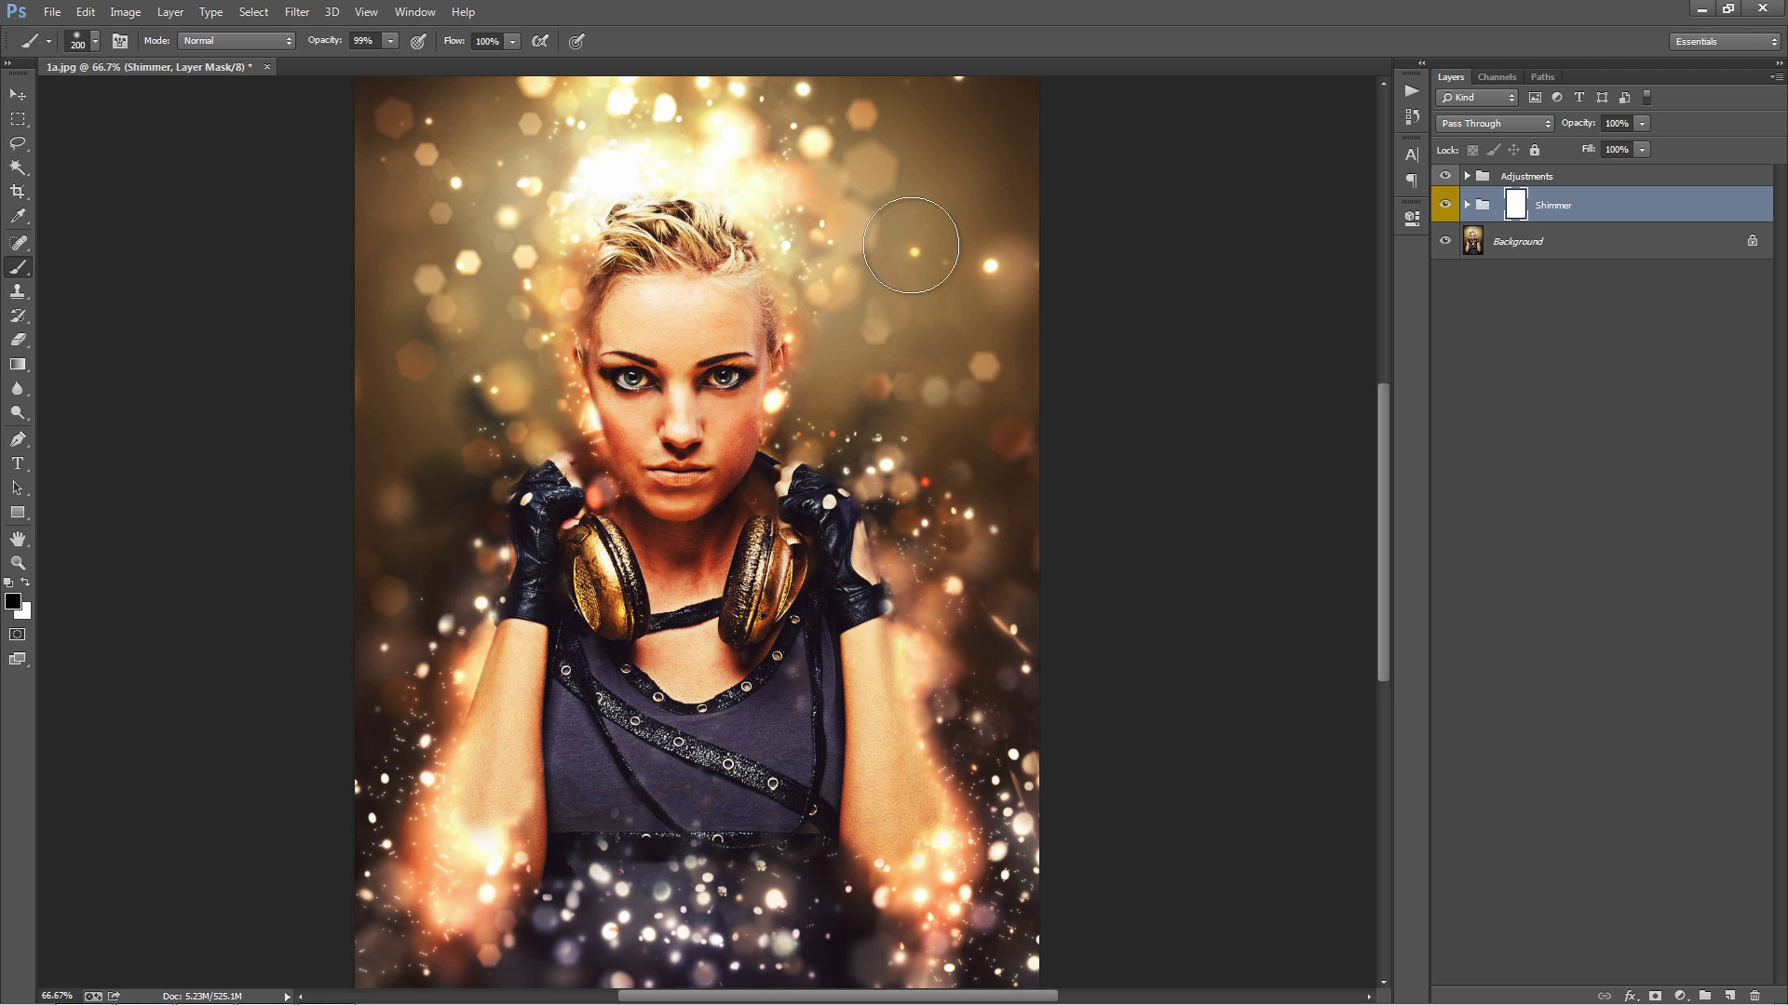
pyautogui.moveTo(931, 251)
pyautogui.mouseDown()
pyautogui.moveTo(676, 368)
pyautogui.moveTo(598, 463)
pyautogui.moveTo(1013, 517)
pyautogui.moveTo(512, 577)
pyautogui.moveTo(808, 561)
pyautogui.mouseUp()
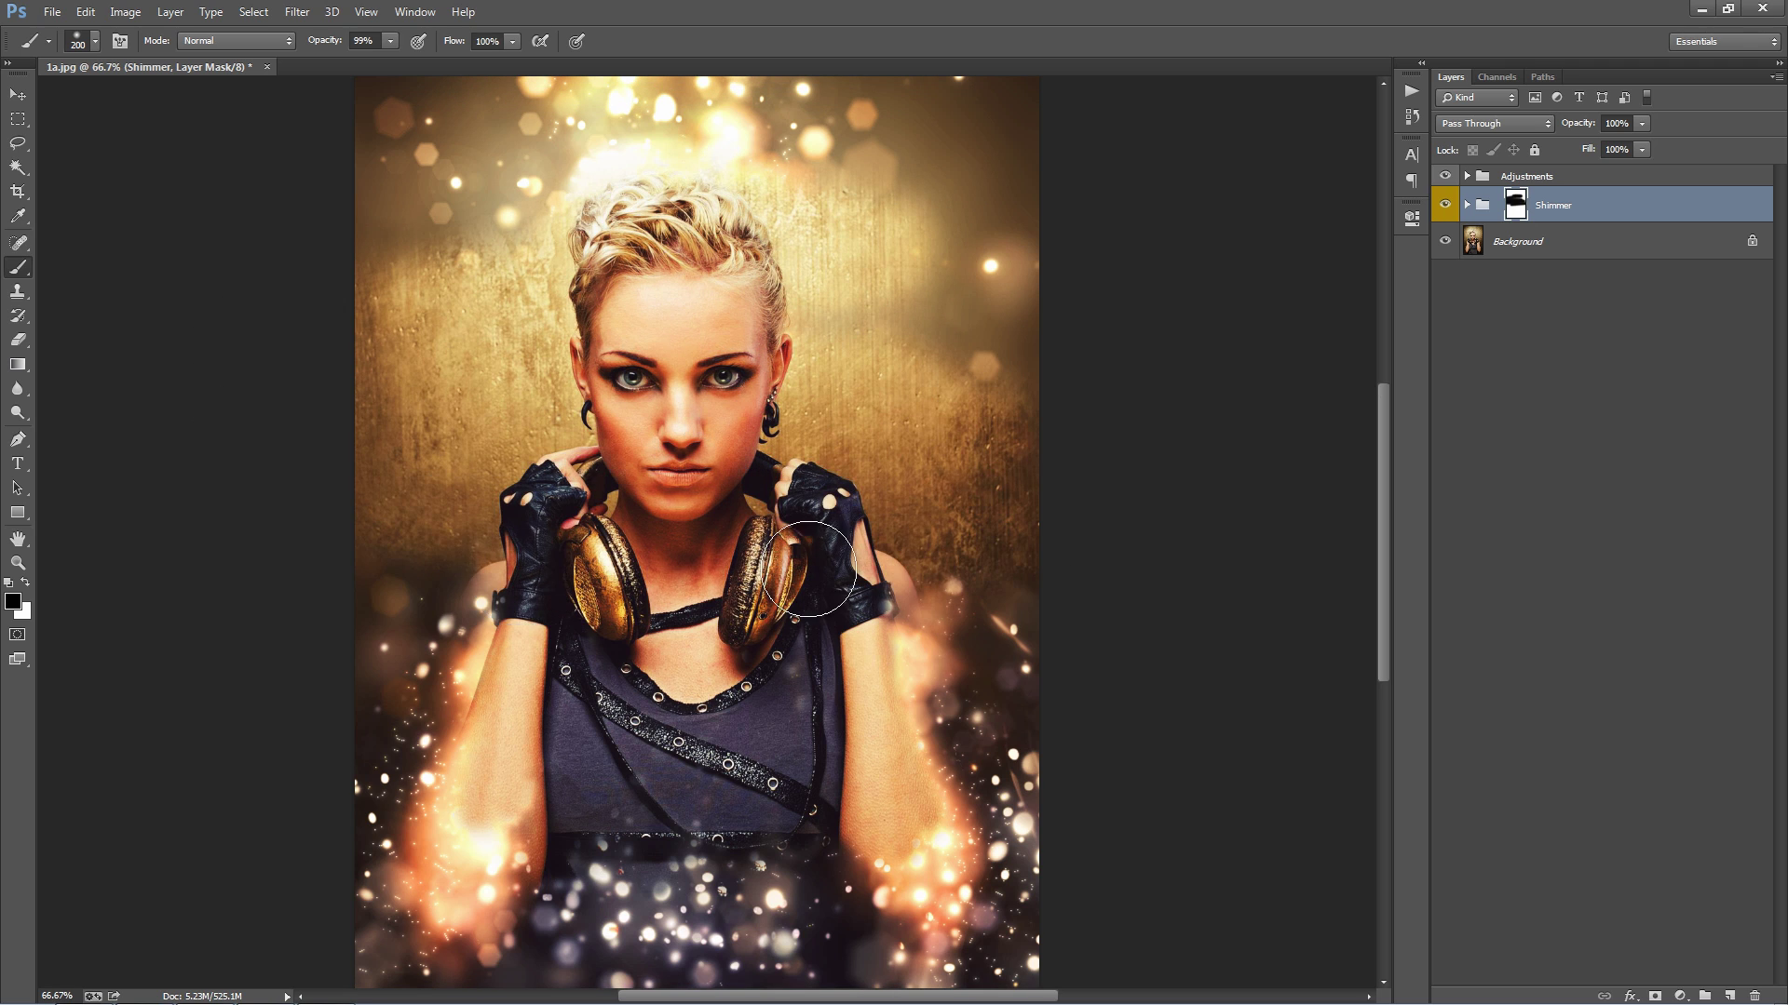
pyautogui.click(1446, 204)
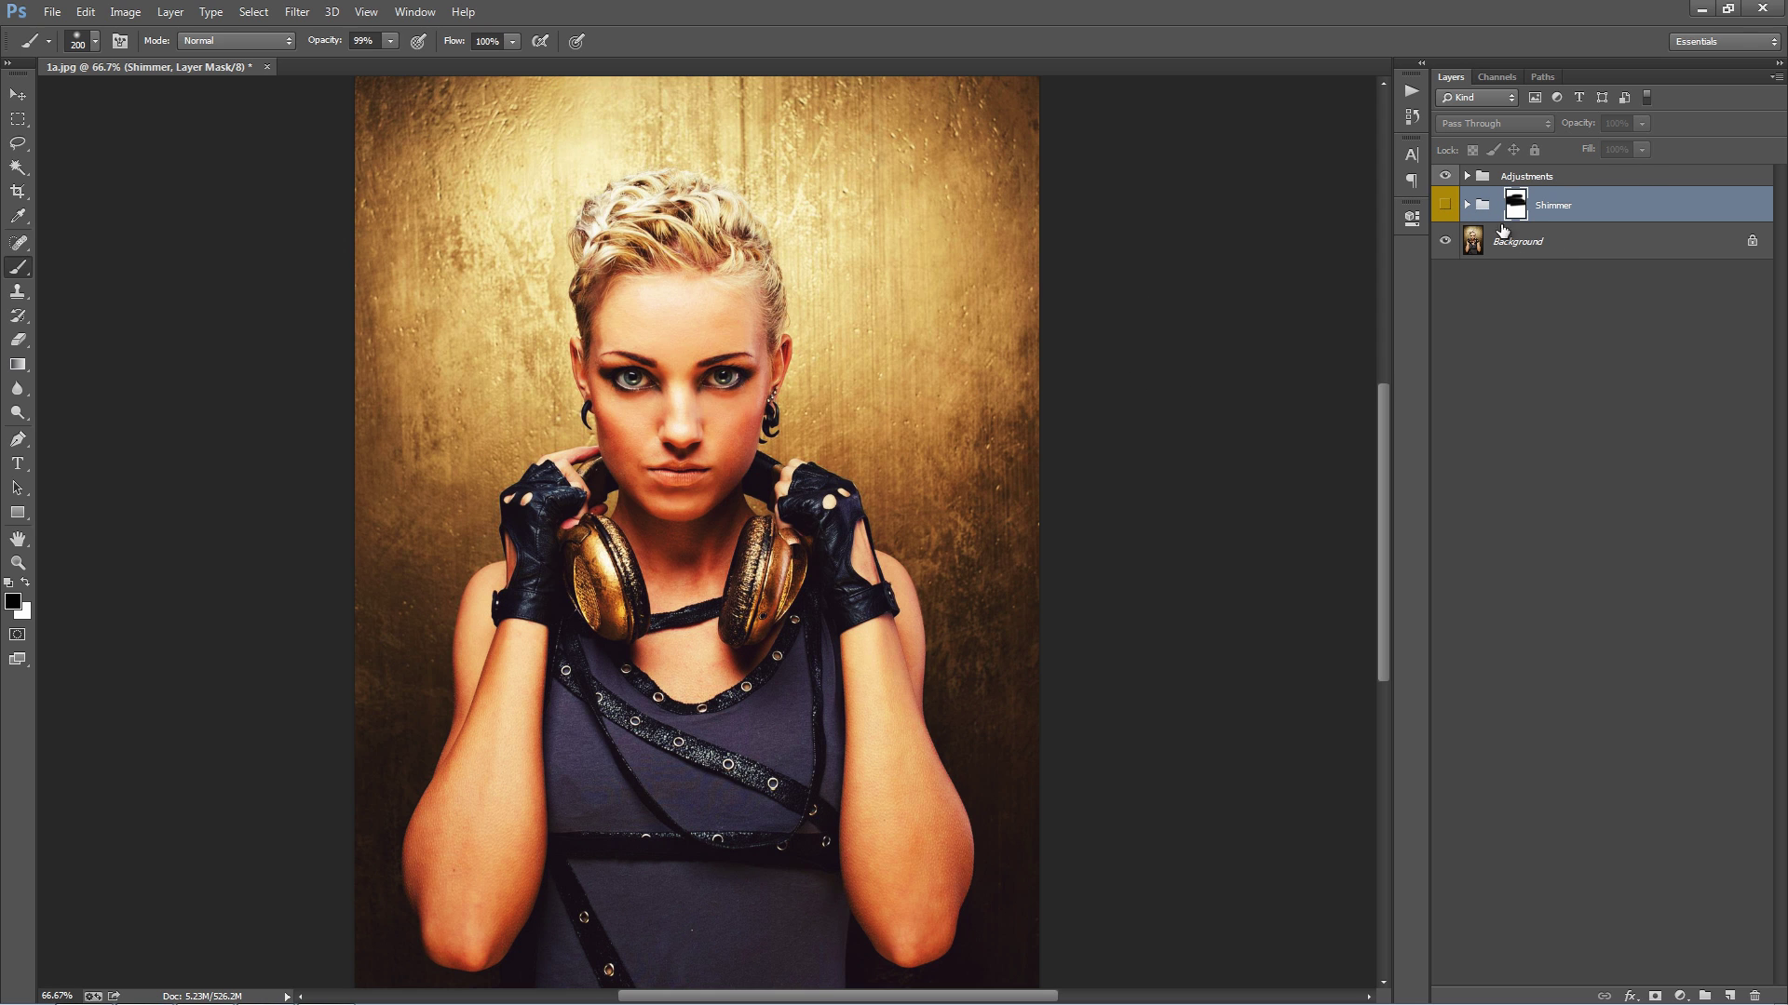
pyautogui.click(1445, 204)
pyautogui.hotkey('ctrl', 'z')
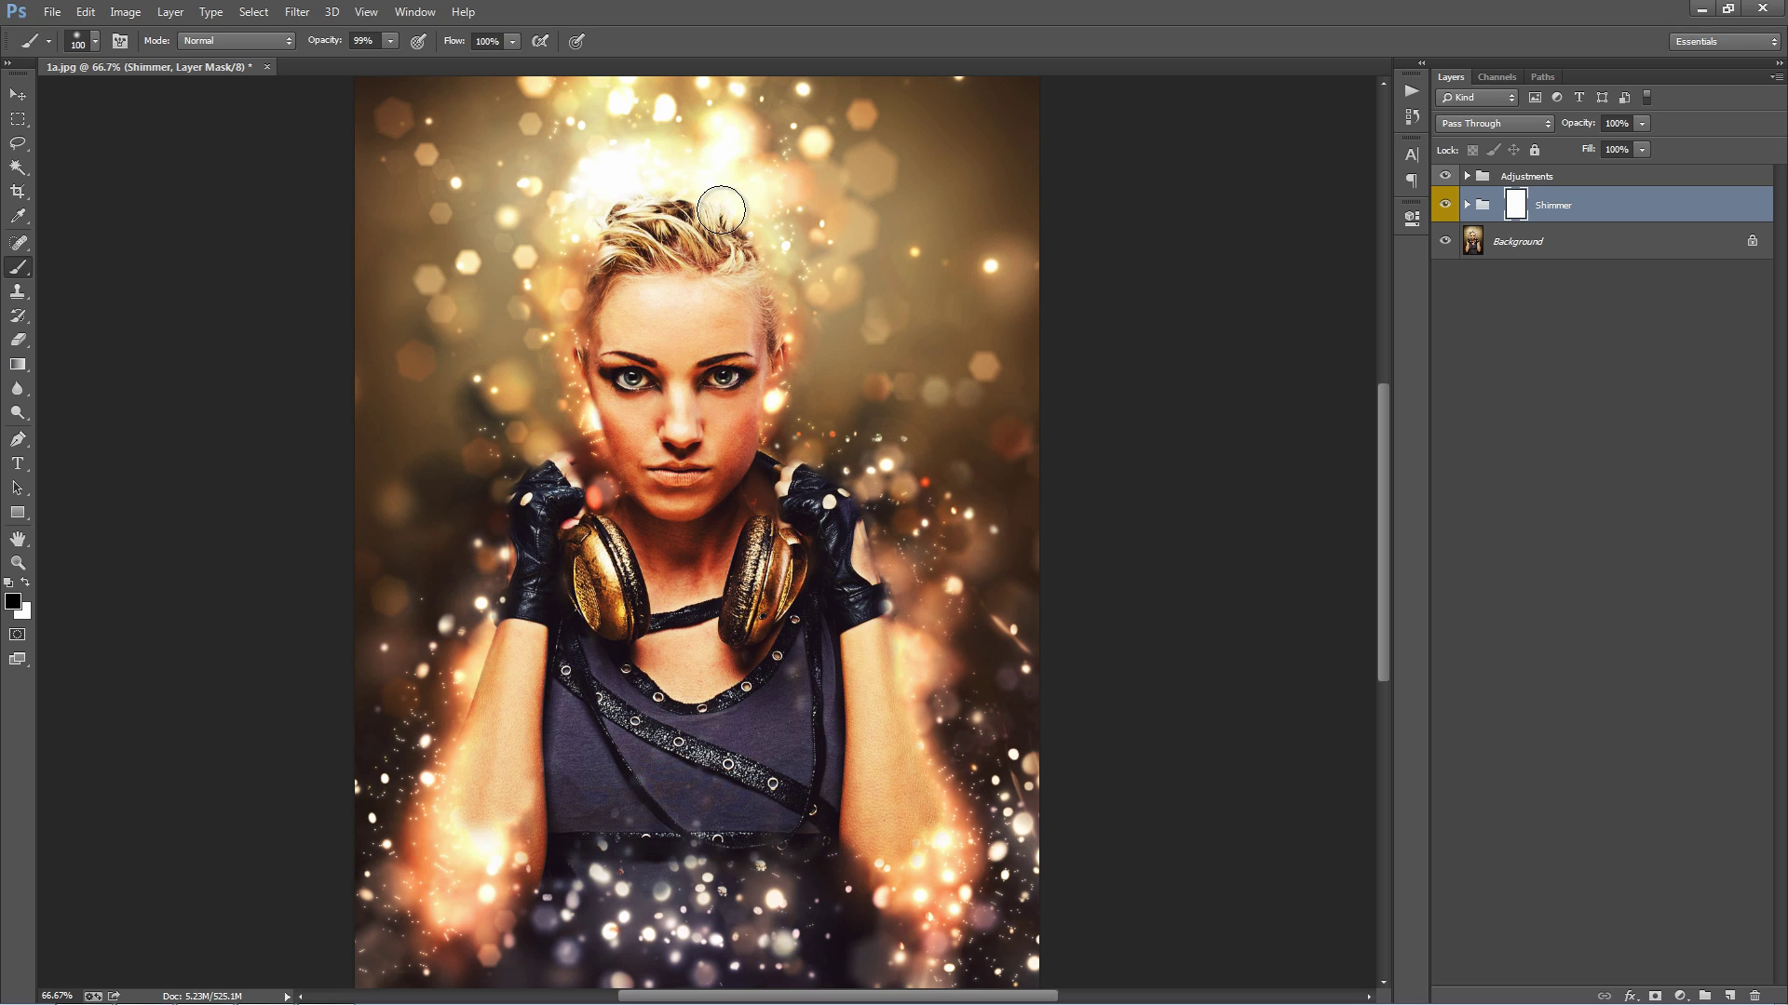
# - Paint black on the Shimmer mask with a smaller brush along the hair and ear on the right side of the head
pyautogui.press('[')
pyautogui.press('[')
pyautogui.press('[')
pyautogui.press('[')
pyautogui.press('[')
pyautogui.press('[')
pyautogui.press('[')
pyautogui.press('[')
pyautogui.press('[')
pyautogui.press('[')
pyautogui.moveTo(720, 211)
pyautogui.mouseDown()
pyautogui.moveTo(777, 343)
pyautogui.moveTo(746, 437)
pyautogui.mouseUp()
# - Mask the Shimmer effect off the left side of the hair and the left fingers with a 40 to 60 px black brush
pyautogui.press('[')
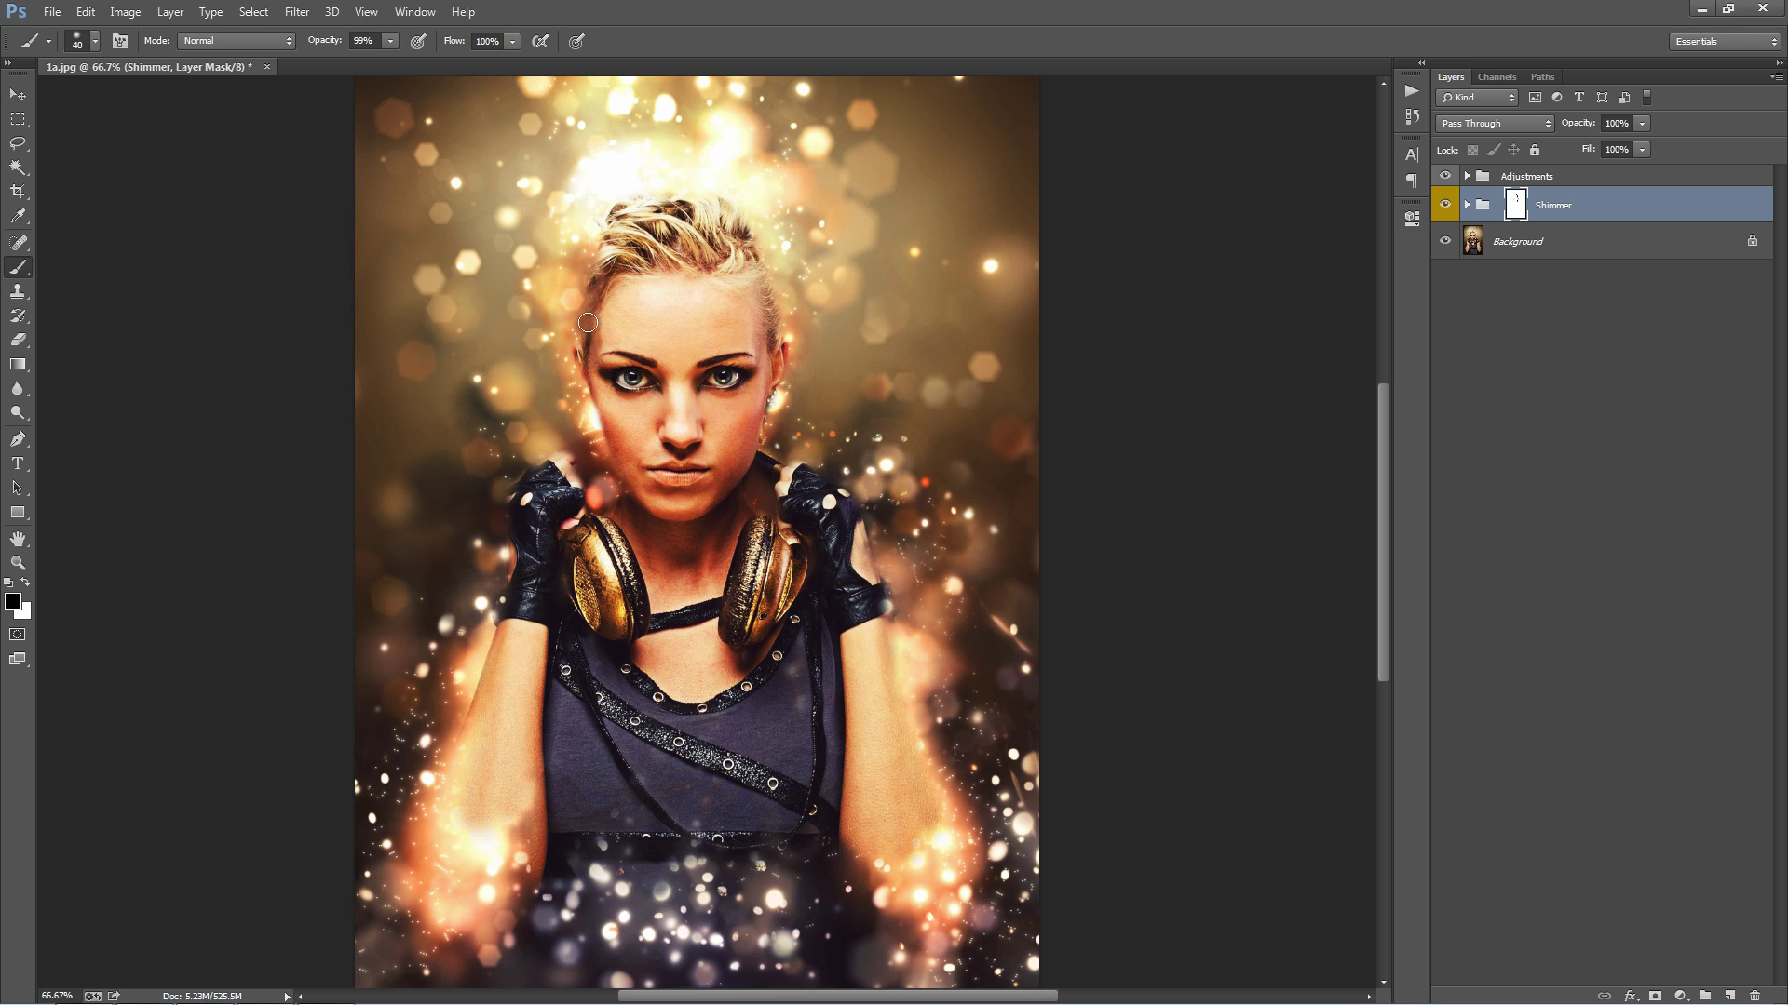
pyautogui.moveTo(591, 316); pyautogui.dragTo(588, 309)
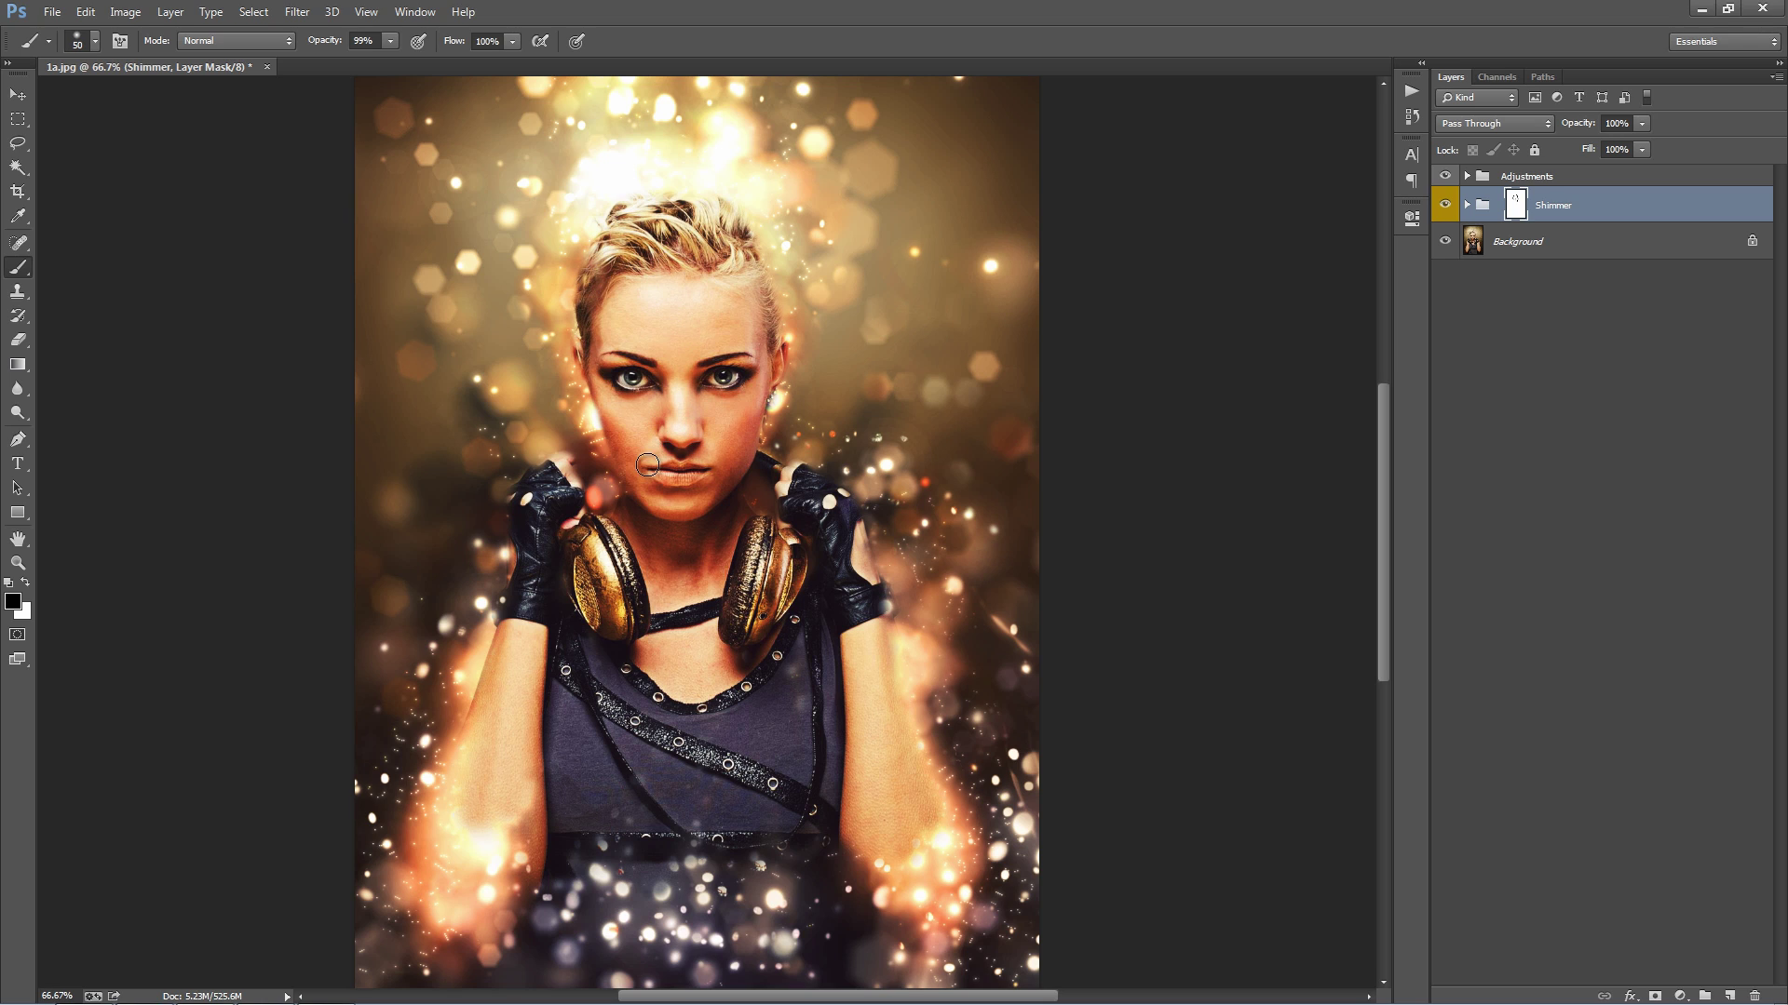
pyautogui.press(']')
pyautogui.press(']')
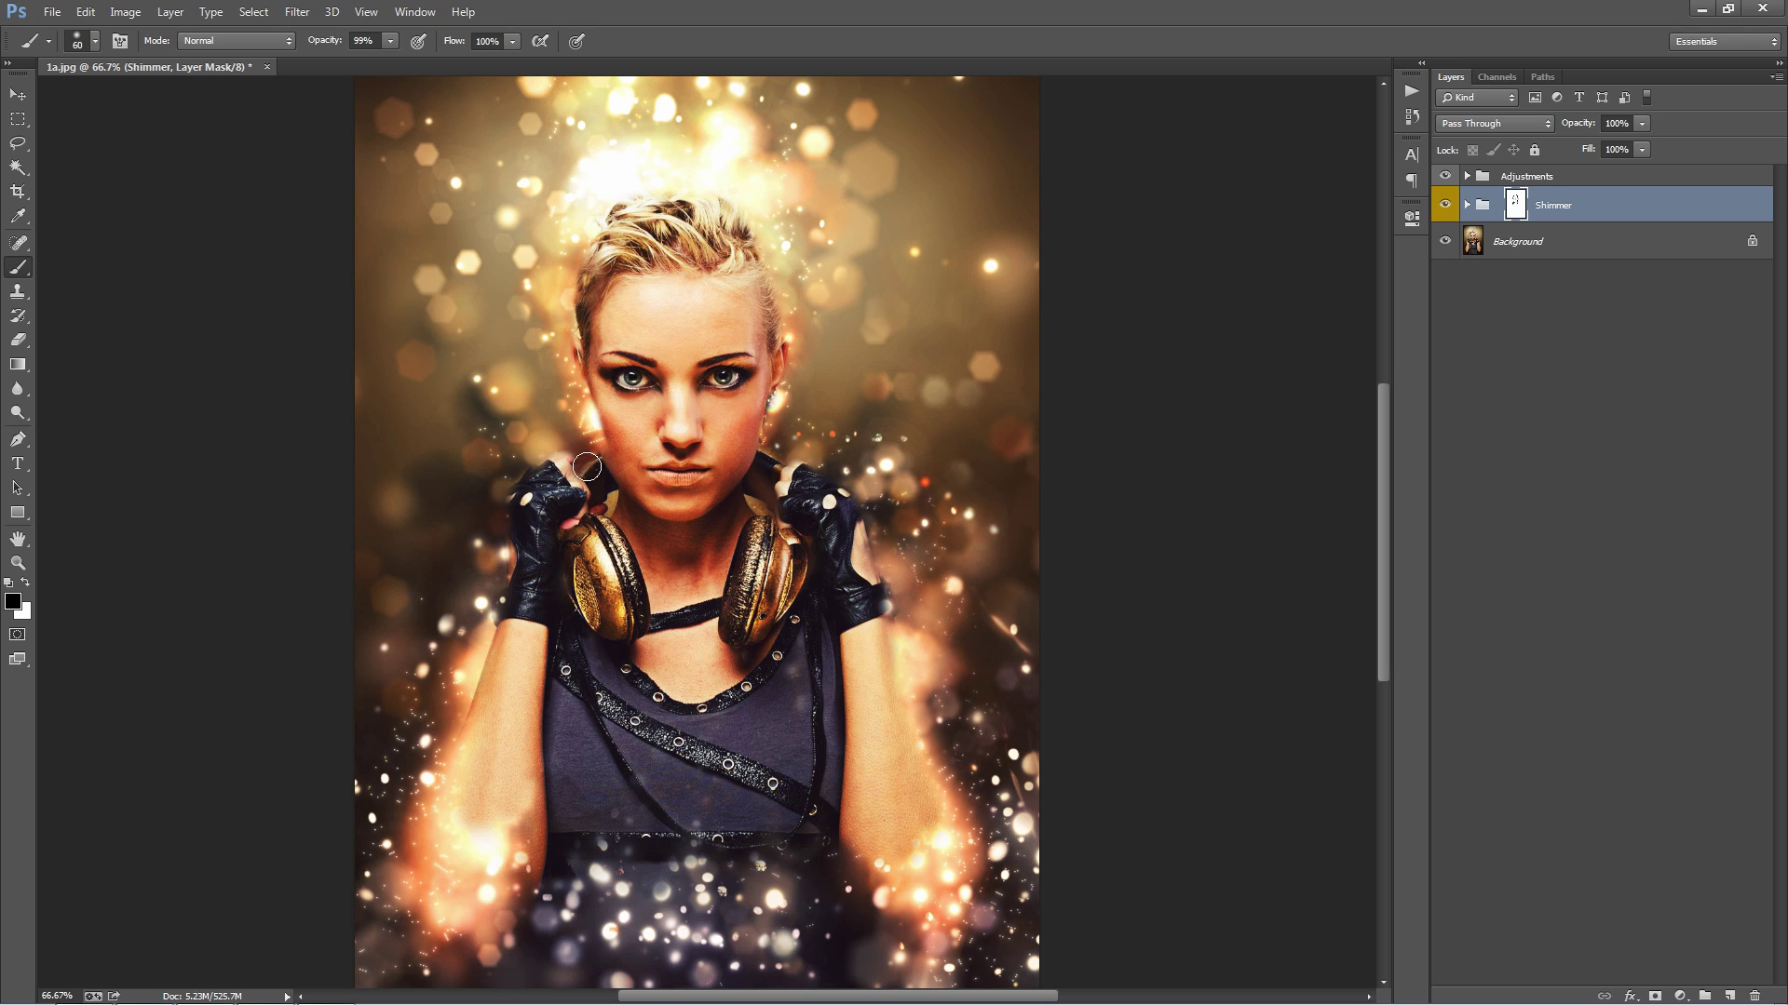
pyautogui.press('x')
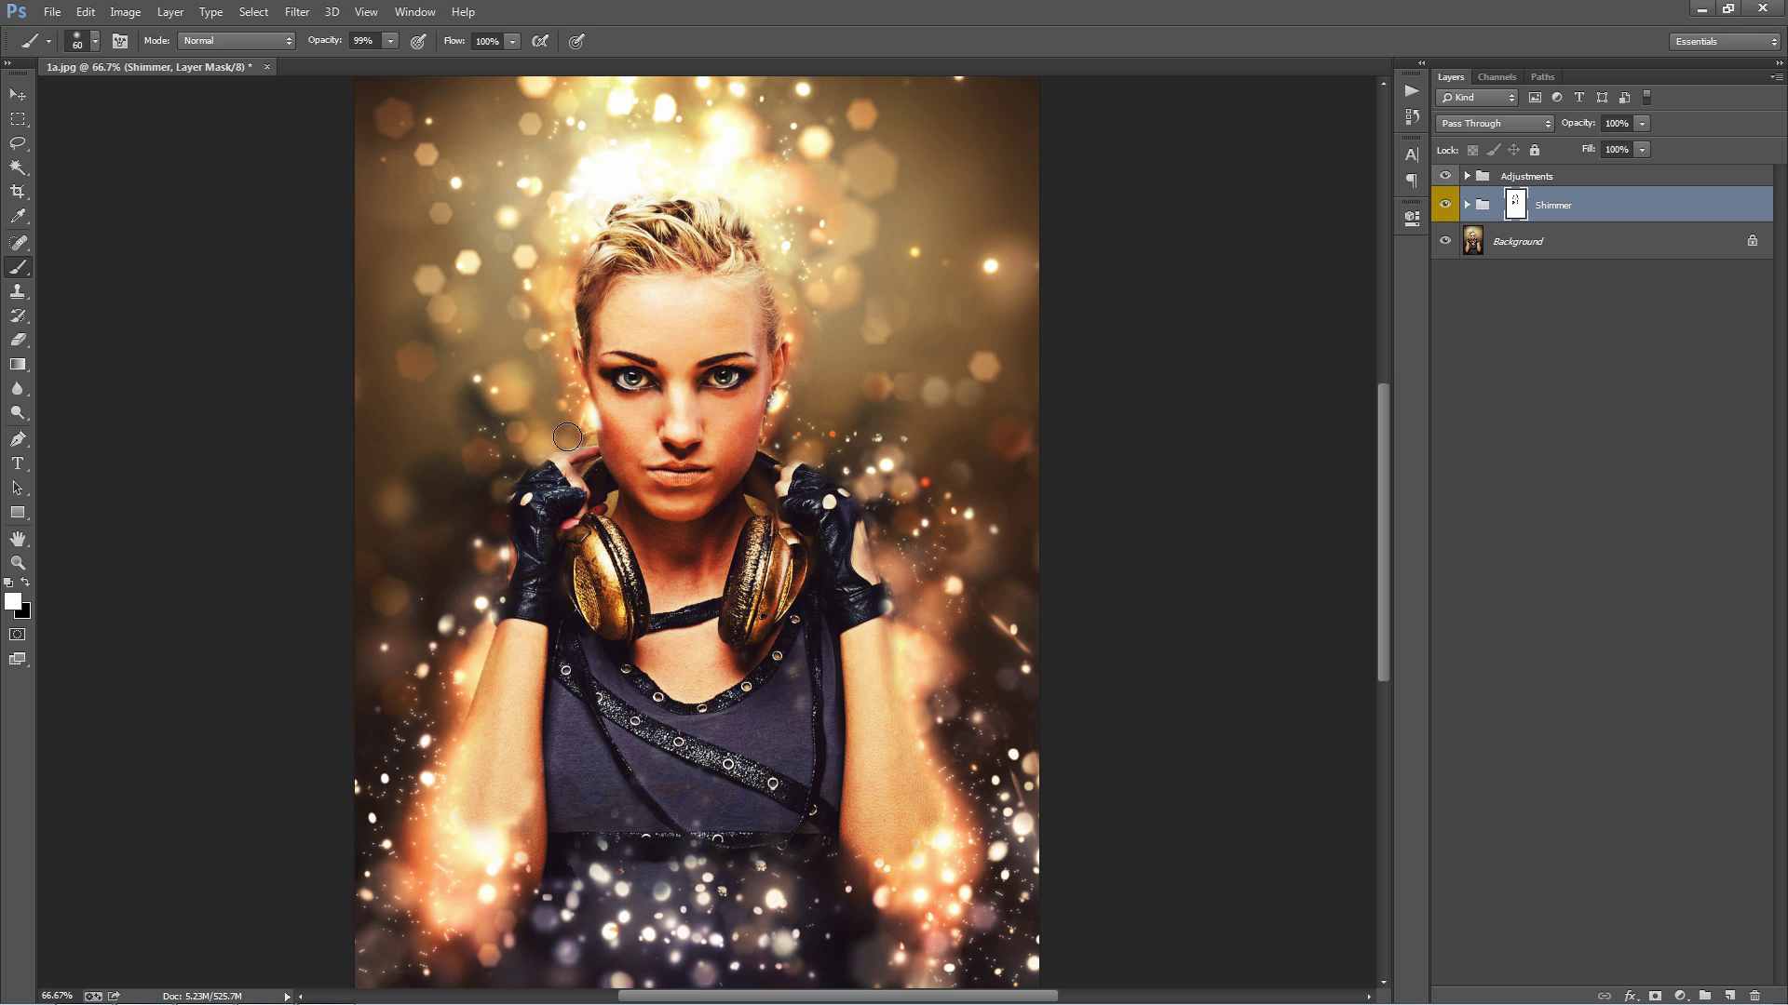
pyautogui.press('v')
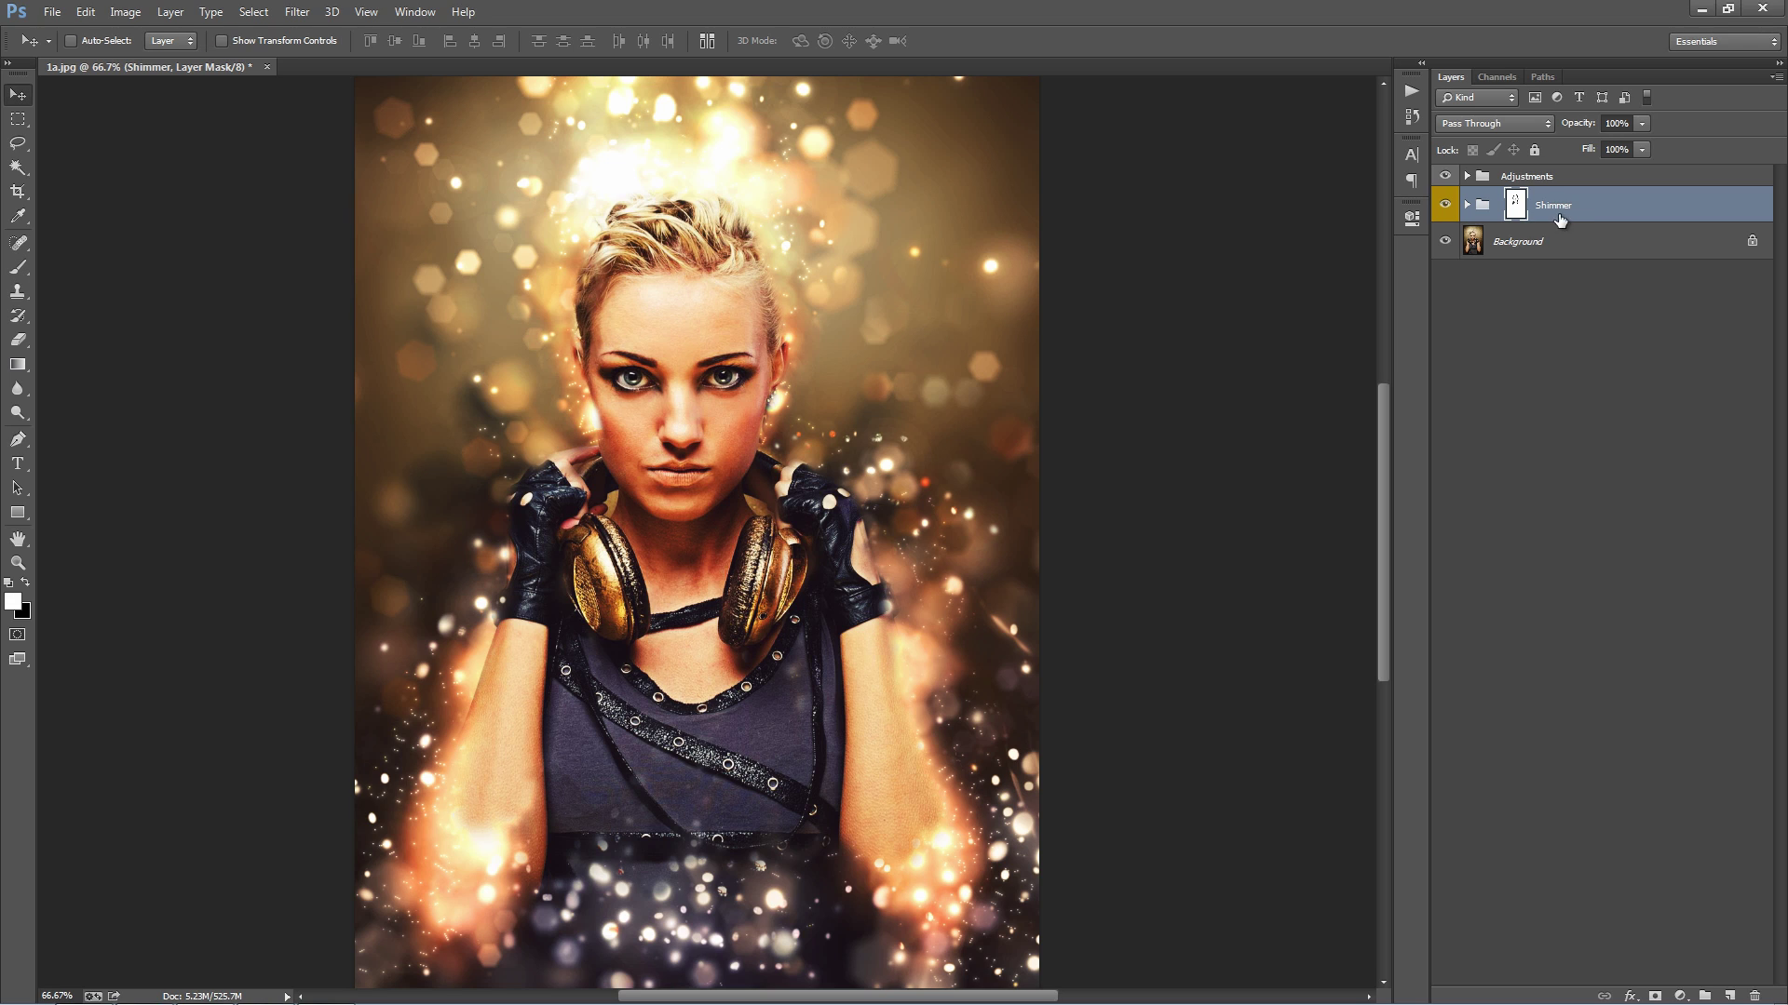
# - Expand the Shimmer group, select the Photo group, fit the image in view and toggle the group's visibility to compare
pyautogui.click(1469, 204)
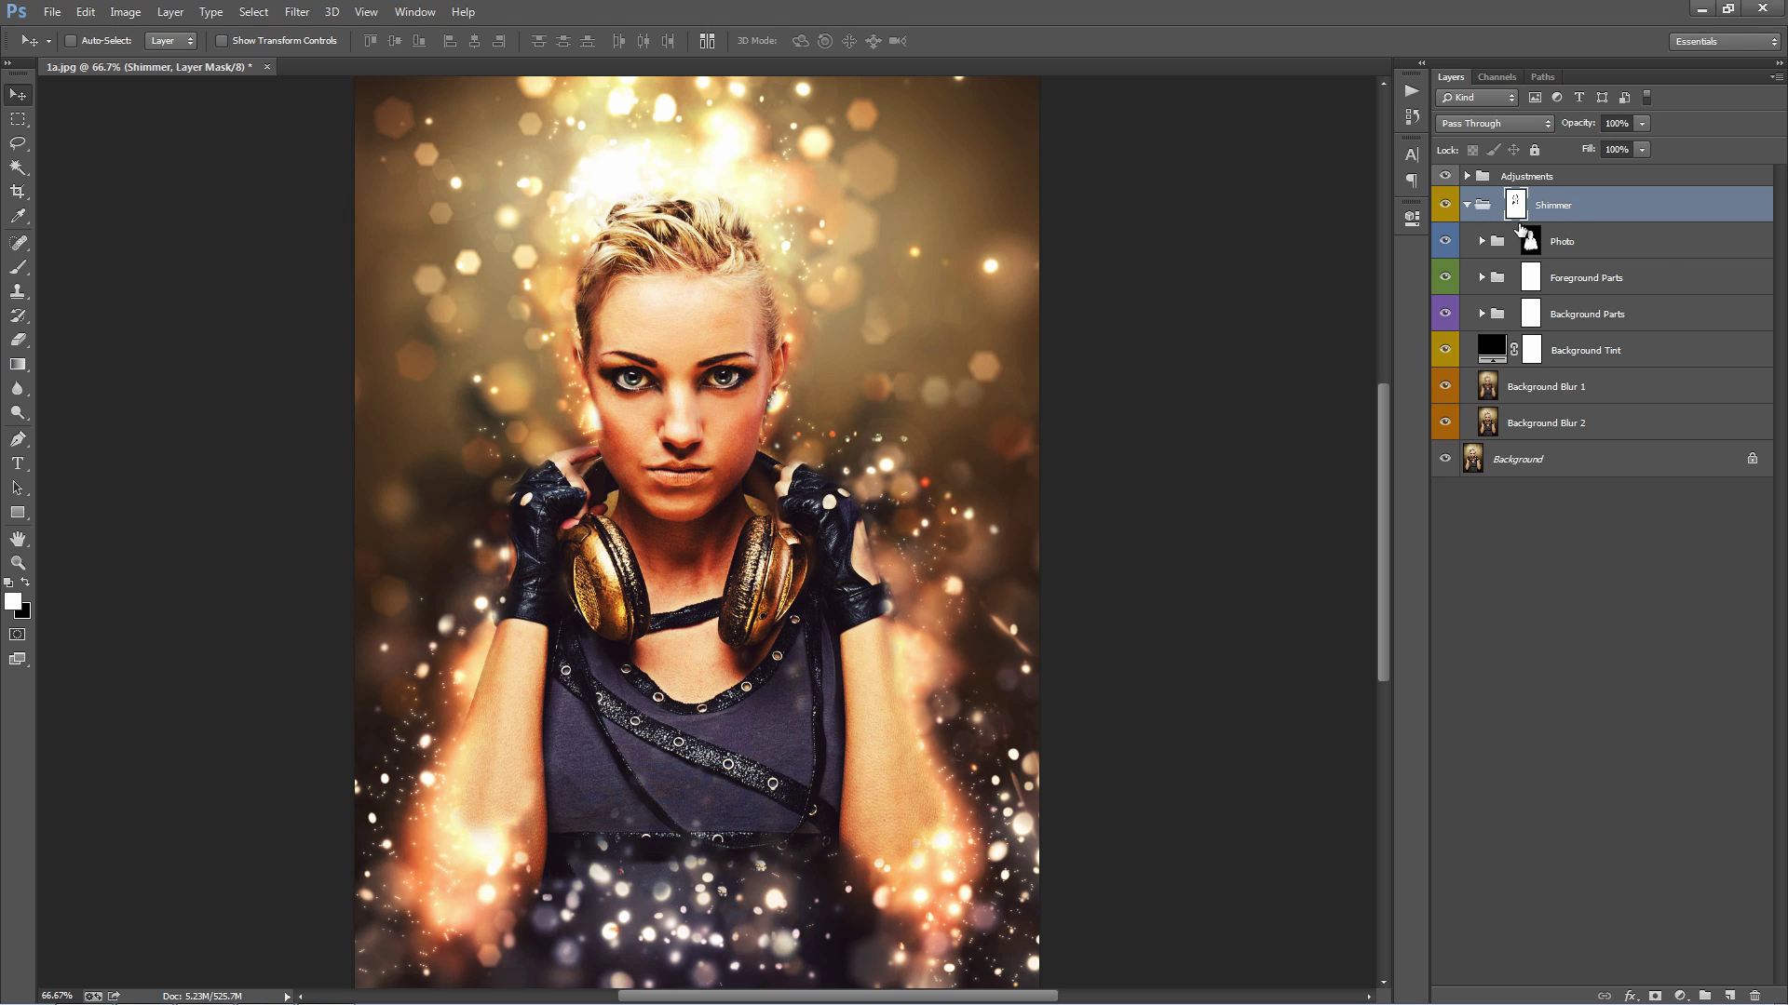
pyautogui.click(1643, 244)
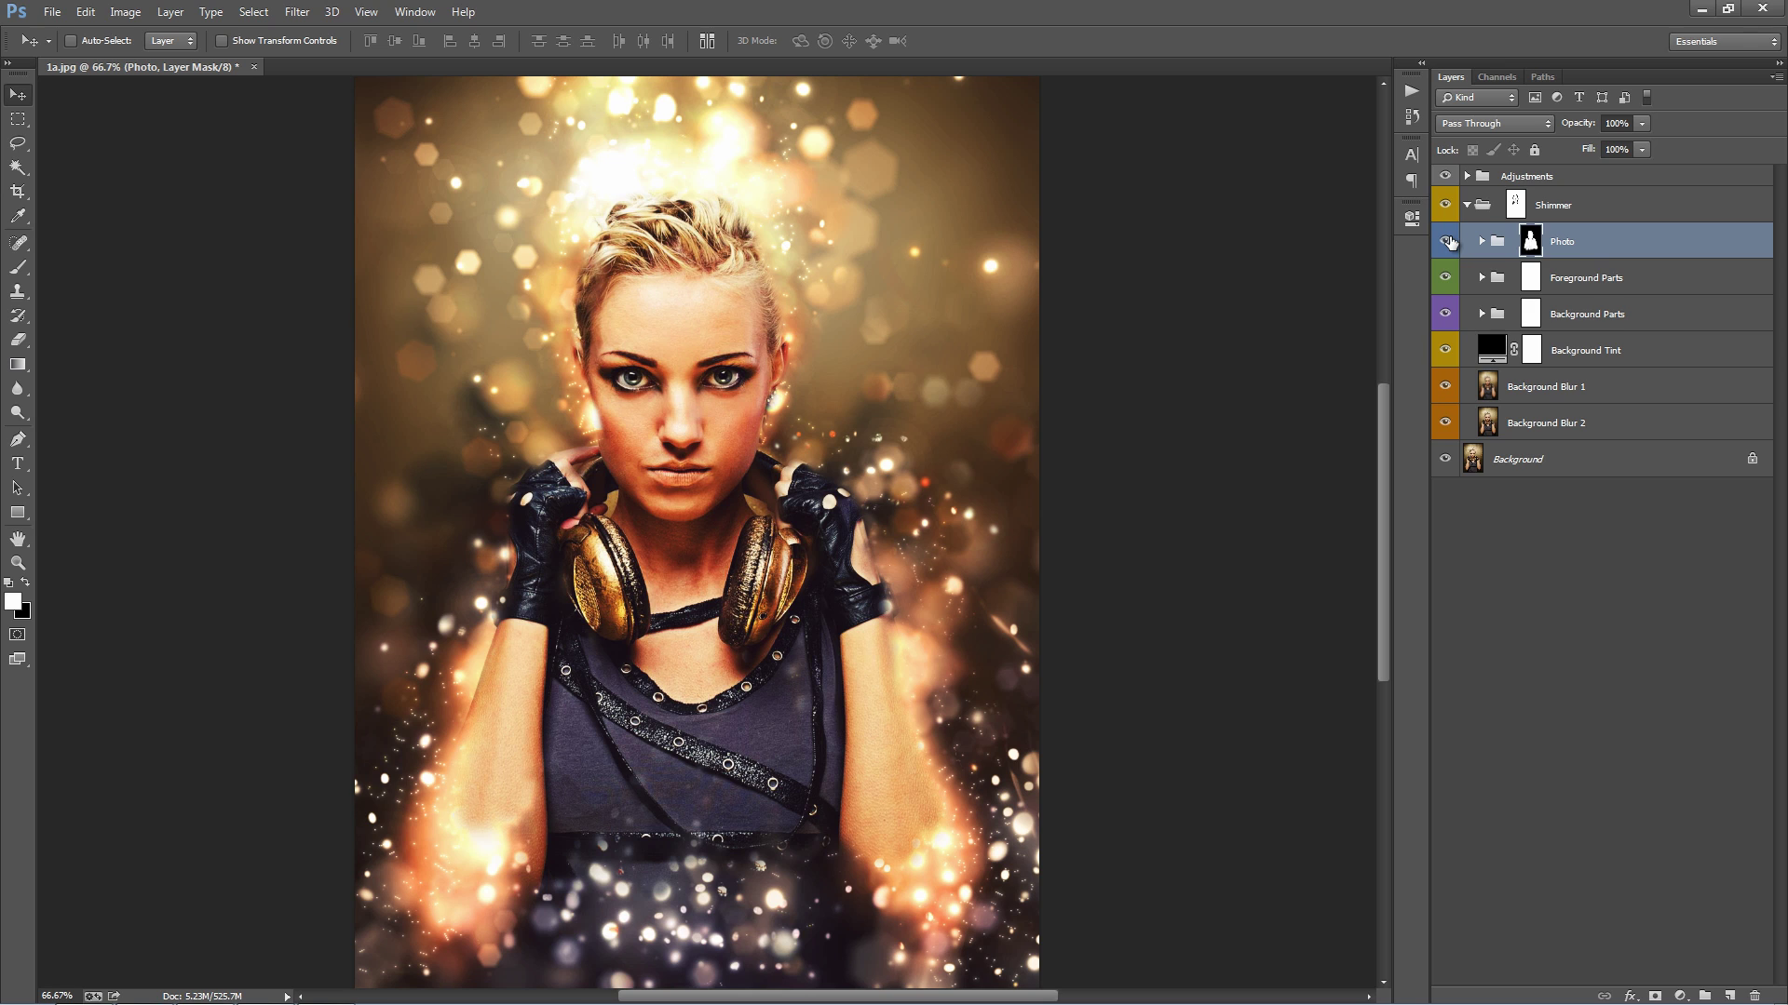
pyautogui.hotkey('ctrl', '0')
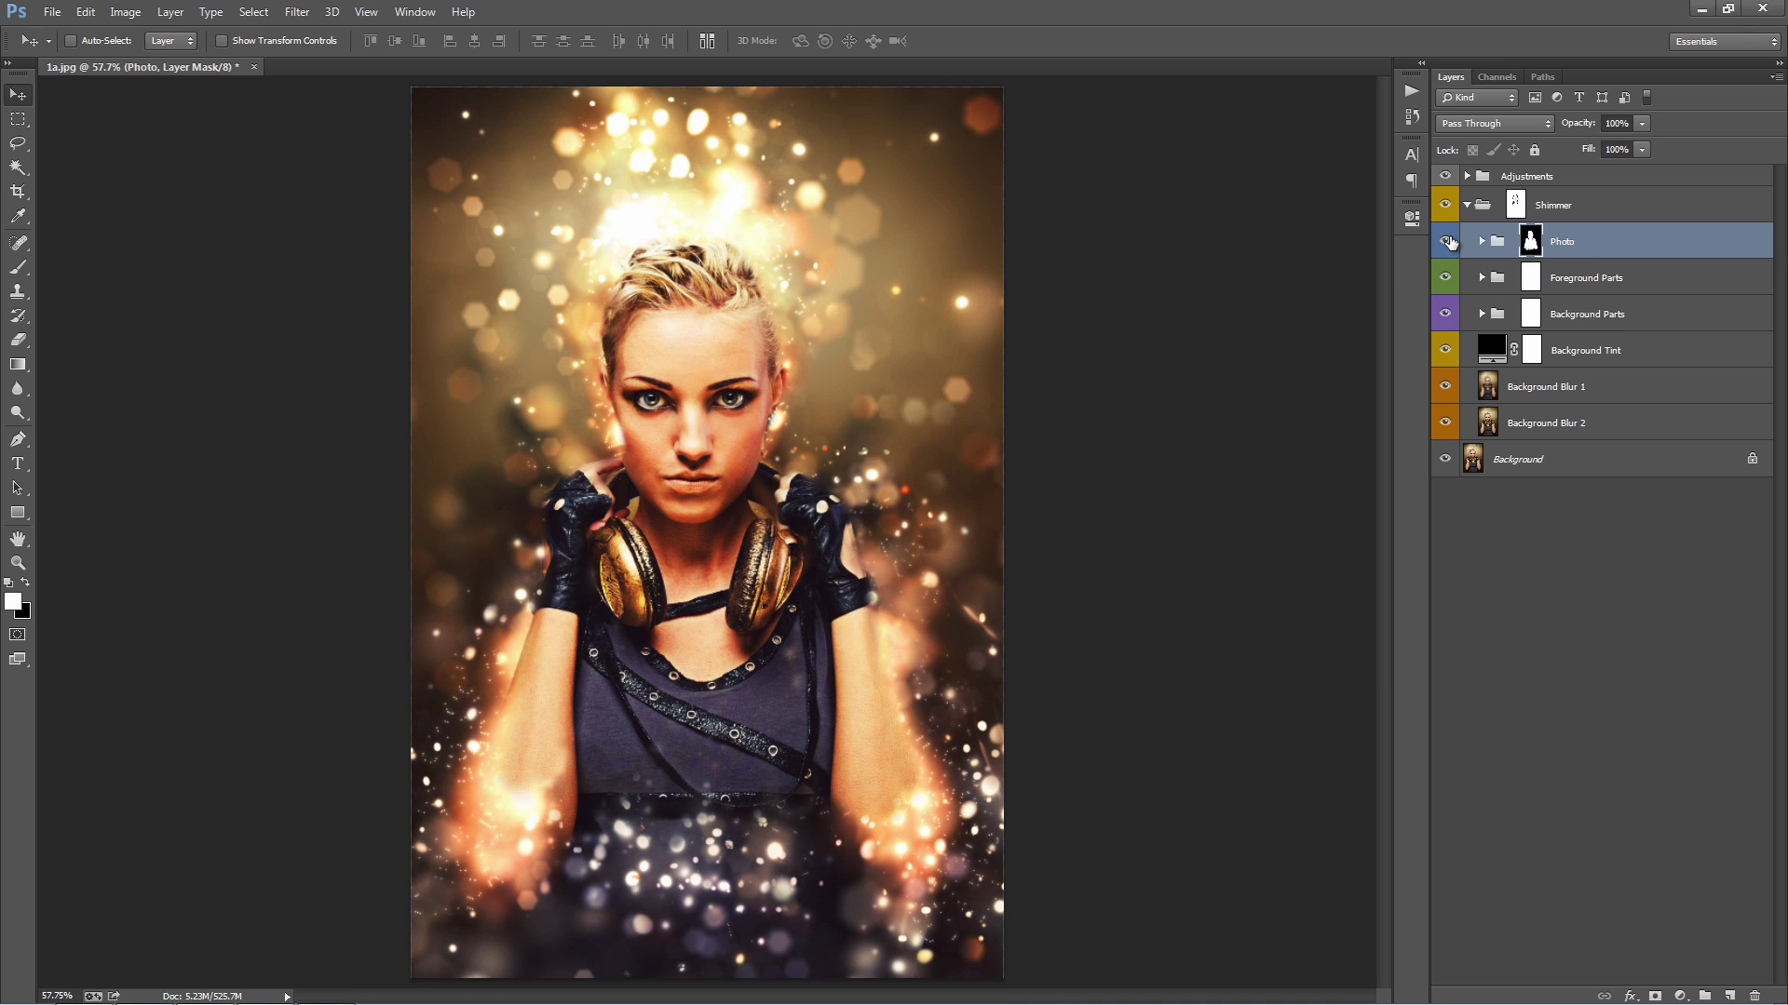
pyautogui.click(1446, 243)
pyautogui.click(1446, 242)
pyautogui.click(1445, 242)
pyautogui.click(1446, 242)
# - Expand the Adjustments group and briefly show the brush layer to compare its painted area with the Photo group
pyautogui.click(1468, 177)
pyautogui.click(1445, 205)
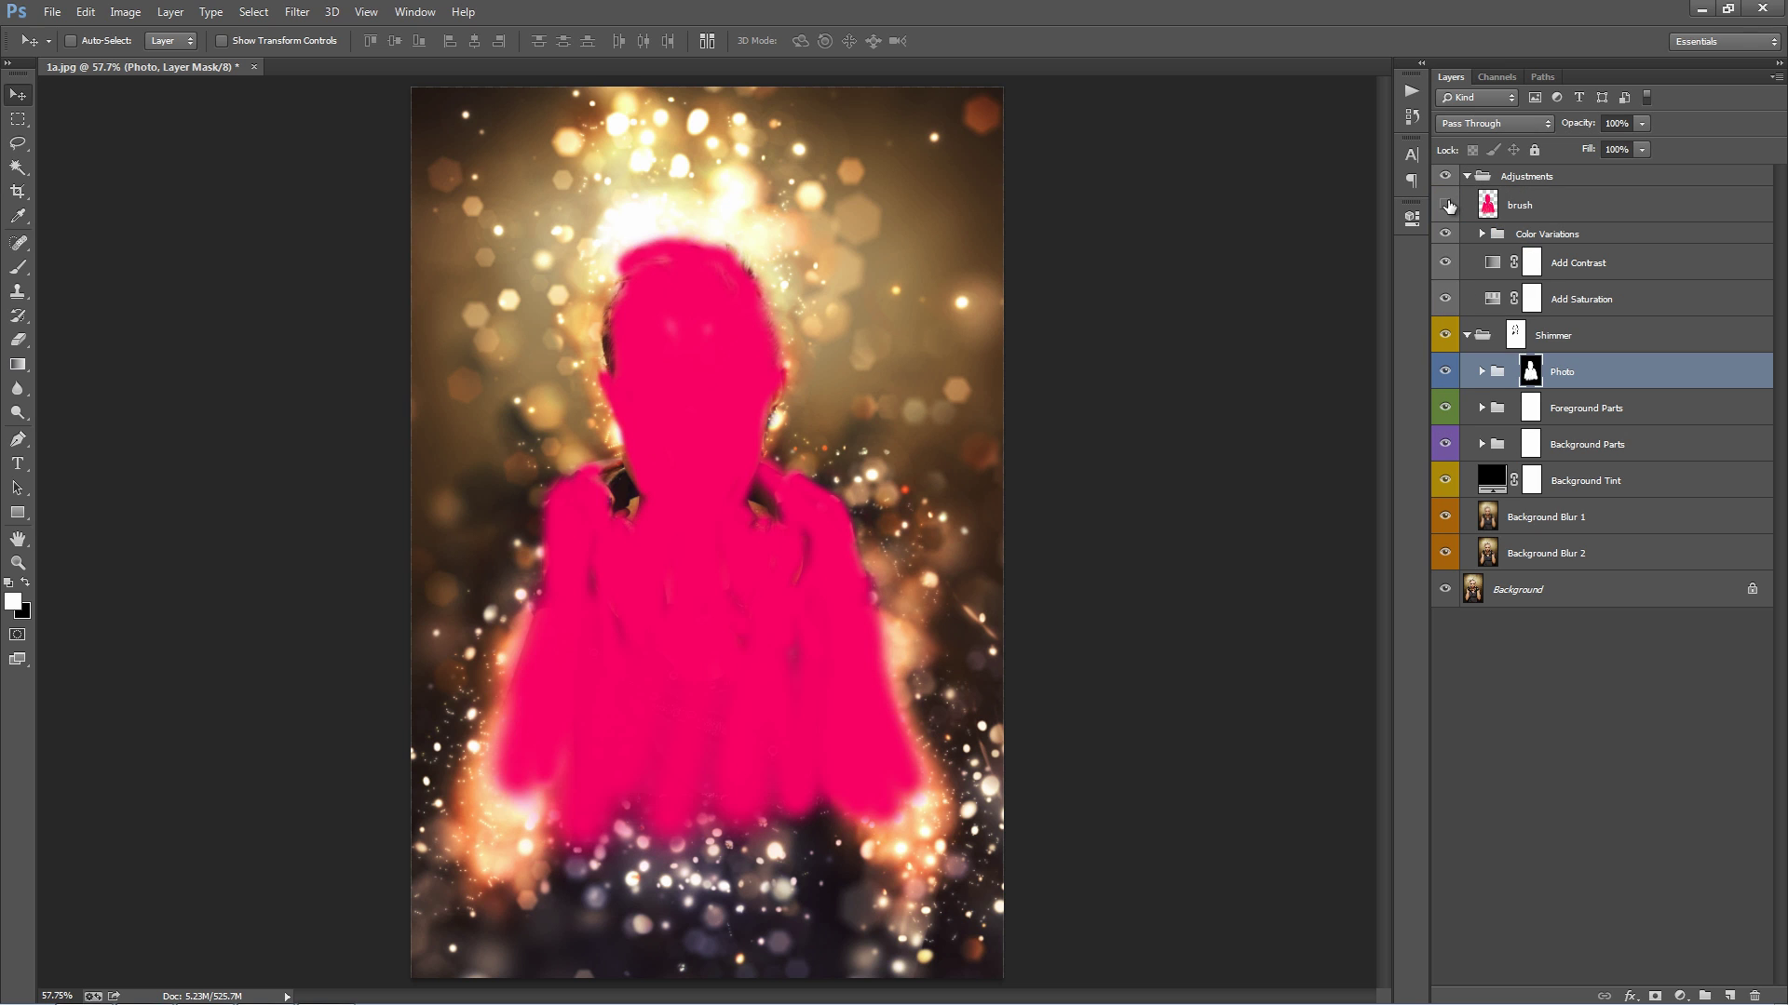
pyautogui.click(1446, 205)
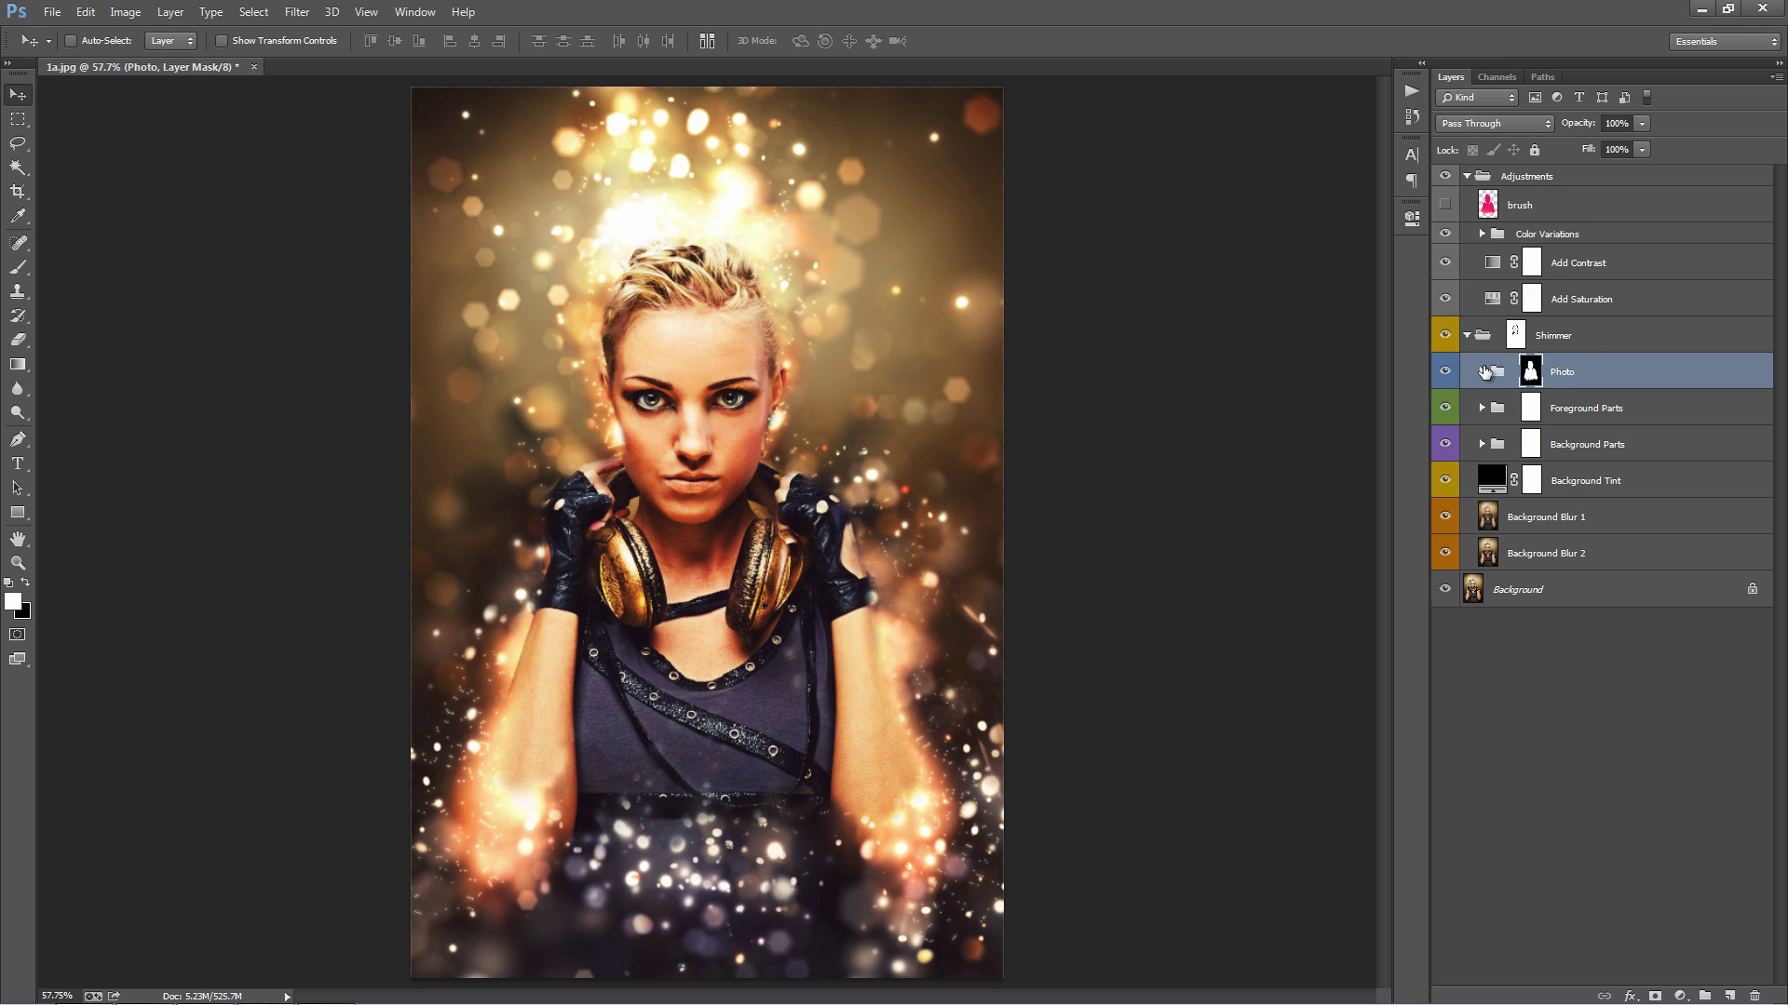
# - Expand the Photo group, toggle the Your Photo and Photo Sharpening layers to examine their effect, and collapse the group
pyautogui.click(1481, 372)
pyautogui.click(1446, 445)
pyautogui.click(1446, 445)
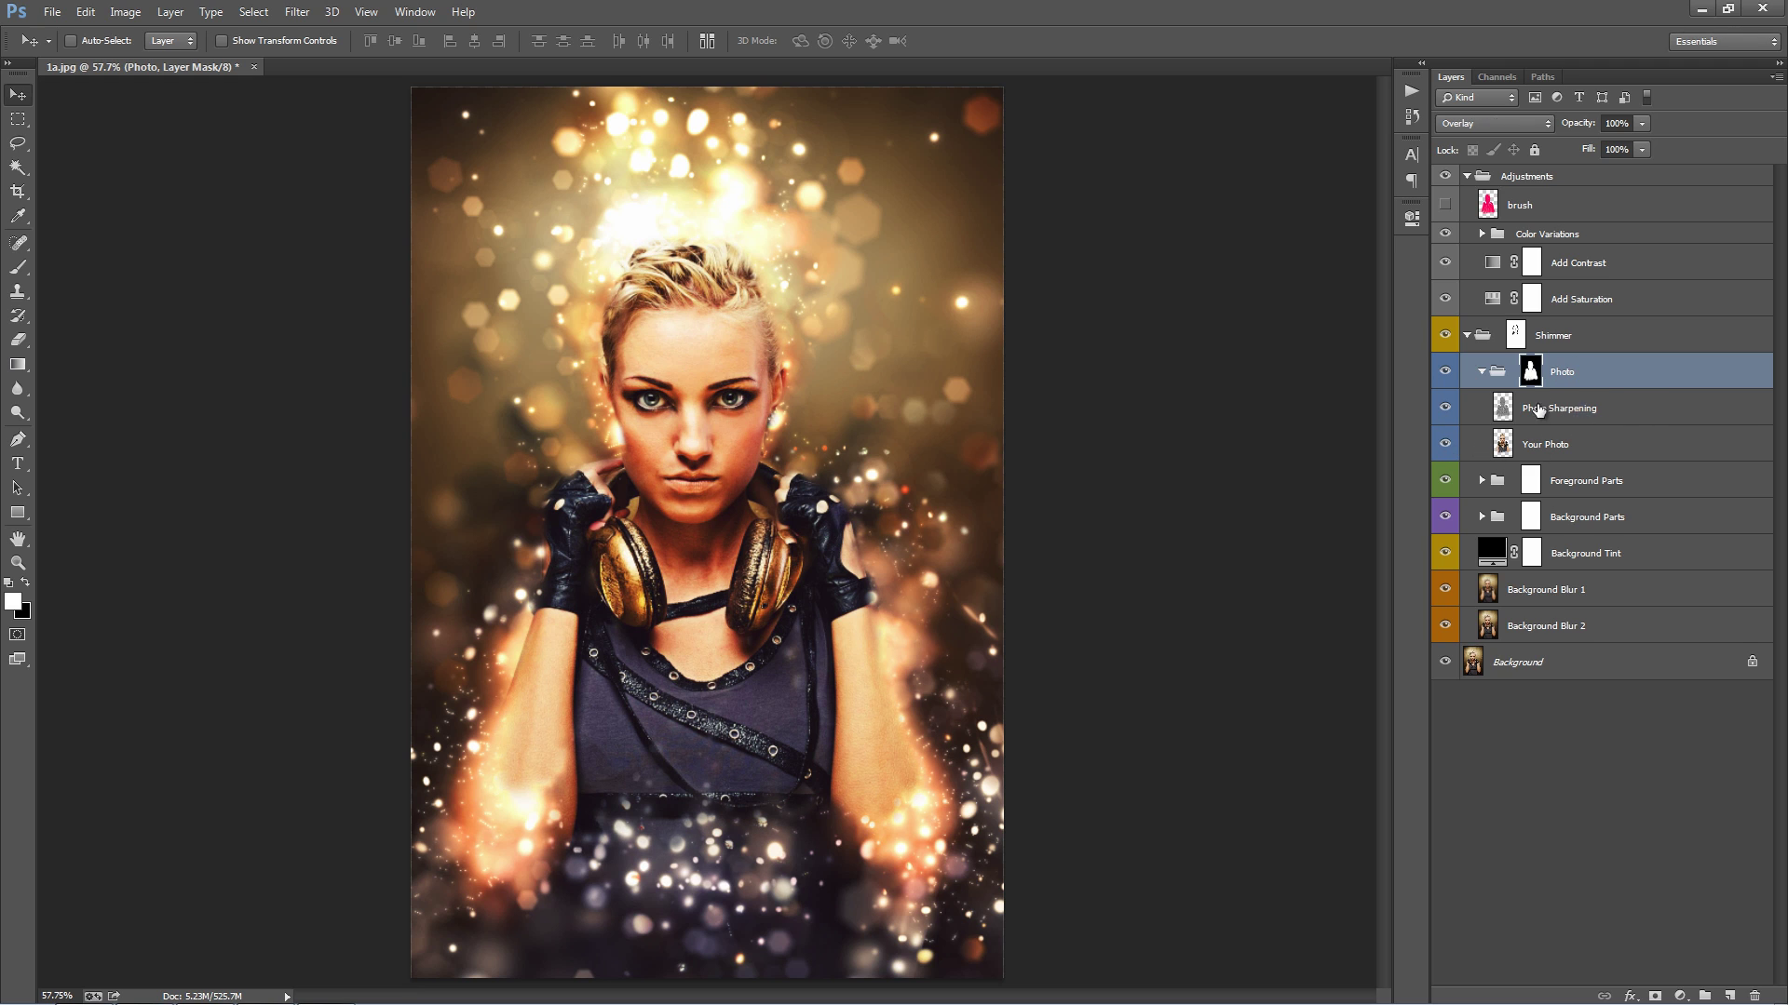
pyautogui.click(1539, 410)
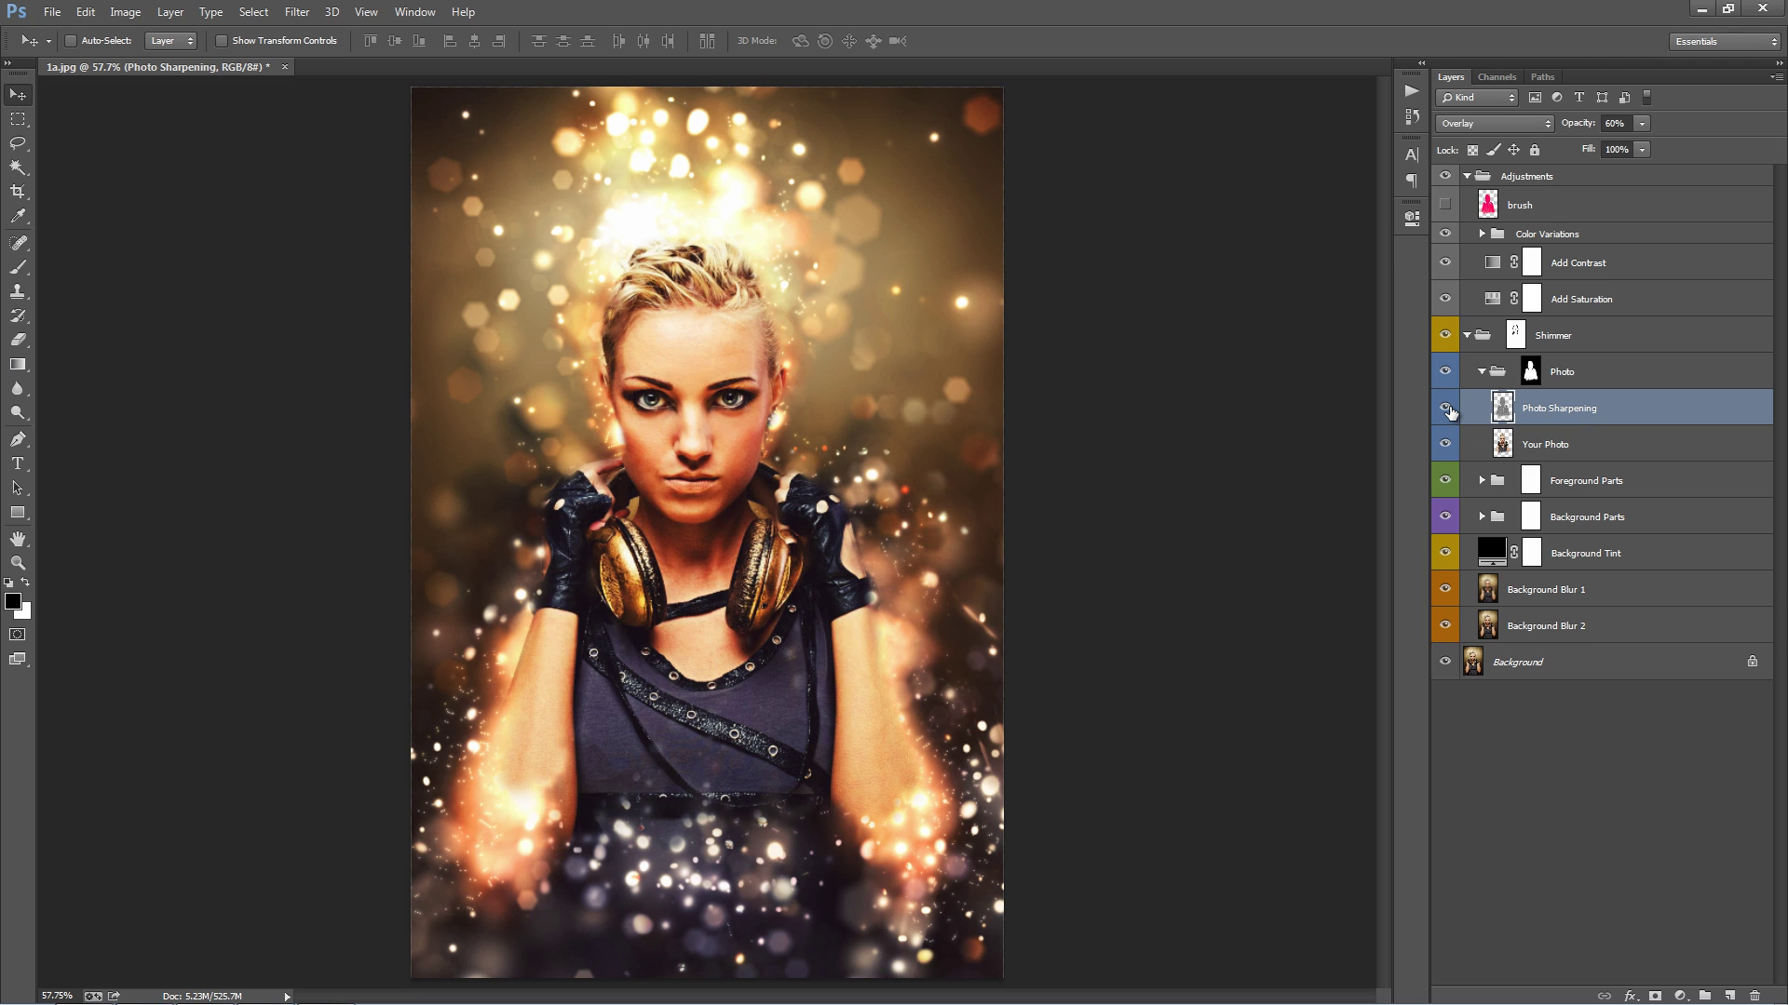
pyautogui.click(1445, 409)
pyautogui.click(1446, 409)
pyautogui.click(1446, 409)
pyautogui.click(1446, 408)
pyautogui.click(1483, 373)
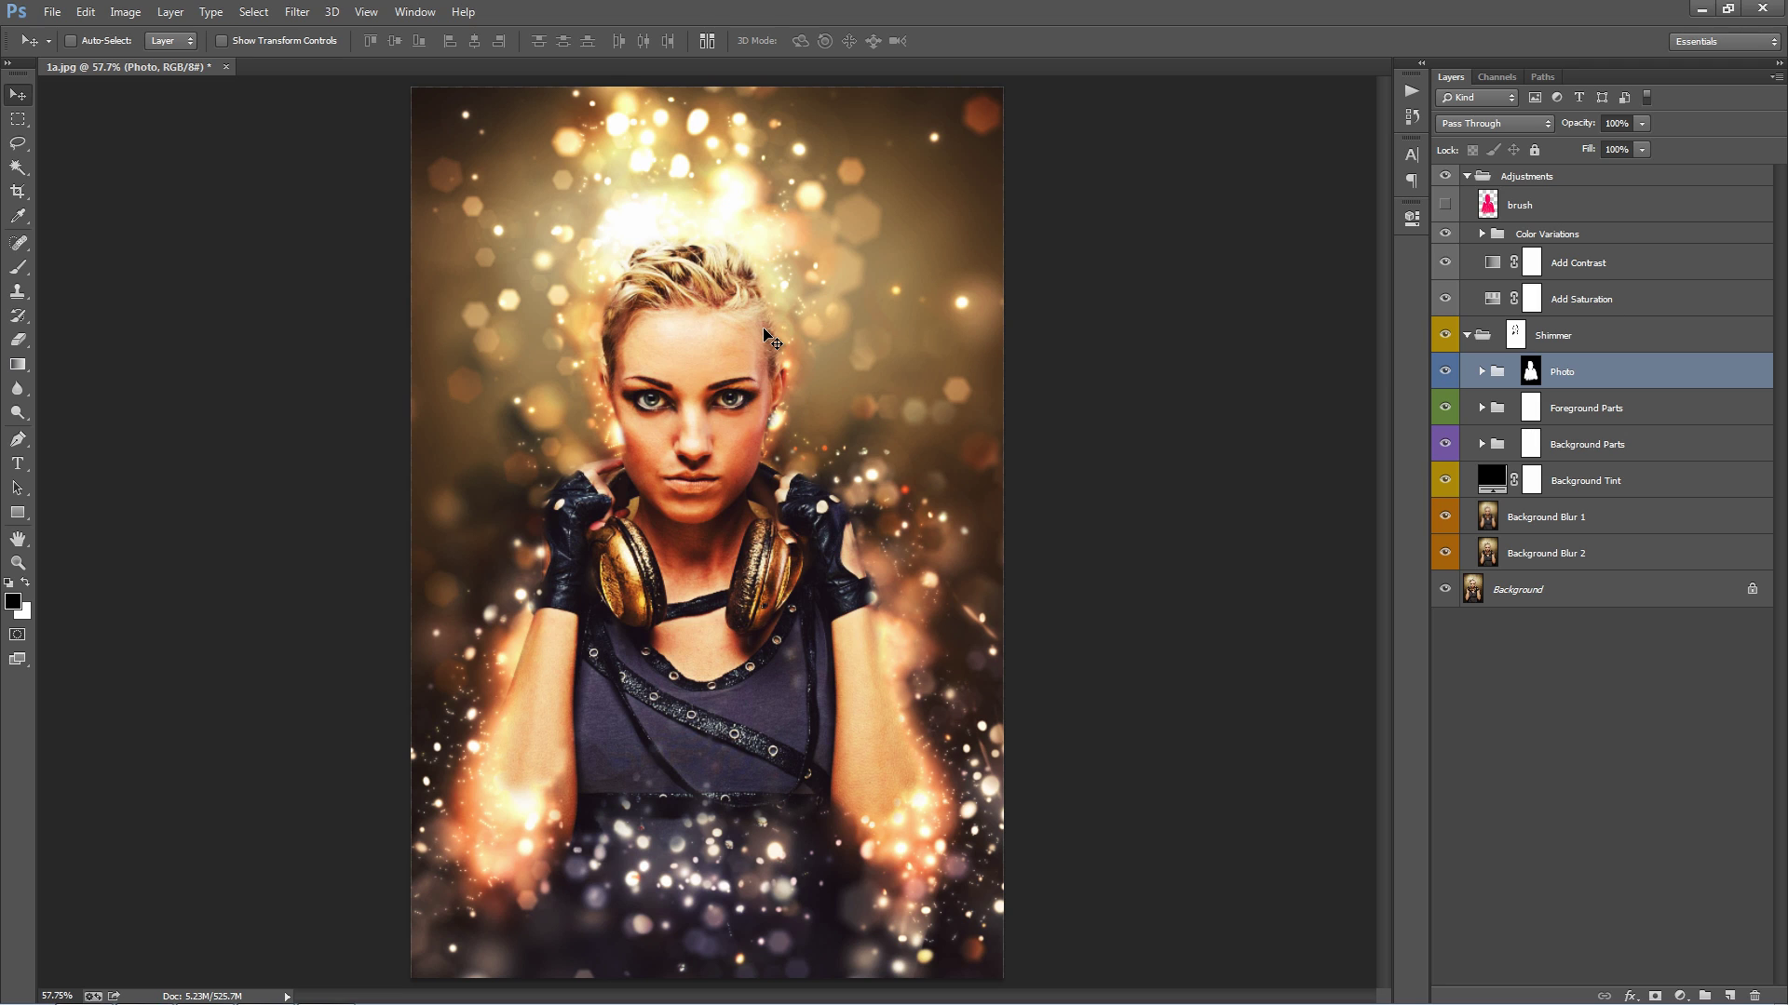
# - Toggle the Photo group's visibility repeatedly to examine how it covers the sparkles over the subject
pyautogui.click(1445, 373)
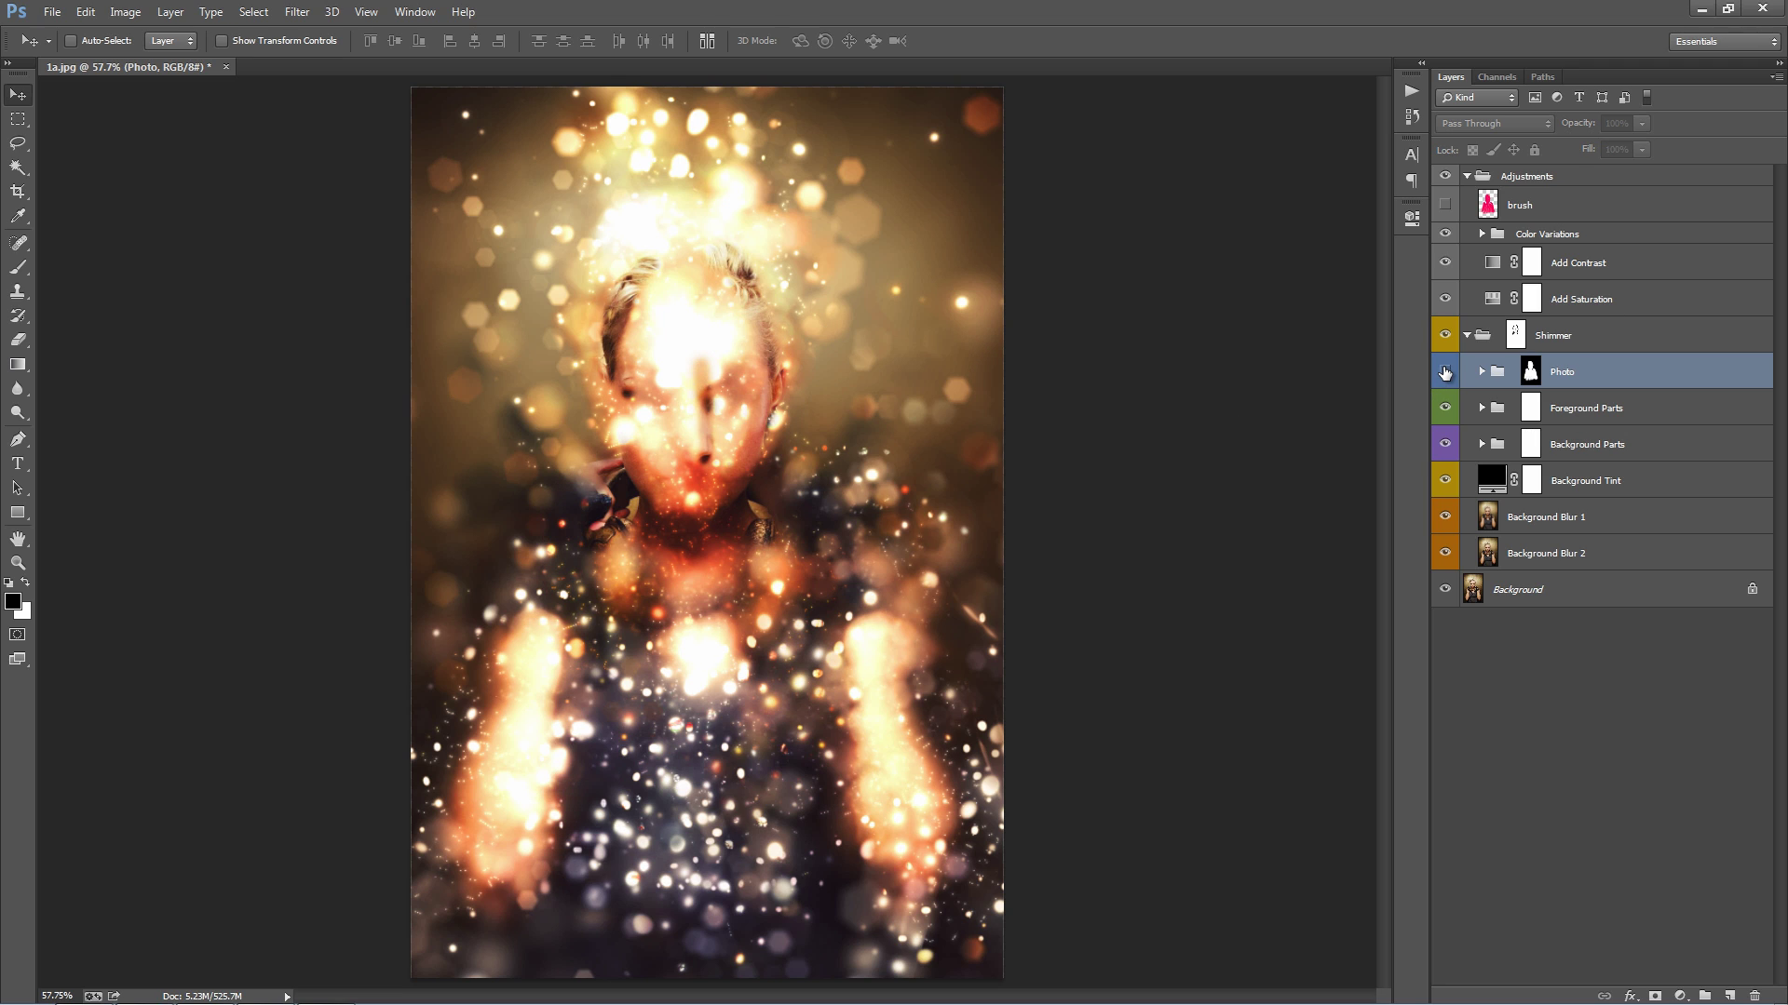
pyautogui.click(1445, 373)
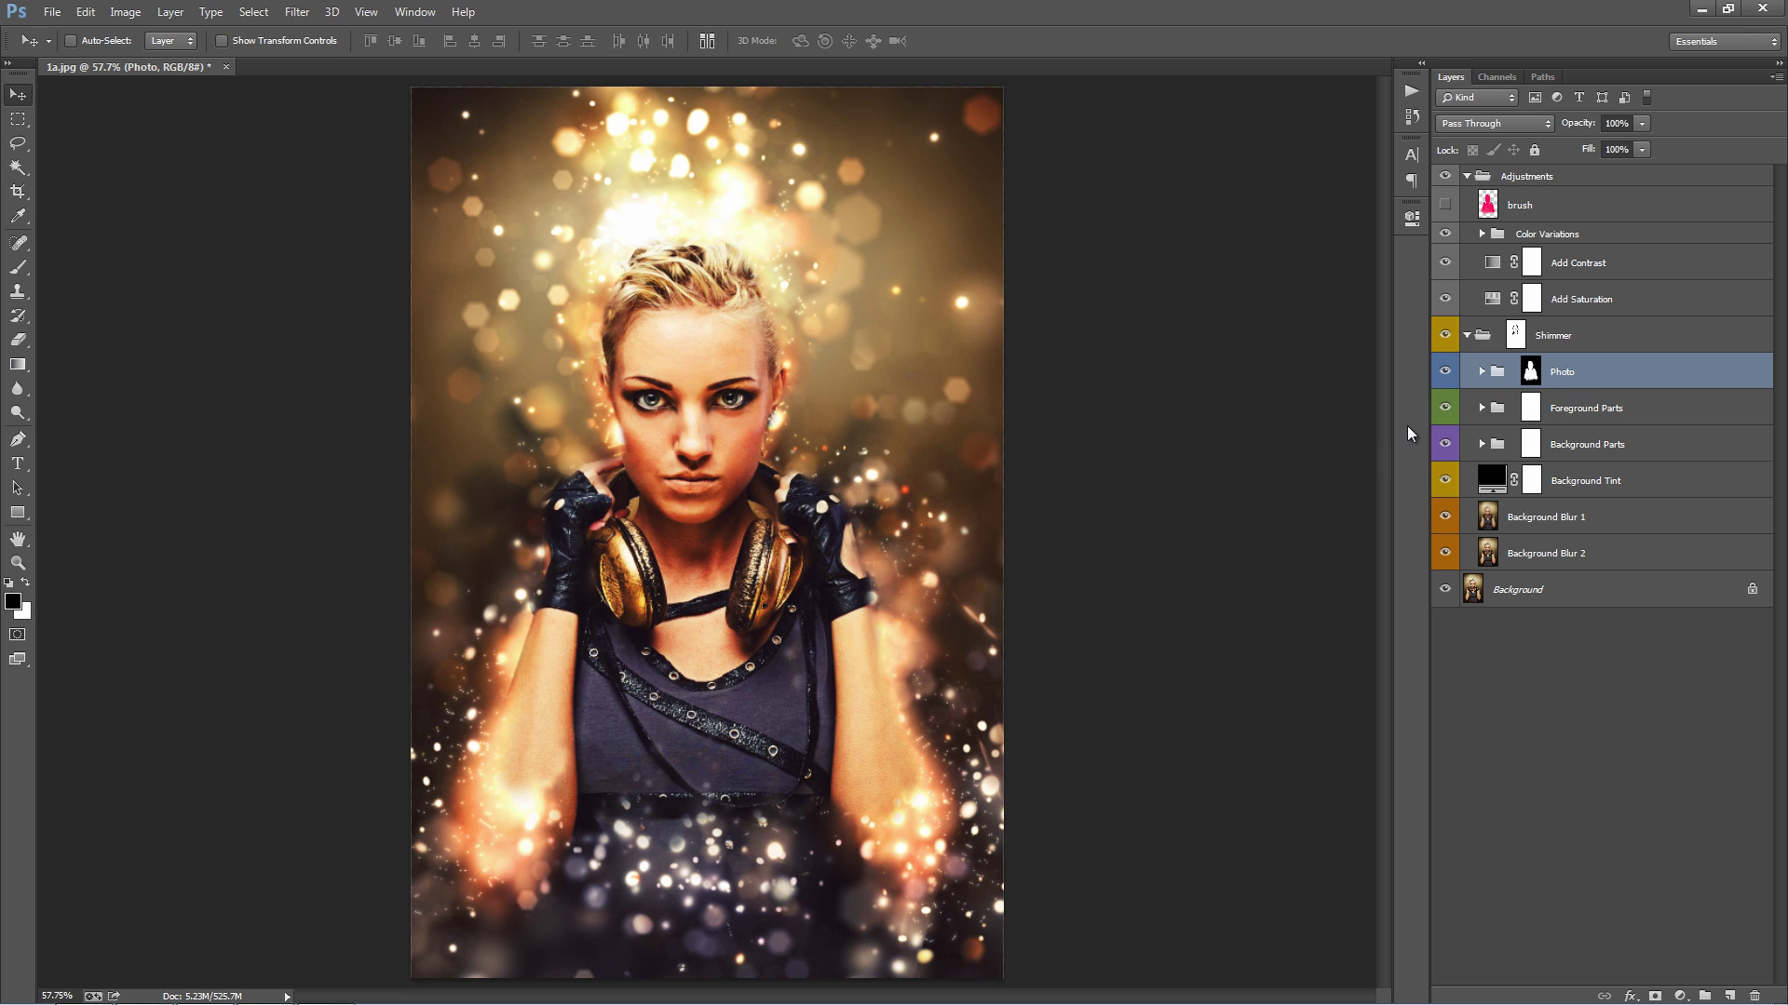
pyautogui.click(1444, 375)
pyautogui.click(1444, 374)
pyautogui.click(1444, 371)
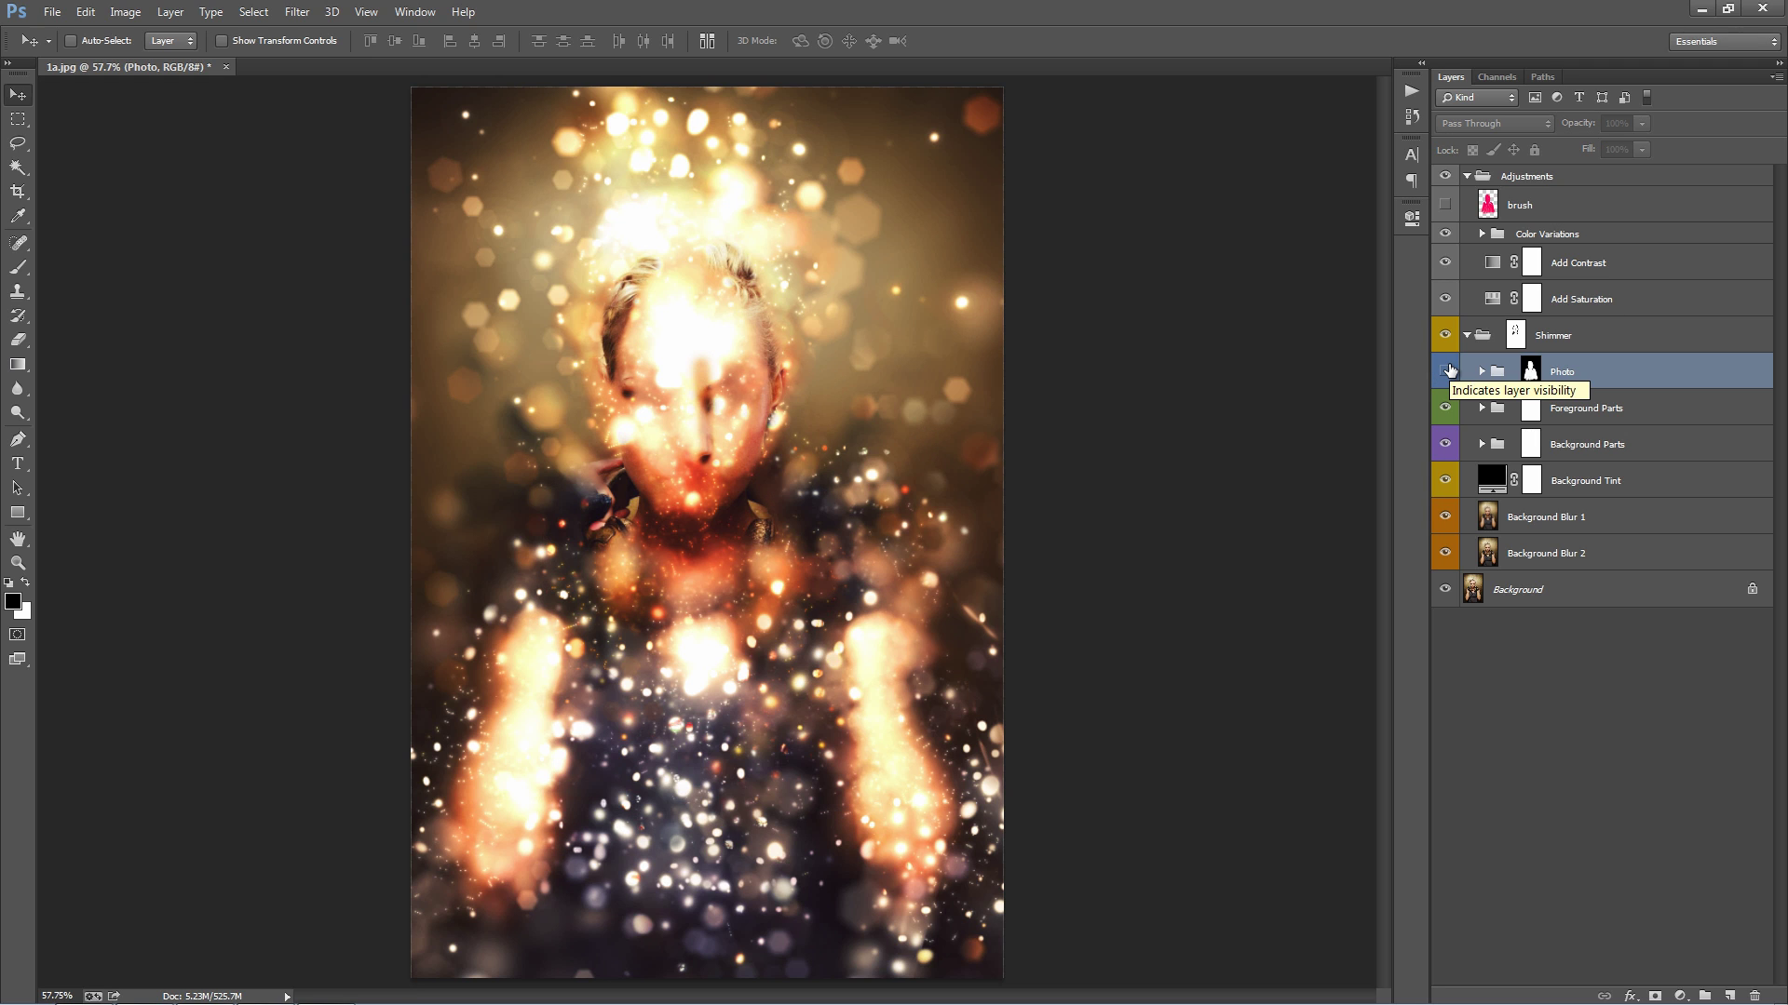
pyautogui.click(1445, 371)
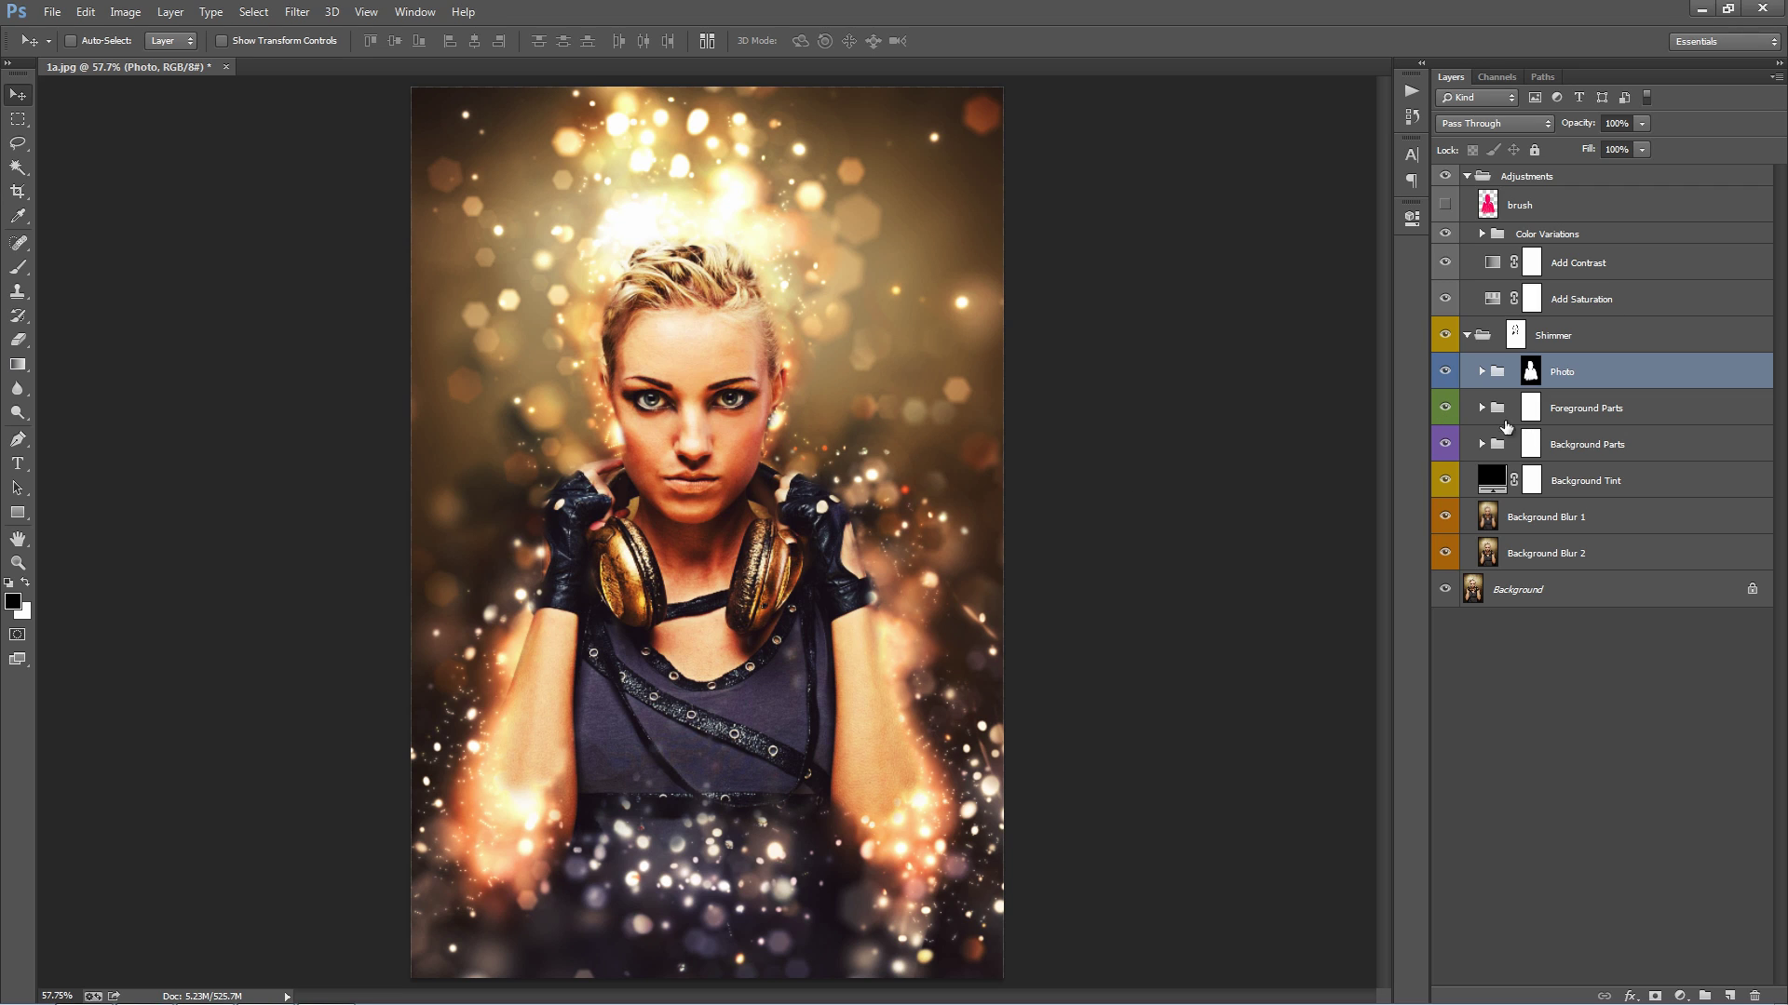
# - Paint black on the Photo group's mask with a 125 px brush over the headphones and upper chest
pyautogui.click(1530, 372)
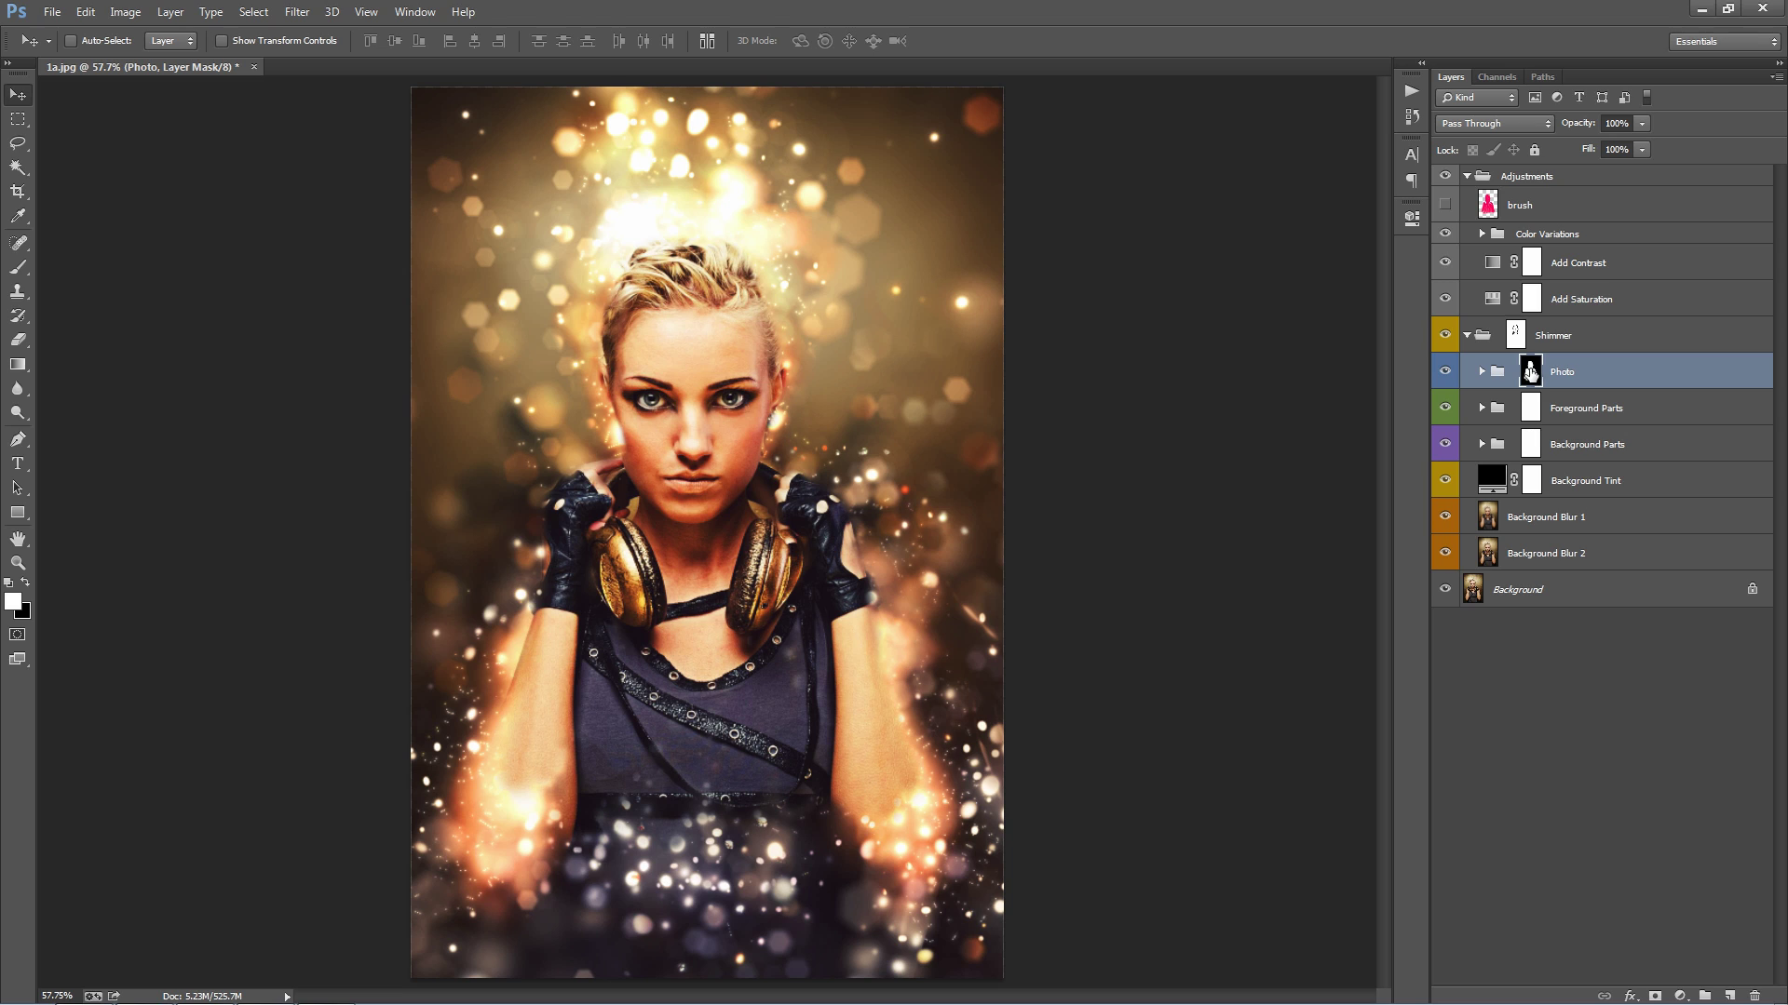
pyautogui.press('b')
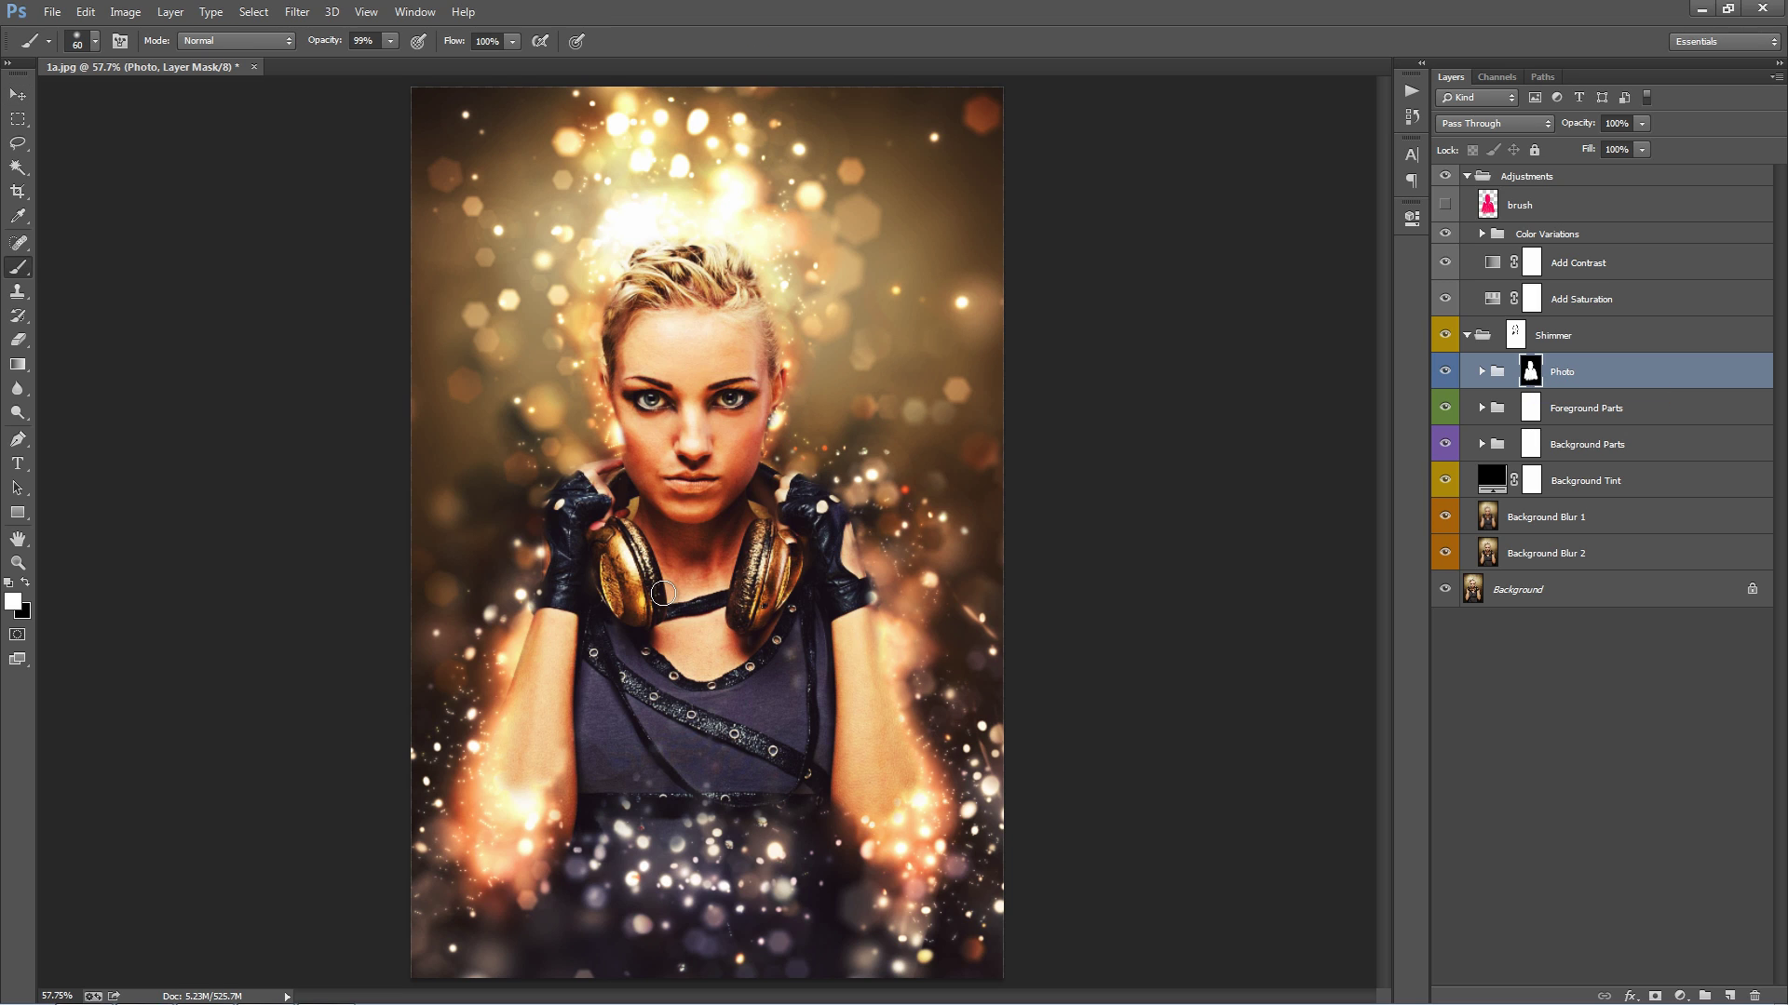
pyautogui.press('x')
pyautogui.press(']')
pyautogui.press(']')
pyautogui.press(']')
pyautogui.press(']')
pyautogui.press(']')
pyautogui.moveTo(616, 550)
pyautogui.mouseDown()
pyautogui.moveTo(655, 621)
pyautogui.moveTo(618, 571)
pyautogui.moveTo(704, 613)
pyautogui.moveTo(691, 636)
pyautogui.moveTo(734, 543)
pyautogui.moveTo(735, 652)
pyautogui.mouseUp()
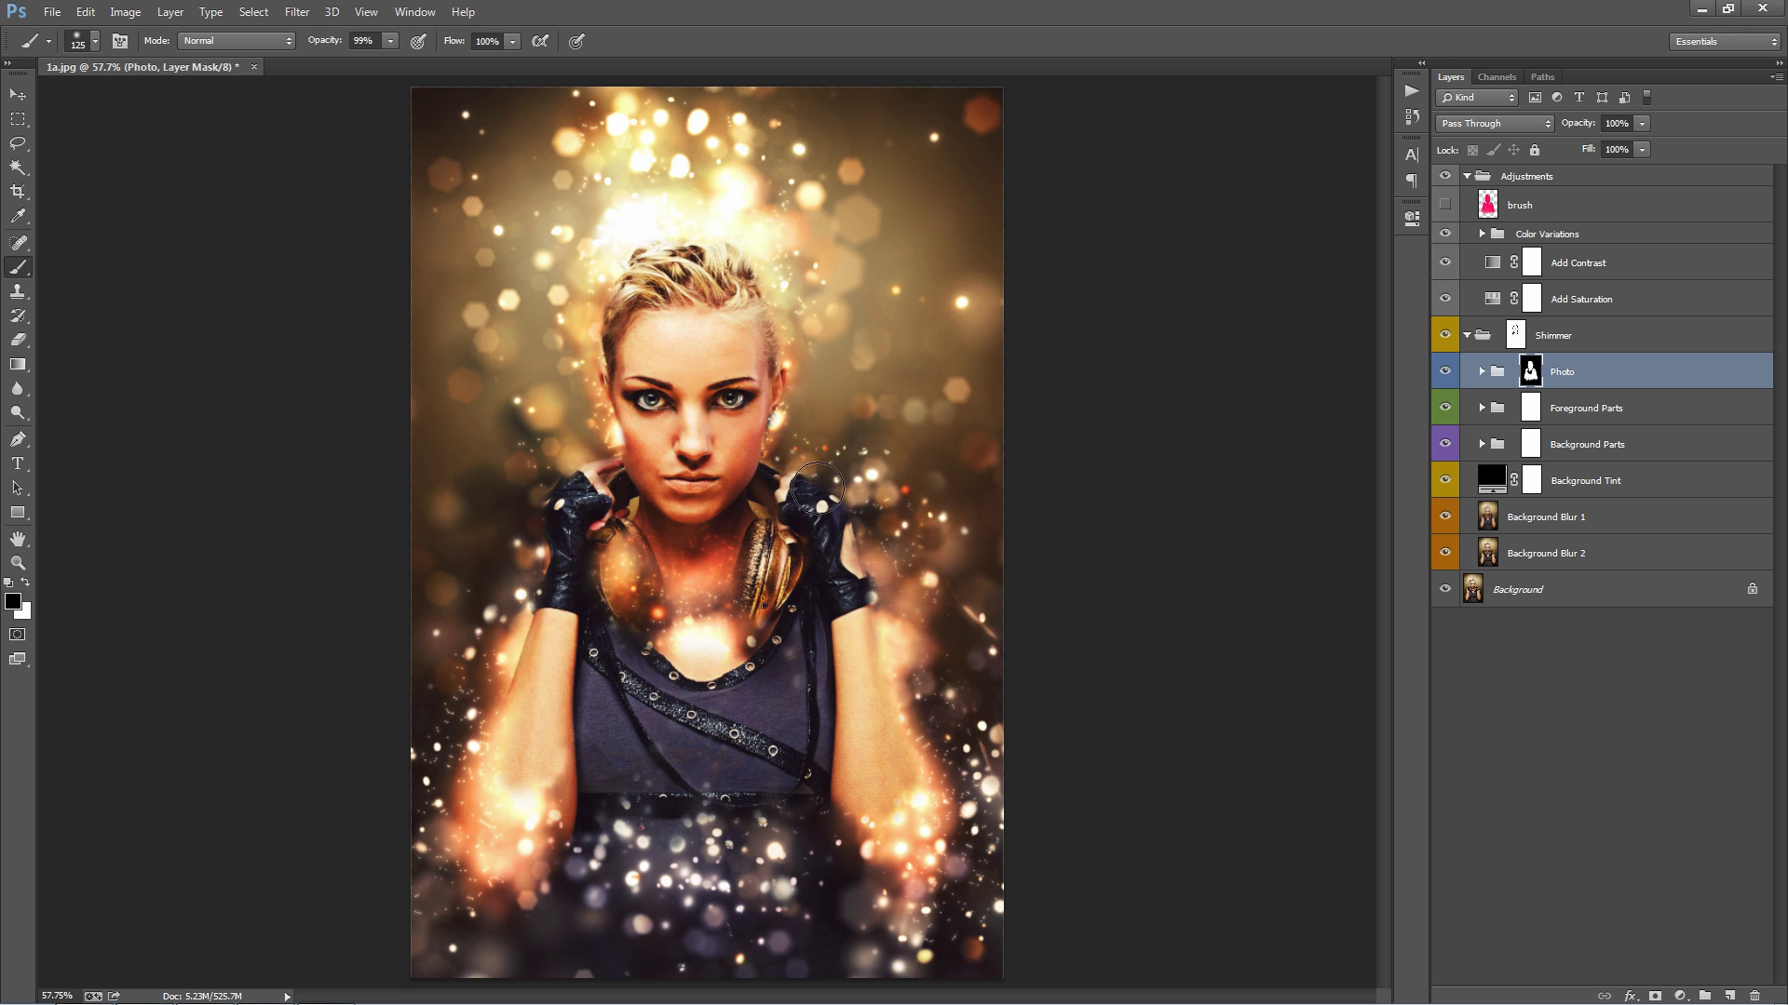
pyautogui.moveTo(775, 540)
pyautogui.mouseDown()
pyautogui.moveTo(666, 597)
pyautogui.moveTo(793, 491)
pyautogui.mouseUp()
# - Continue painting black on the Photo mask over both arms and the lower part of the shirt
pyautogui.moveTo(875, 624)
pyautogui.mouseDown()
pyautogui.moveTo(897, 754)
pyautogui.moveTo(878, 662)
pyautogui.moveTo(885, 818)
pyautogui.moveTo(854, 646)
pyautogui.mouseUp()
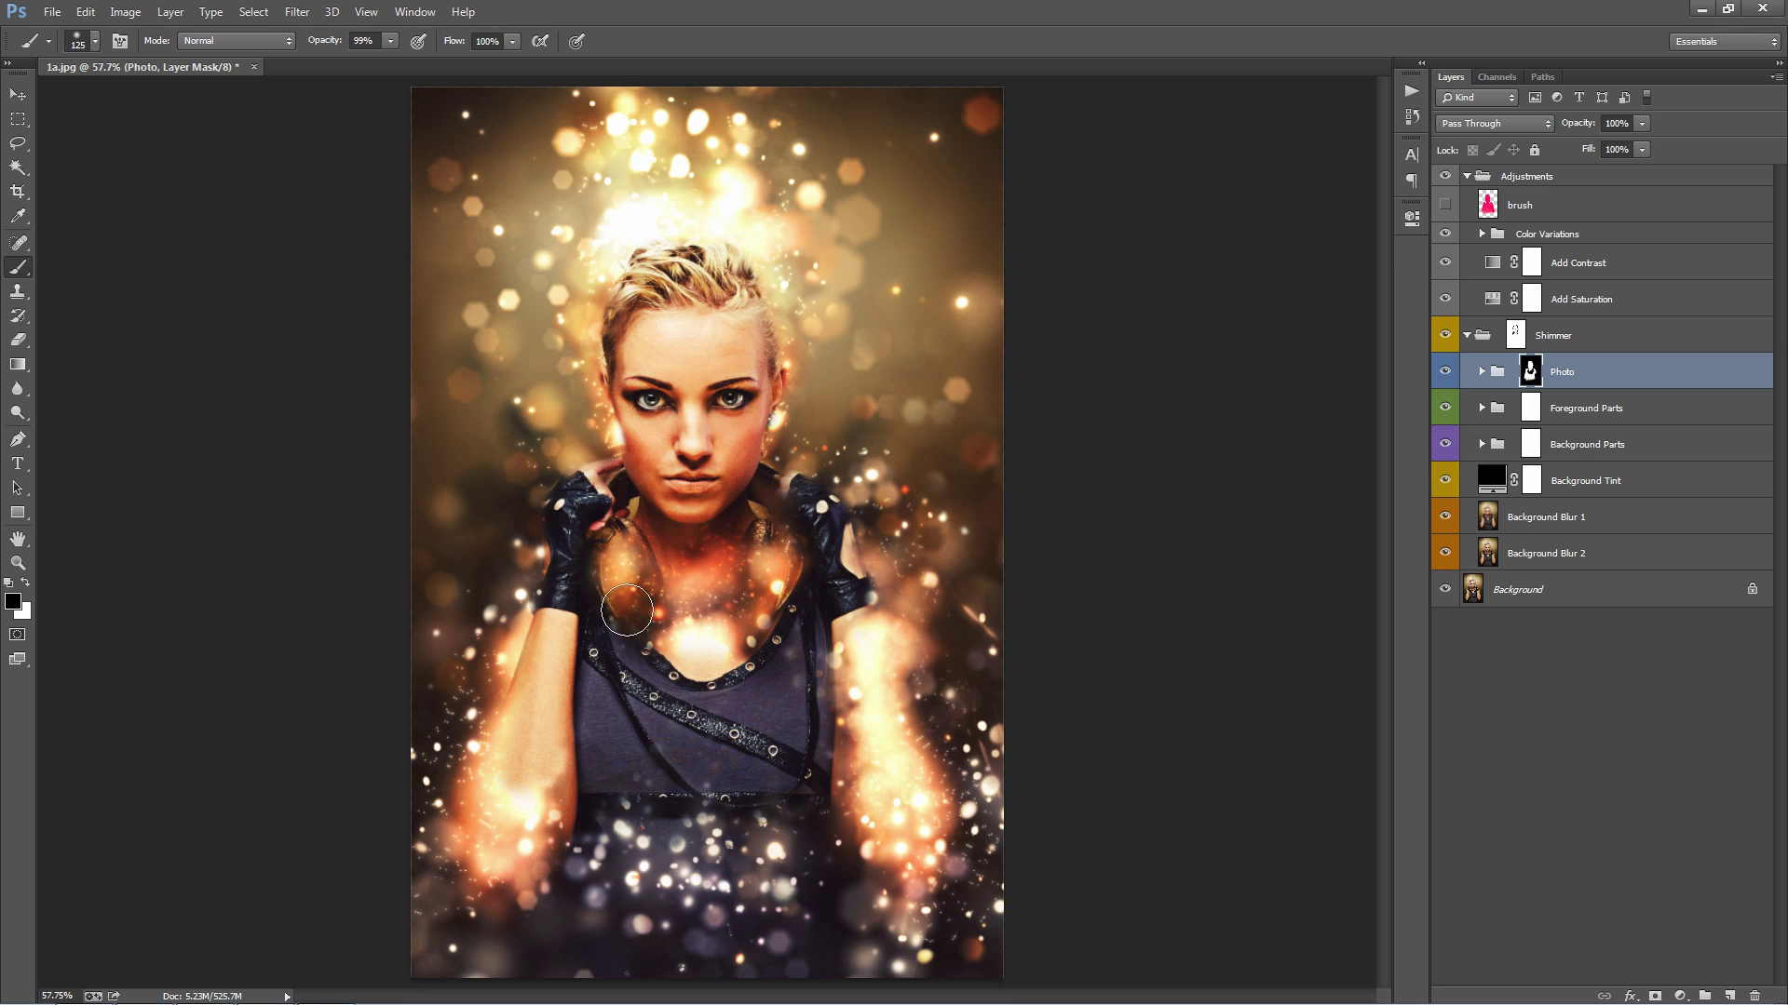
pyautogui.moveTo(626, 610)
pyautogui.mouseDown()
pyautogui.moveTo(551, 660)
pyautogui.moveTo(508, 819)
pyautogui.moveTo(507, 710)
pyautogui.mouseUp()
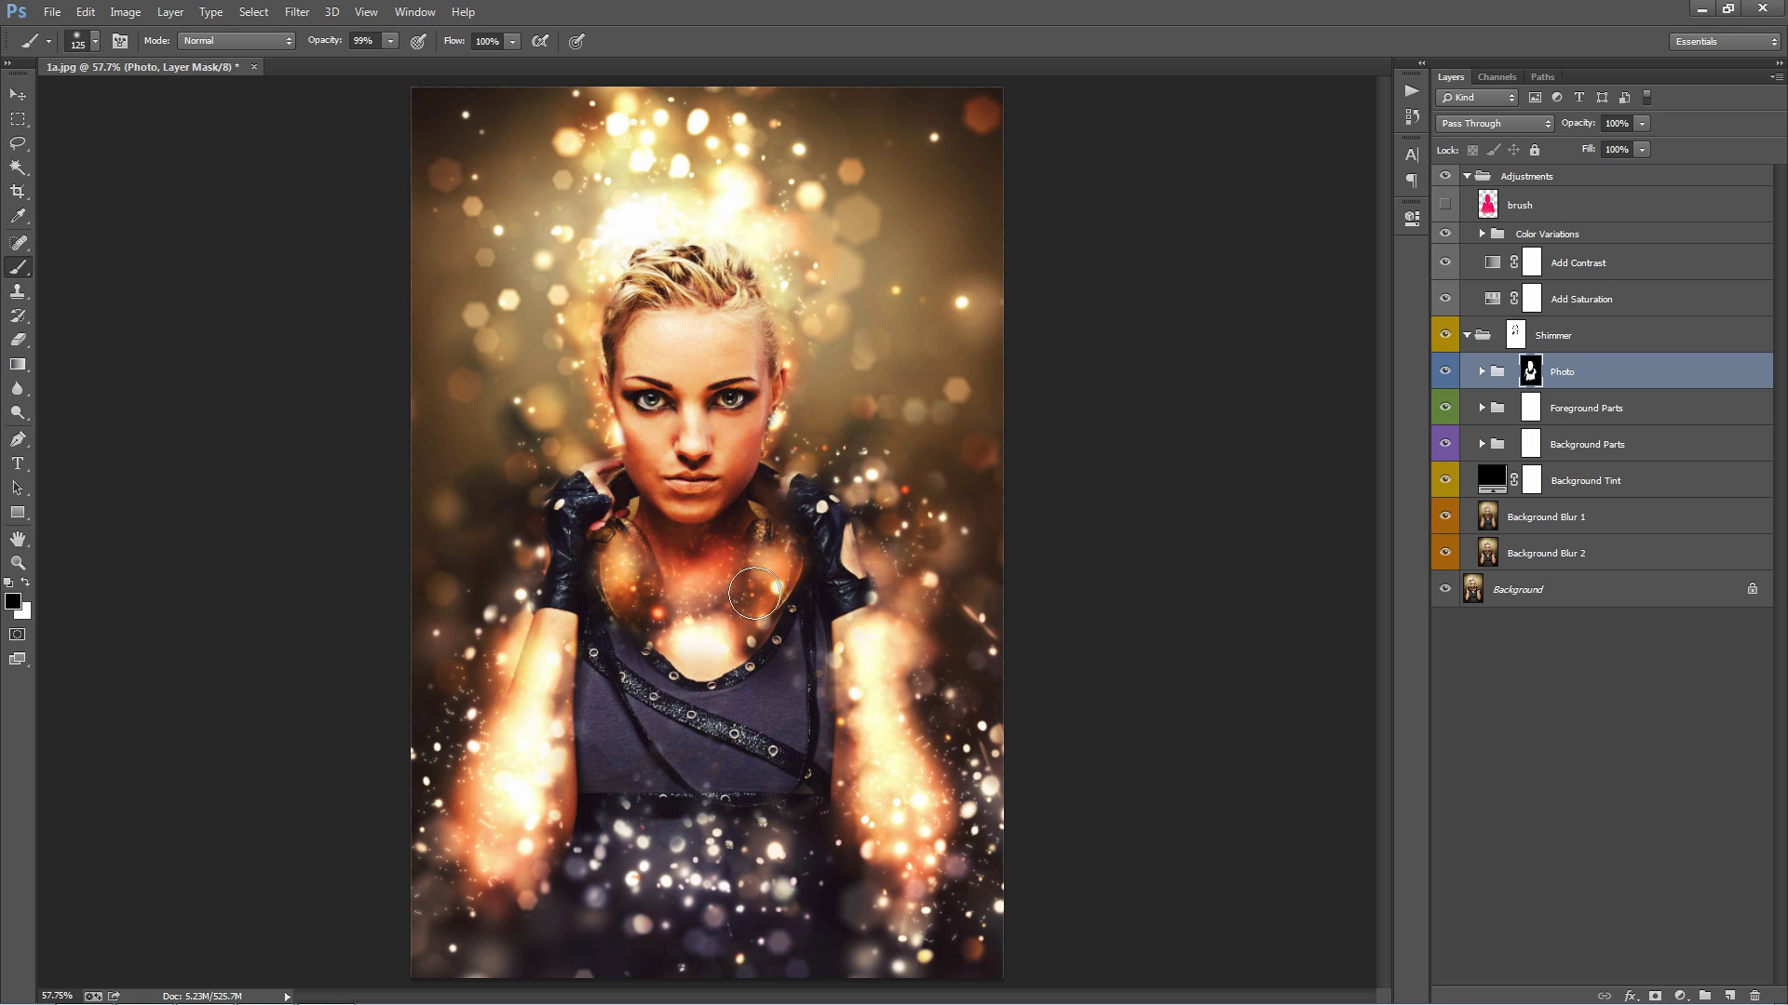
pyautogui.moveTo(732, 810)
pyautogui.mouseDown()
pyautogui.moveTo(596, 797)
pyautogui.moveTo(643, 838)
pyautogui.moveTo(774, 804)
pyautogui.mouseUp()
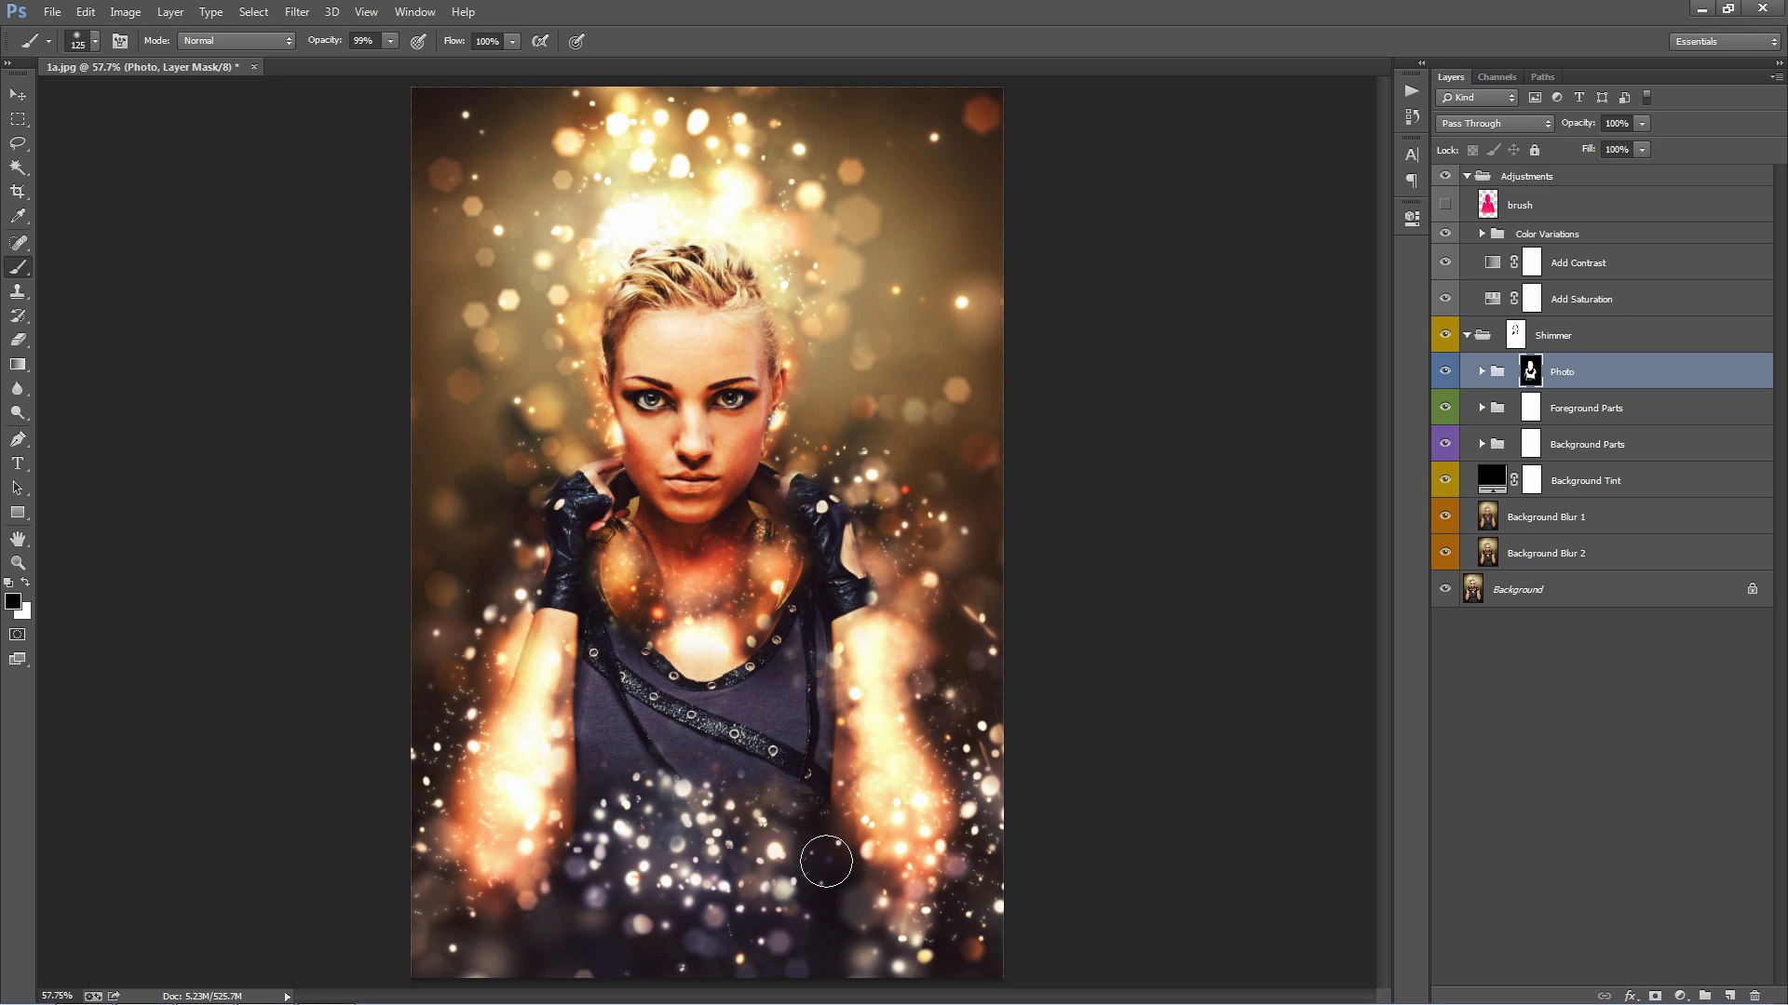
# - Paint white on the Photo group's mask over the shirt above the waist and over both headphone cups, using a smaller brush for the second cup
pyautogui.press('x')
pyautogui.moveTo(632, 816)
pyautogui.mouseDown()
pyautogui.moveTo(666, 766)
pyautogui.moveTo(629, 789)
pyautogui.moveTo(752, 790)
pyautogui.mouseUp()
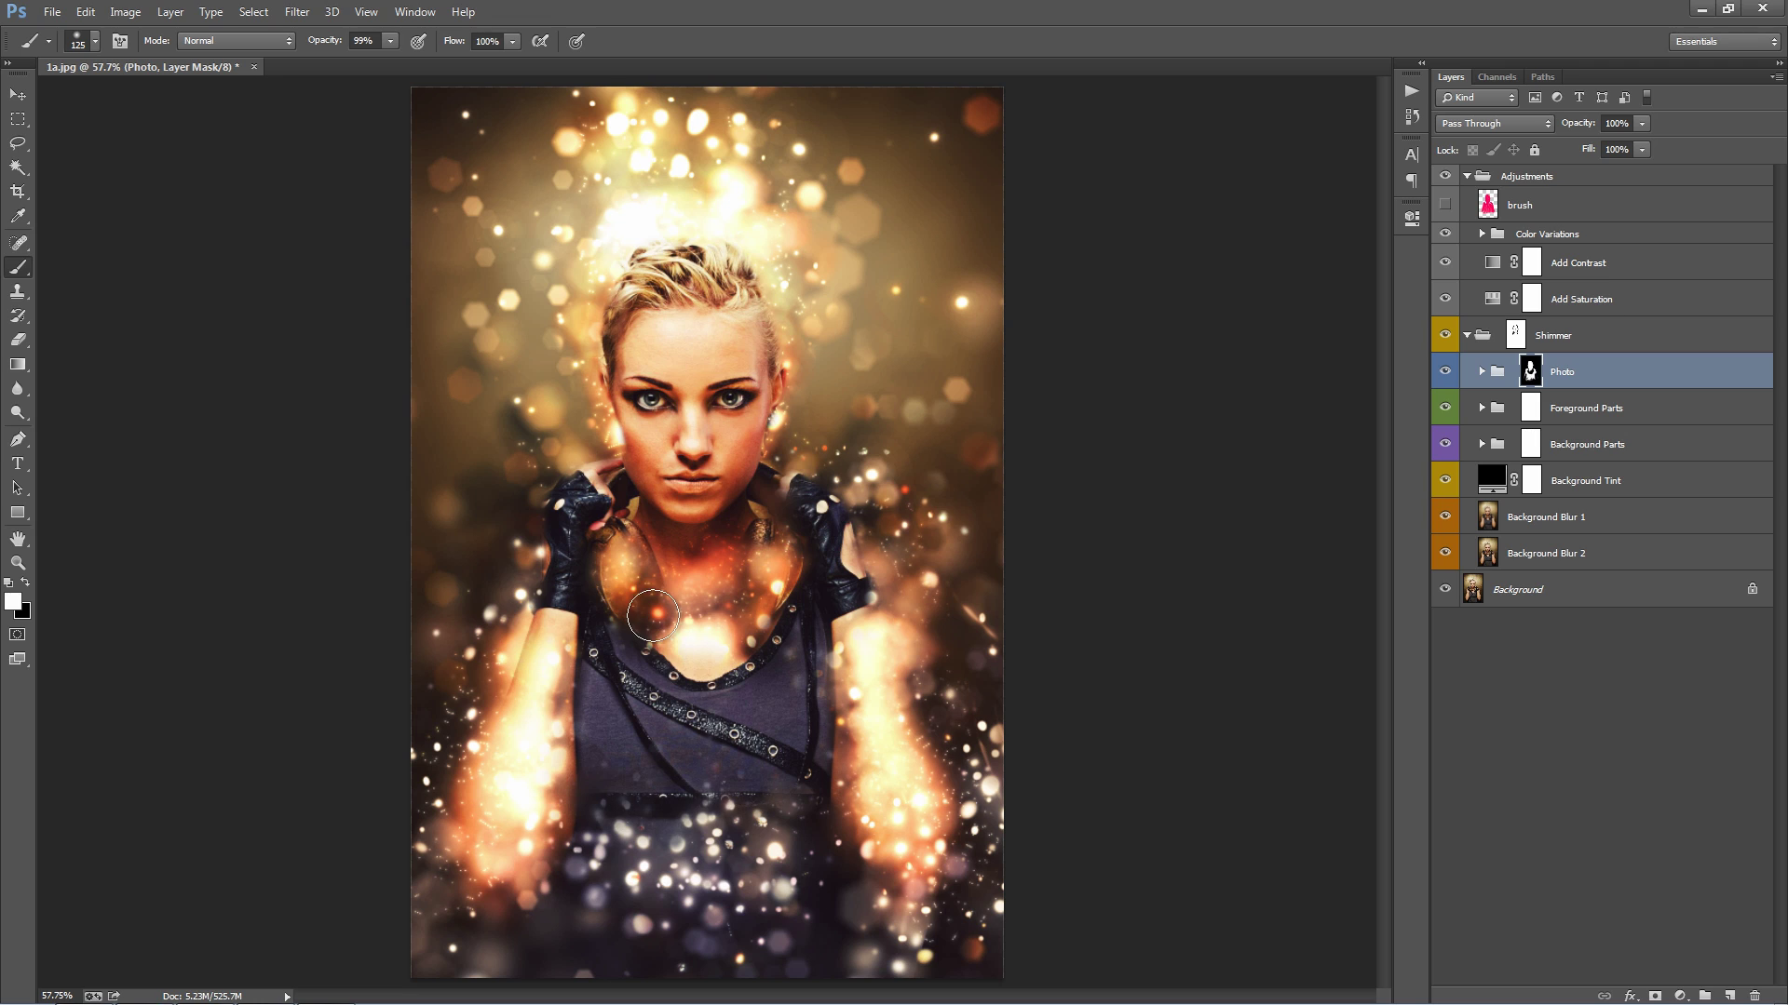
pyautogui.moveTo(620, 514); pyautogui.dragTo(616, 603)
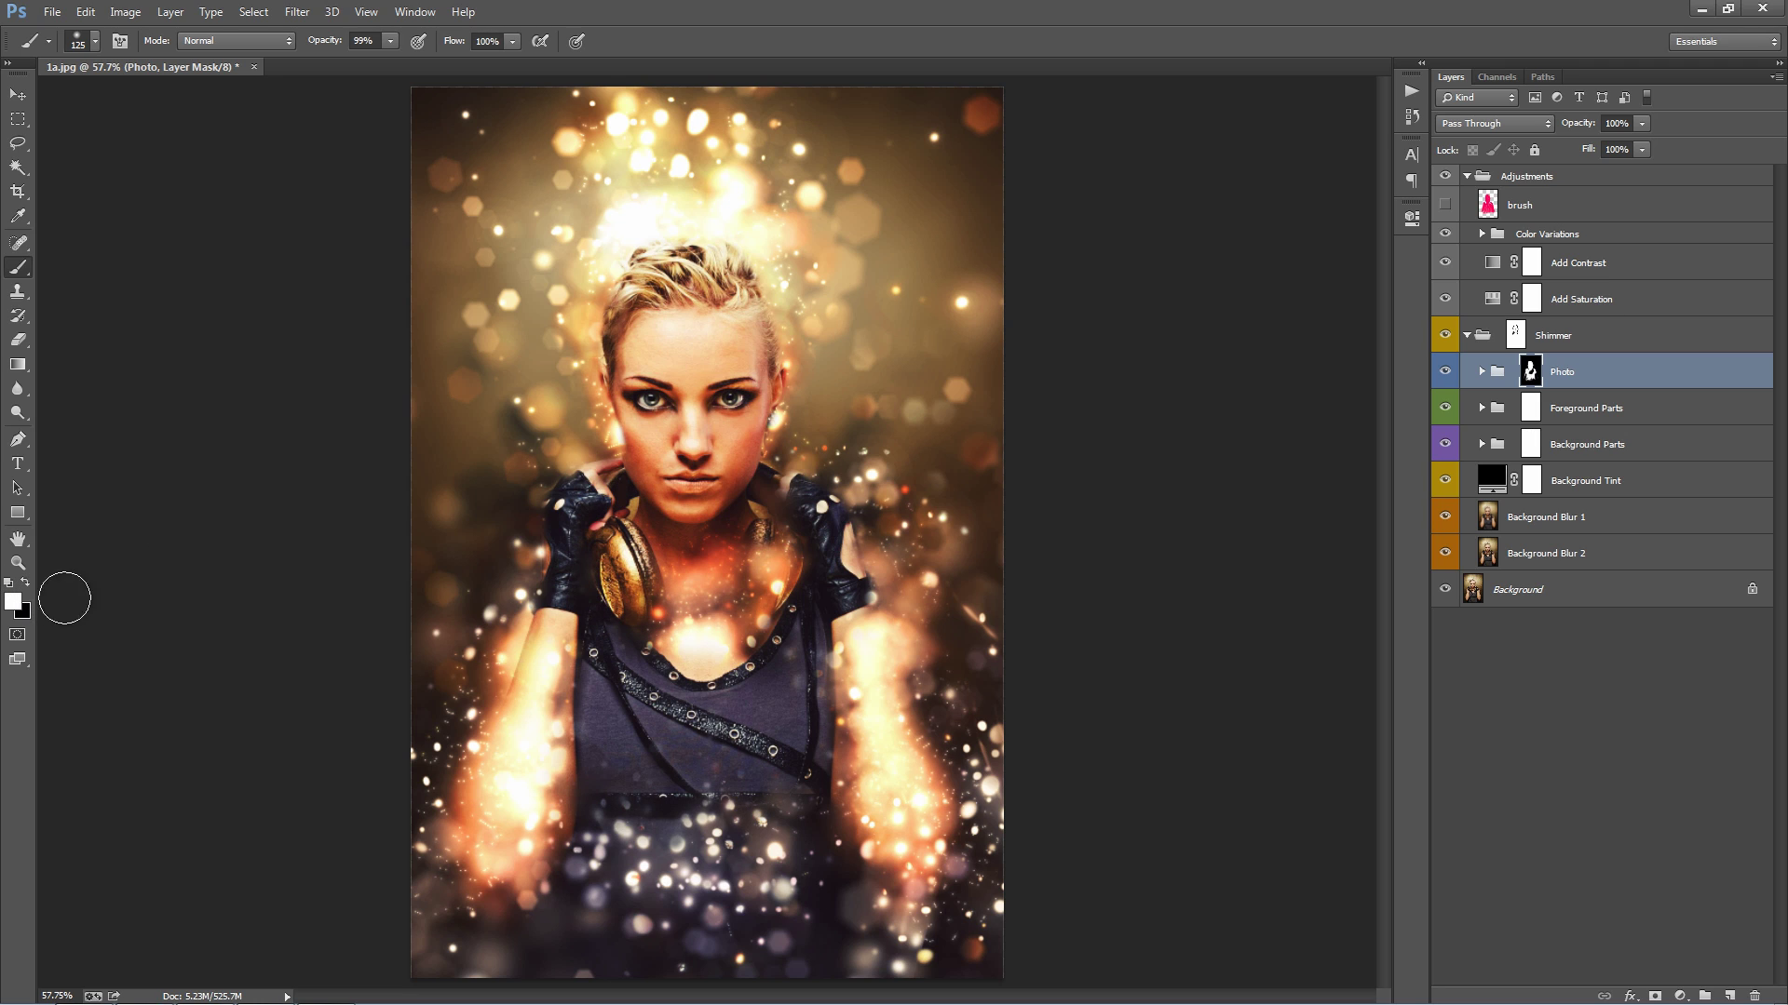
pyautogui.press('[')
pyautogui.press('[')
pyautogui.moveTo(779, 607)
pyautogui.mouseDown()
pyautogui.moveTo(788, 525)
pyautogui.moveTo(781, 609)
pyautogui.moveTo(765, 547)
pyautogui.moveTo(764, 621)
pyautogui.moveTo(752, 573)
pyautogui.moveTo(765, 555)
pyautogui.moveTo(775, 614)
pyautogui.mouseUp()
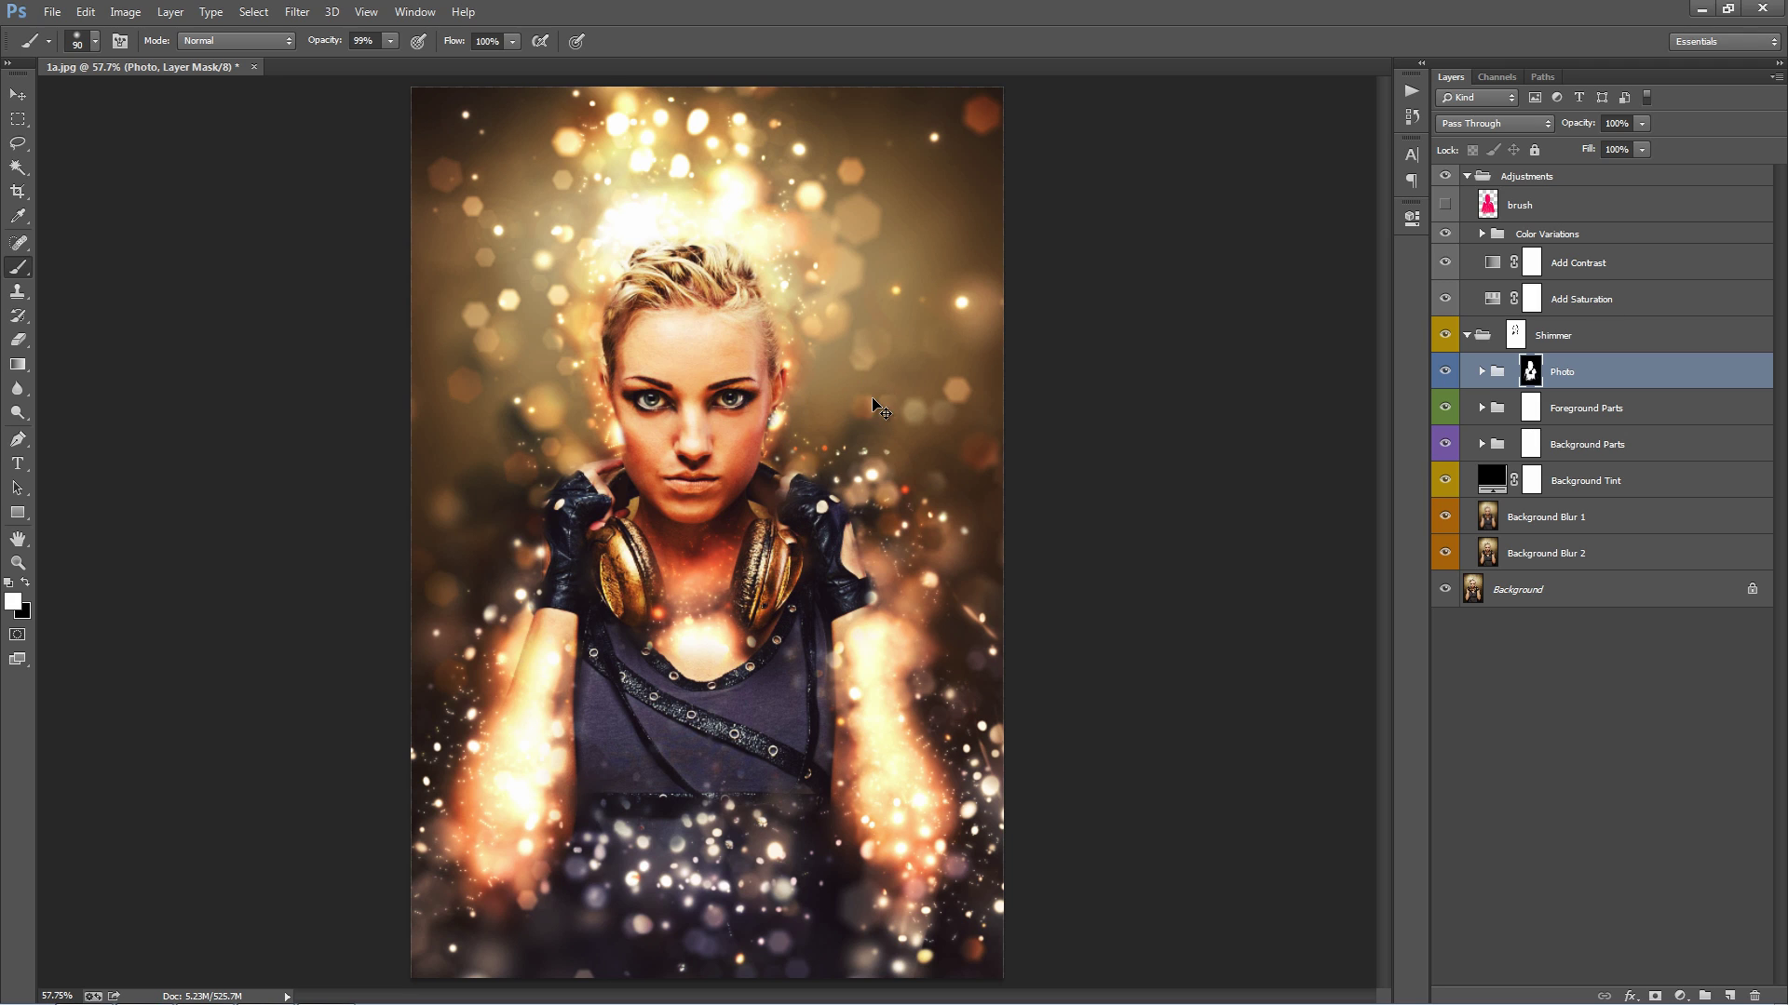
# - Expand the Foreground Parts group with the Move tool active and look through its sparkle layers
pyautogui.press('v')
pyautogui.click(1674, 368)
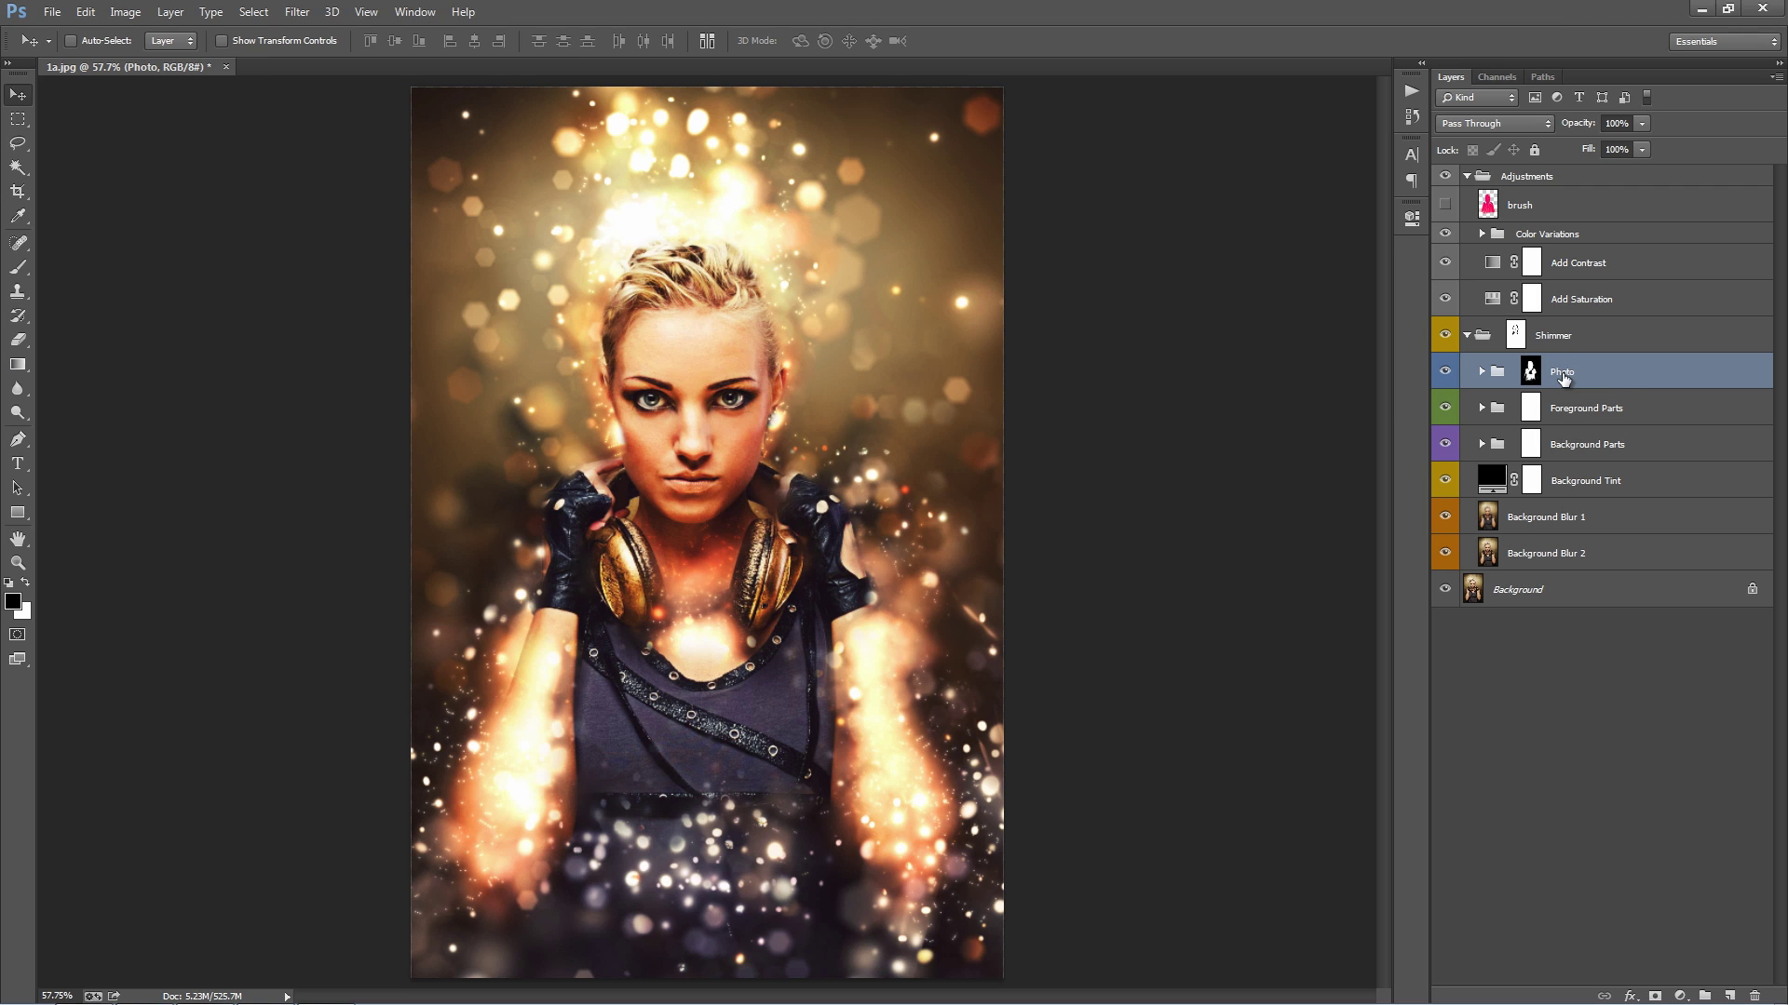
pyautogui.click(1584, 410)
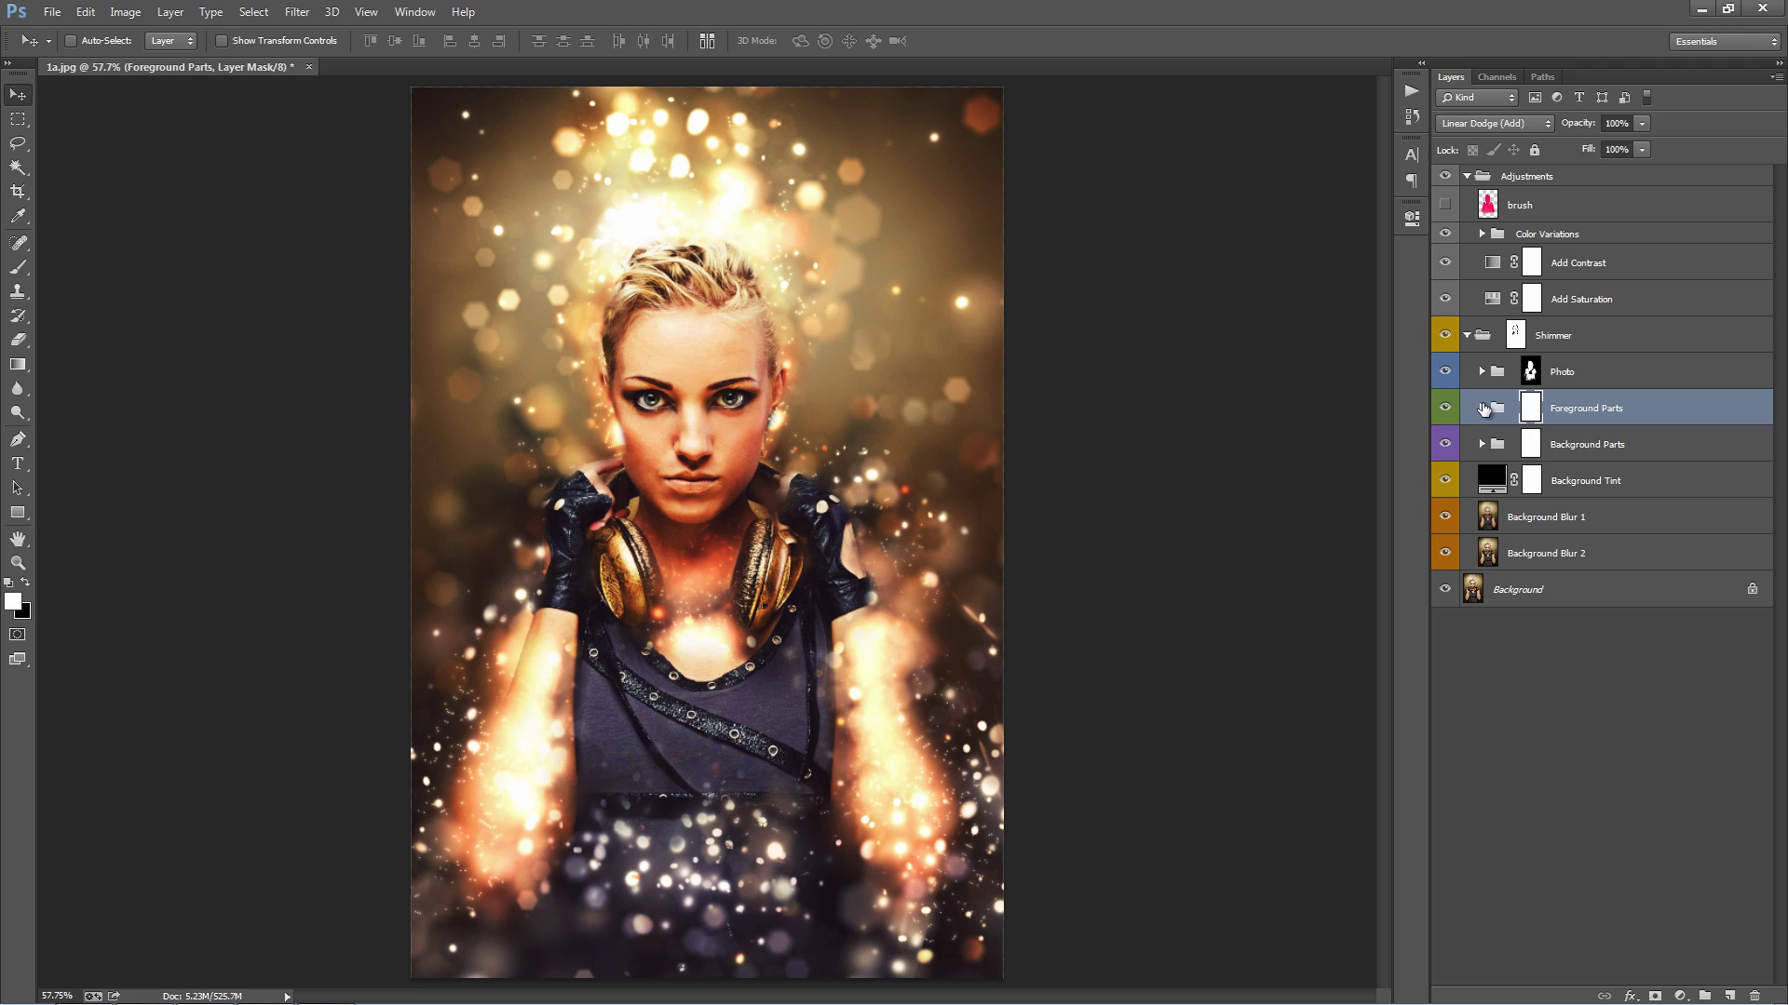
pyautogui.click(1481, 407)
pyautogui.scroll(-5, 1534, 482)
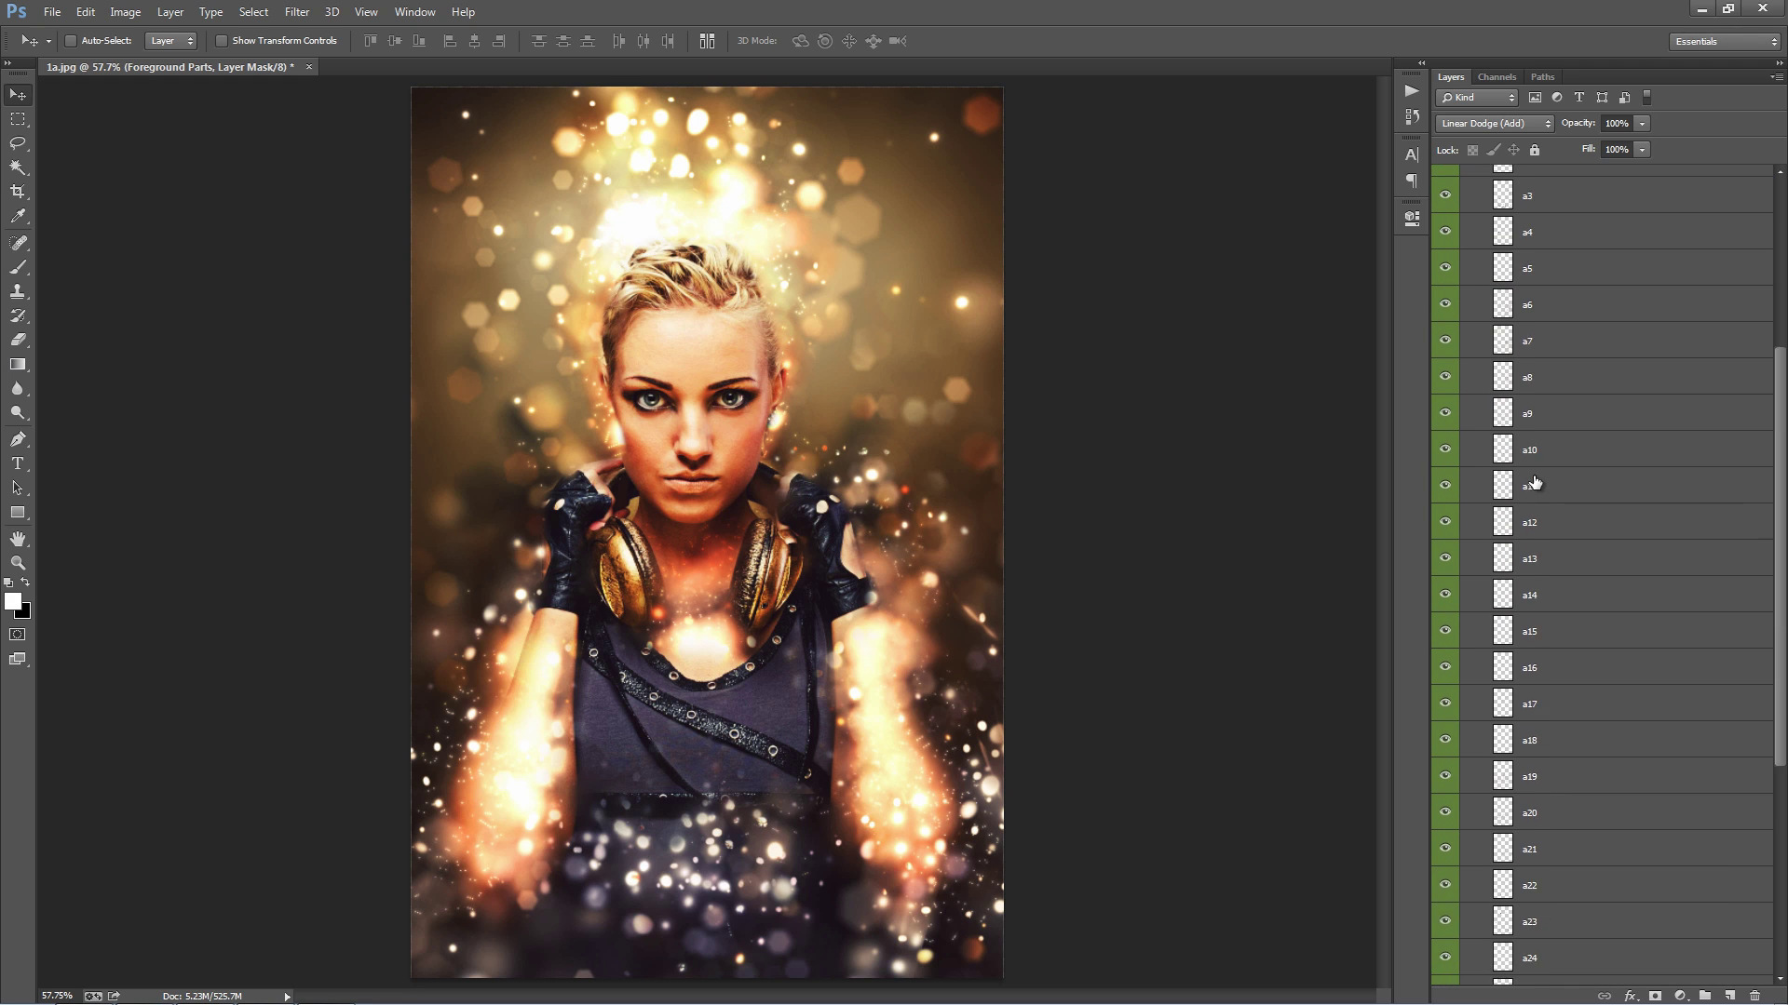
pyautogui.scroll(-4, 1534, 482)
pyautogui.scroll(5, 1534, 482)
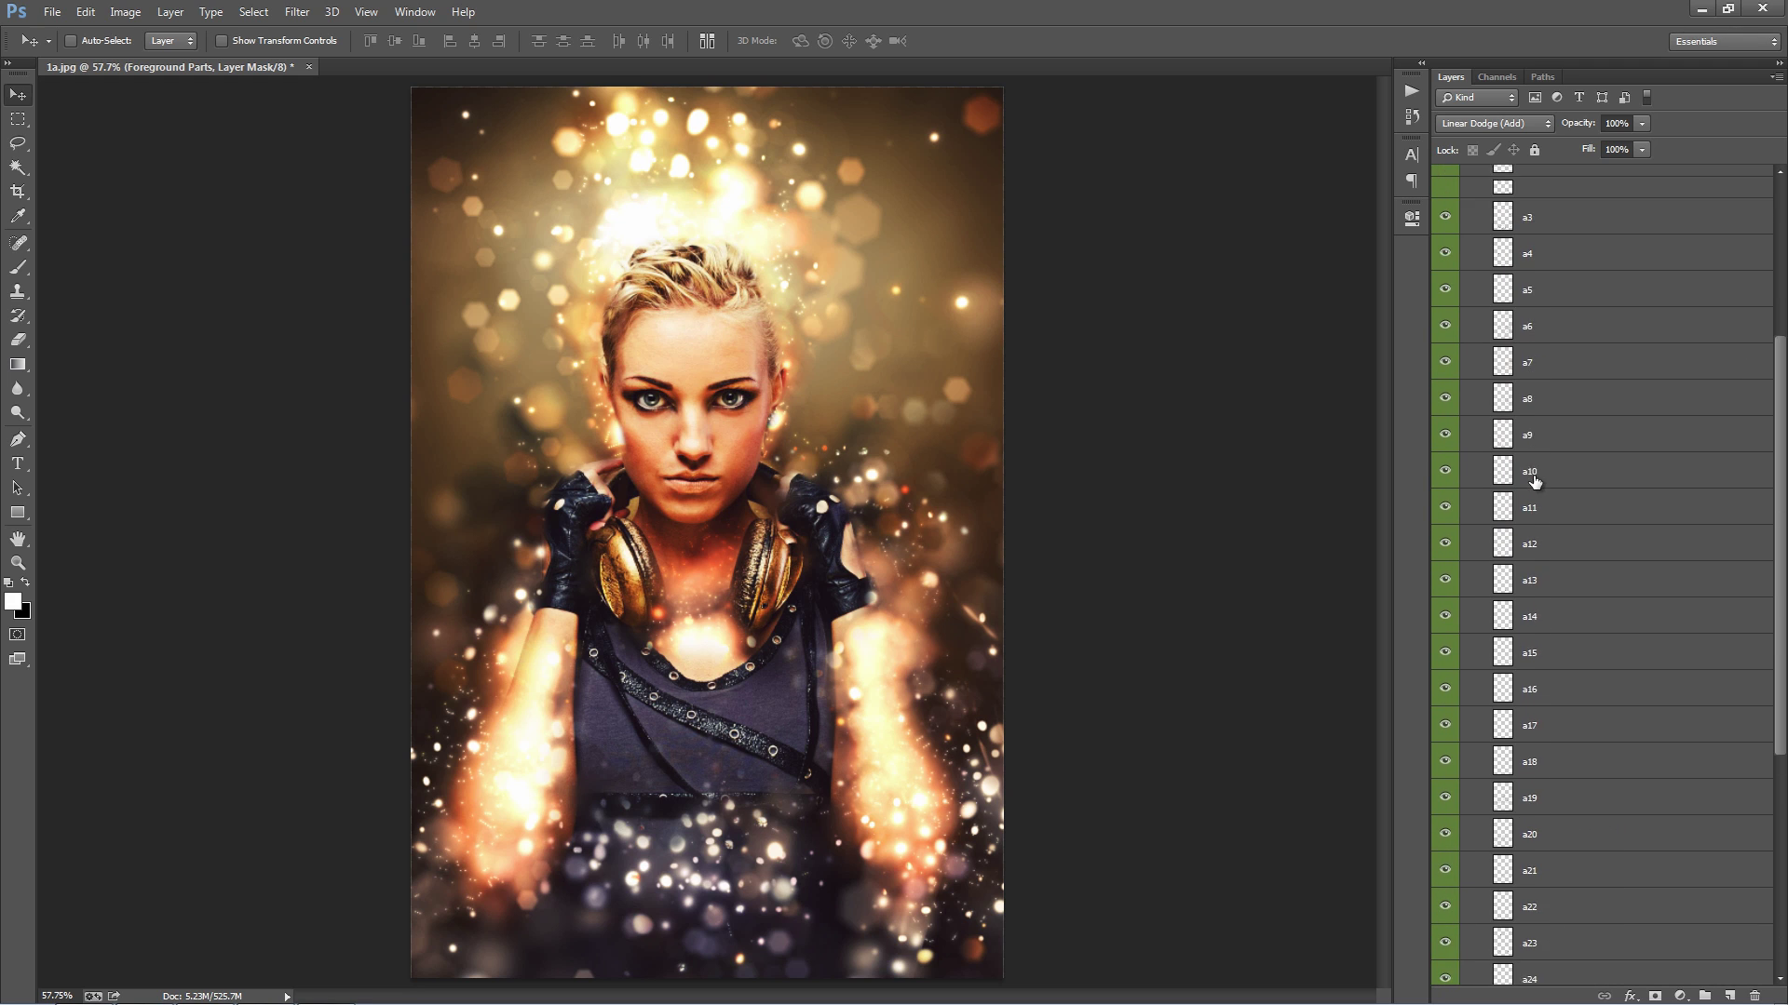
pyautogui.scroll(3, 1534, 480)
# - Move the a2 and a3 sparkle layers to new positions and rotate a3 by 0.40°
pyautogui.click(1568, 313)
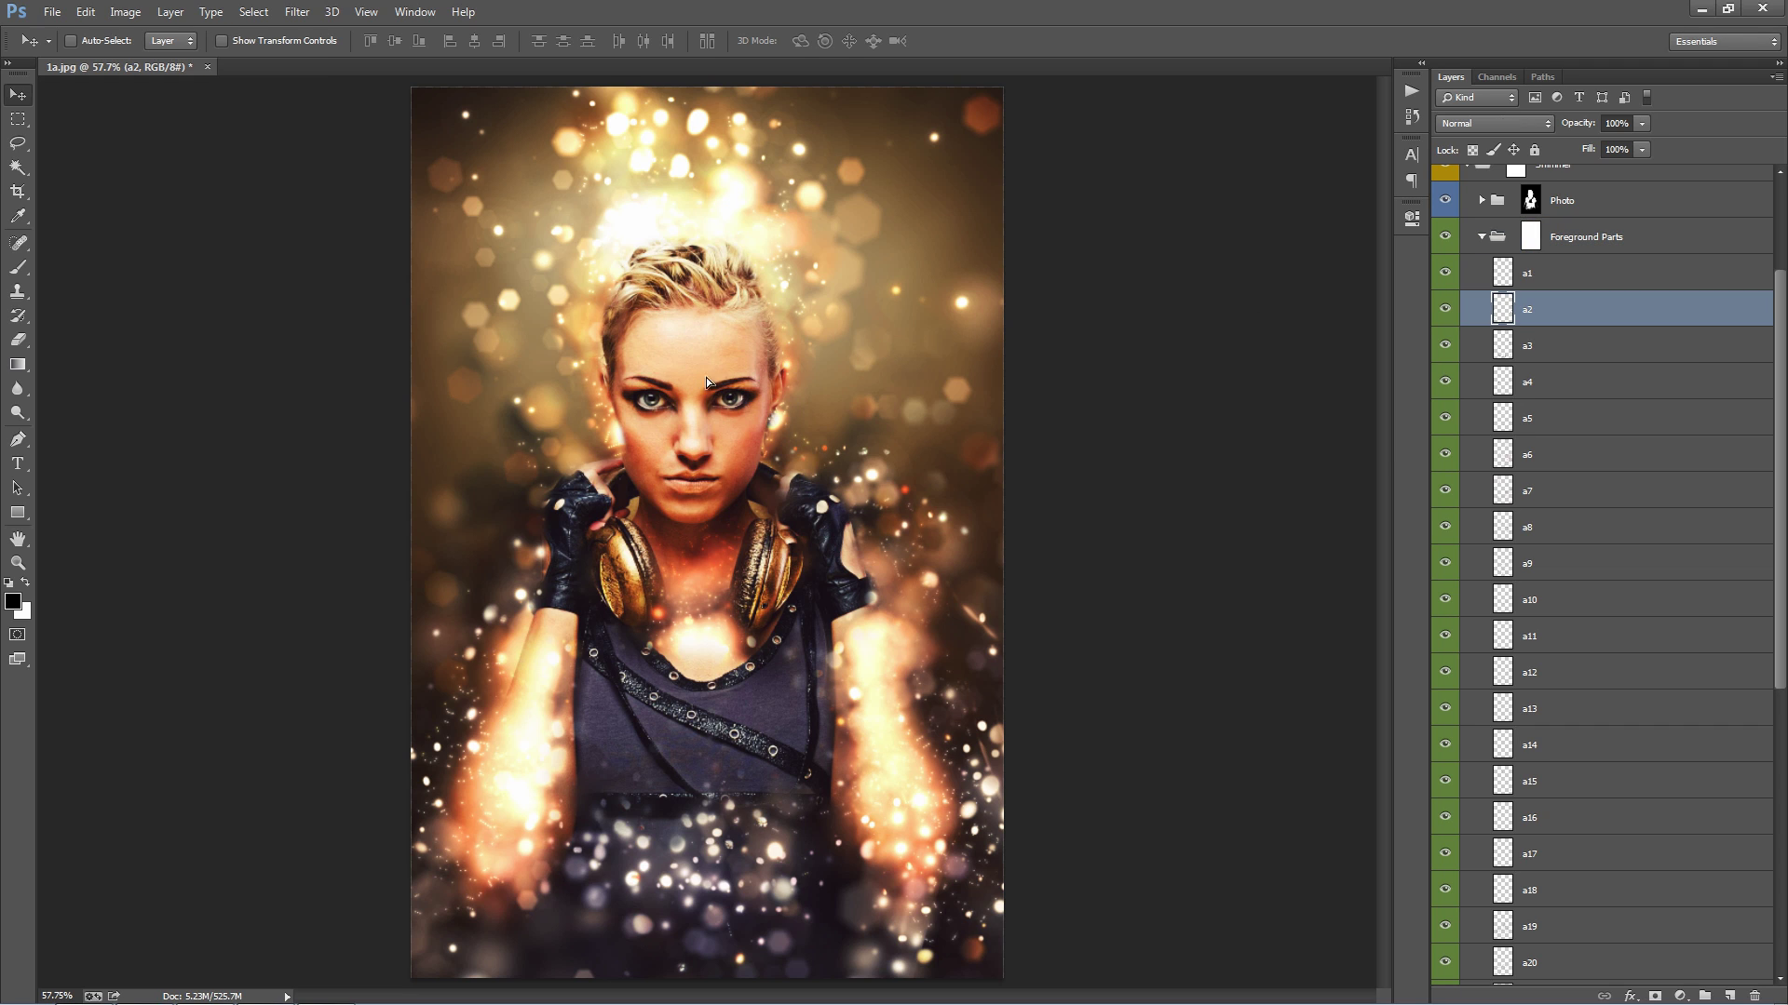
pyautogui.moveTo(706, 377); pyautogui.dragTo(803, 316)
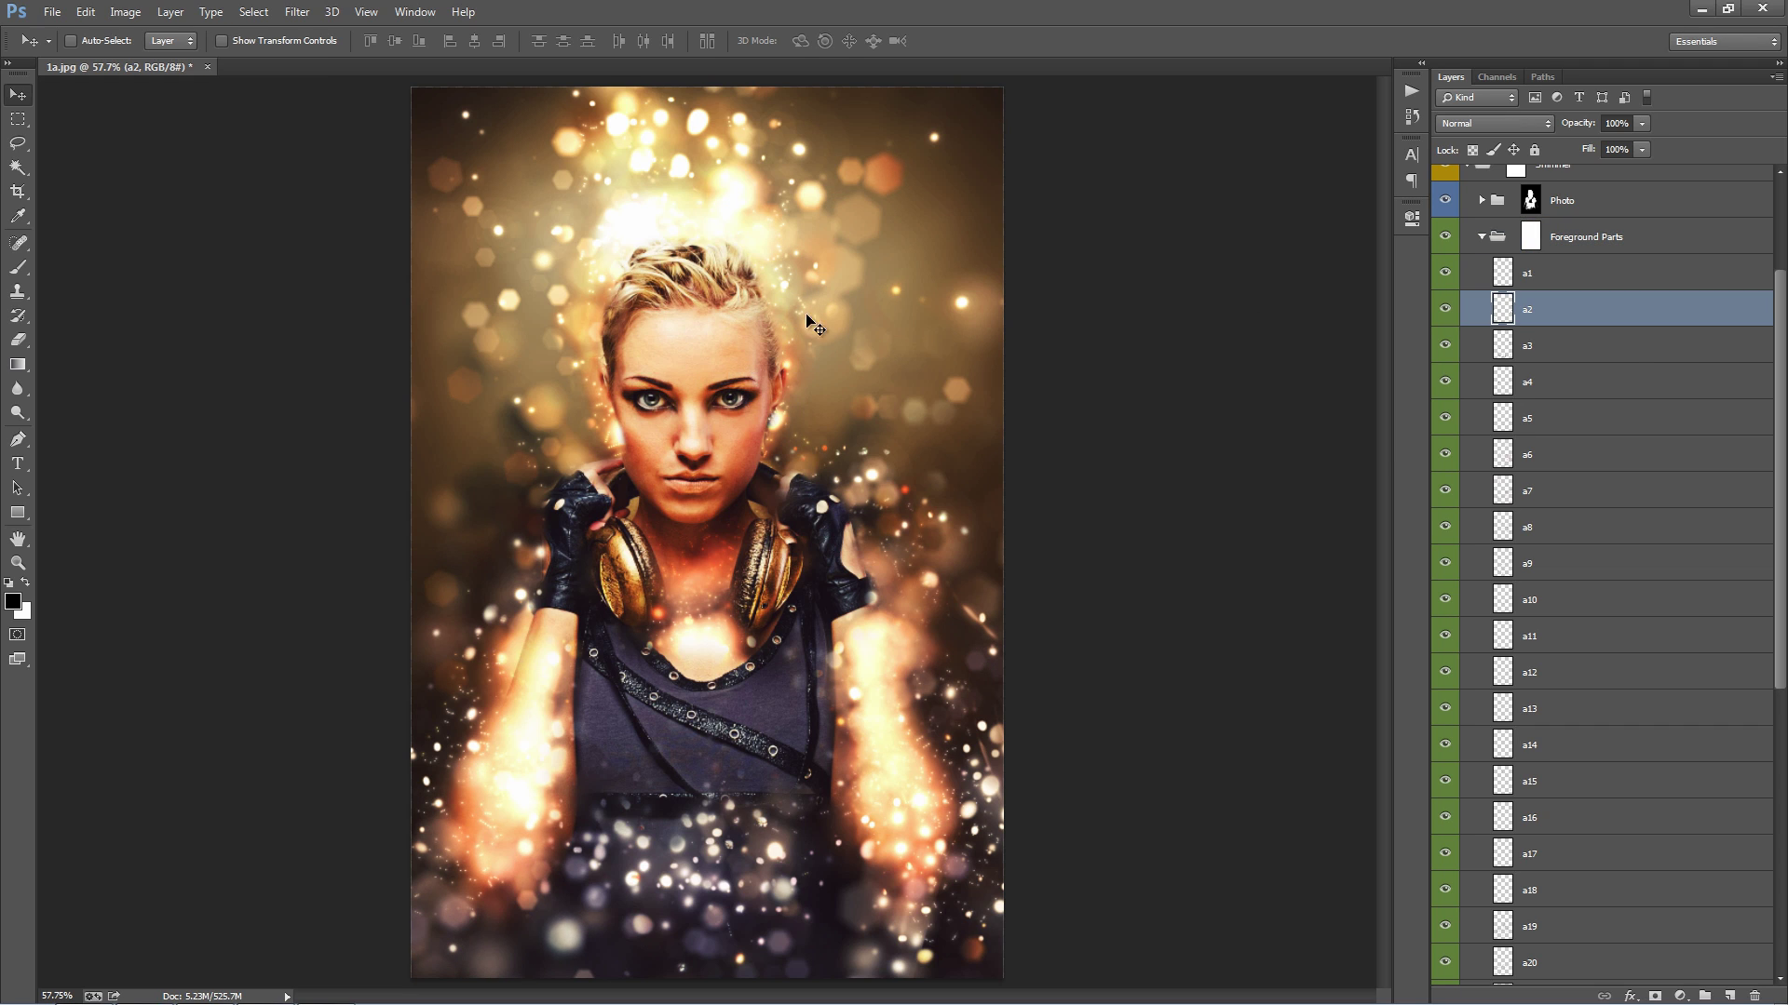
pyautogui.click(1546, 345)
pyautogui.moveTo(838, 376); pyautogui.dragTo(779, 380)
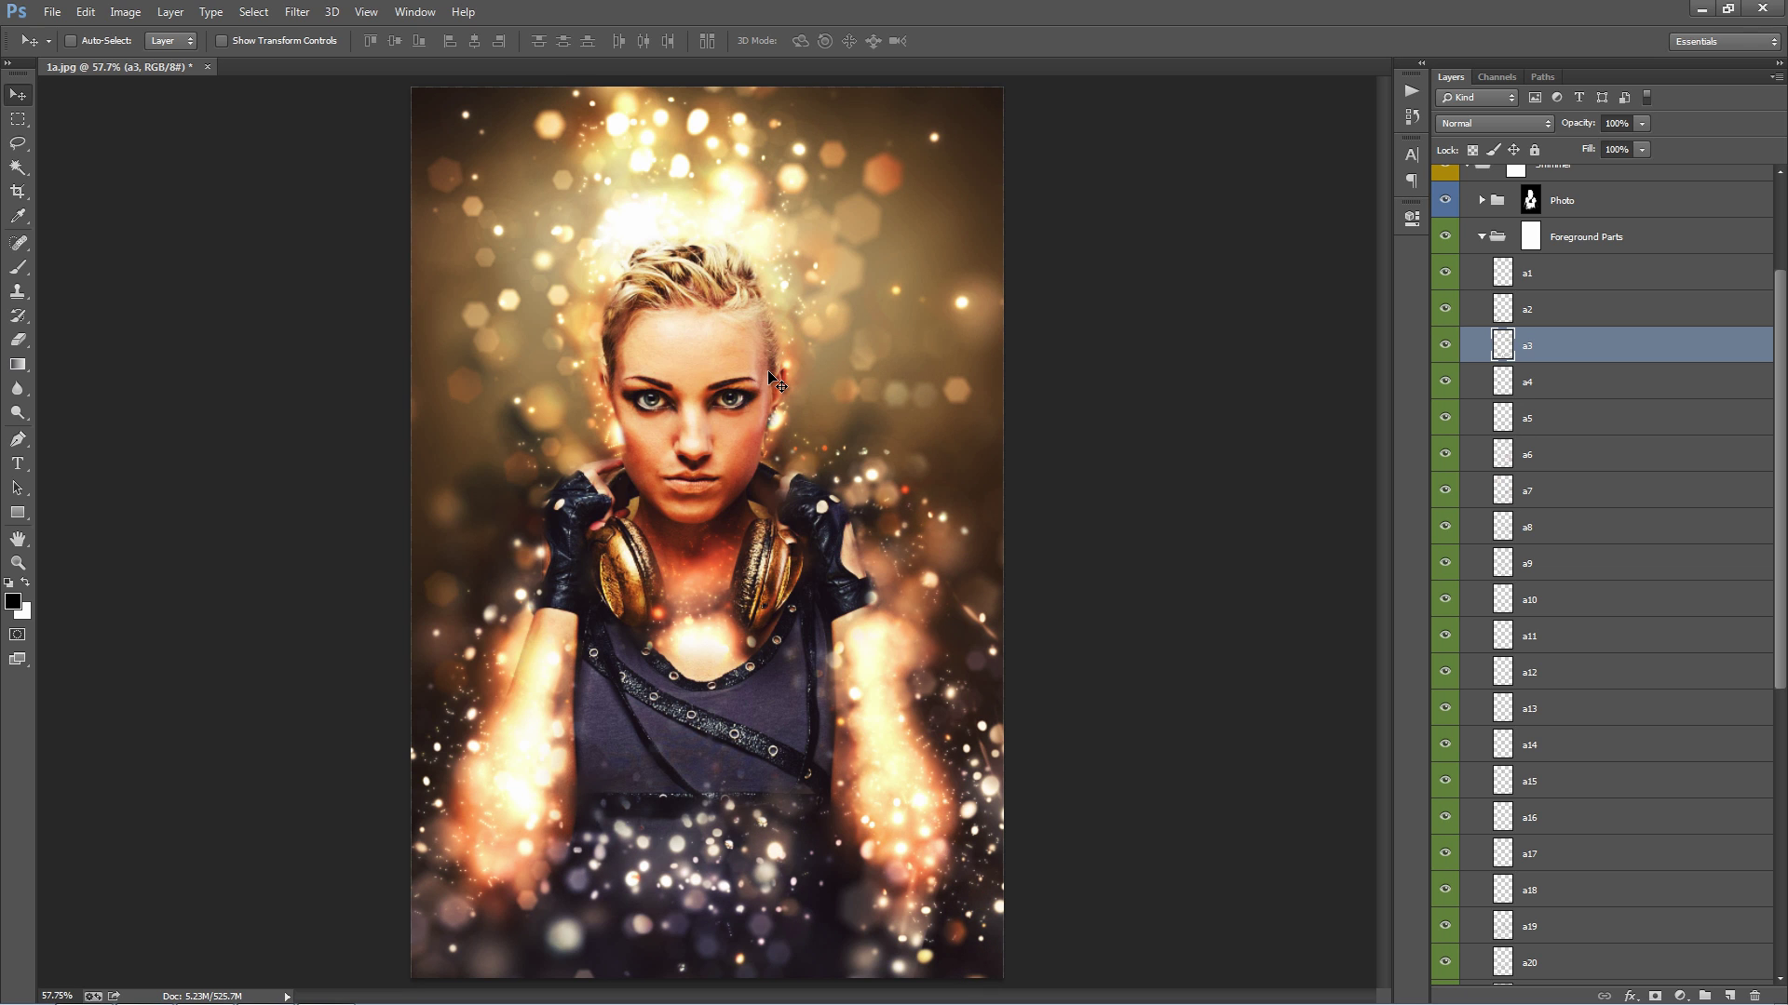
pyautogui.hotkey('ctrl', 't')
pyautogui.moveTo(240, 470)
pyautogui.mouseDown()
pyautogui.moveTo(298, 289)
pyautogui.moveTo(247, 434)
pyautogui.moveTo(257, 480)
pyautogui.mouseUp()
pyautogui.press('Return')
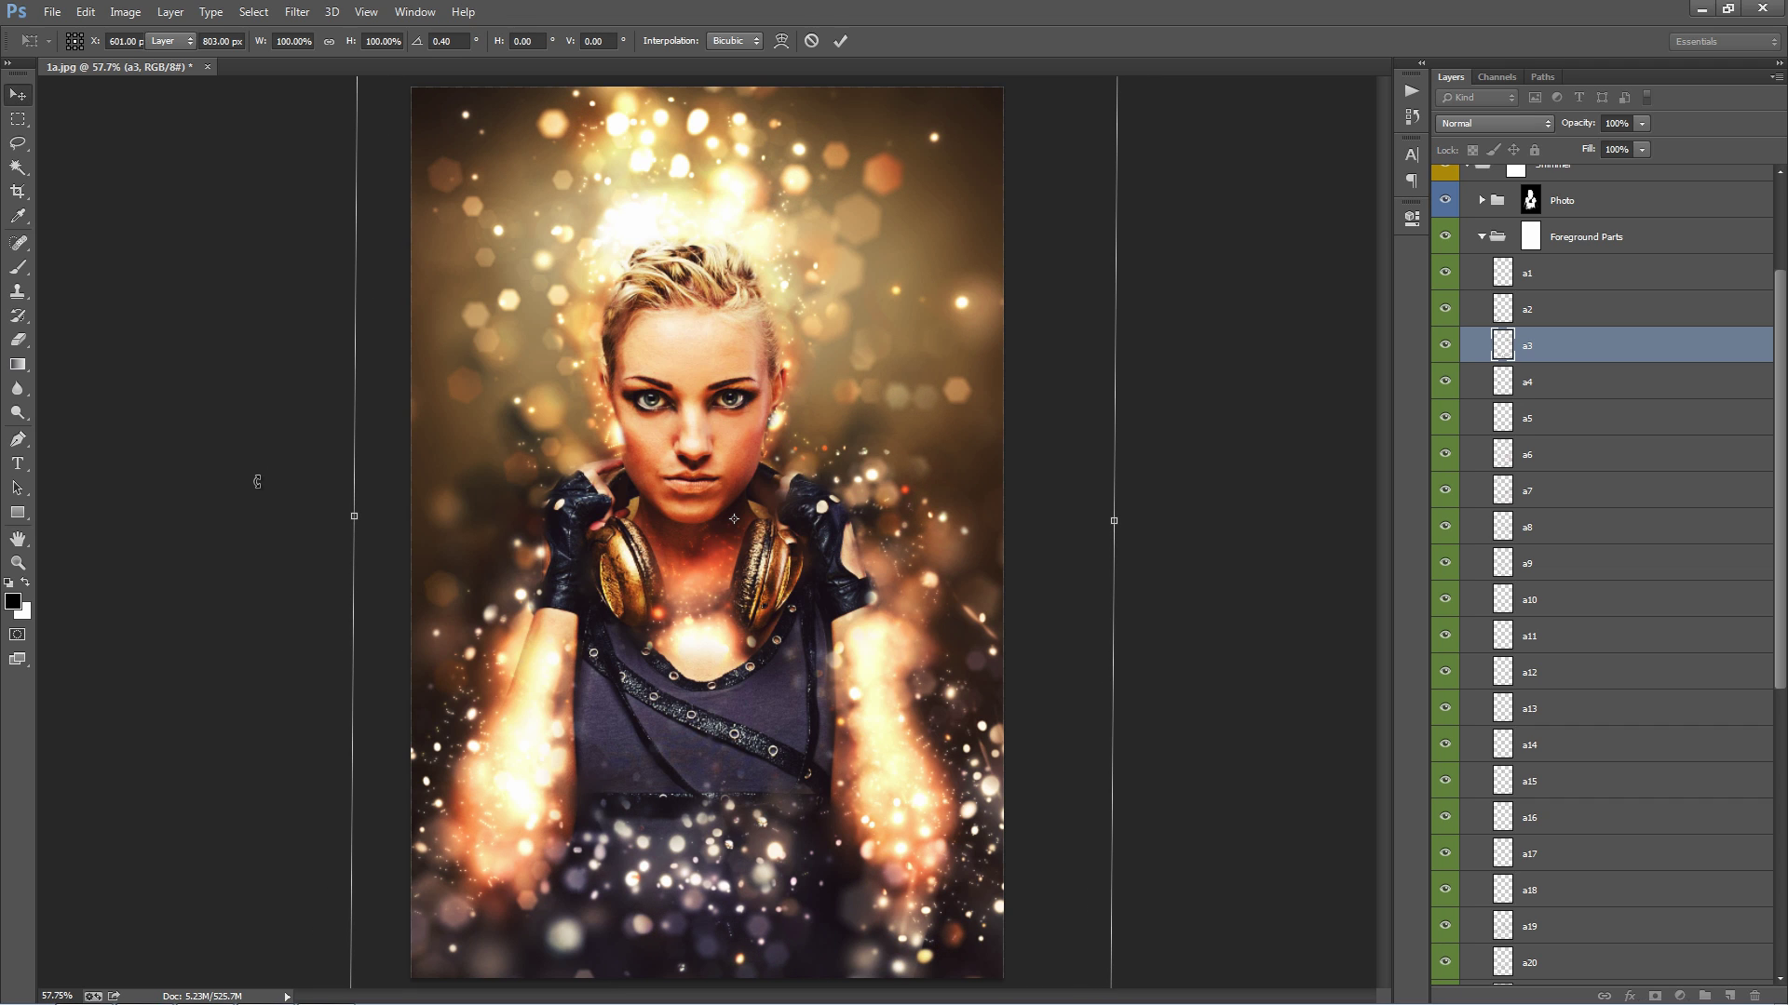
# - Duplicate the a3 sparkle layer directly below the original in the Foreground Parts group
pyautogui.click(1546, 396)
pyautogui.click(1585, 454)
pyautogui.click(1562, 350)
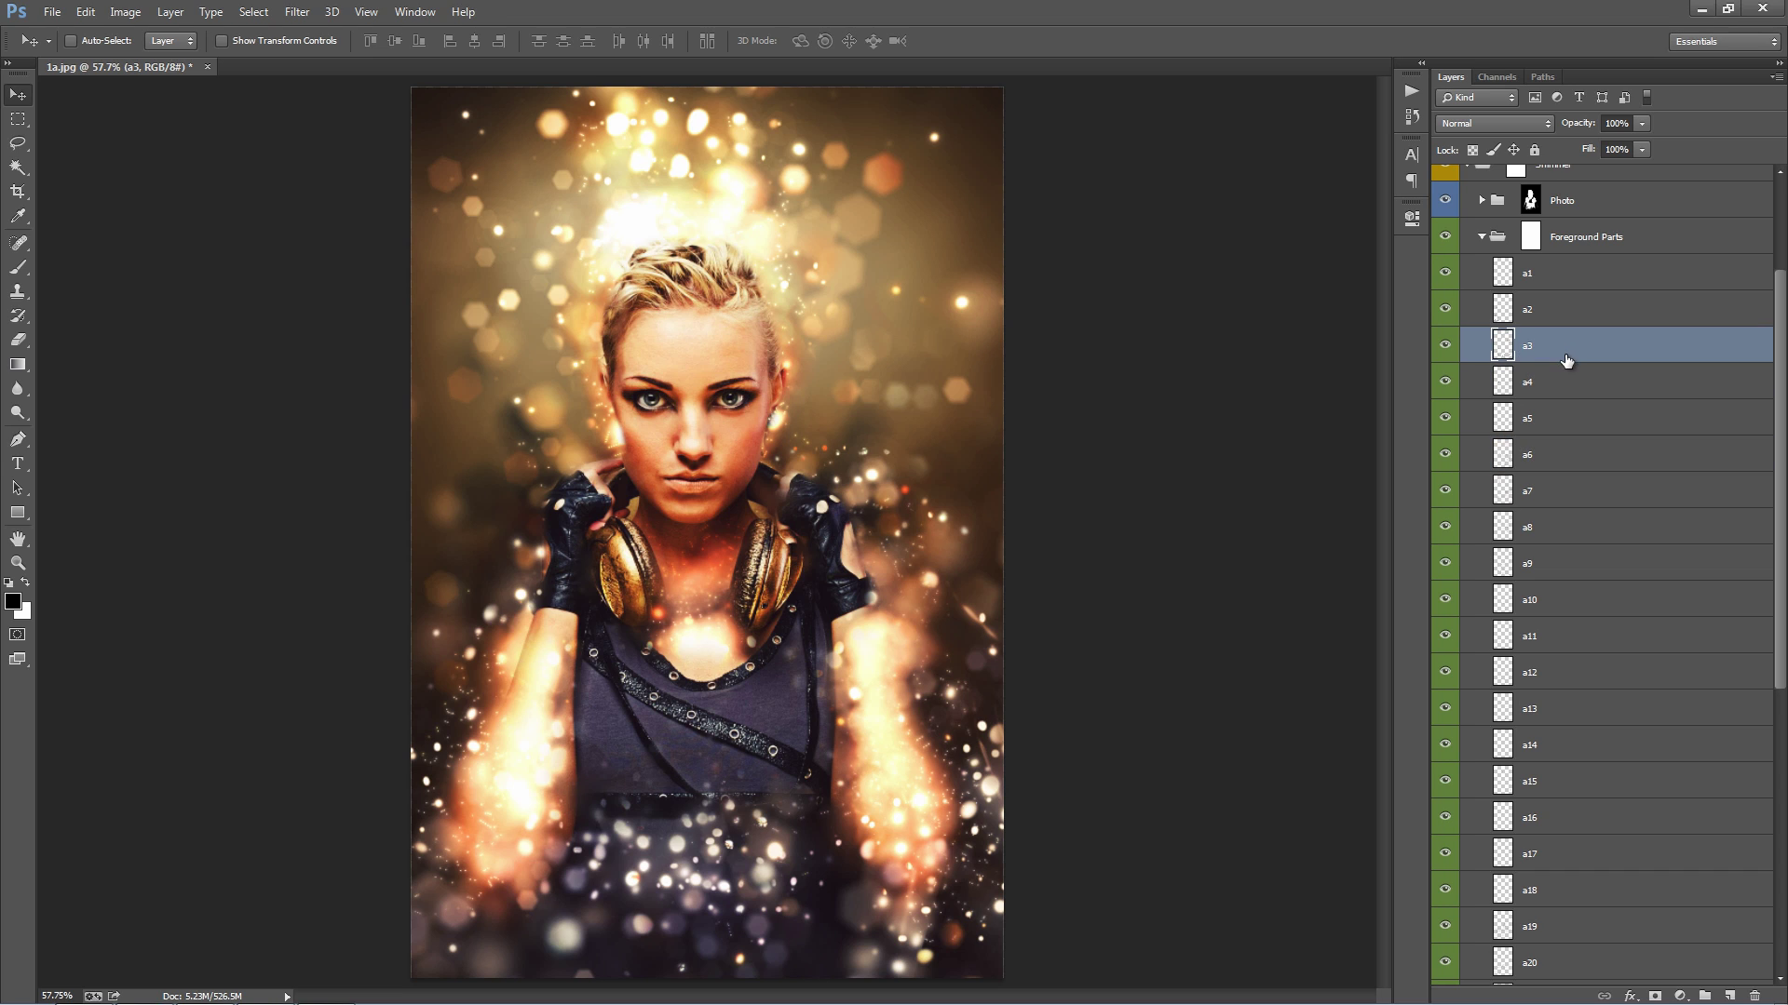
pyautogui.click(1562, 410)
pyautogui.click(1555, 346)
pyautogui.moveTo(1538, 350); pyautogui.dragTo(1558, 365)
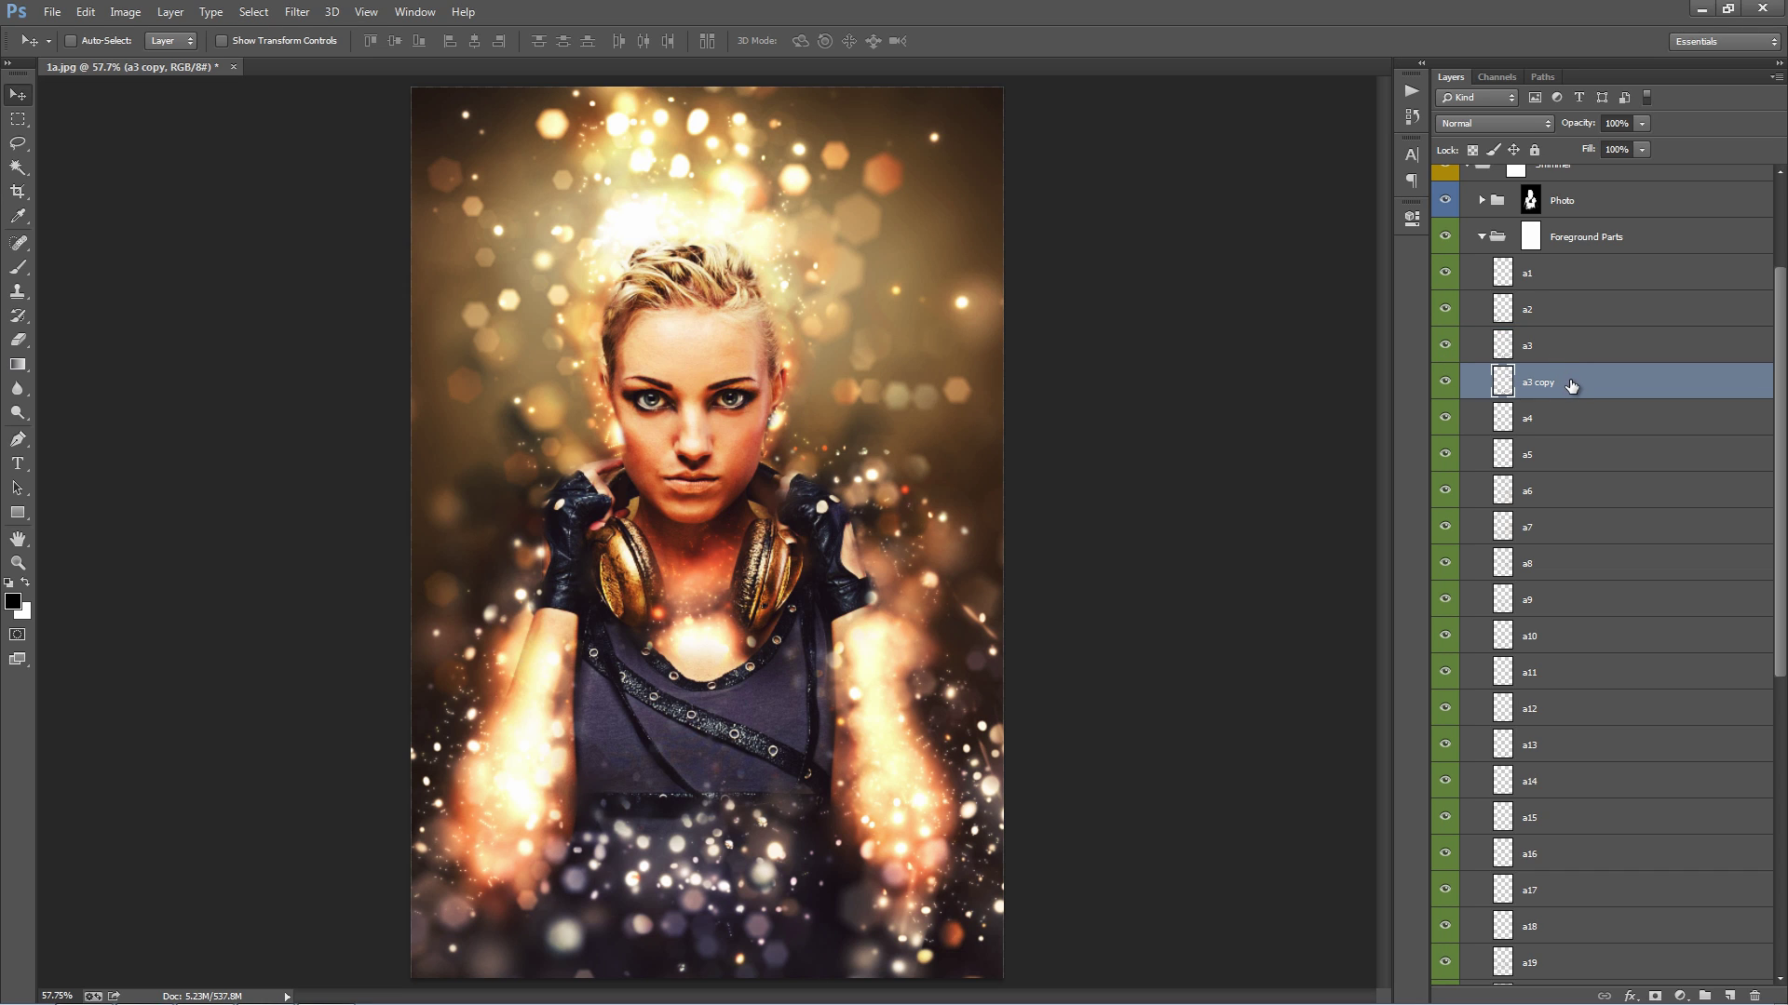
pyautogui.press('Delete')
pyautogui.click(1550, 355)
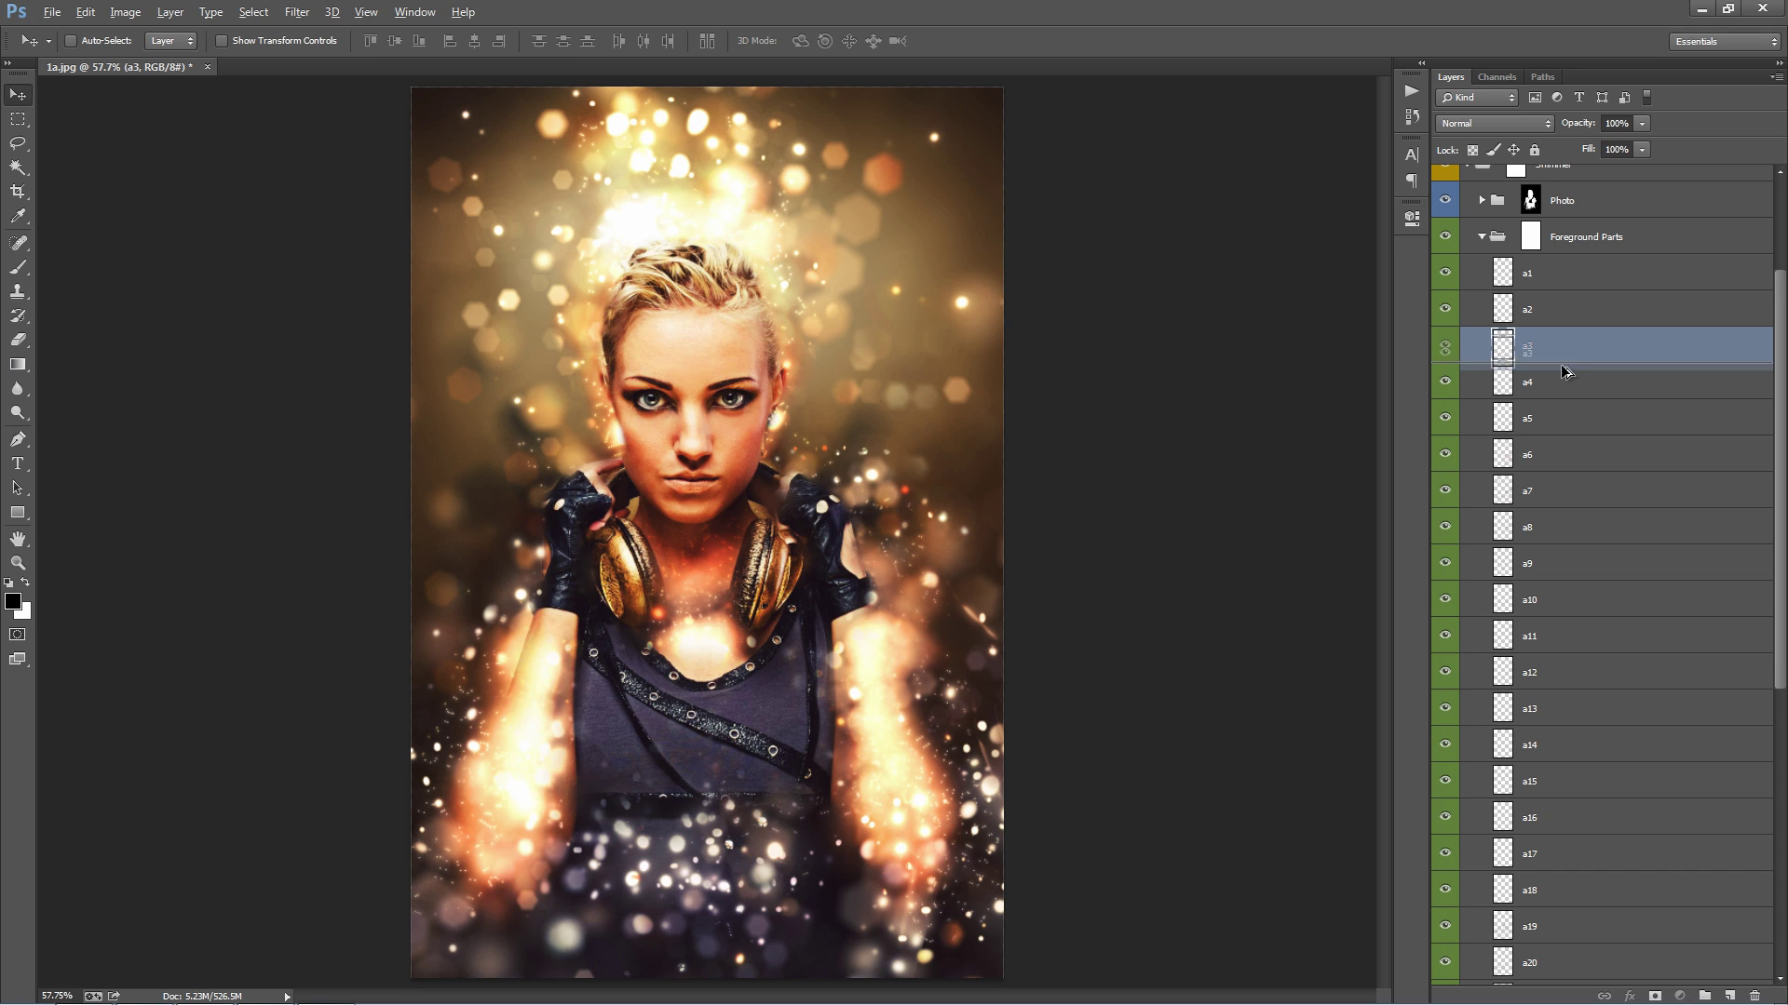
pyautogui.moveTo(1543, 352); pyautogui.dragTo(1550, 365)
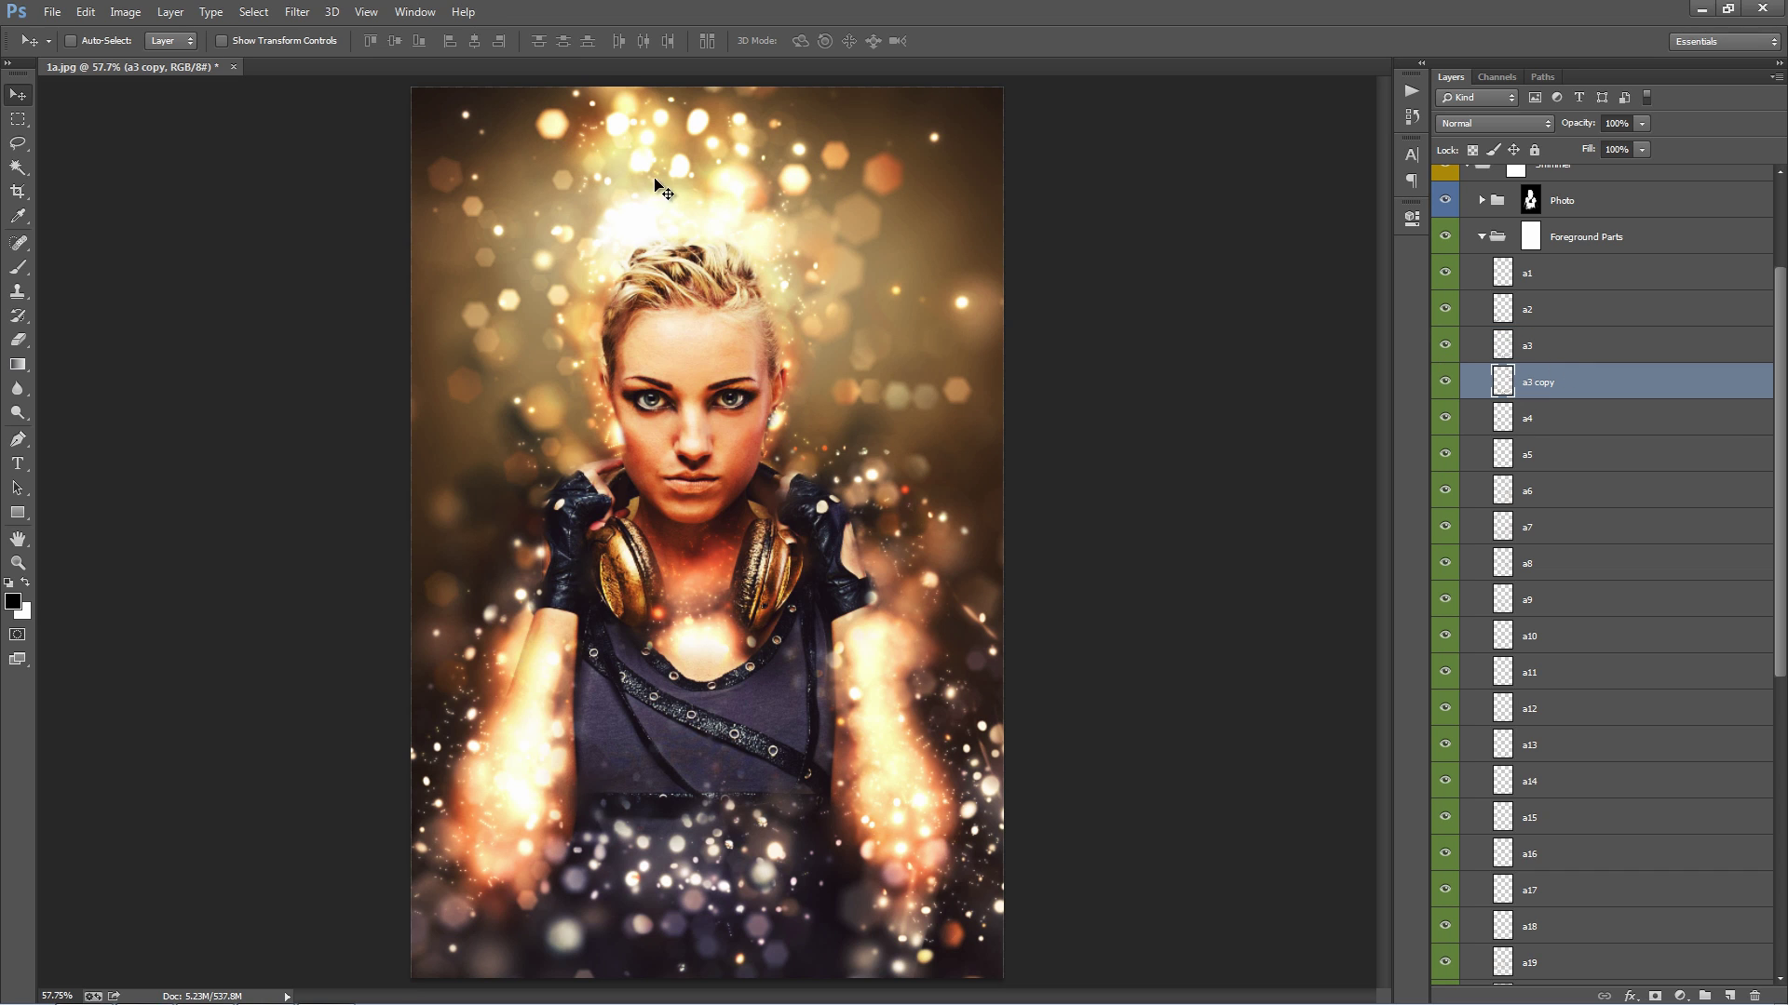
# - Try a second copy of a3 and a copy of a6, deleting each of these extra layers
pyautogui.moveTo(1571, 387); pyautogui.dragTo(1577, 395)
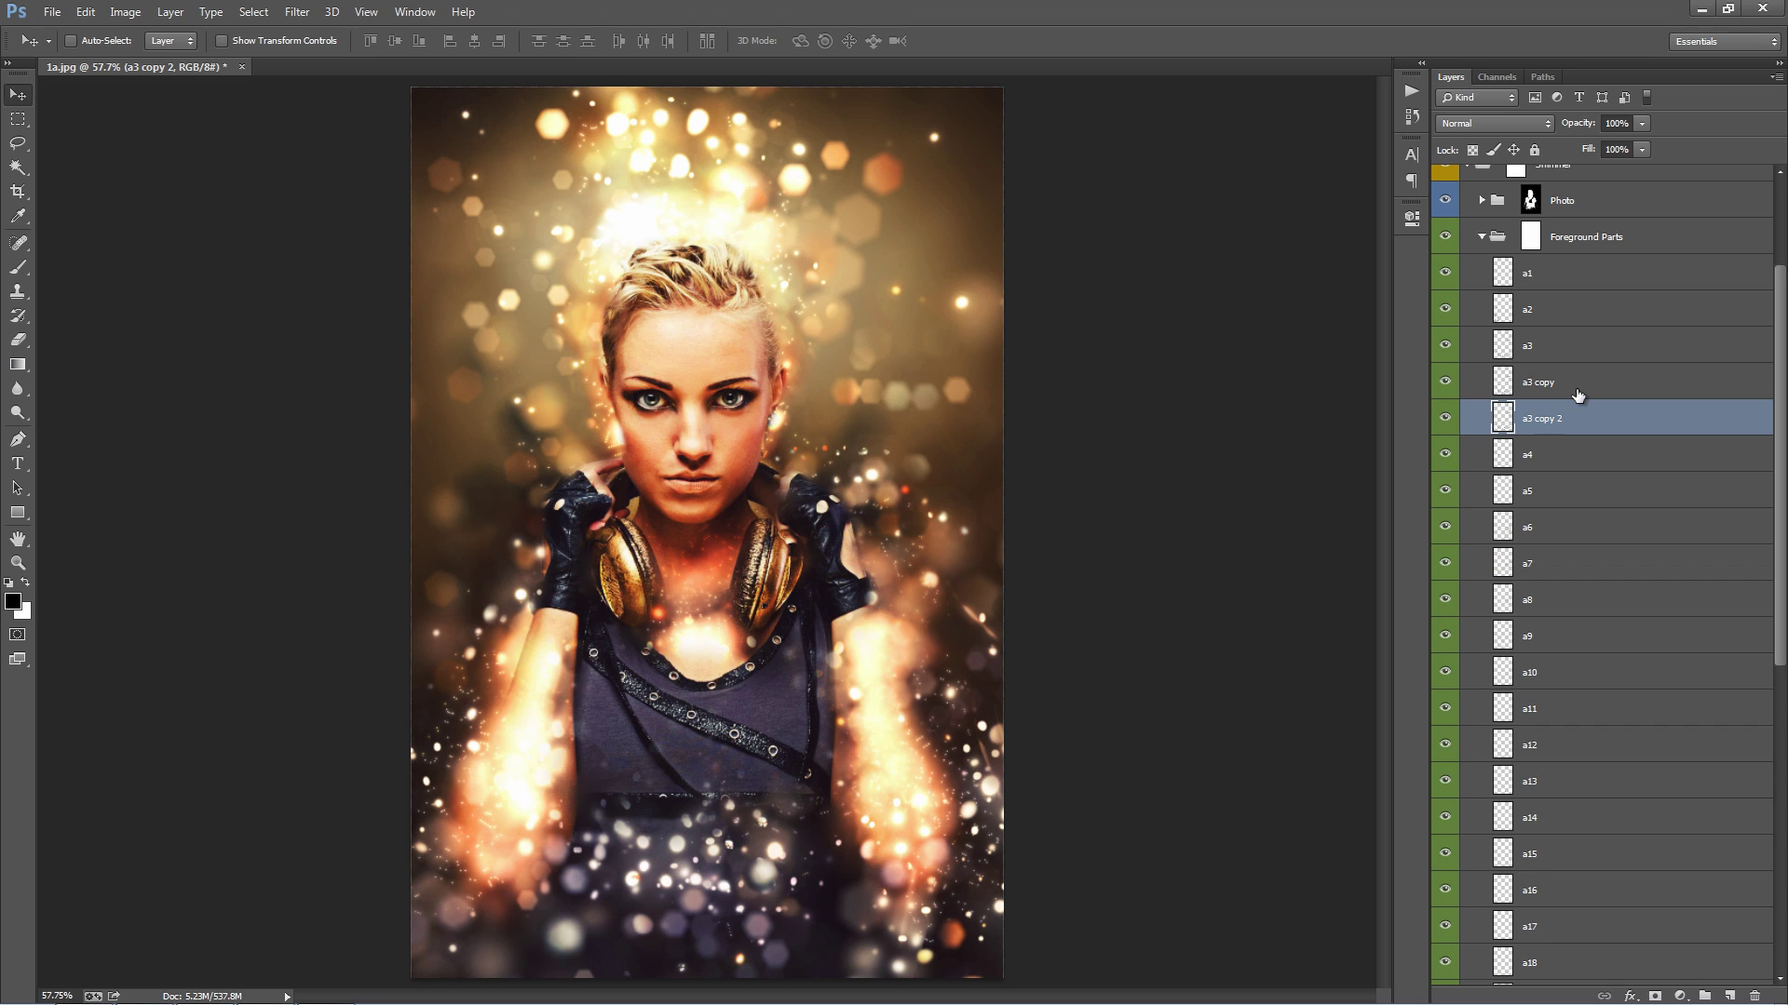
pyautogui.press('Delete')
pyautogui.click(1595, 498)
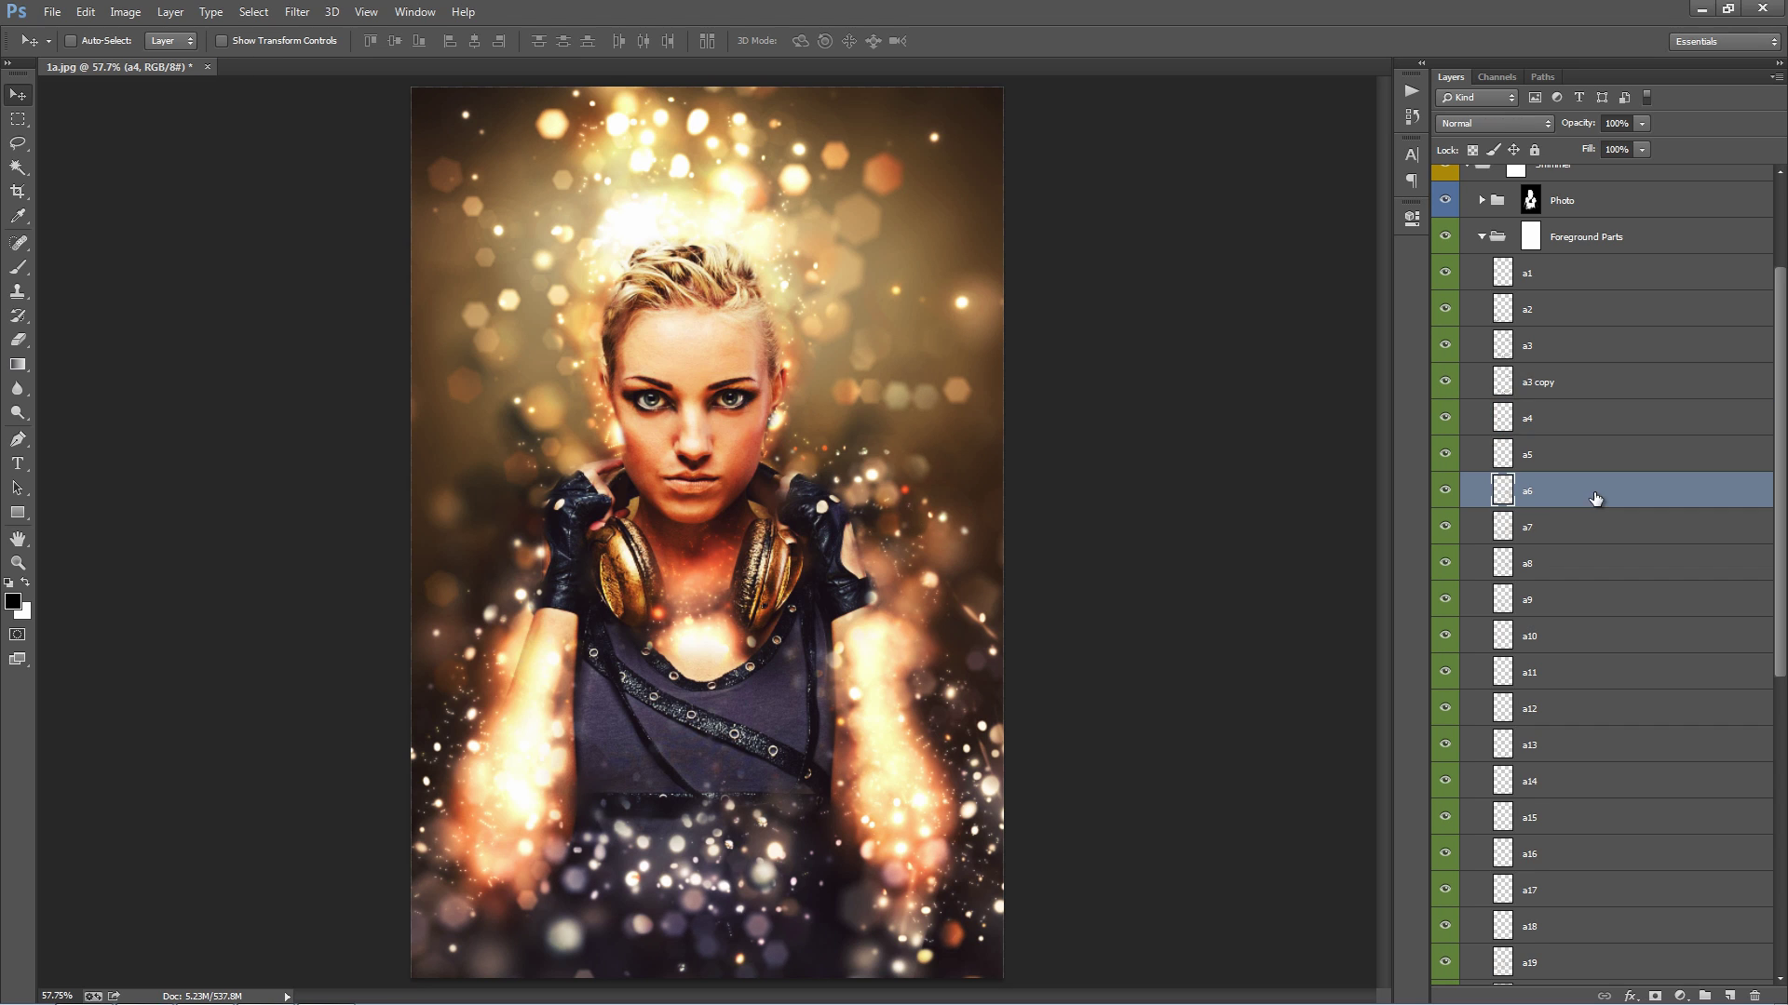
pyautogui.moveTo(1560, 499); pyautogui.dragTo(1573, 510)
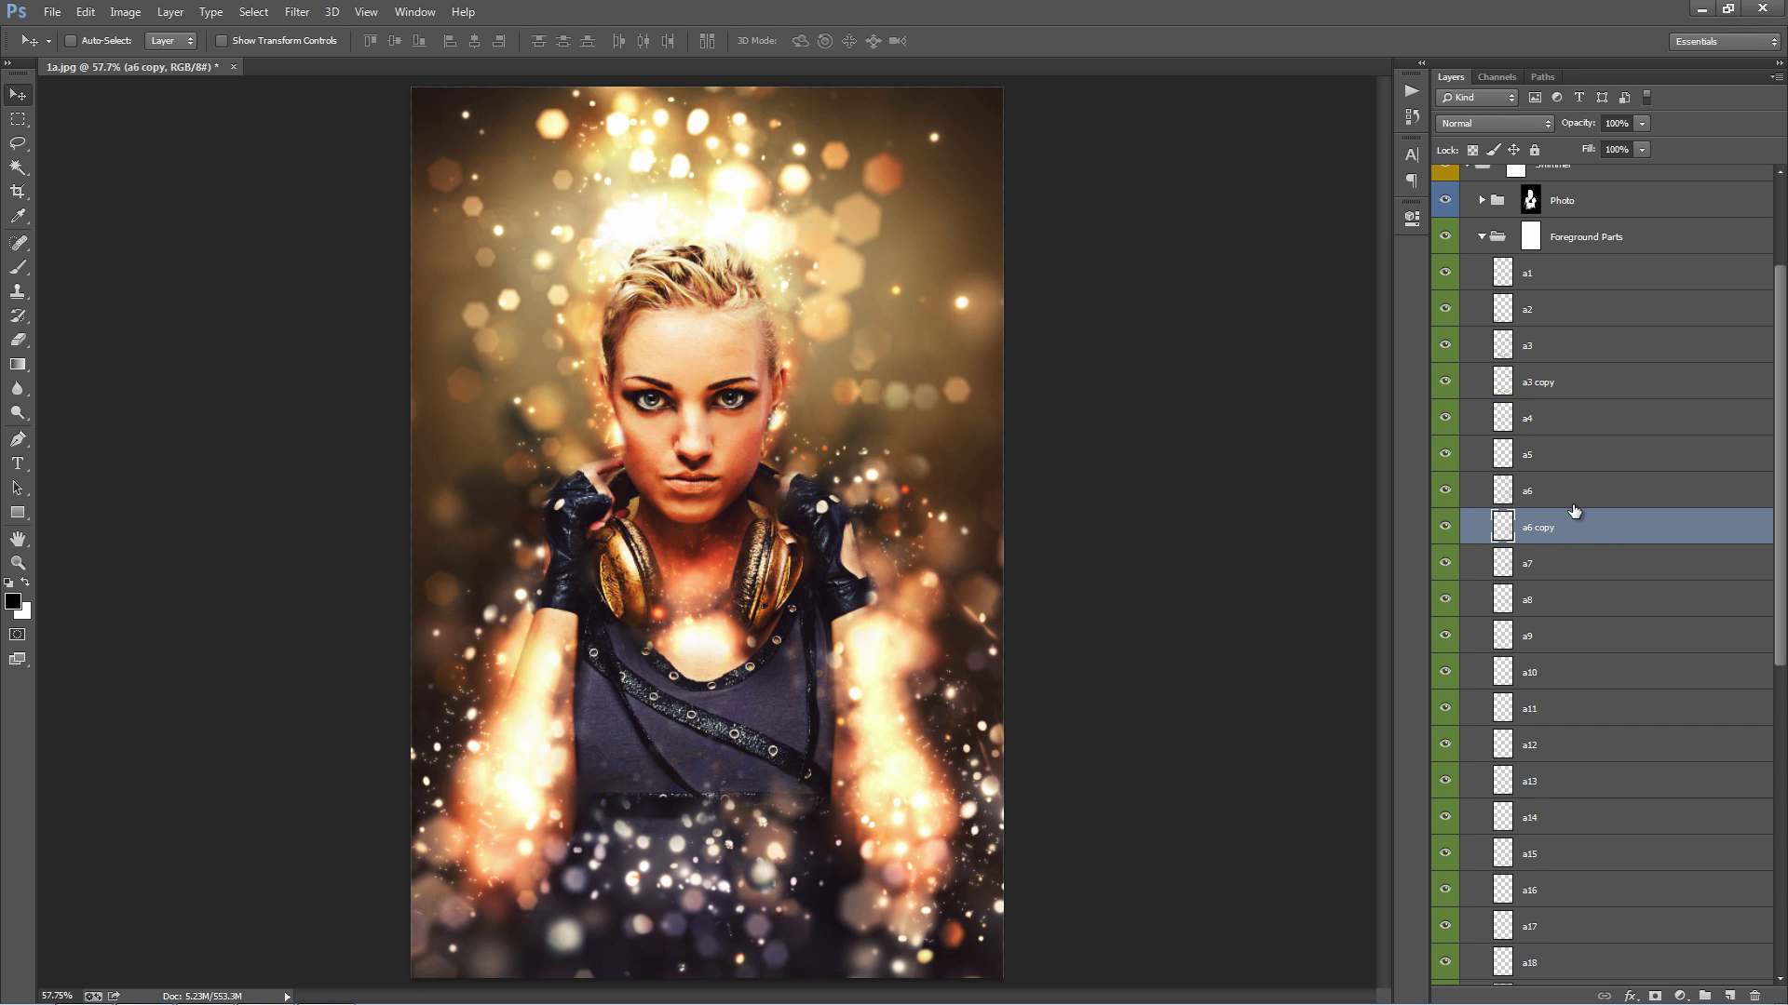
pyautogui.press('Delete')
# - Duplicate the a9, a12 and a7 sparkle layers and move the a7 copy toward the top of the portrait
pyautogui.scroll(-1, 1576, 522)
pyautogui.moveTo(1568, 529); pyautogui.dragTo(1573, 592)
pyautogui.scroll(-3, 1574, 556)
pyautogui.scroll(1, 1562, 549)
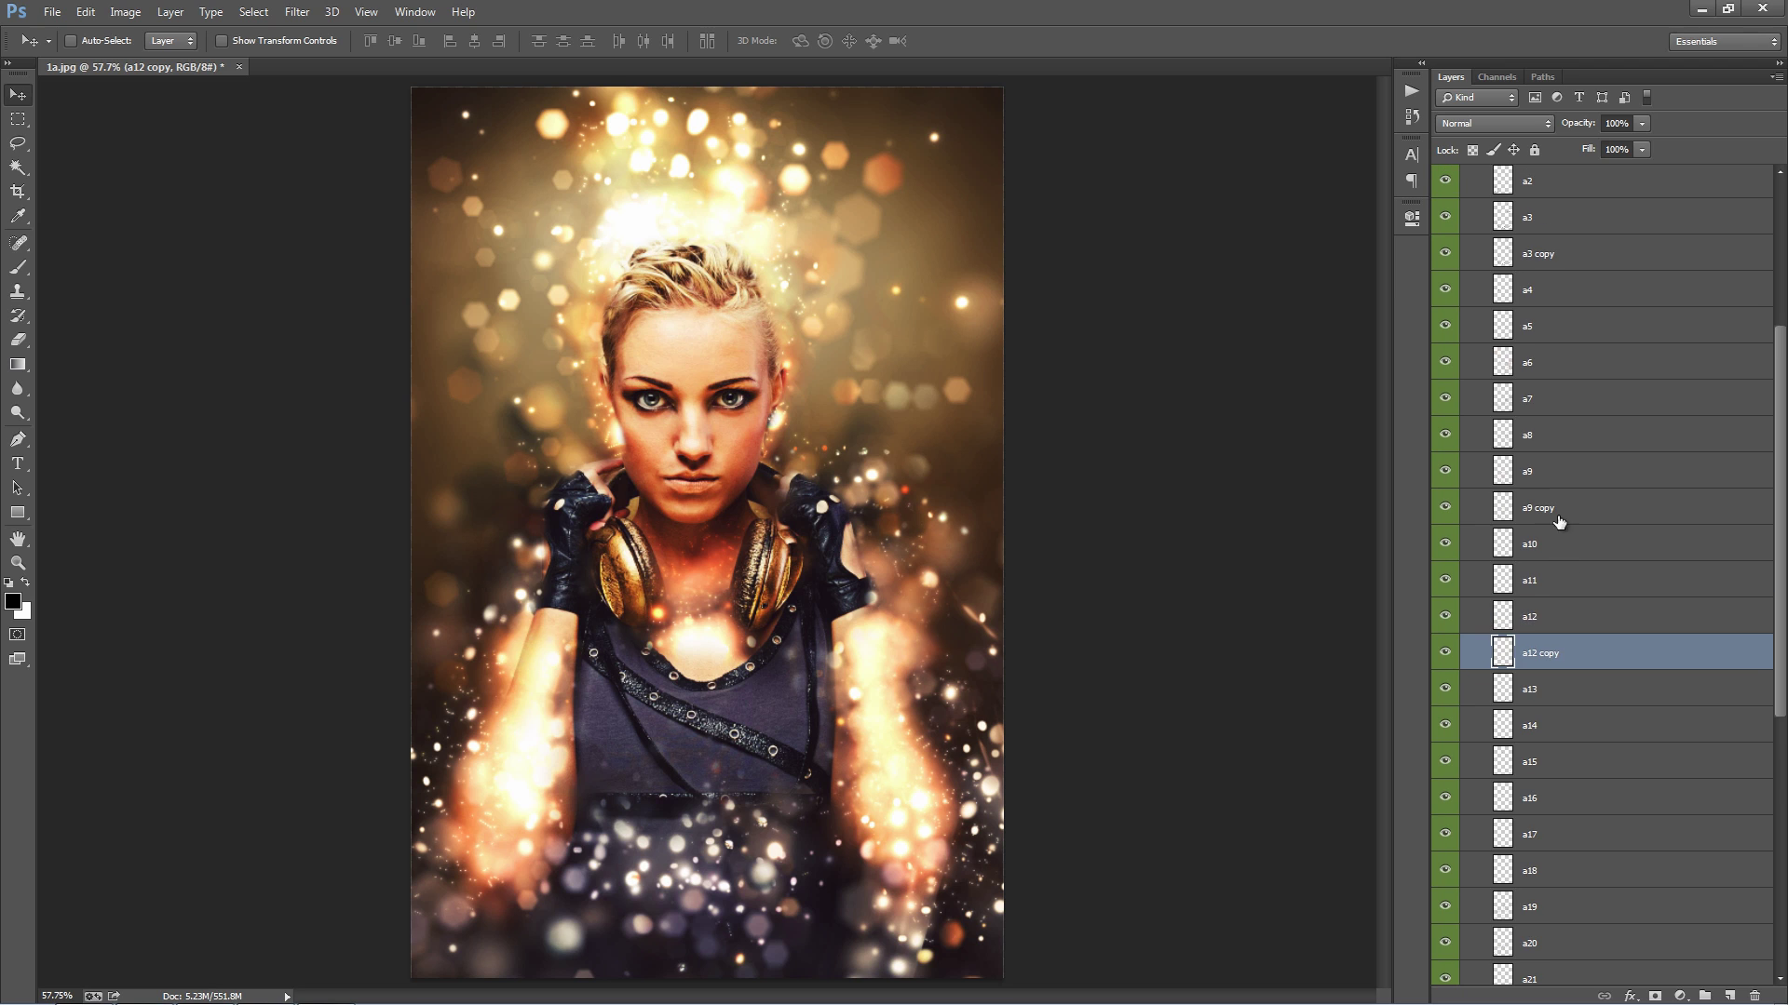
pyautogui.click(1541, 409)
pyautogui.moveTo(1536, 407); pyautogui.dragTo(1542, 421)
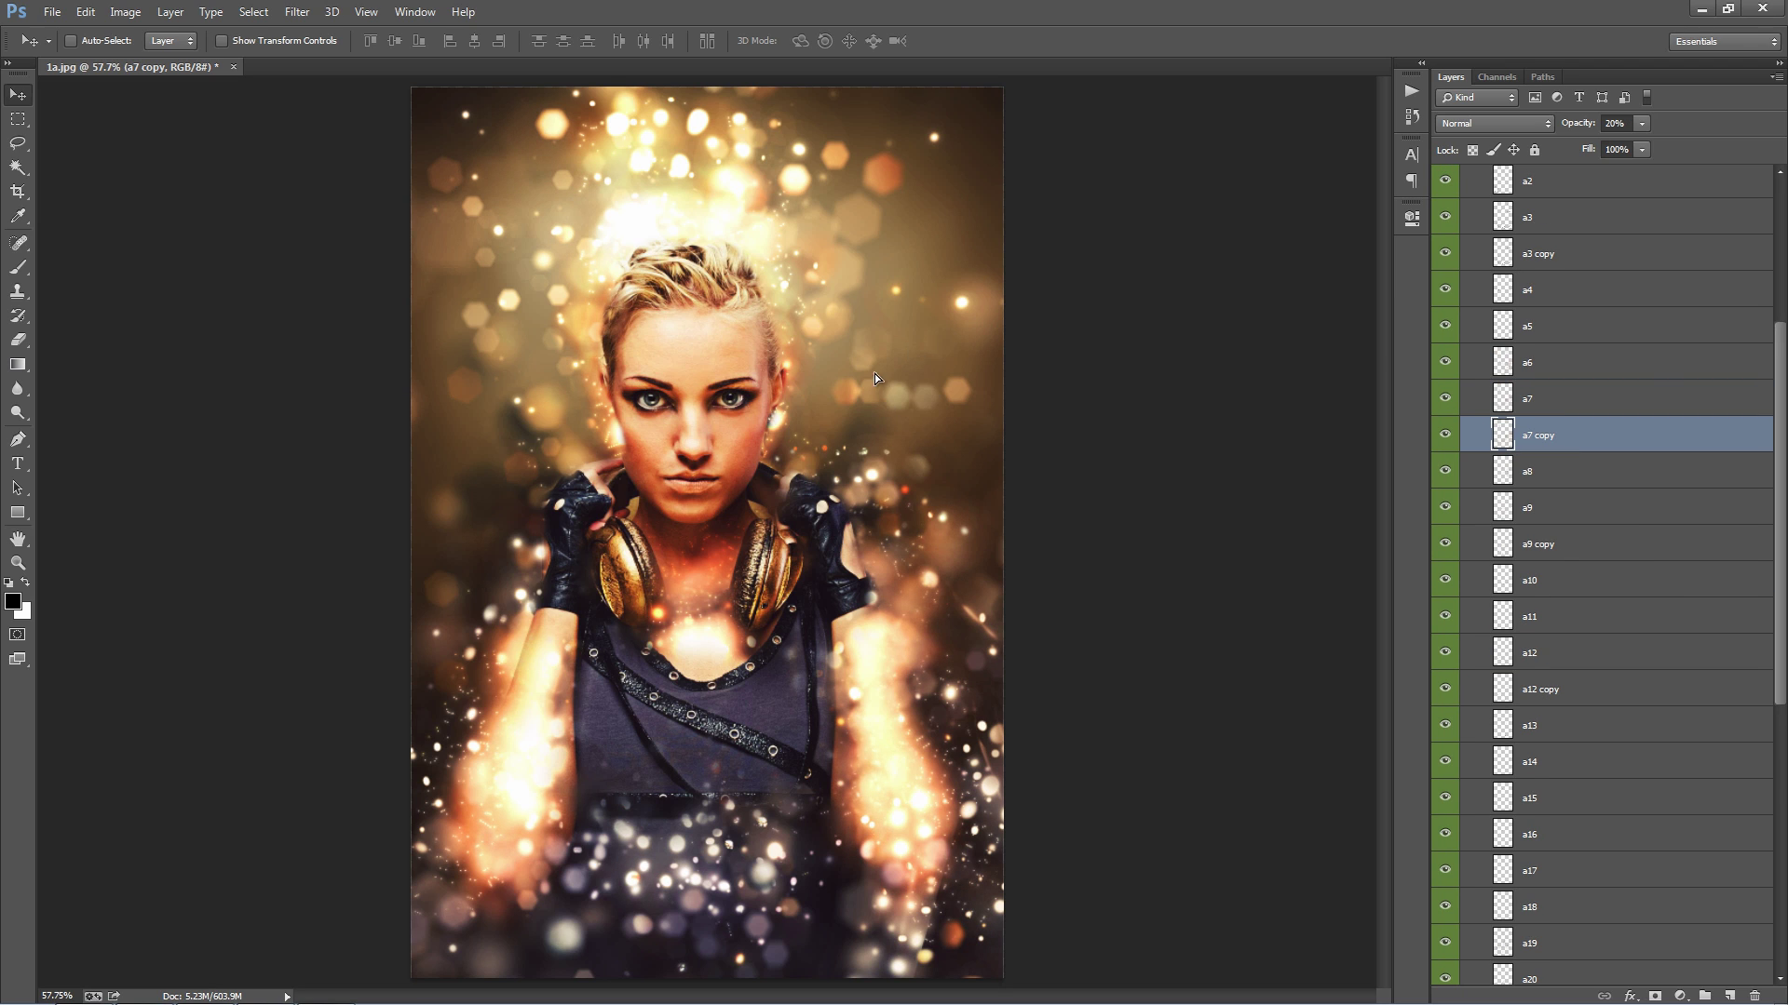
pyautogui.moveTo(874, 377); pyautogui.dragTo(760, 154)
# - Duplicate the a14 sparkle layer, shift the copy up and to the right, and collapse the Foreground Parts group
pyautogui.scroll(-6, 1604, 507)
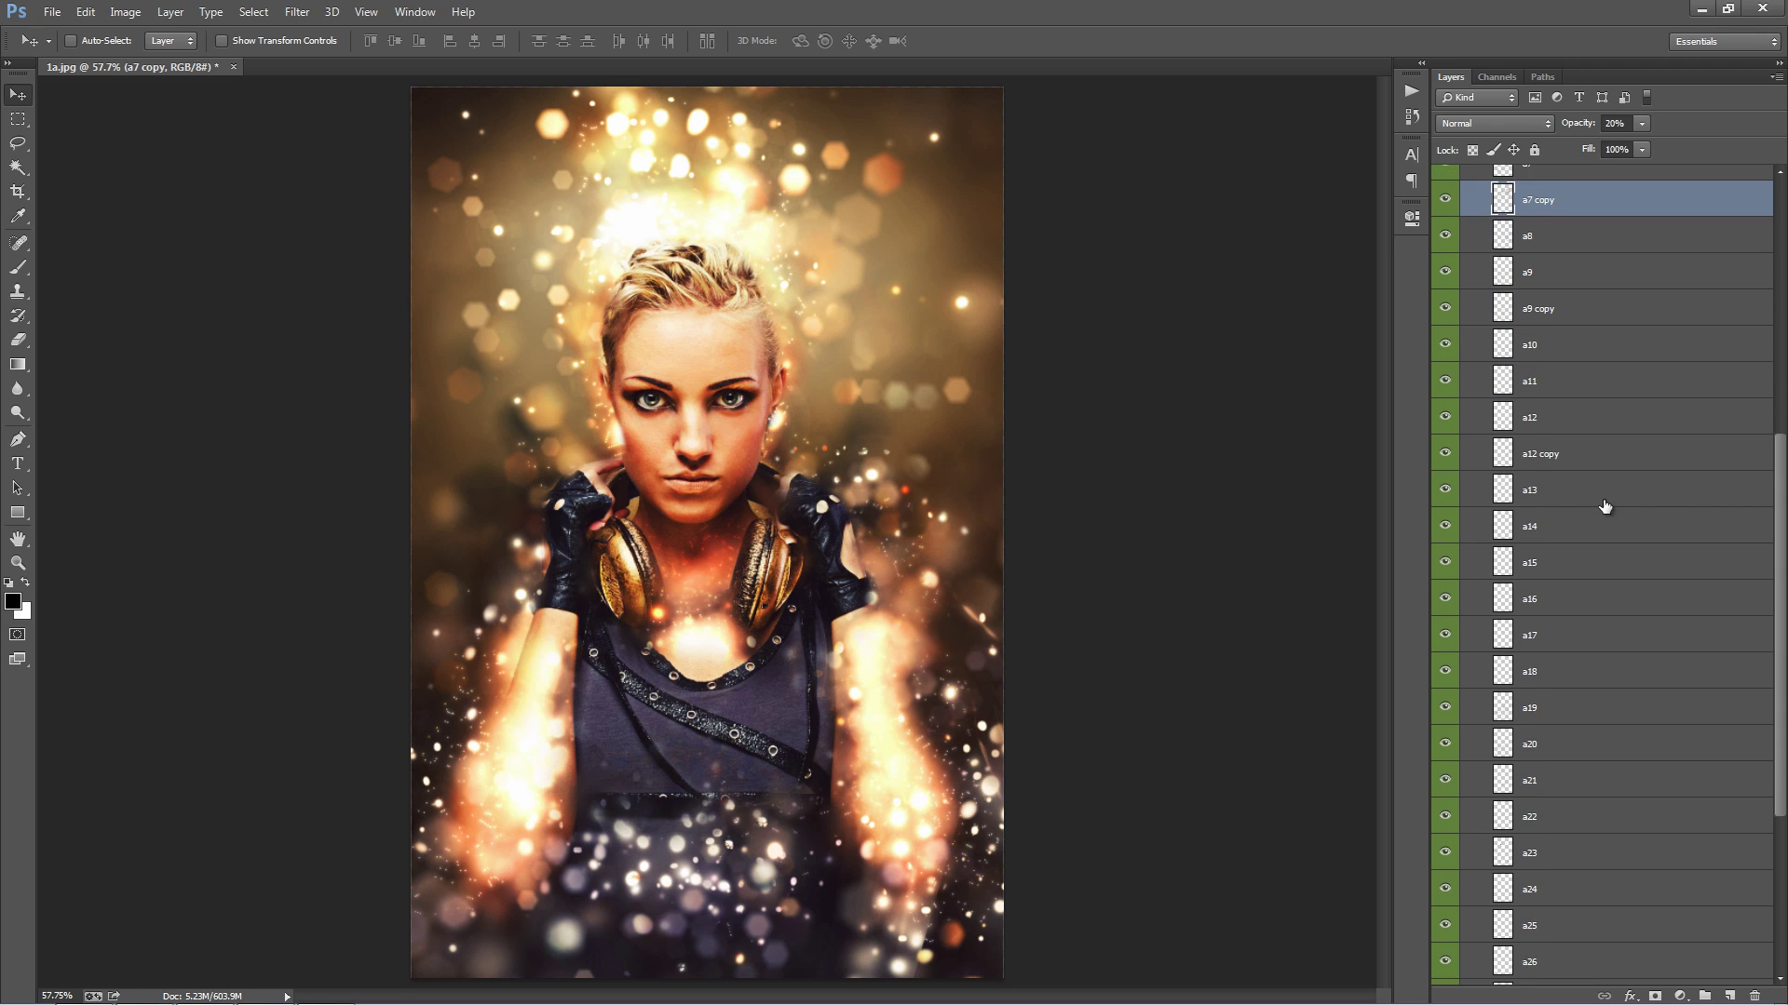
pyautogui.scroll(-1, 1604, 507)
pyautogui.click(1563, 488)
pyautogui.hotkey('ctrl', 'j')
pyautogui.moveTo(833, 373)
pyautogui.mouseDown()
pyautogui.moveTo(848, 275)
pyautogui.moveTo(913, 279)
pyautogui.mouseUp()
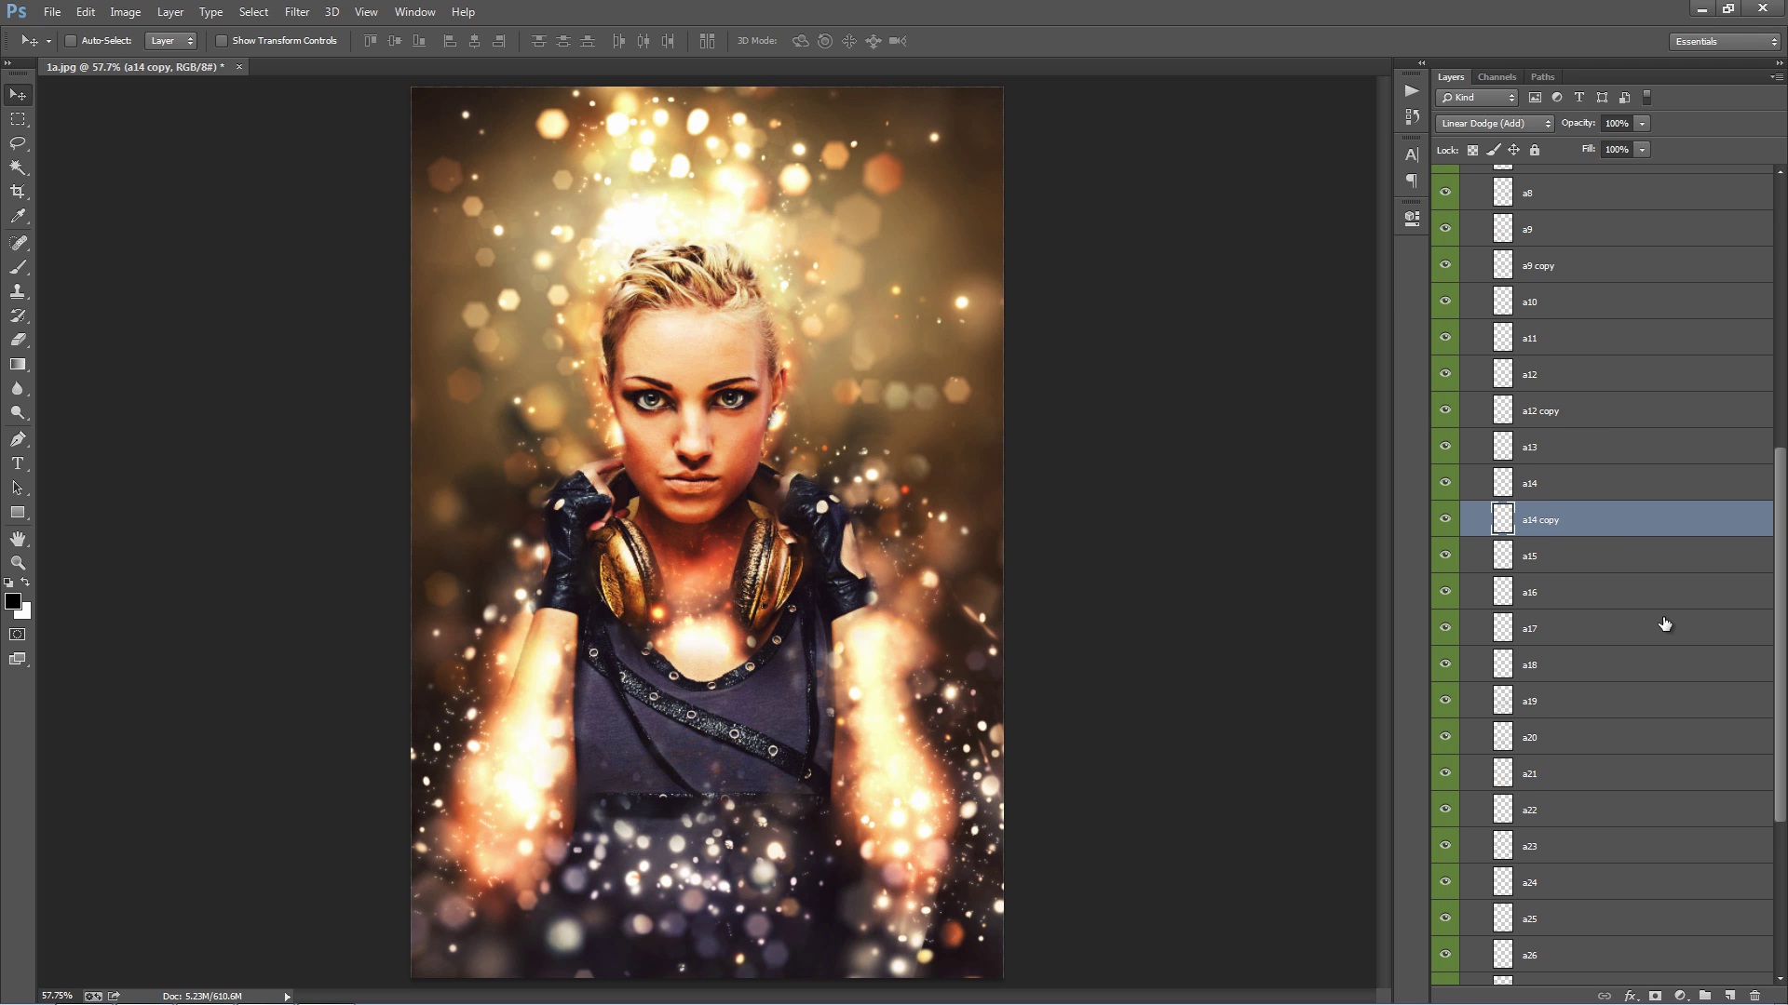
pyautogui.scroll(-2, 1664, 624)
pyautogui.scroll(7, 1664, 624)
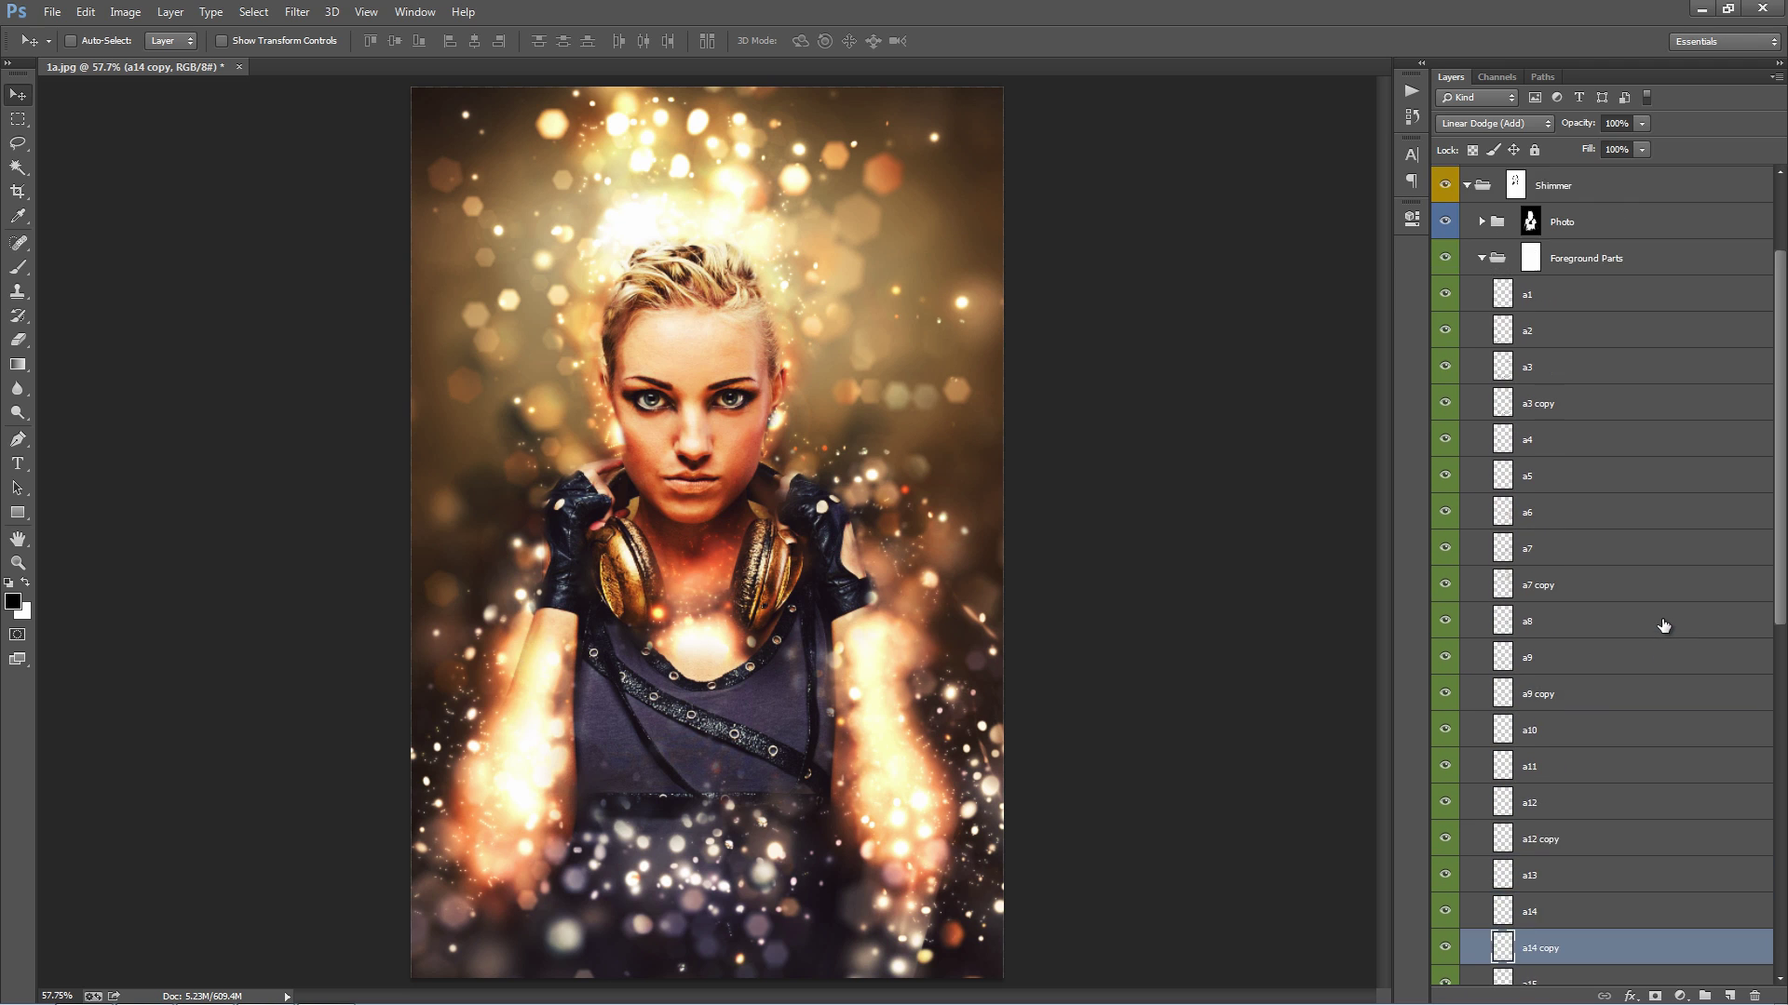
pyautogui.scroll(2, 1665, 624)
pyautogui.click(1495, 321)
pyautogui.click(1481, 322)
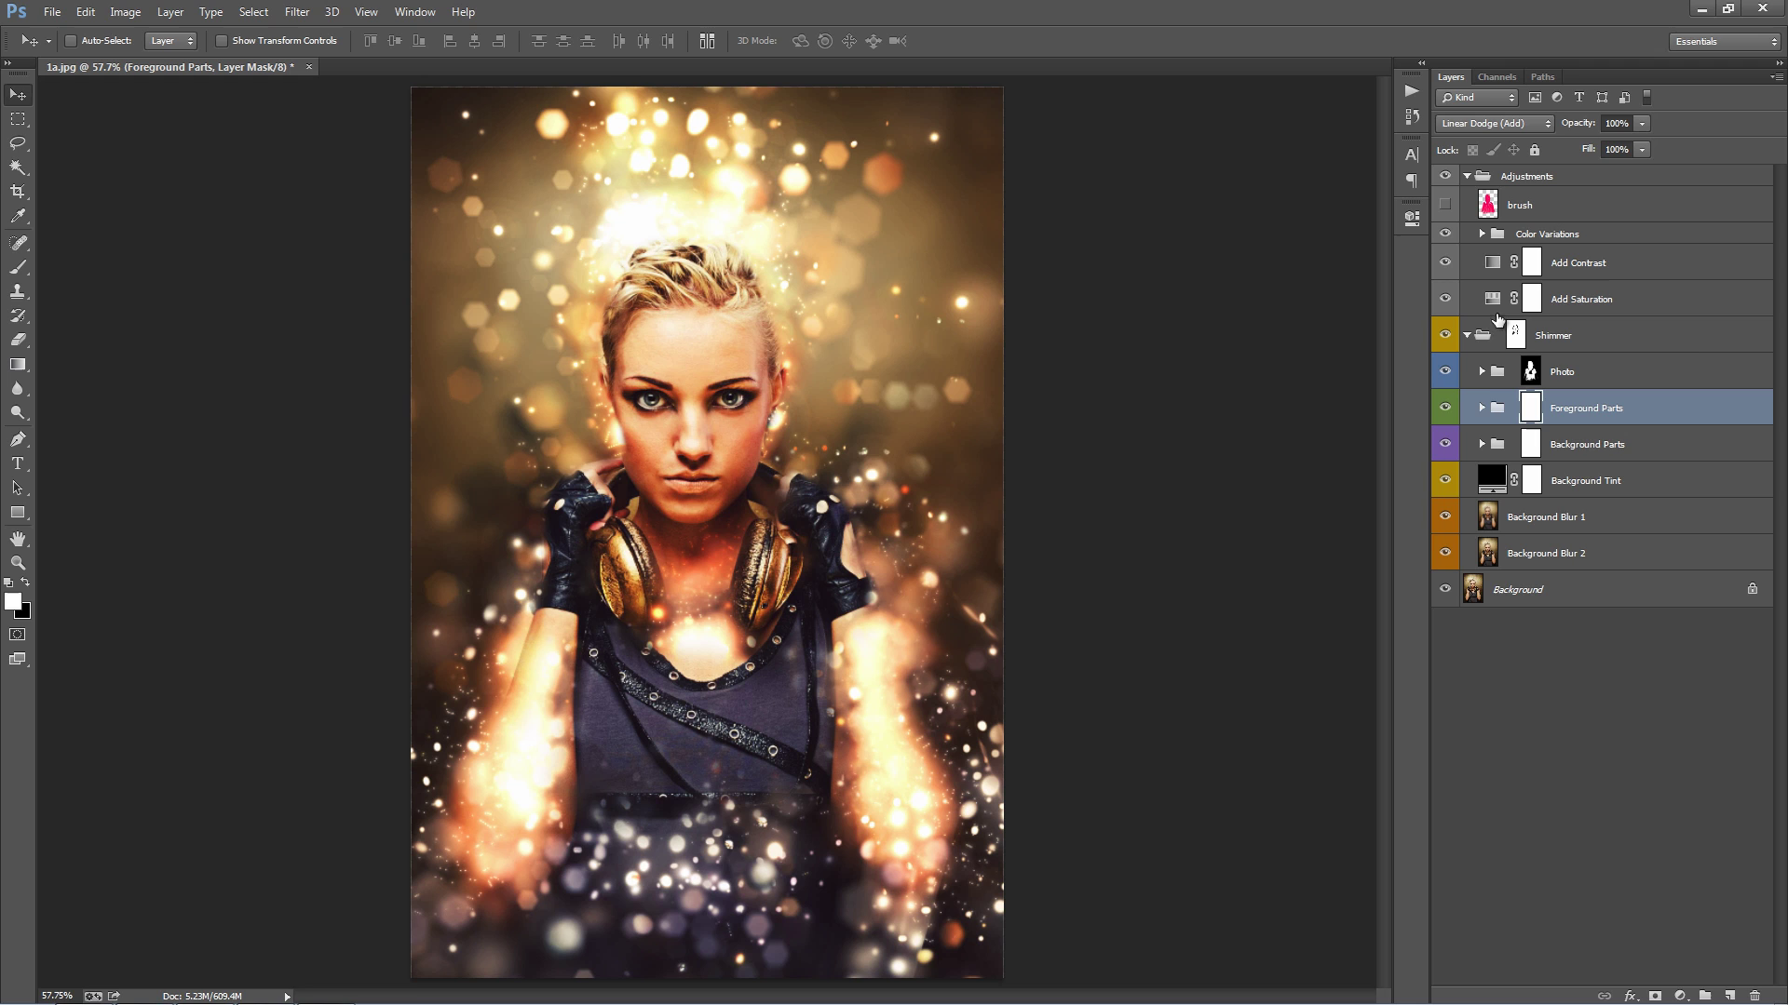
# - Toggle the Background Parts group's visibility repeatedly to examine its effect on the portrait
pyautogui.click(1644, 447)
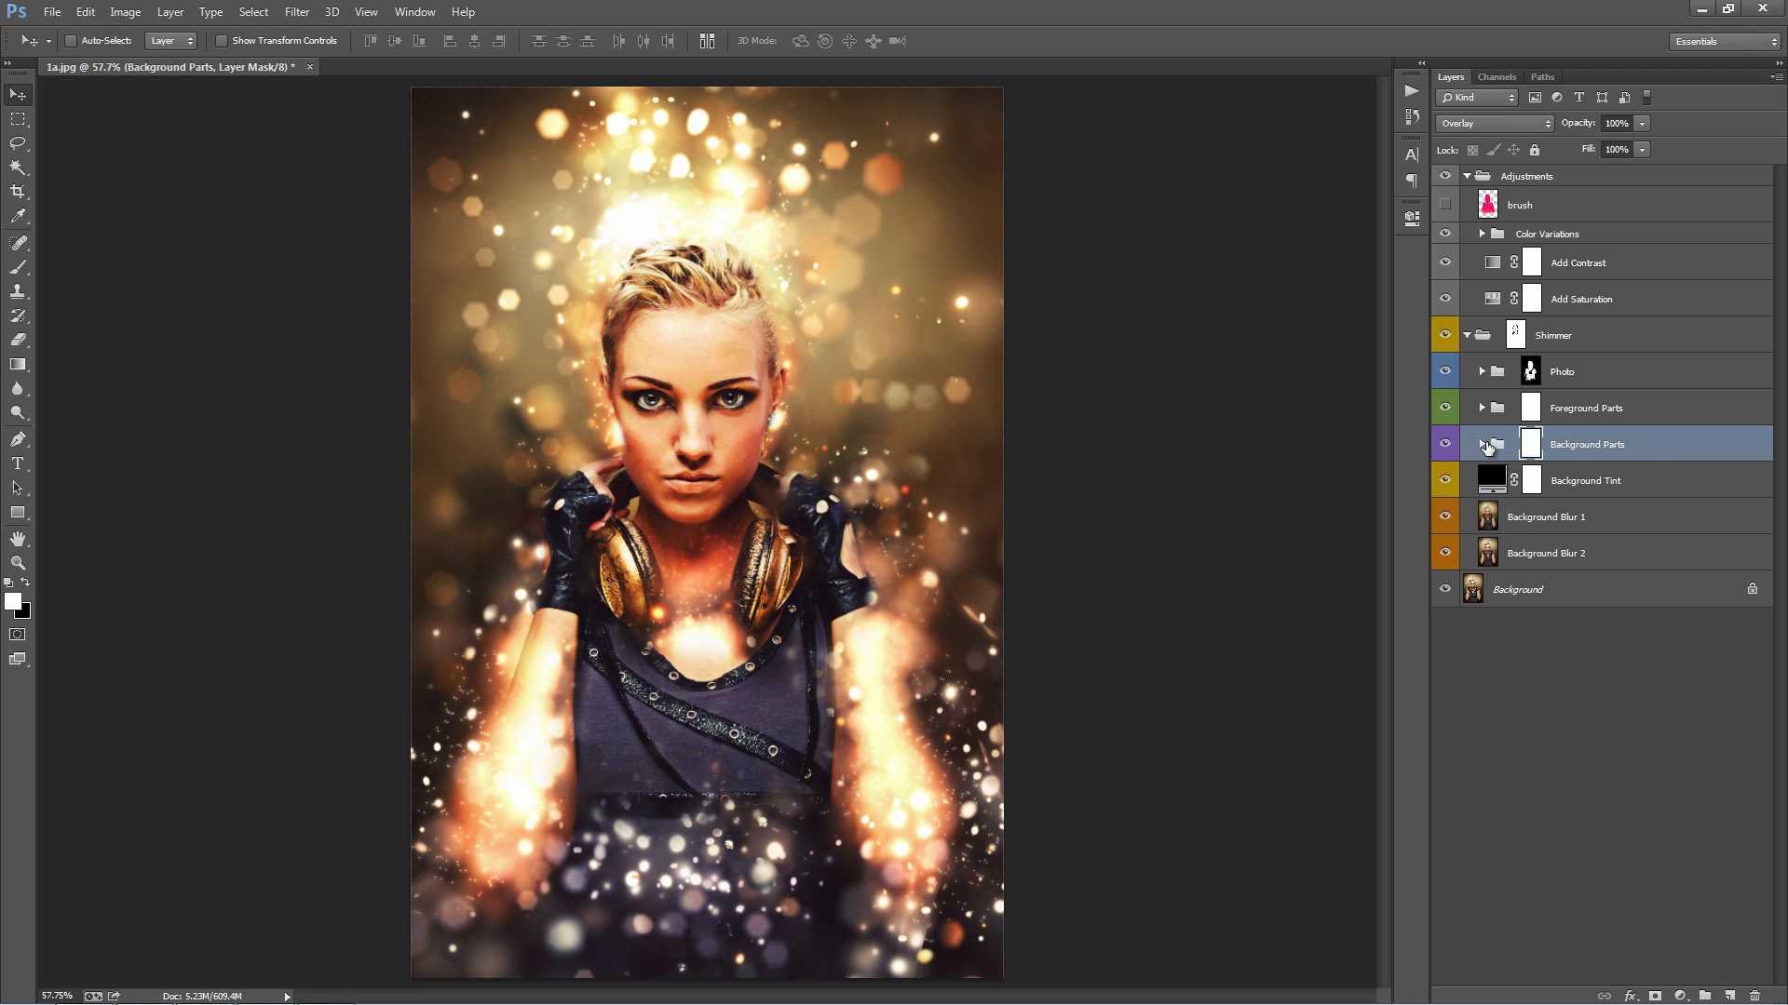
pyautogui.click(1446, 445)
pyautogui.click(1446, 445)
pyautogui.click(1446, 445)
pyautogui.click(1446, 445)
# - Expand the Background Parts group and move its b2 and b3 layers to new positions
pyautogui.click(1482, 445)
pyautogui.scroll(-2, 1601, 500)
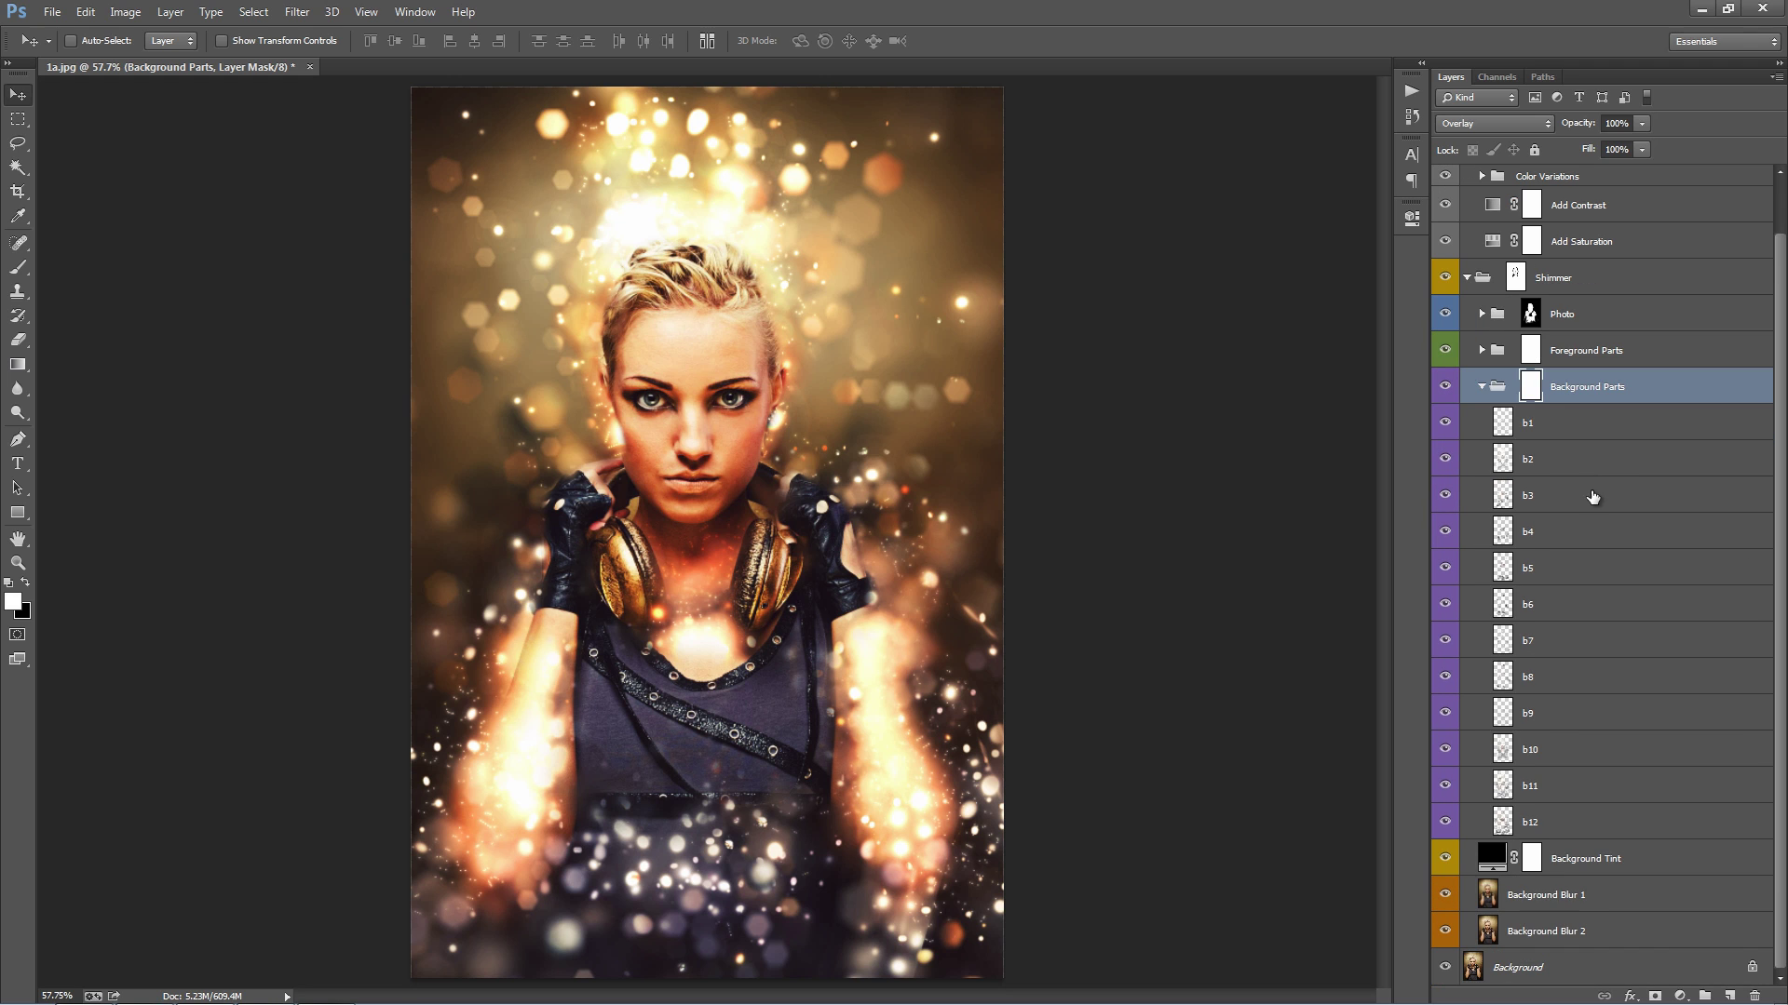
pyautogui.click(1582, 466)
pyautogui.moveTo(830, 377)
pyautogui.mouseDown()
pyautogui.moveTo(870, 363)
pyautogui.moveTo(843, 373)
pyautogui.moveTo(852, 386)
pyautogui.mouseUp()
pyautogui.click(1573, 495)
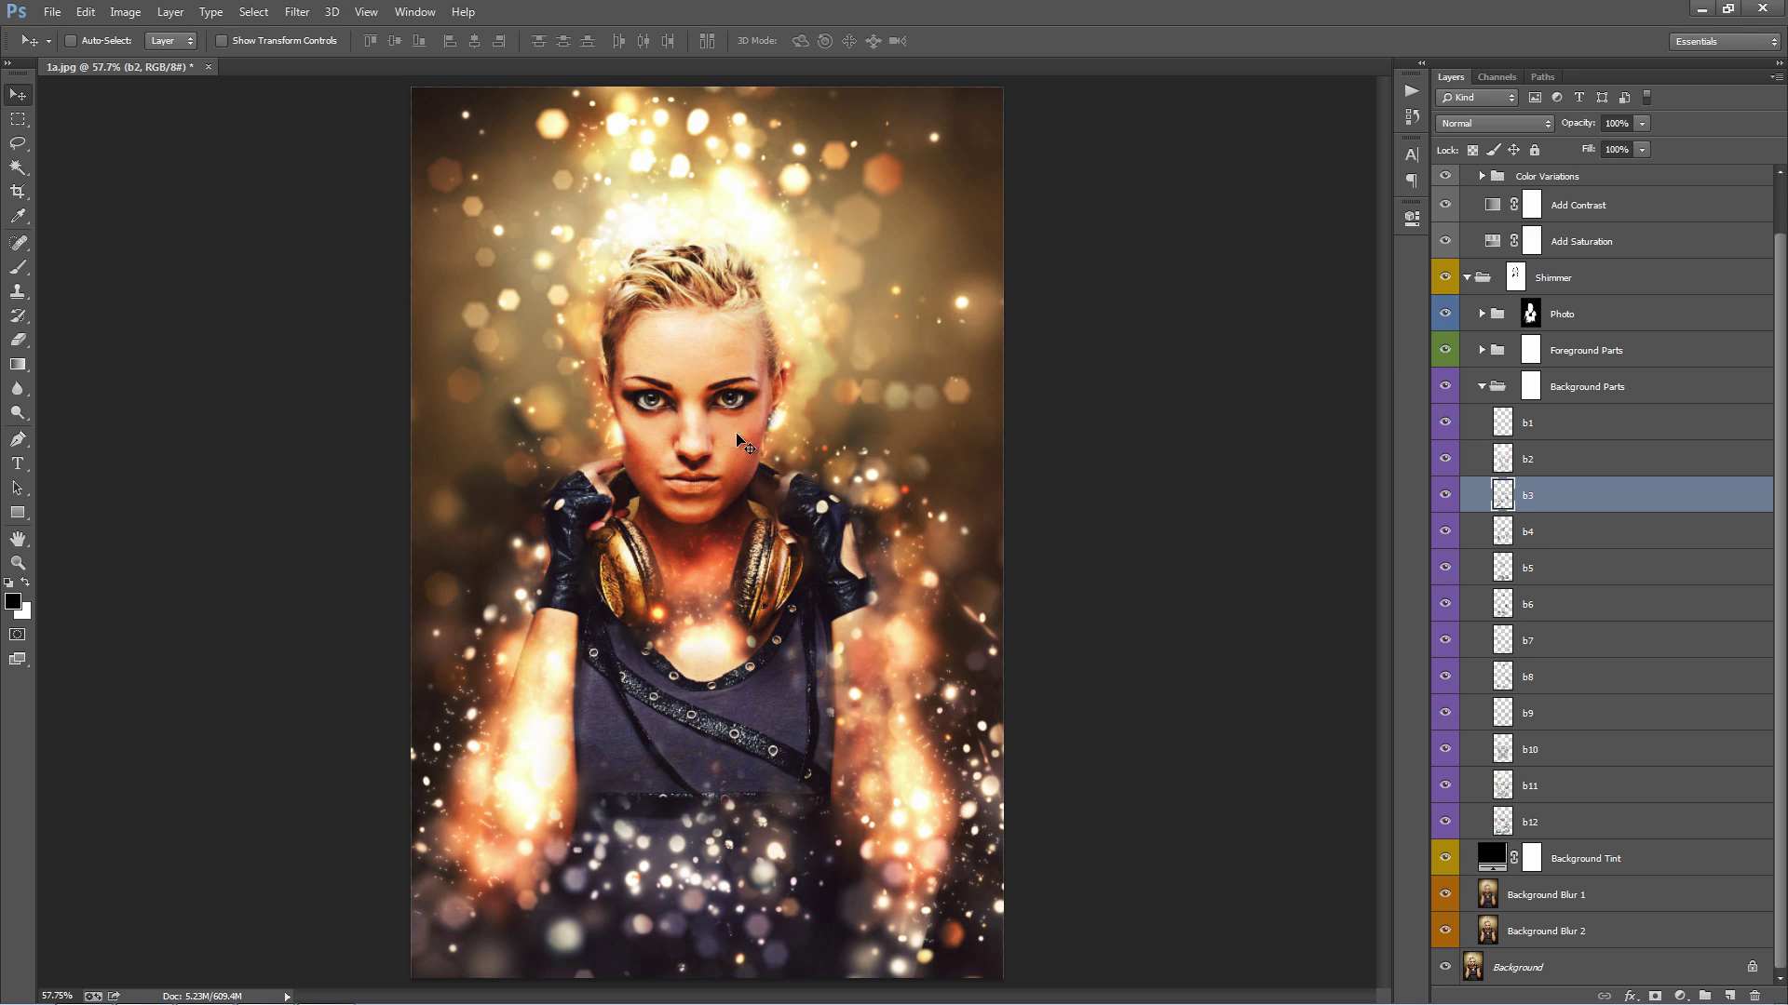
pyautogui.moveTo(675, 423); pyautogui.dragTo(600, 393)
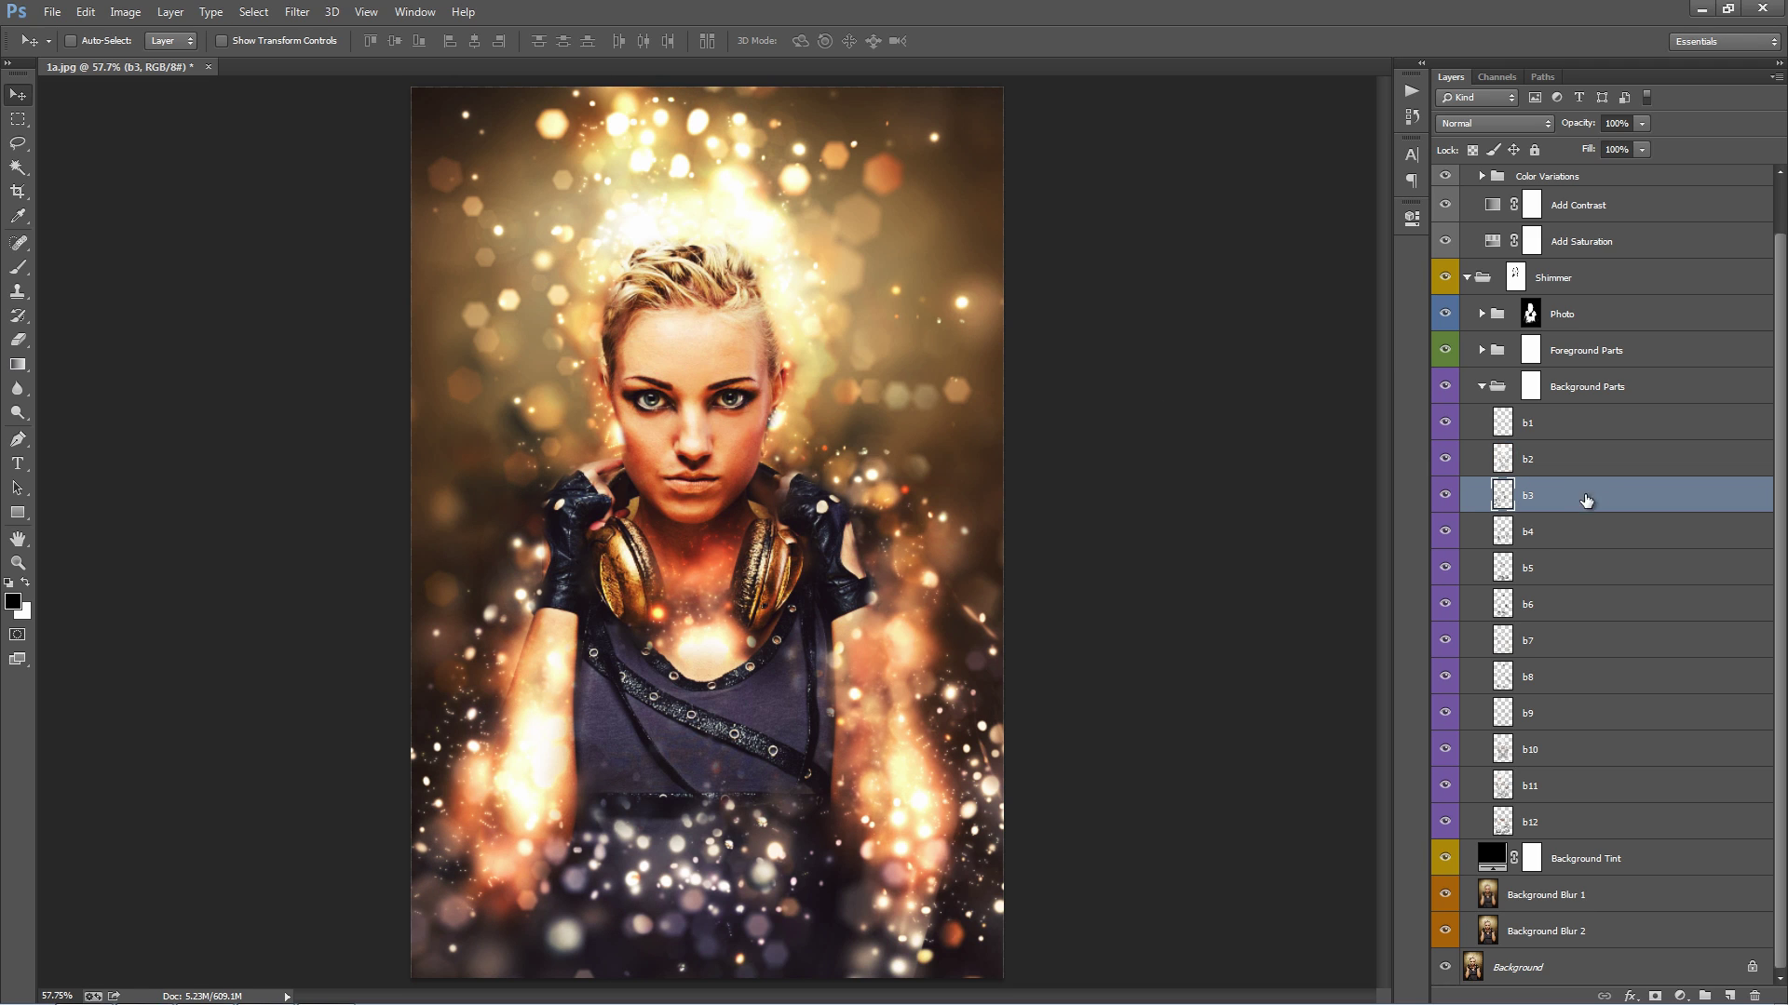
# - Reposition the b4, b5 and b6 layers of the Background Parts group around the subject
pyautogui.click(1568, 536)
pyautogui.moveTo(863, 438); pyautogui.dragTo(903, 423)
pyautogui.click(1667, 572)
pyautogui.moveTo(884, 501); pyautogui.dragTo(847, 508)
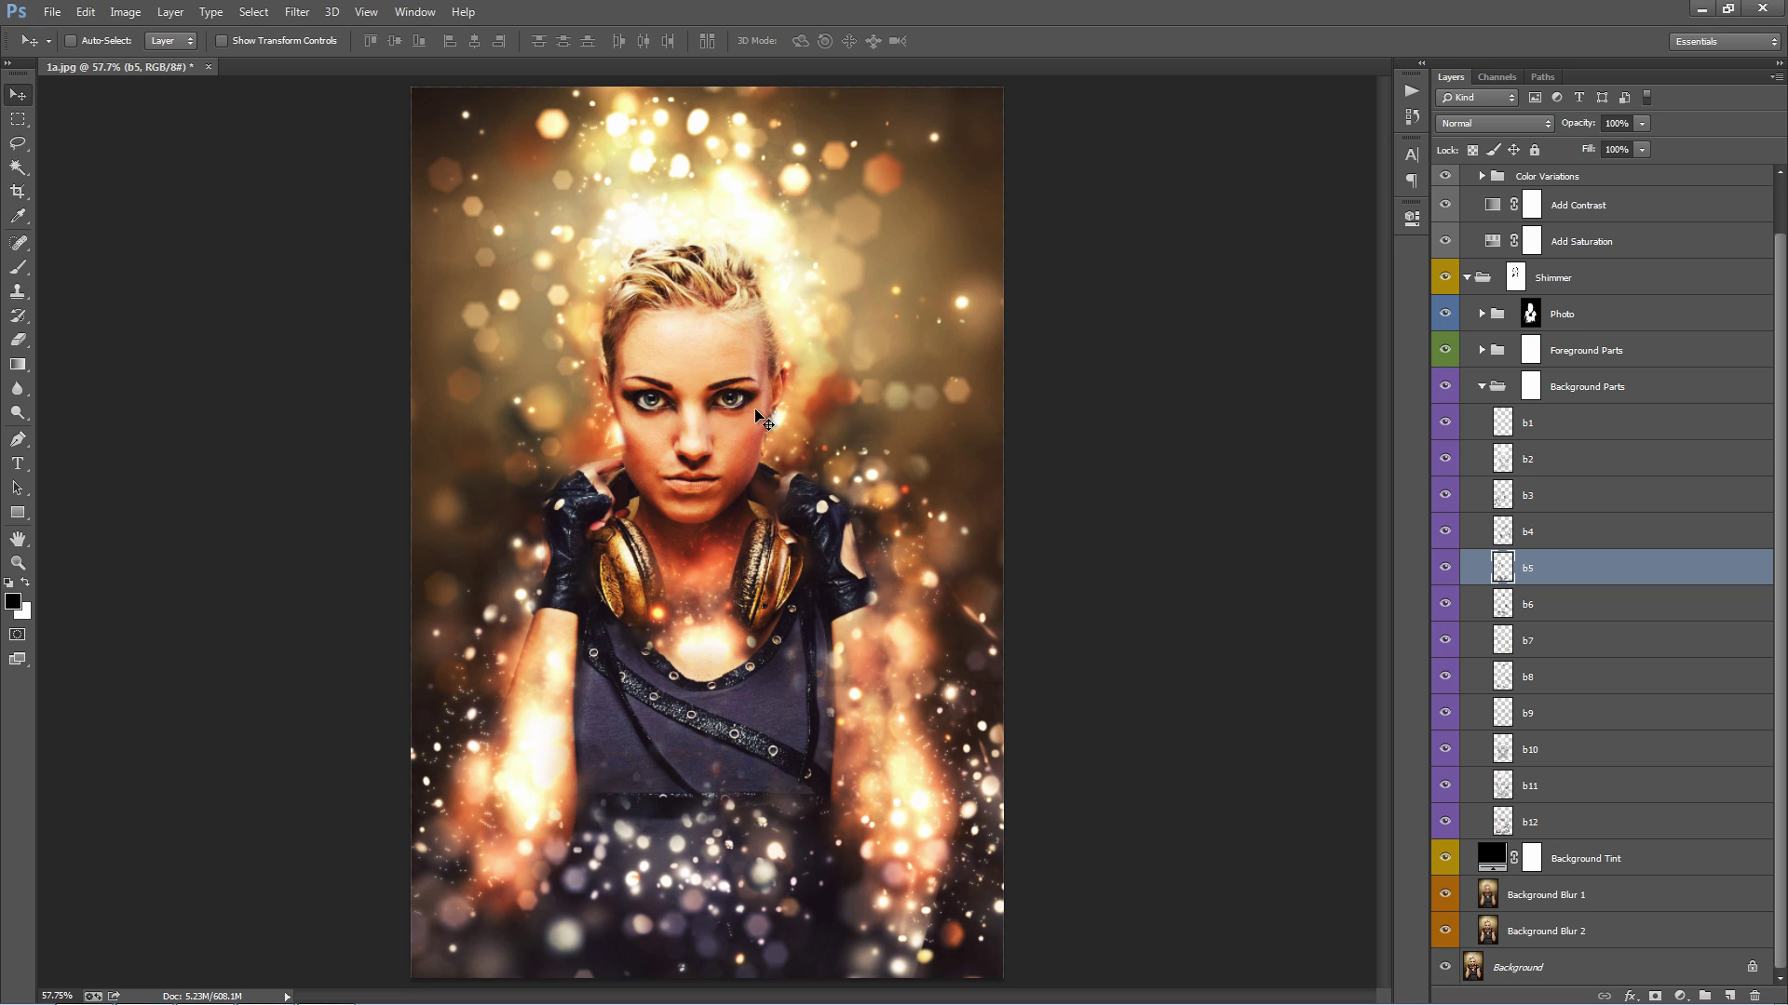
pyautogui.click(1608, 603)
pyautogui.moveTo(749, 419); pyautogui.dragTo(782, 447)
# - Move the b7 layer slightly upward and collapse the Background Parts group
pyautogui.hotkey('alt', '[')
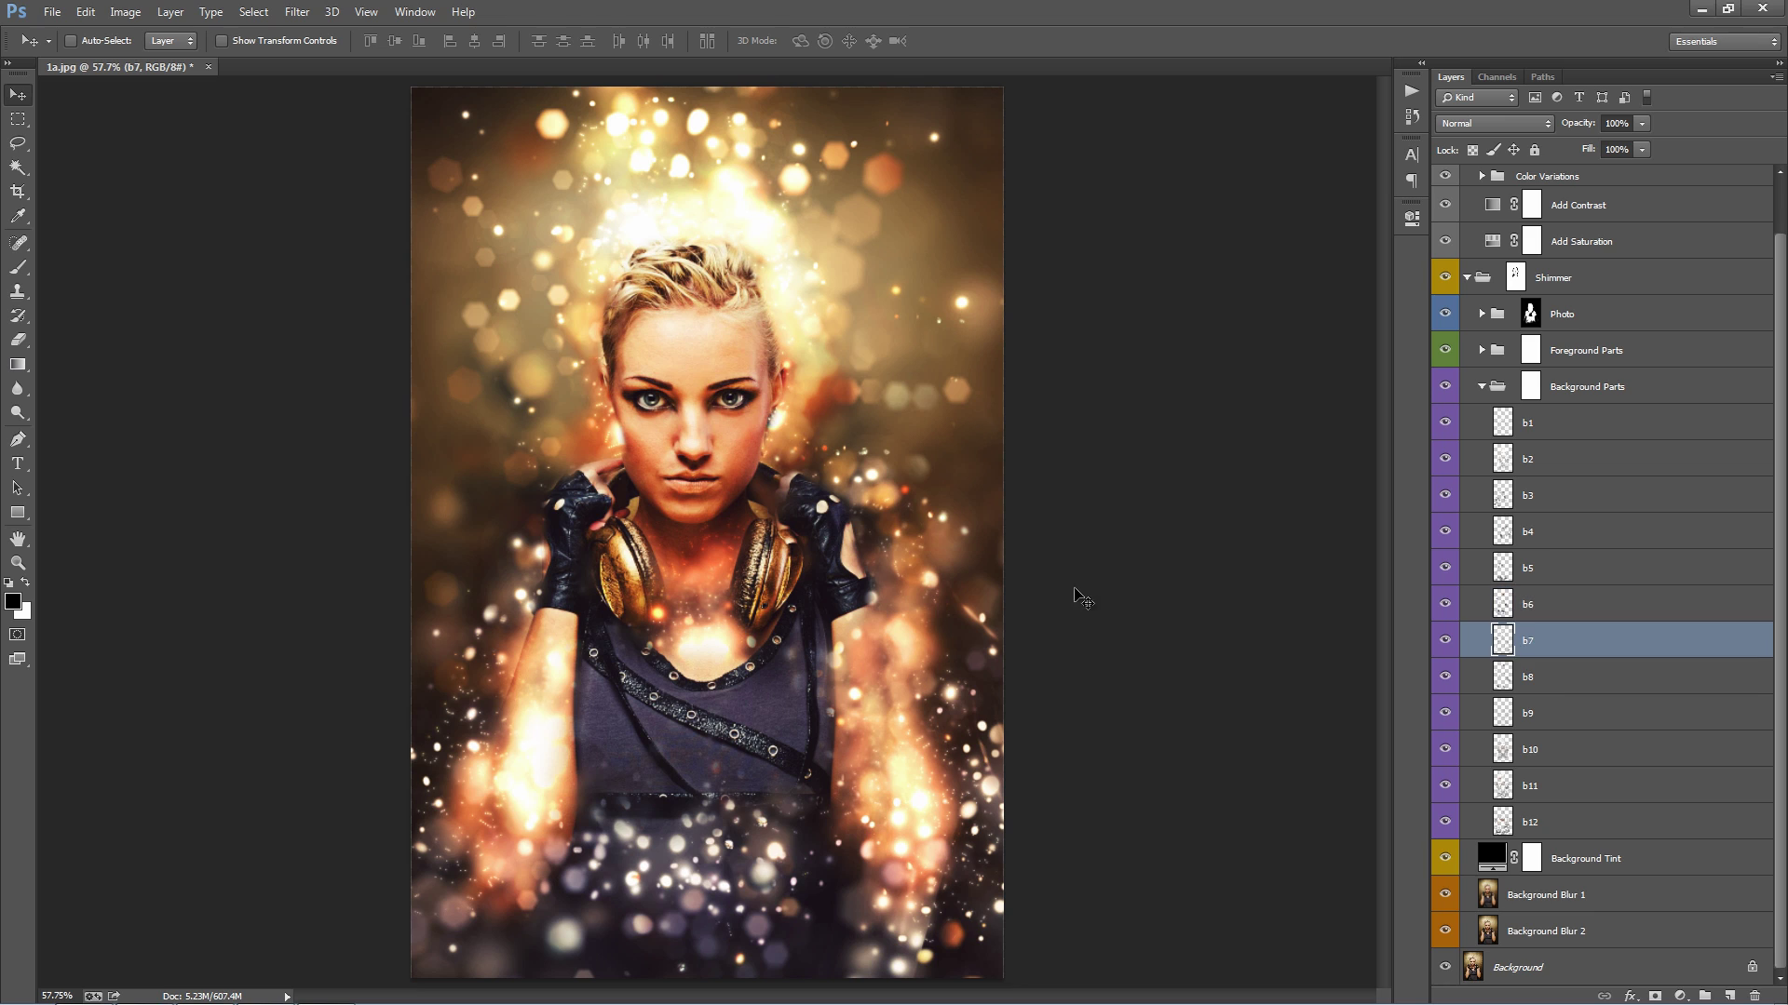
pyautogui.moveTo(860, 508); pyautogui.dragTo(853, 488)
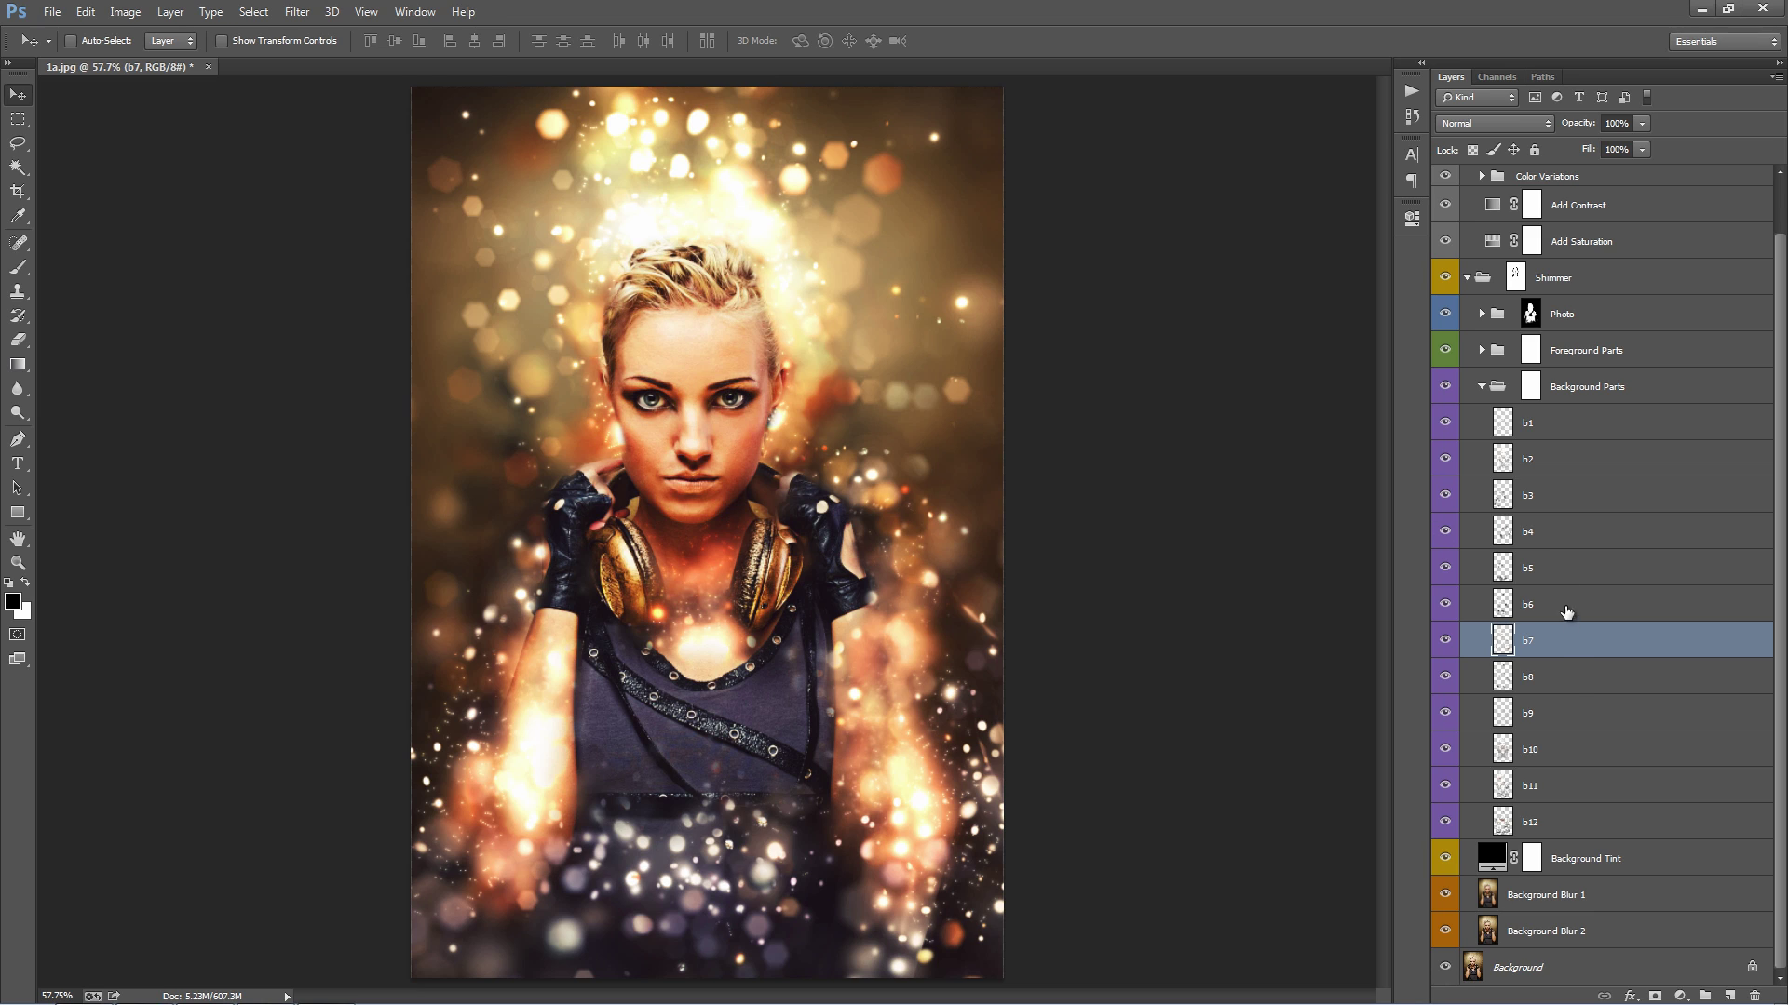
pyautogui.click(1575, 679)
pyautogui.click(1483, 387)
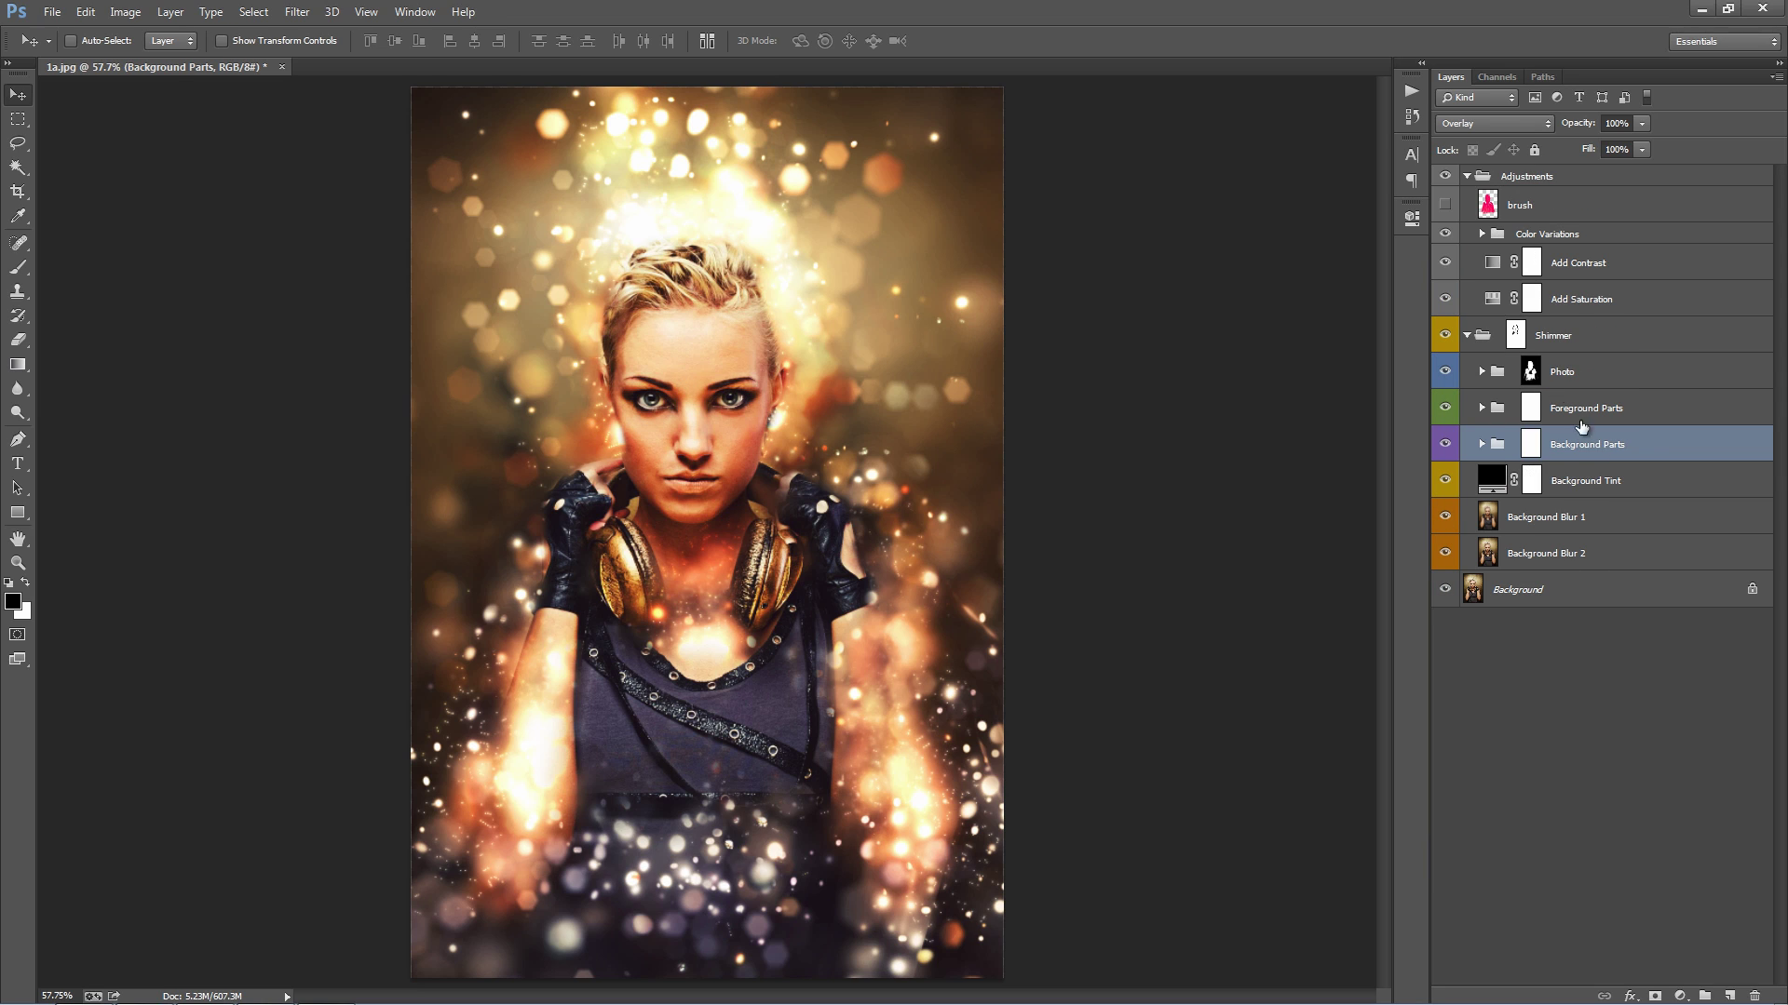
# - Set the Background Tint layer's opacity to 0% and select the Background Blur 1 layer
pyautogui.click(1617, 482)
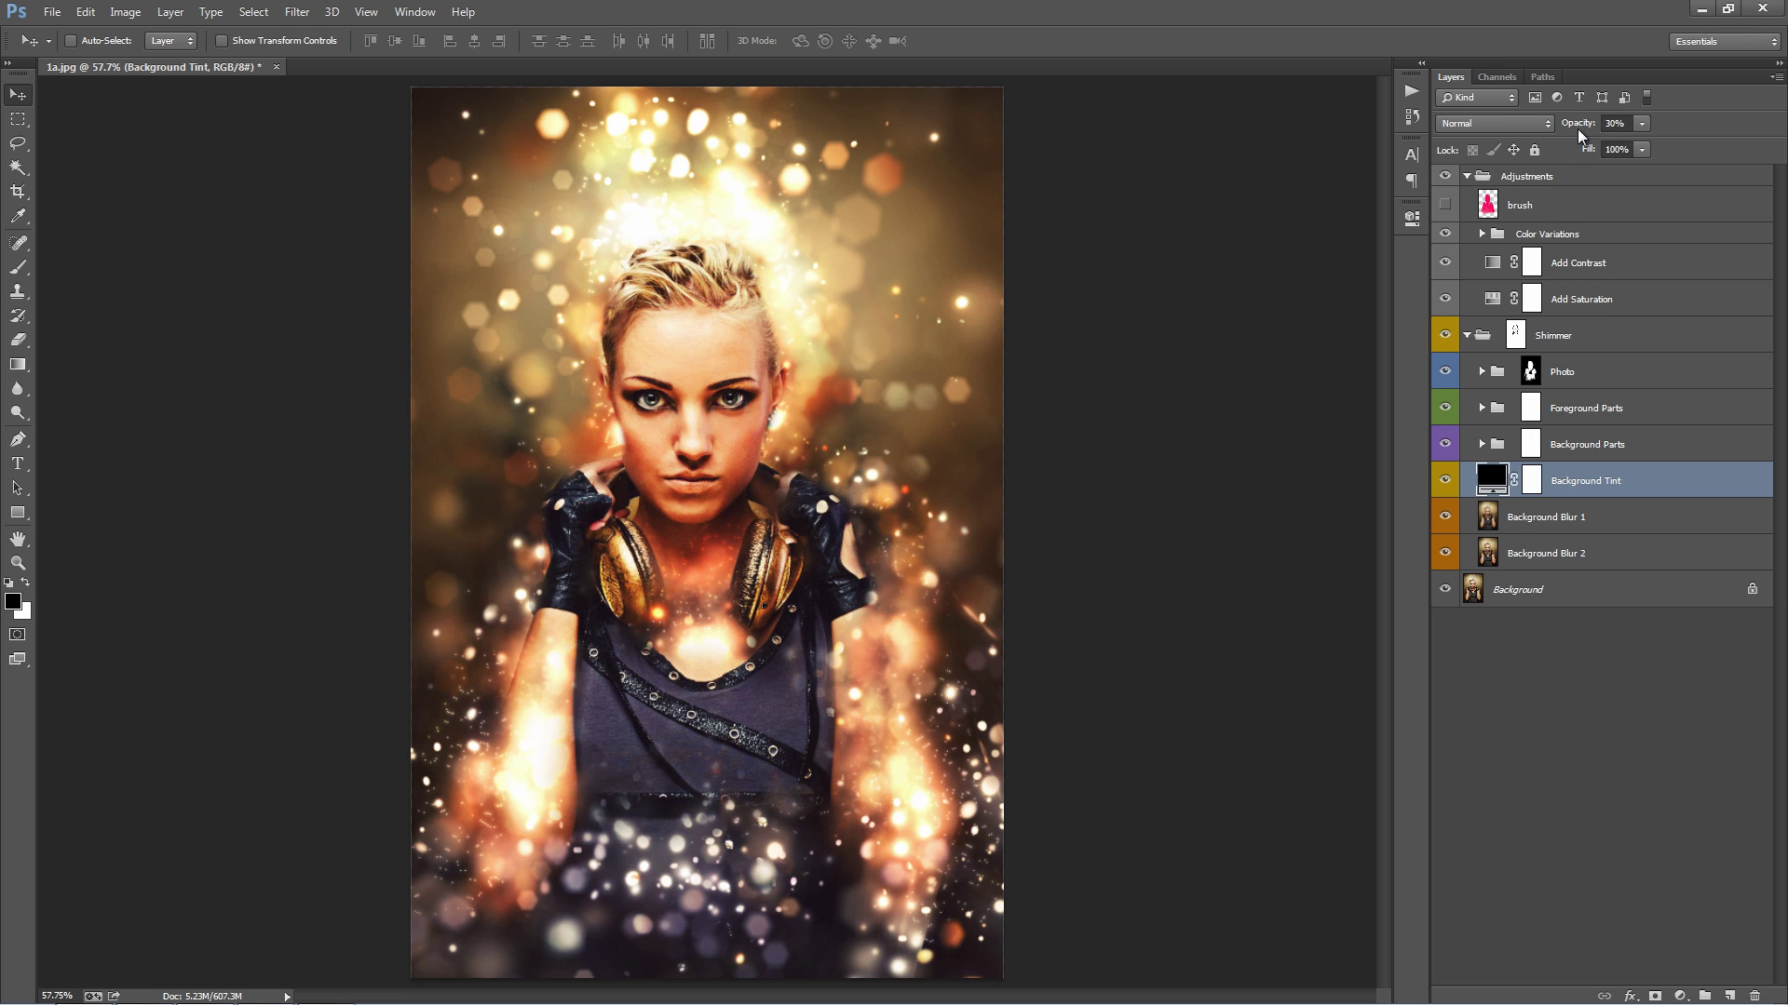
pyautogui.moveTo(1579, 131); pyautogui.dragTo(389, 175)
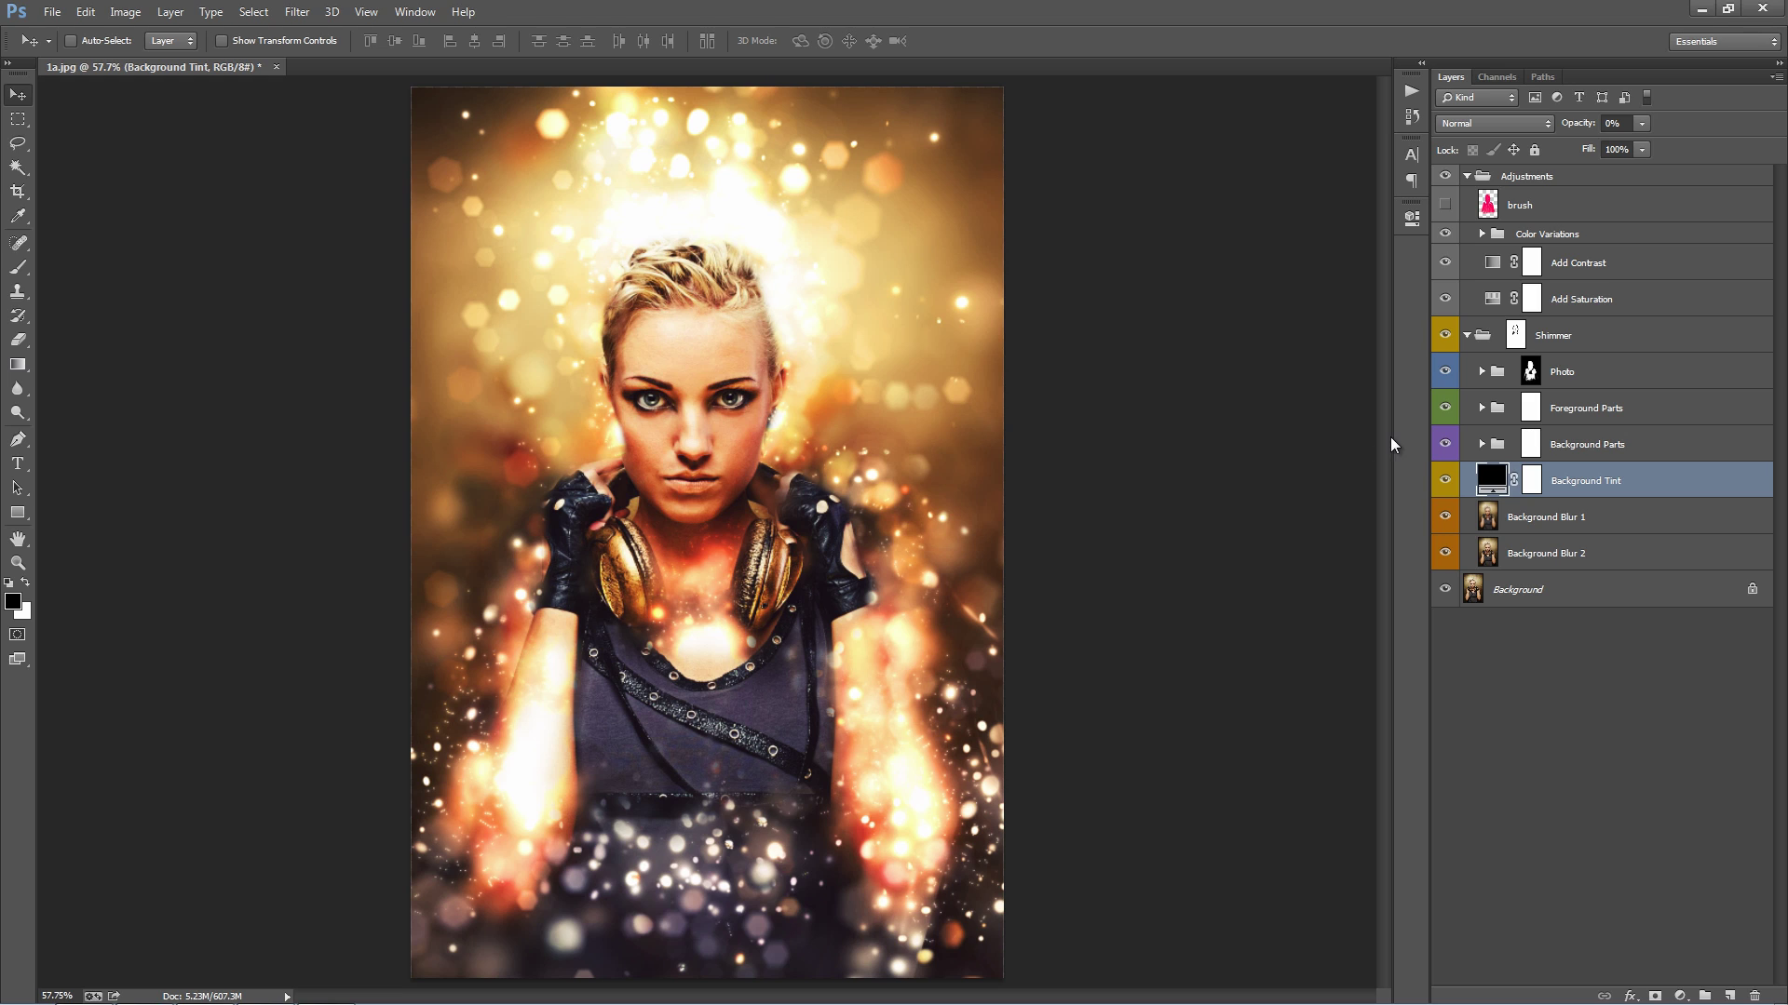
pyautogui.click(1595, 526)
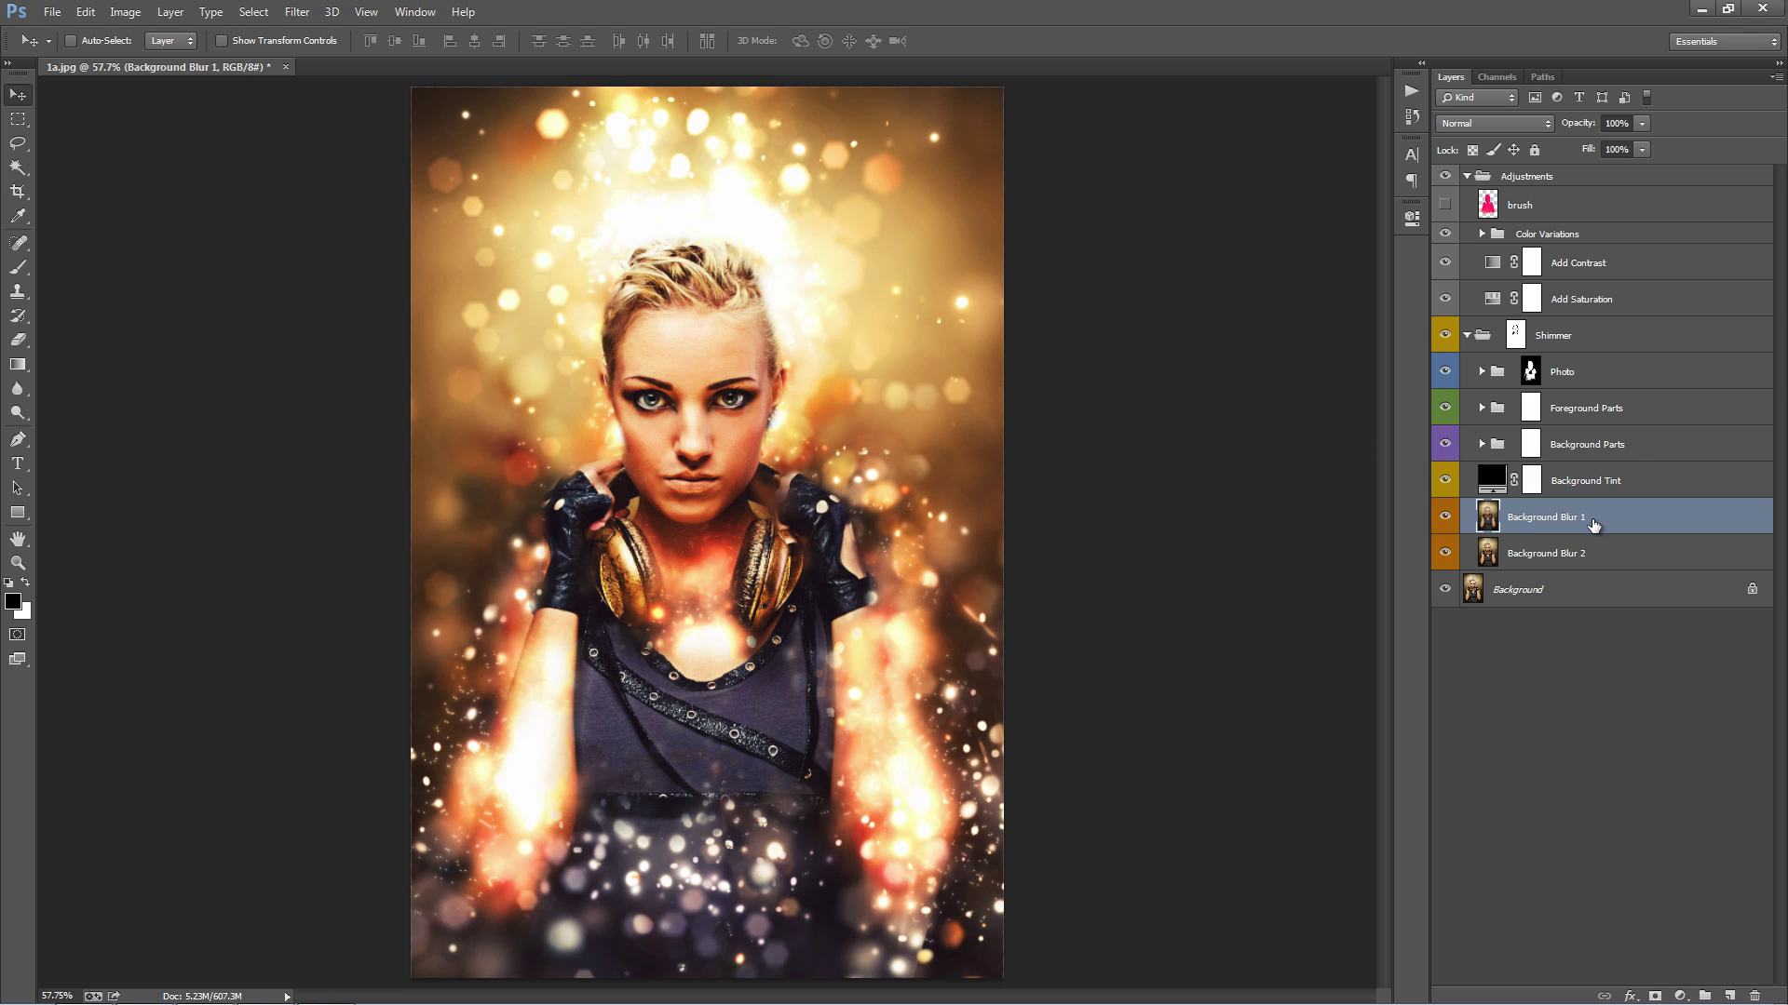
# - Select the Background Tint layer and try different opacities, ending at 13%
pyautogui.click(1589, 495)
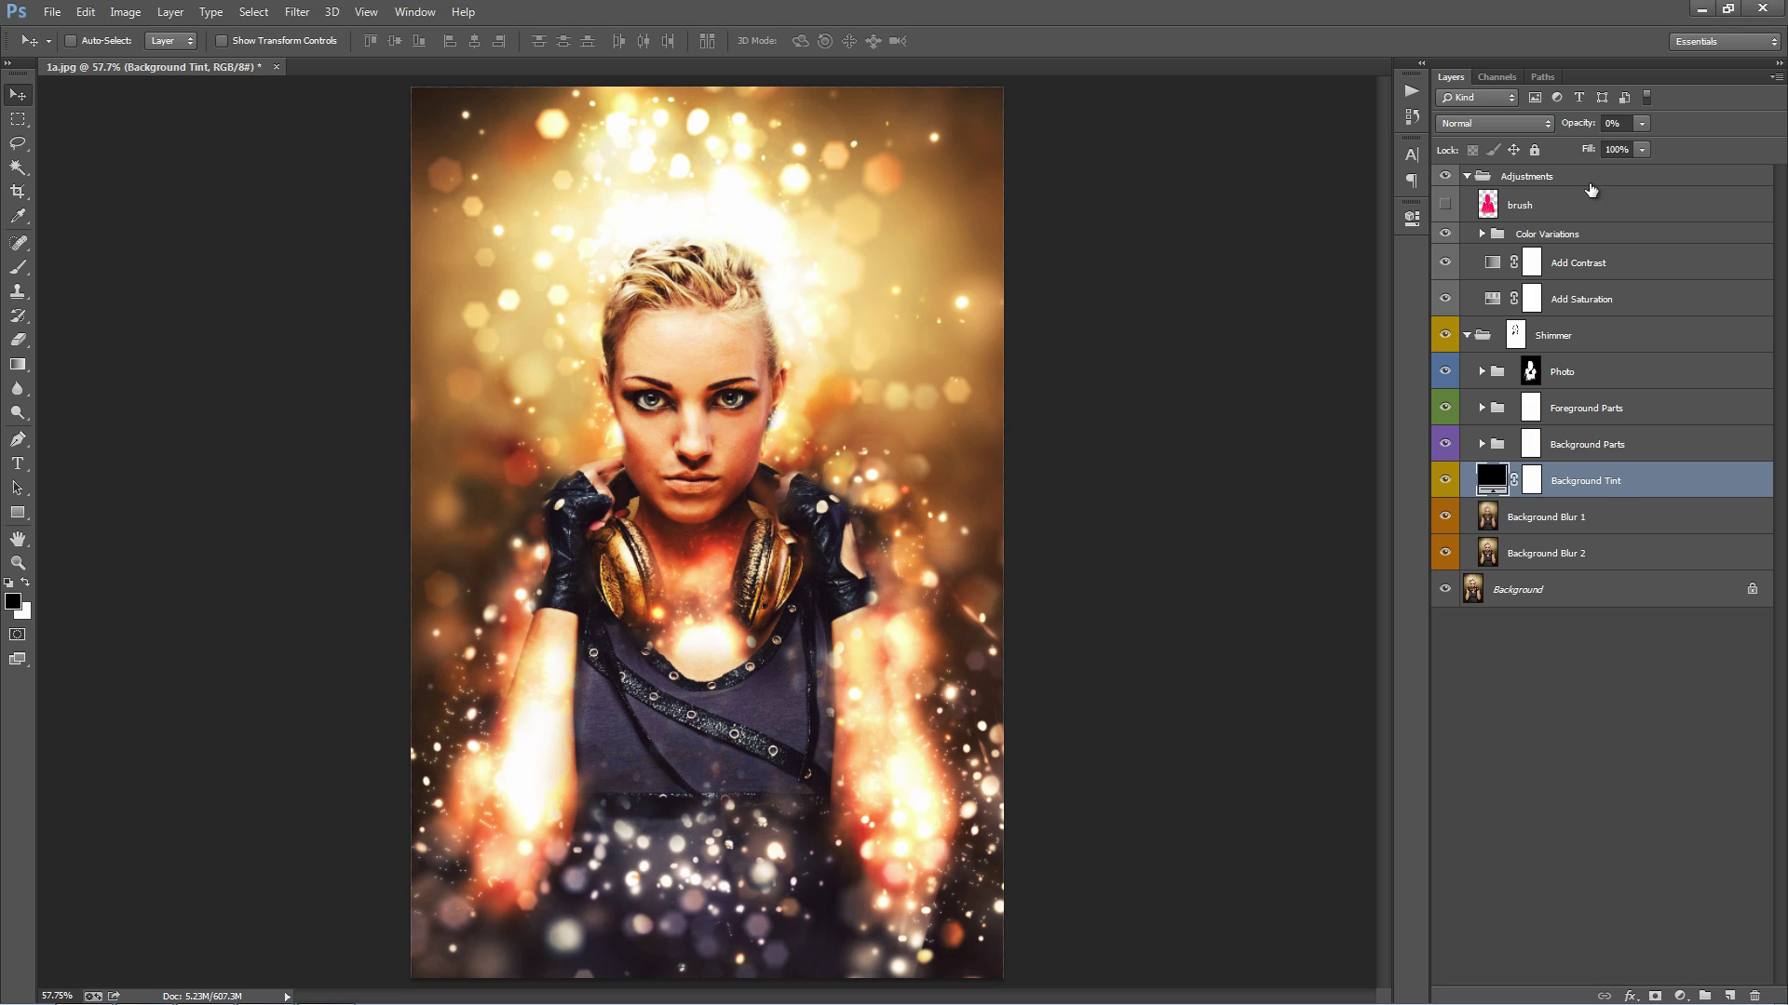
pyautogui.moveTo(1568, 129); pyautogui.dragTo(1594, 125)
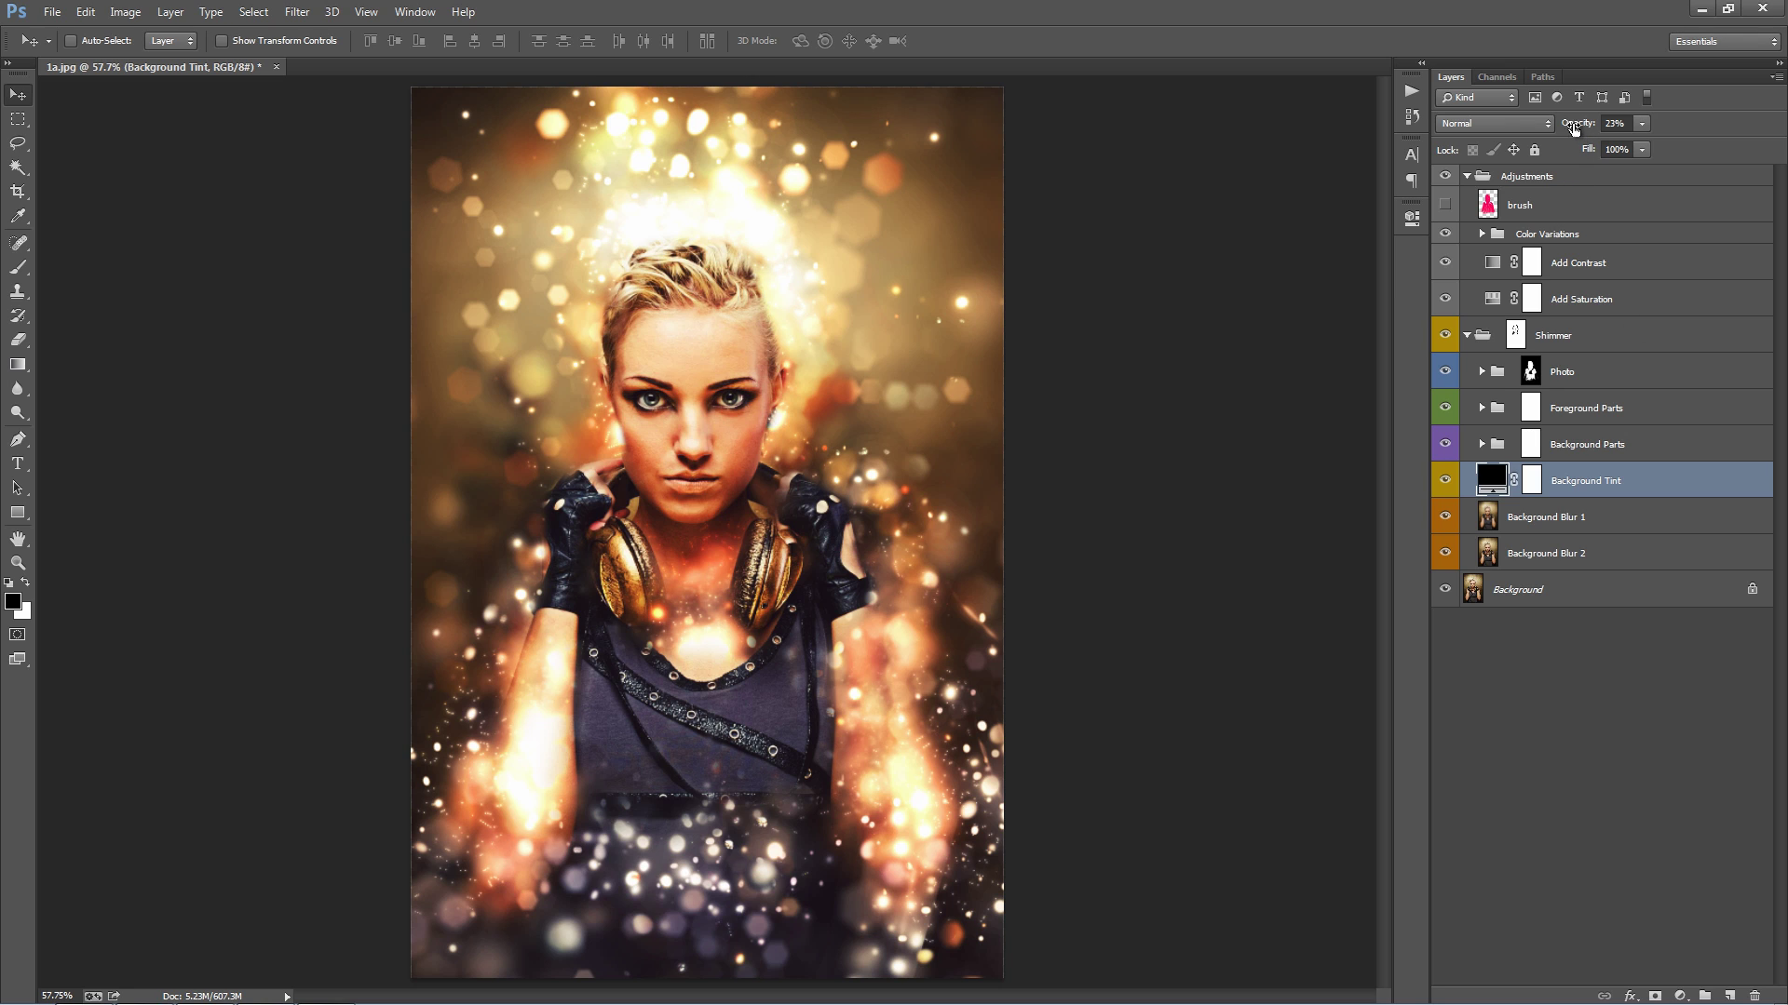
pyautogui.moveTo(1573, 127); pyautogui.dragTo(264, 153)
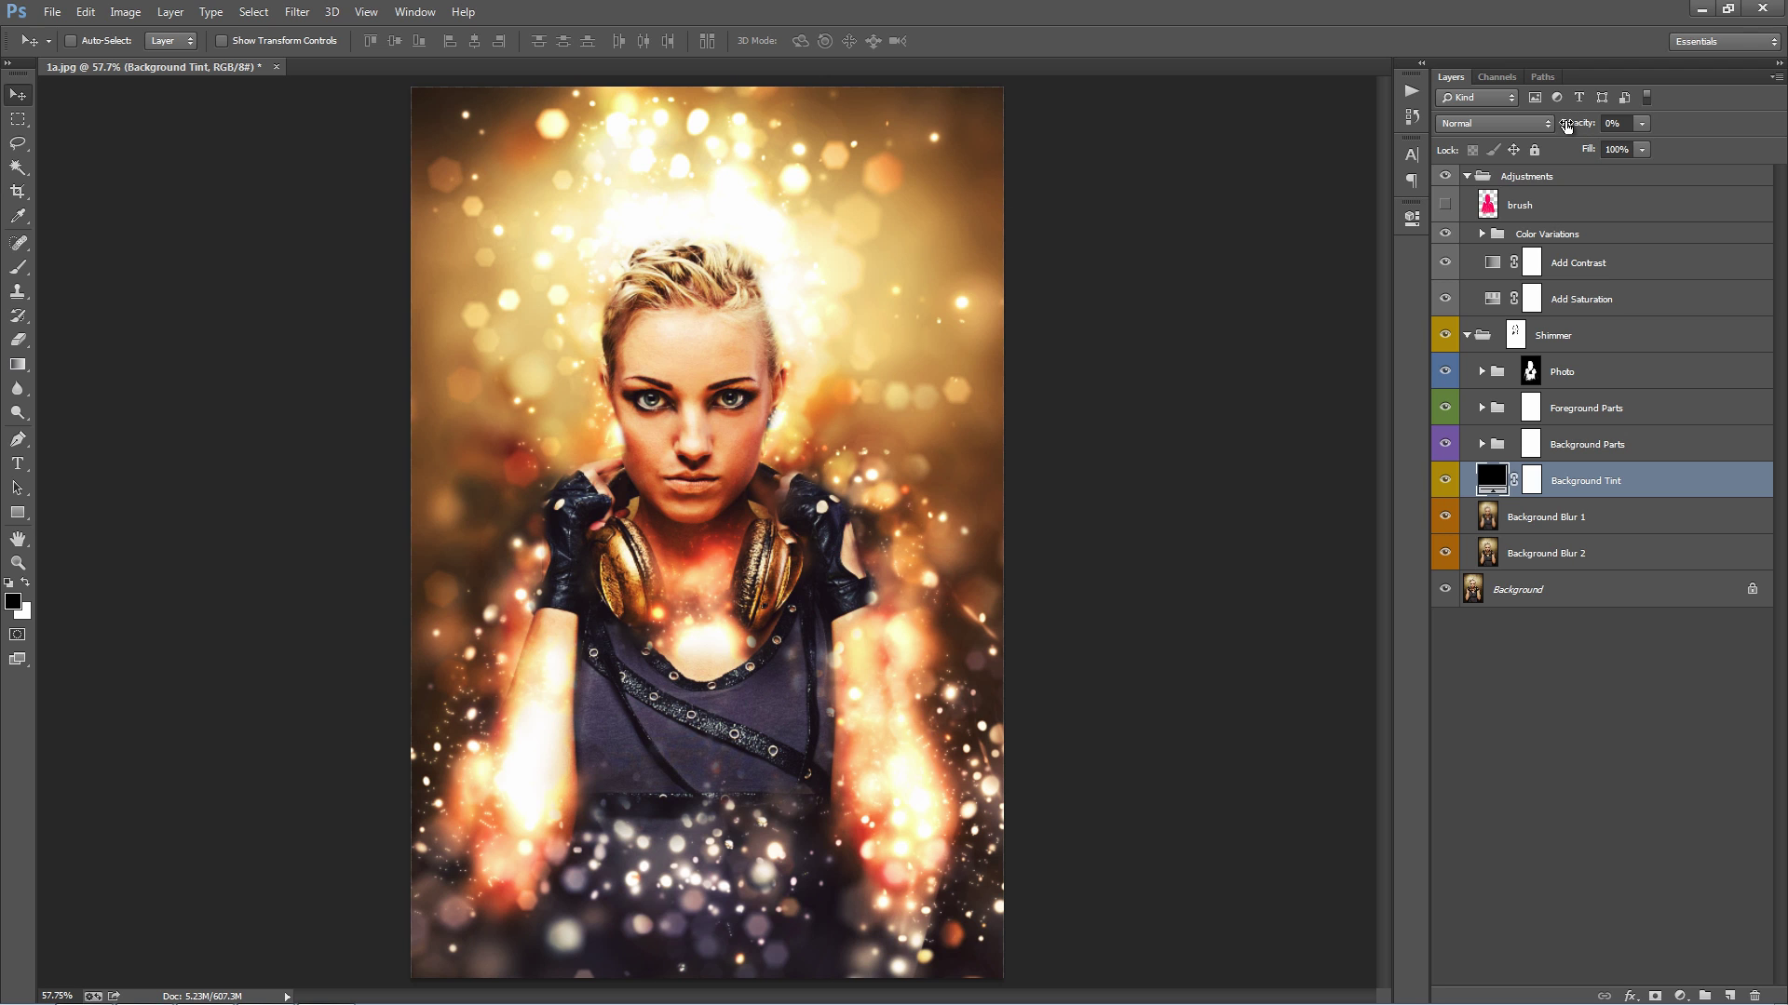
pyautogui.moveTo(1569, 128)
pyautogui.mouseDown()
pyautogui.moveTo(1606, 125)
pyautogui.moveTo(1580, 124)
pyautogui.mouseUp()
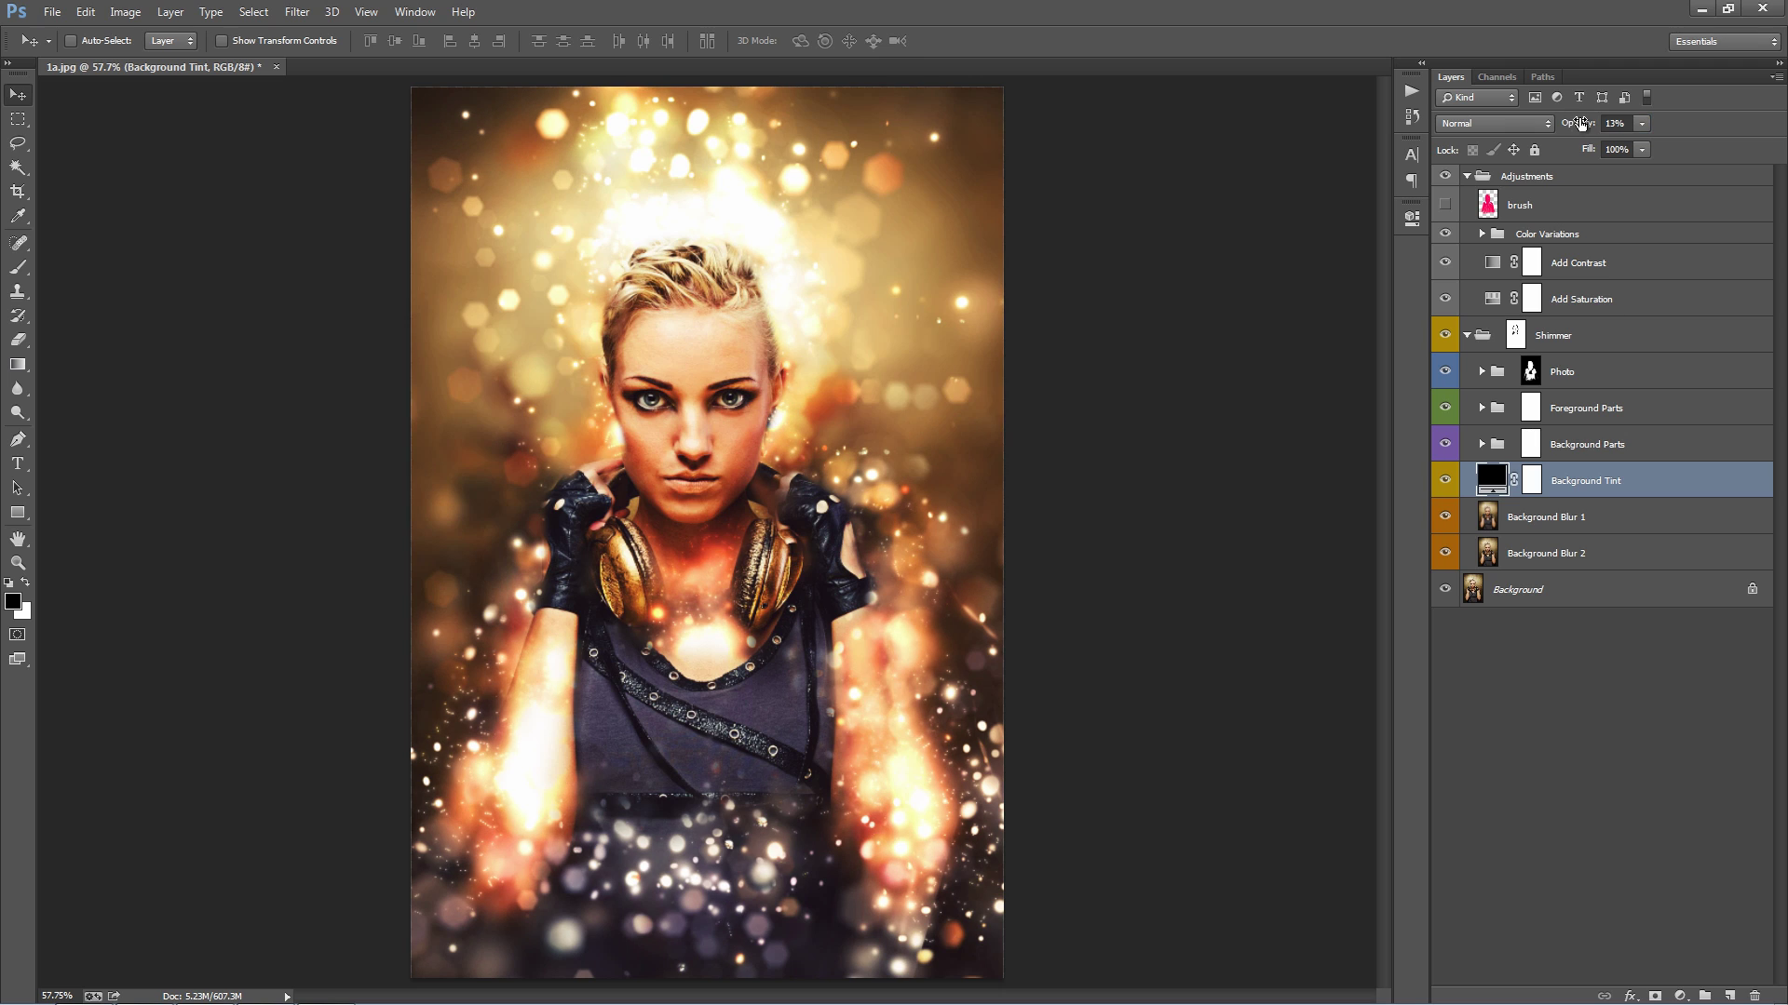
# - Recolour the Background Tint fill to blue #295cdd and set the layer's opacity to 27%
pyautogui.doubleClick(1498, 476)
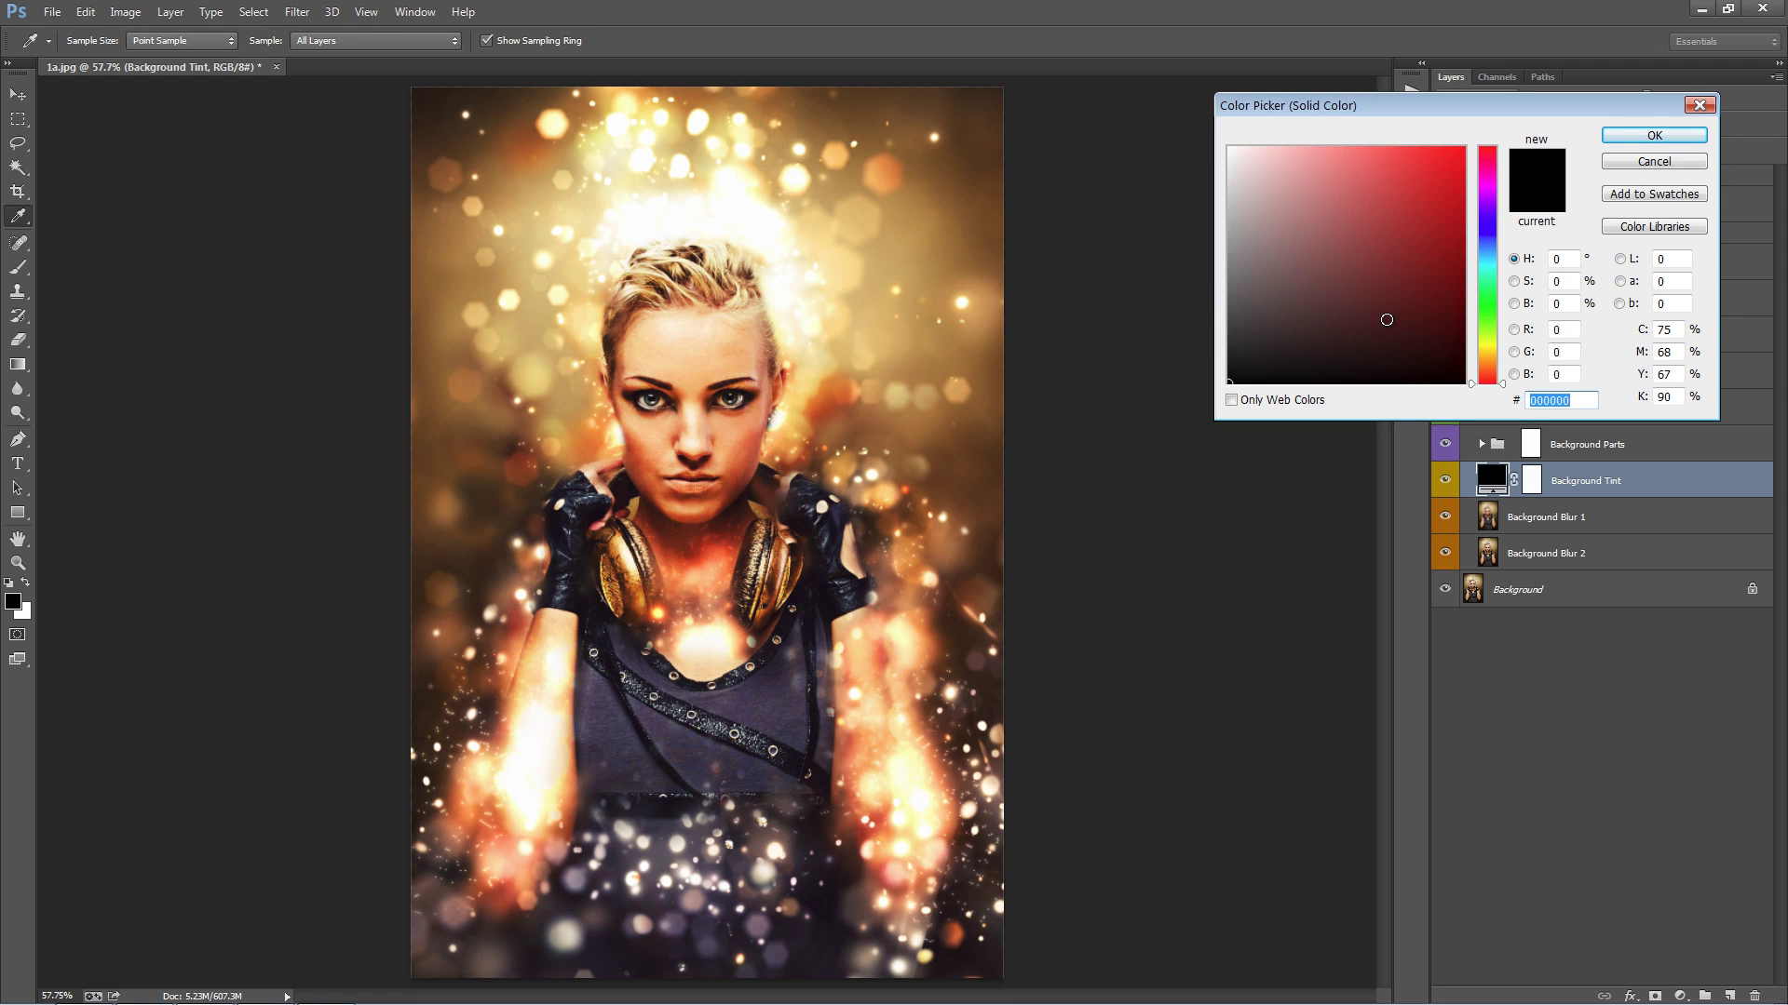
pyautogui.click(1415, 246)
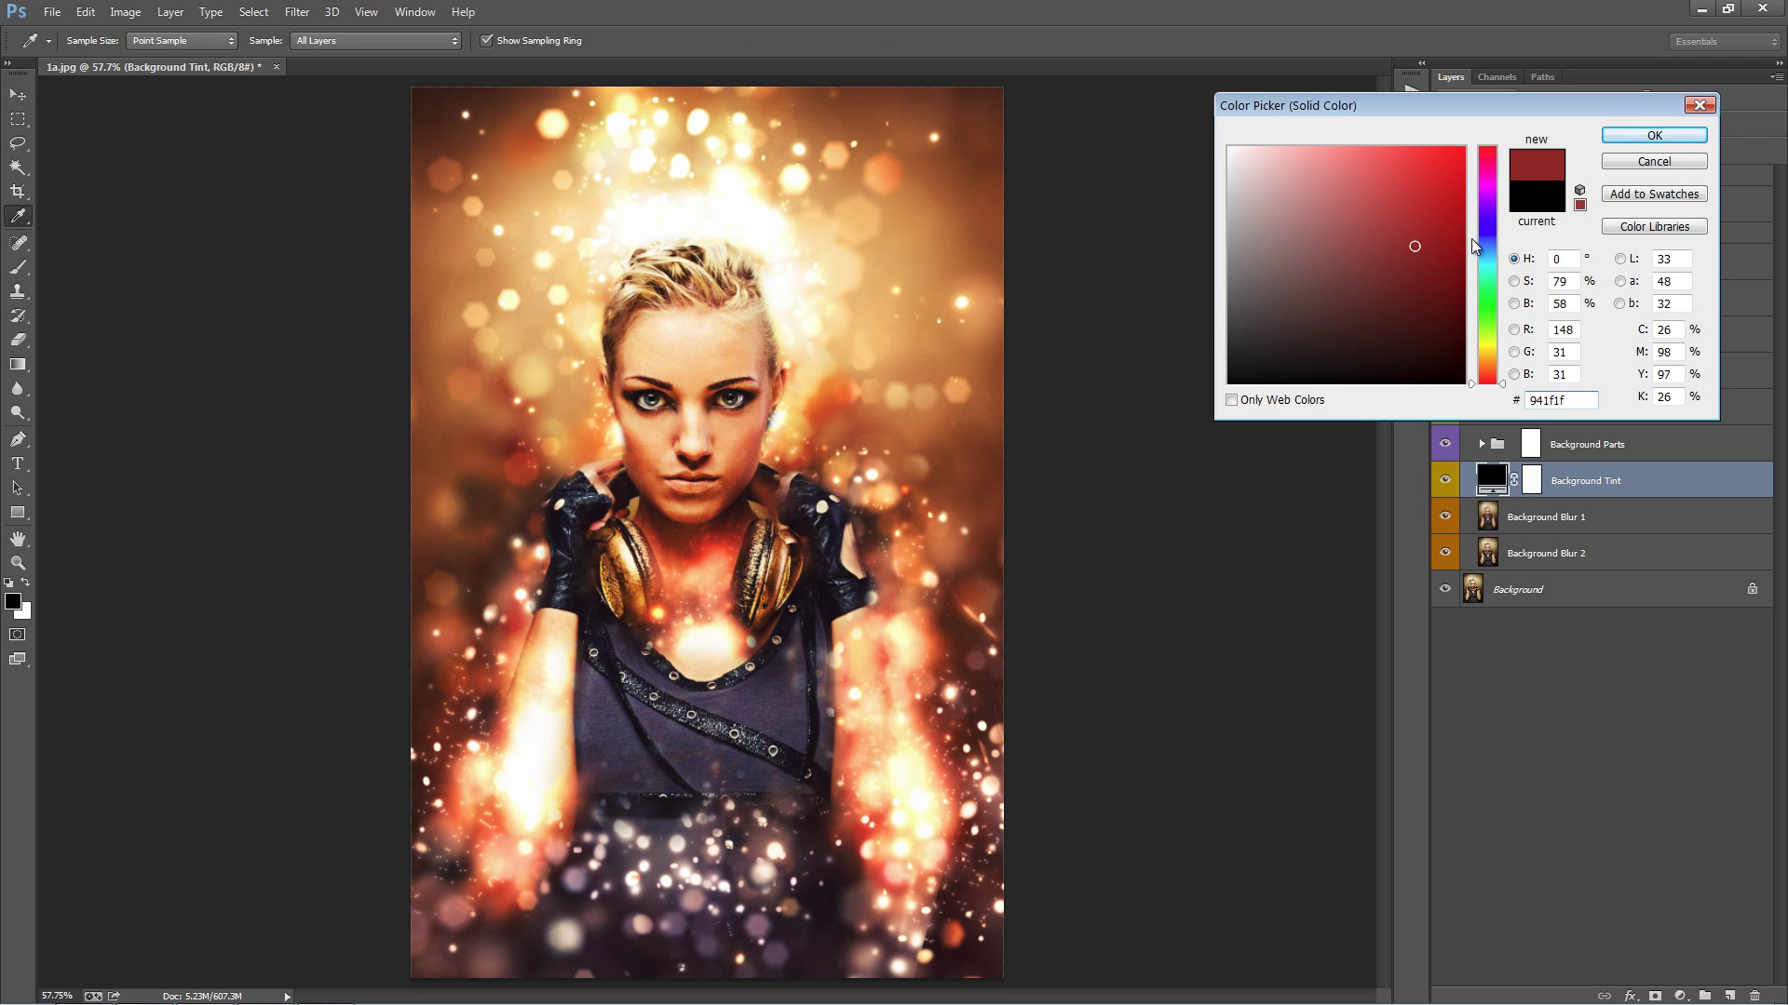
pyautogui.moveTo(1486, 248); pyautogui.dragTo(1486, 238)
pyautogui.click(1446, 158)
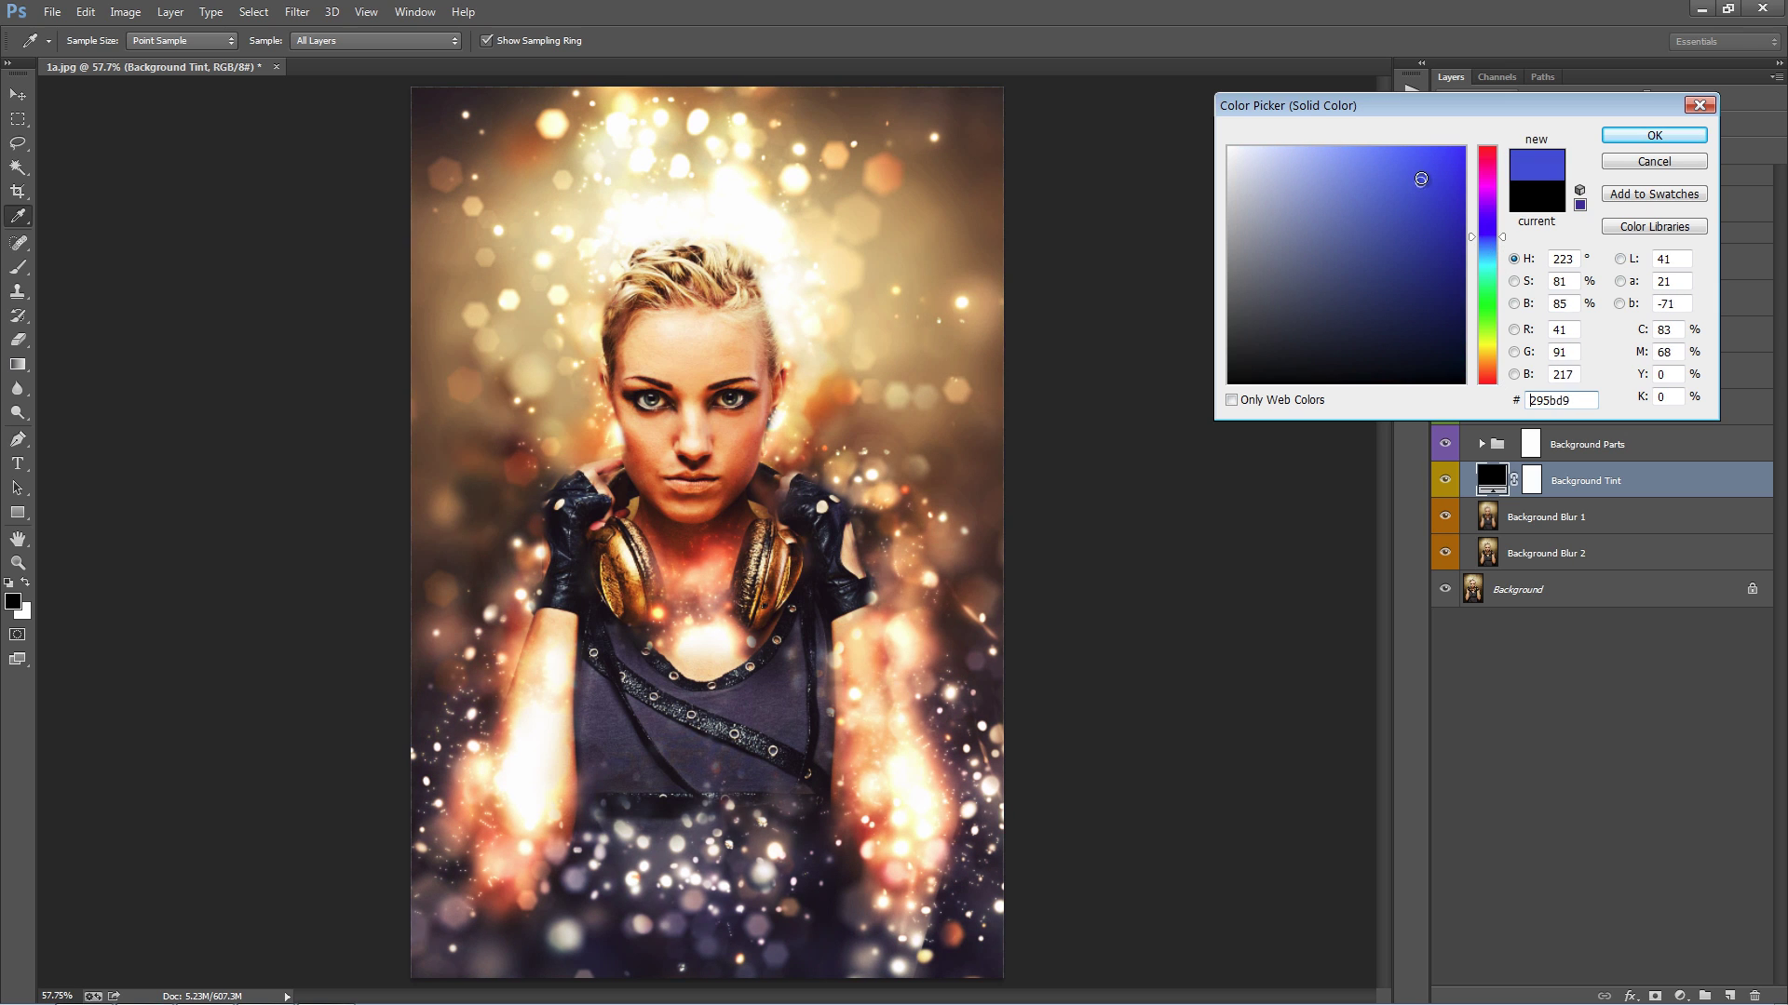
pyautogui.click(1654, 135)
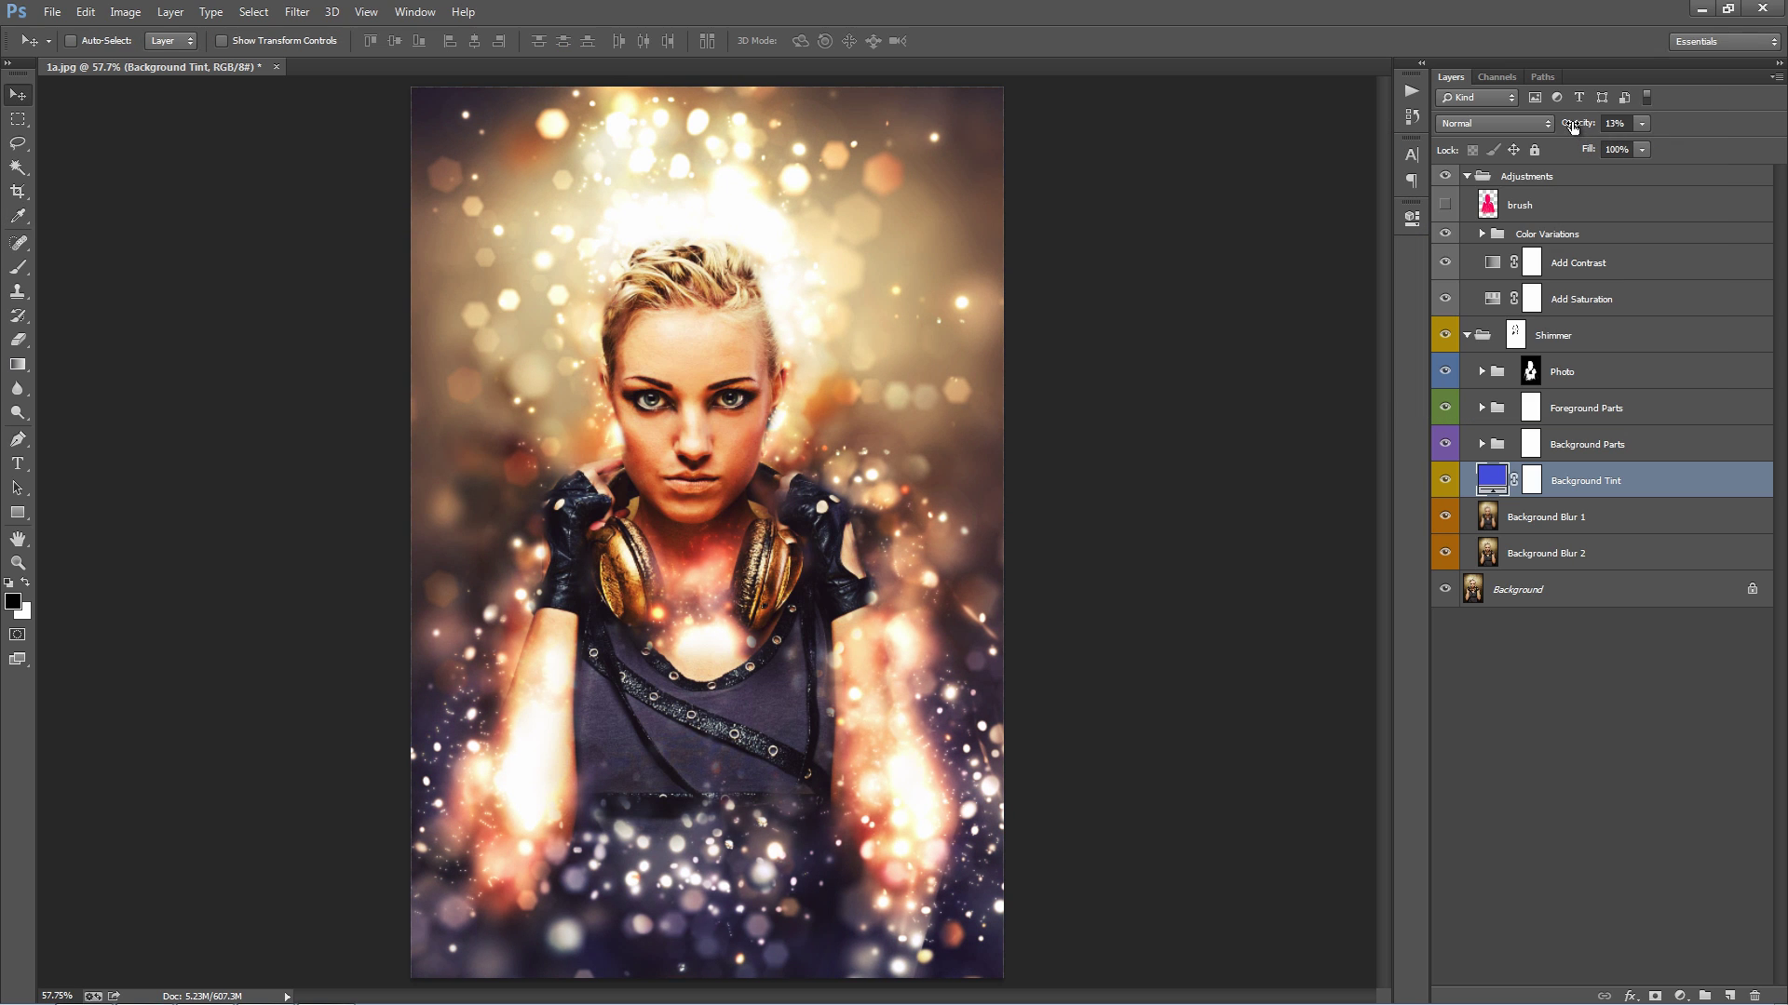
pyautogui.moveTo(1573, 127)
pyautogui.mouseDown()
pyautogui.moveTo(1603, 125)
pyautogui.moveTo(1588, 124)
pyautogui.mouseUp()
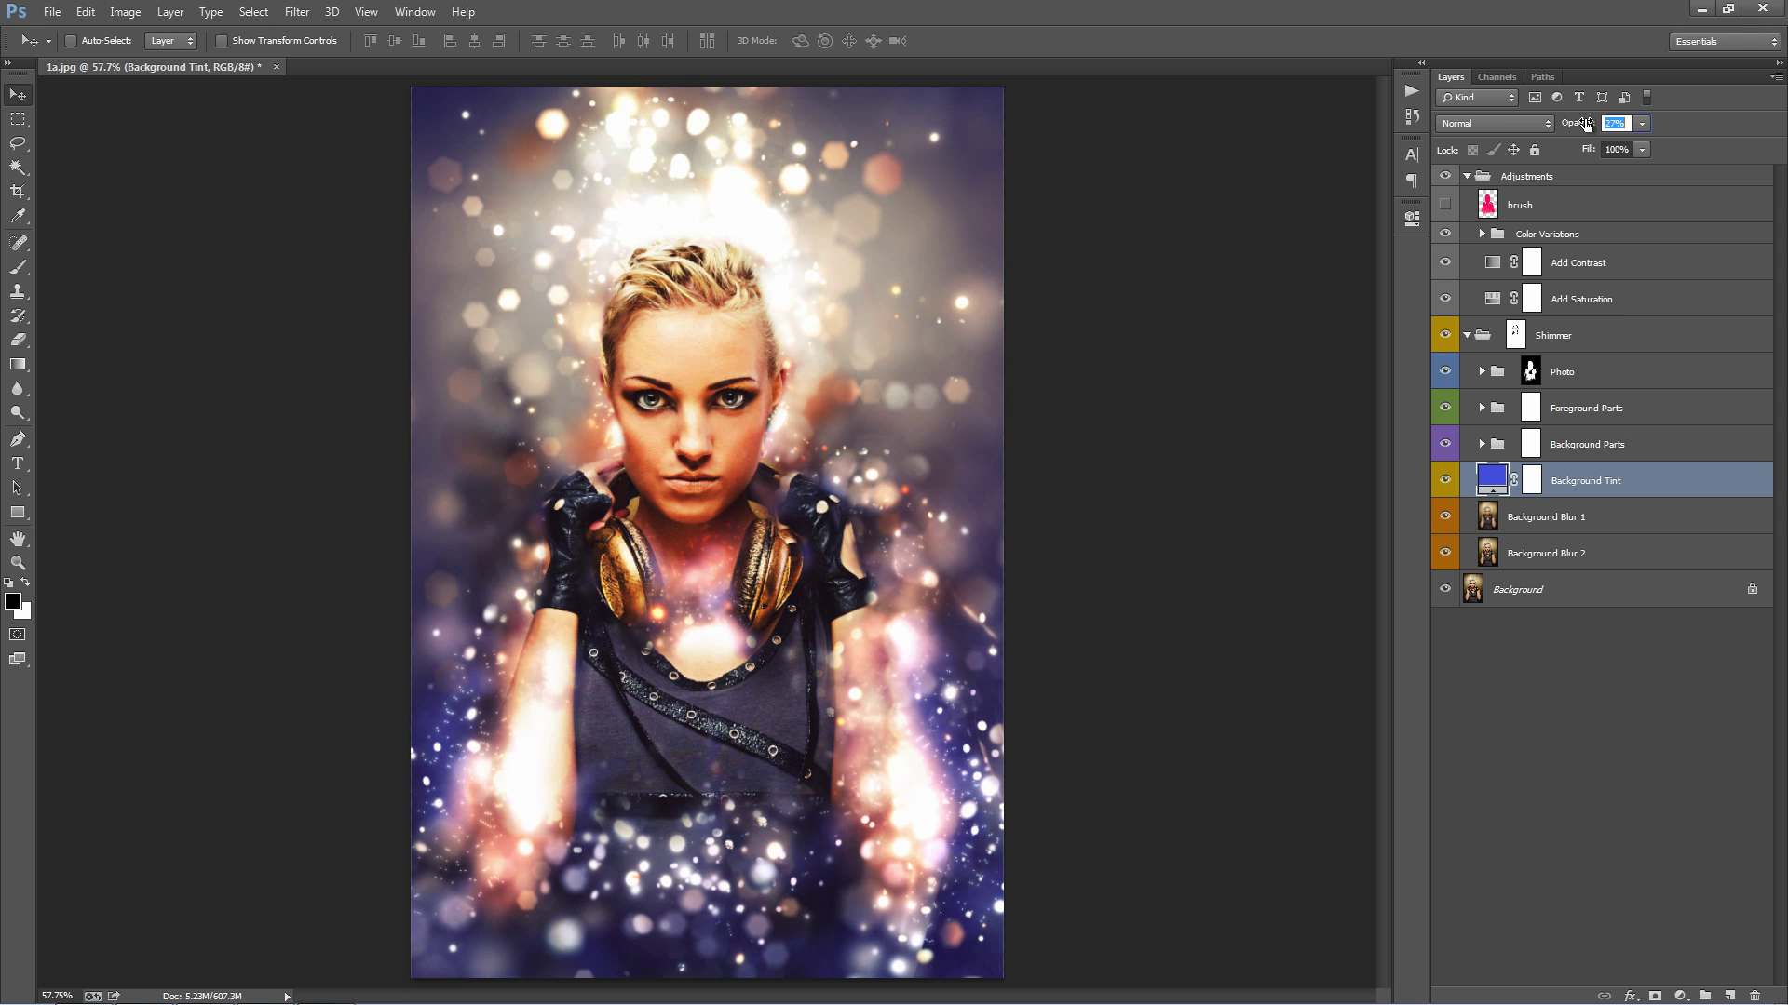
# - Change the Background Tint fill to orange #dd5c29 and set the layer's opacity to 9%
pyautogui.doubleClick(1493, 479)
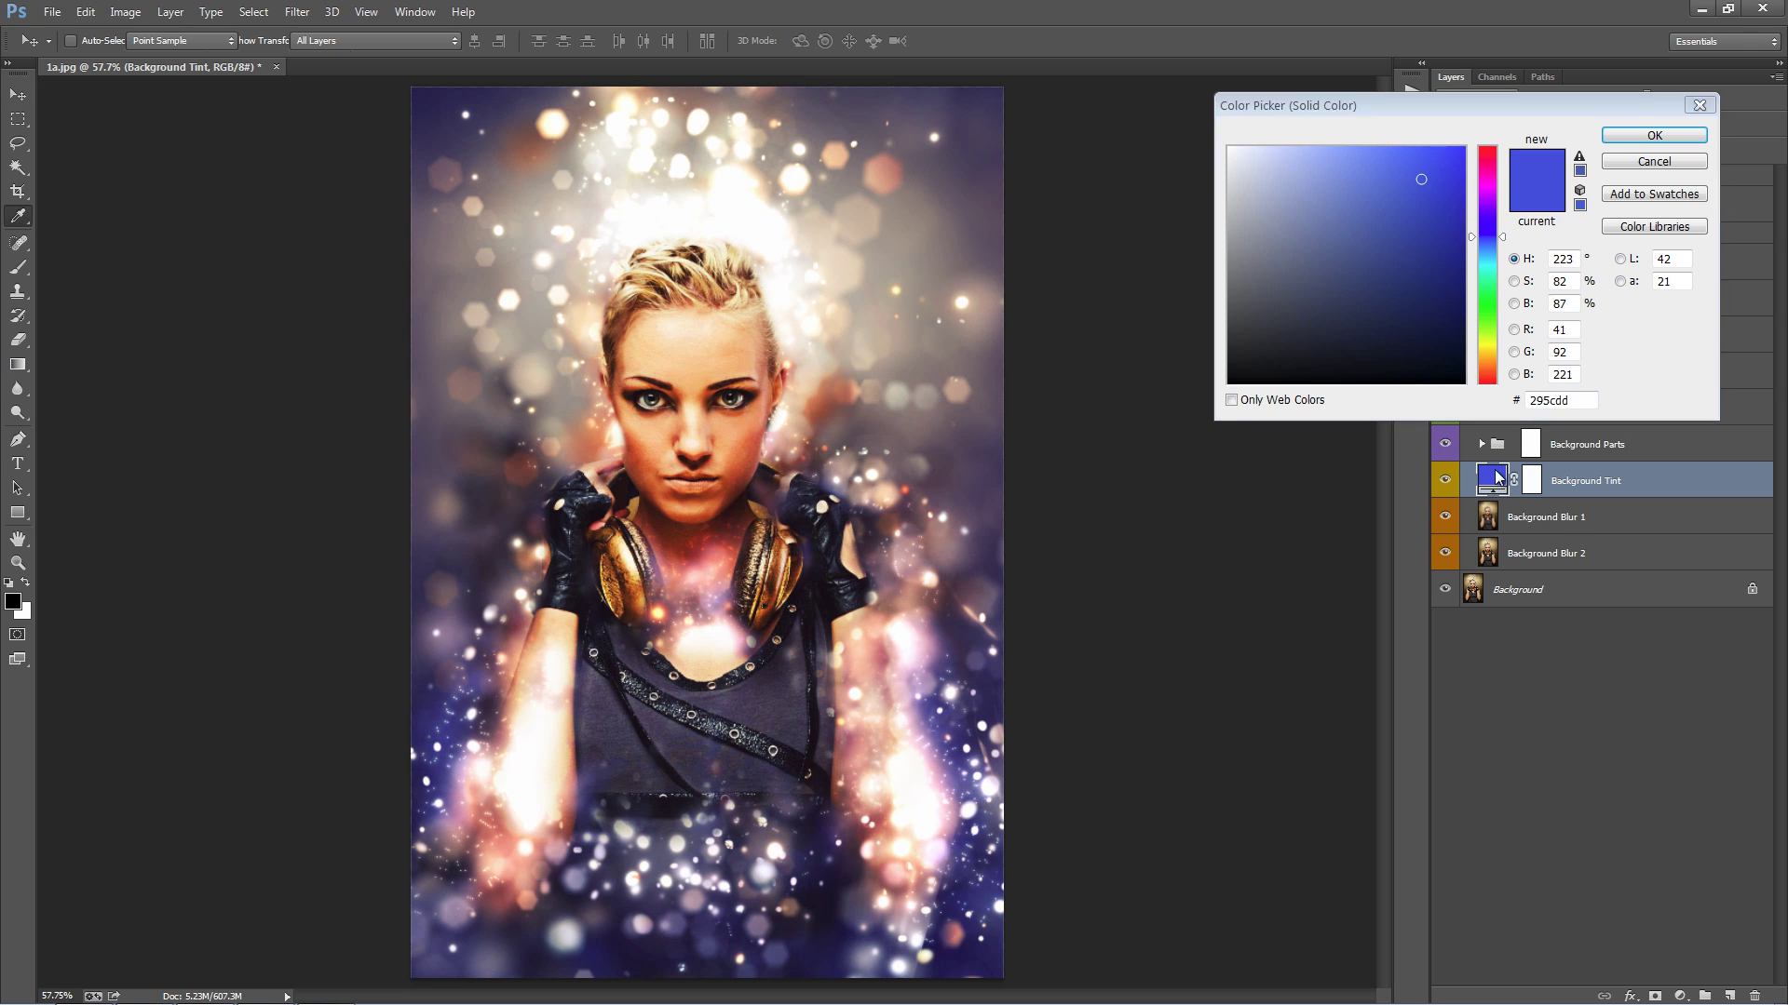
pyautogui.moveTo(1493, 227); pyautogui.dragTo(1490, 371)
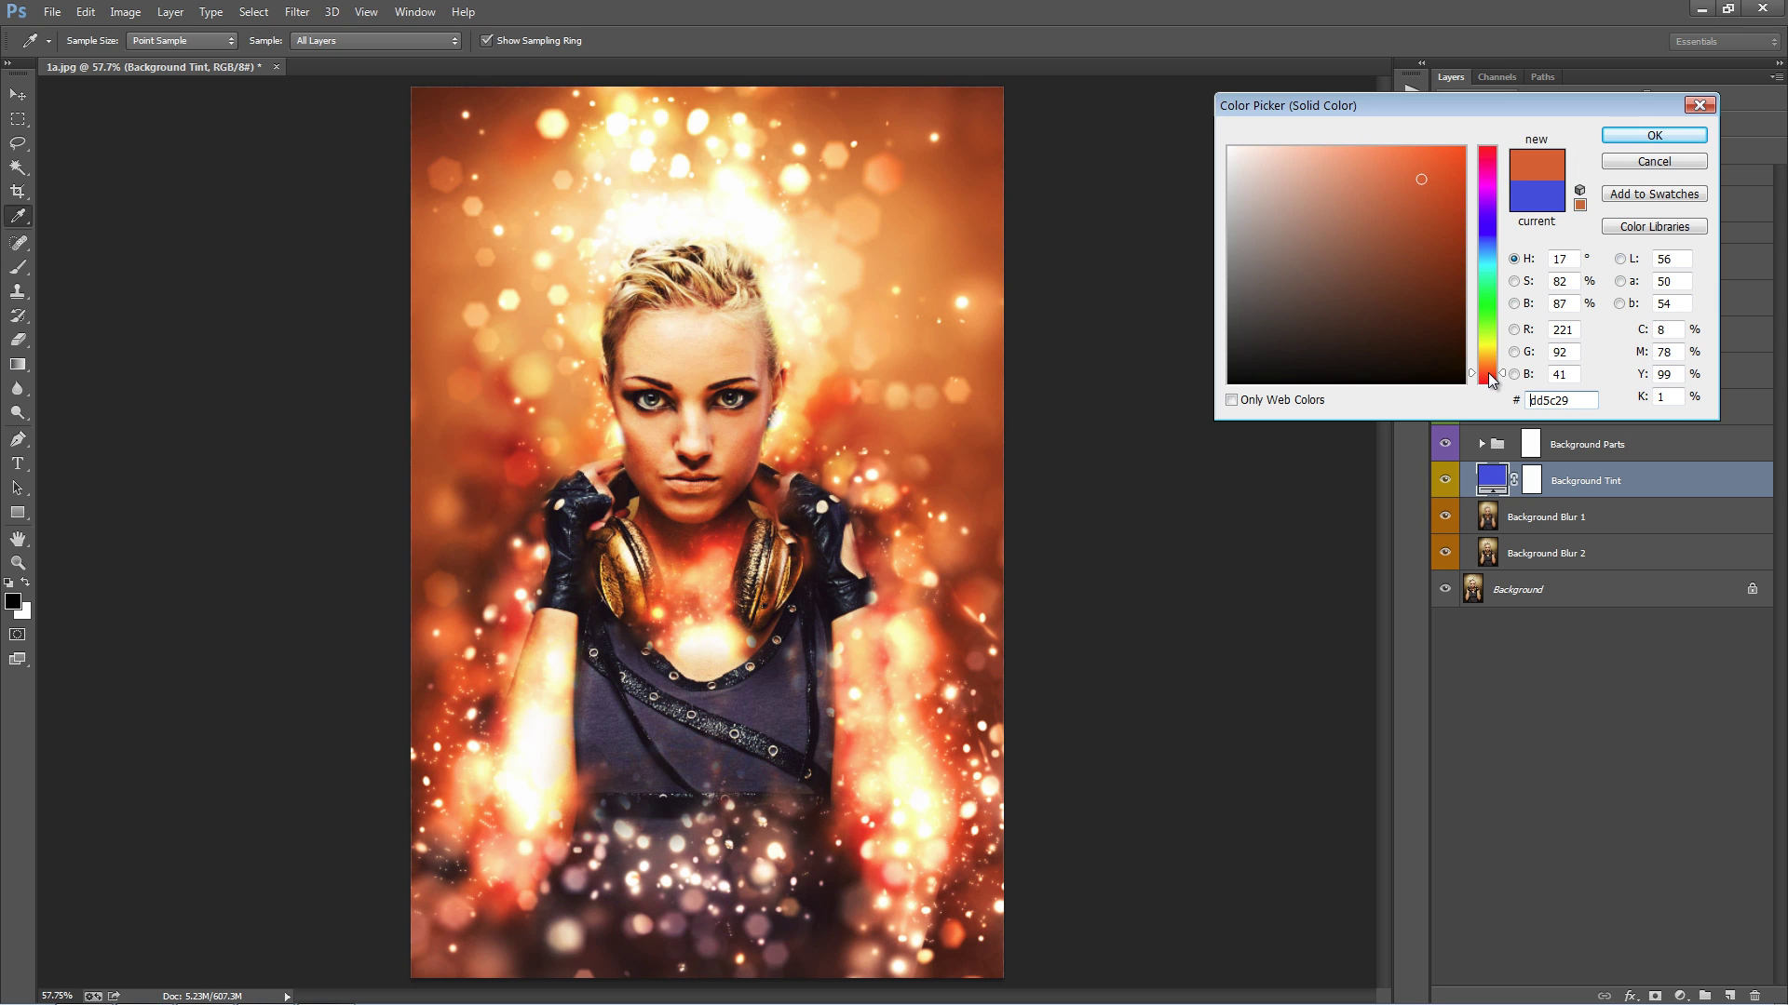
pyautogui.click(1654, 136)
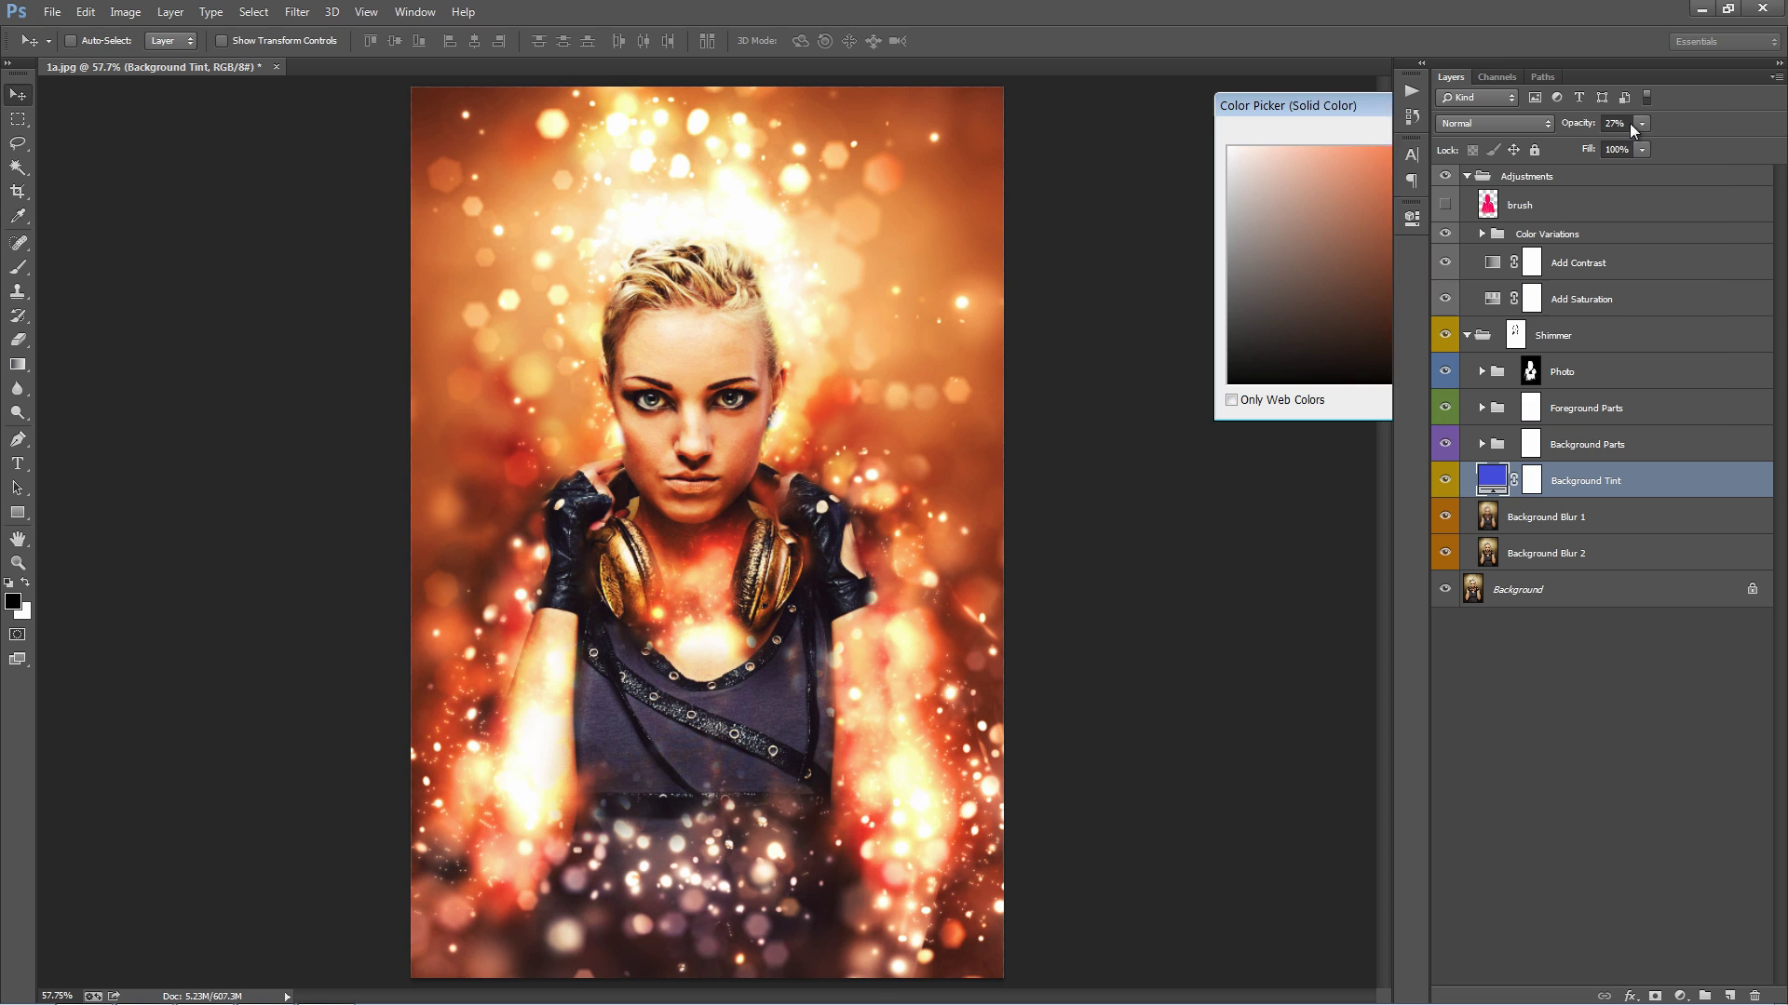
pyautogui.click(1576, 127)
pyautogui.moveTo(1575, 126); pyautogui.dragTo(1572, 130)
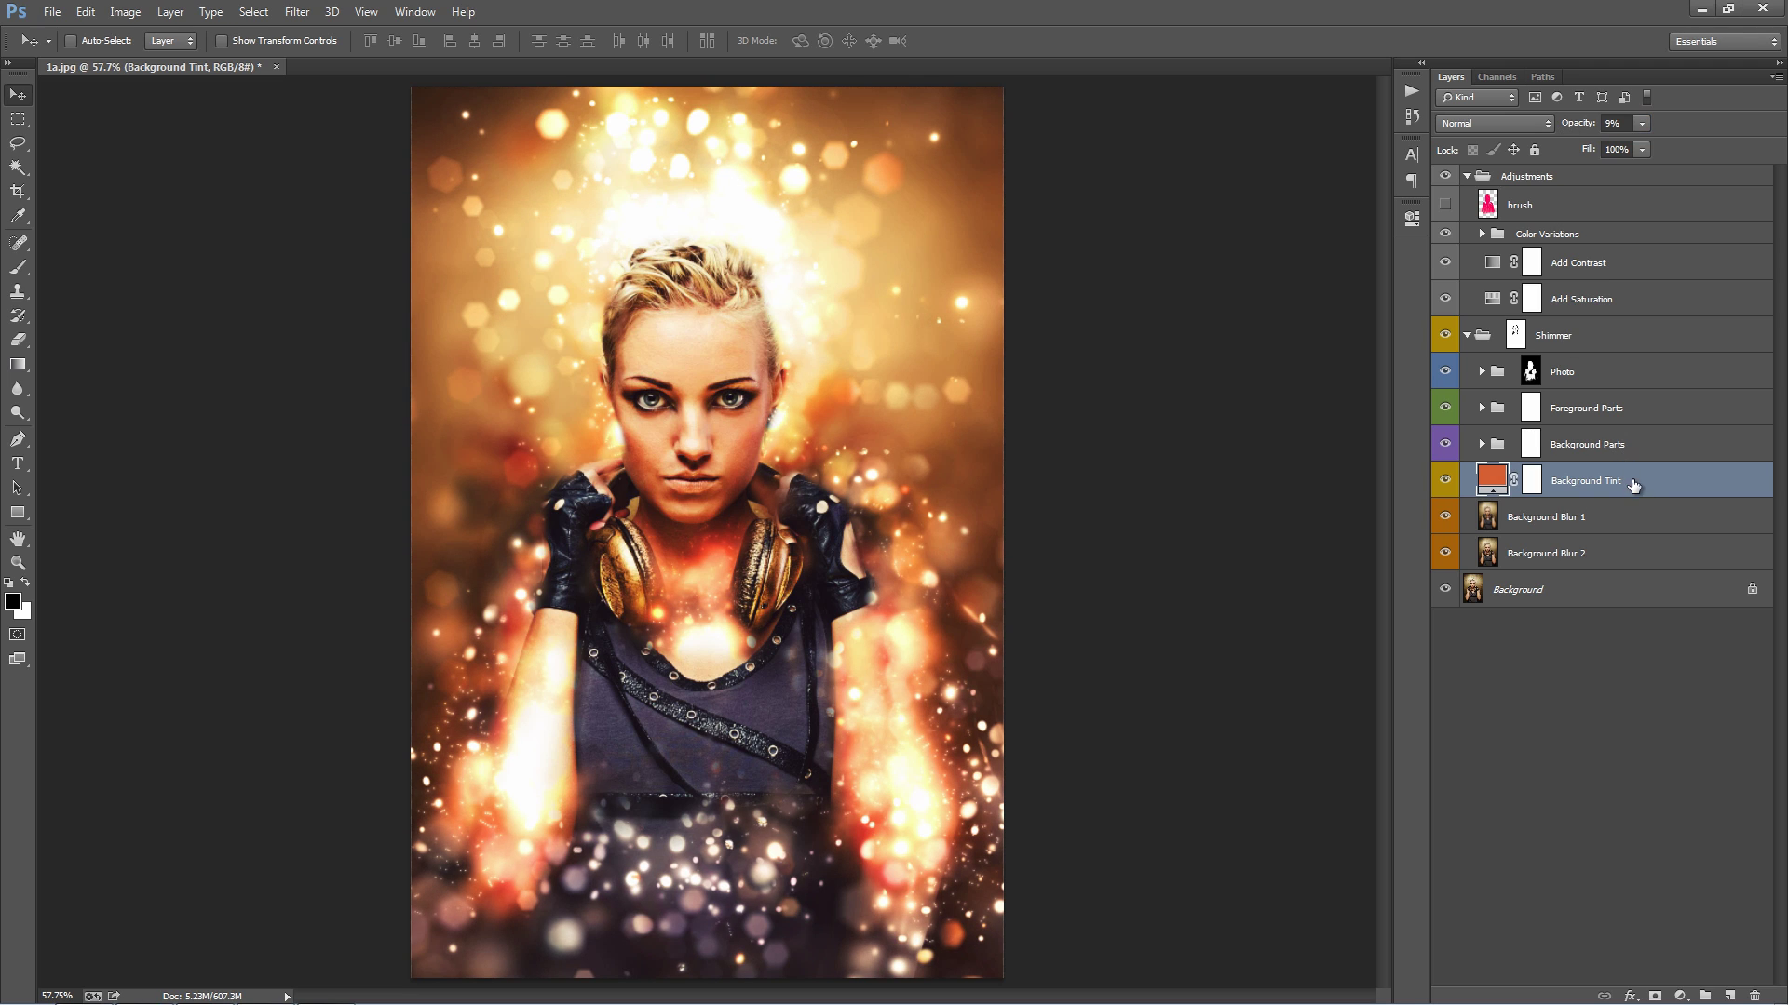
# - Compare the image with the Background Blur 1 and Background Blur 2 layers hidden and shown, leaving both visible
pyautogui.click(1623, 511)
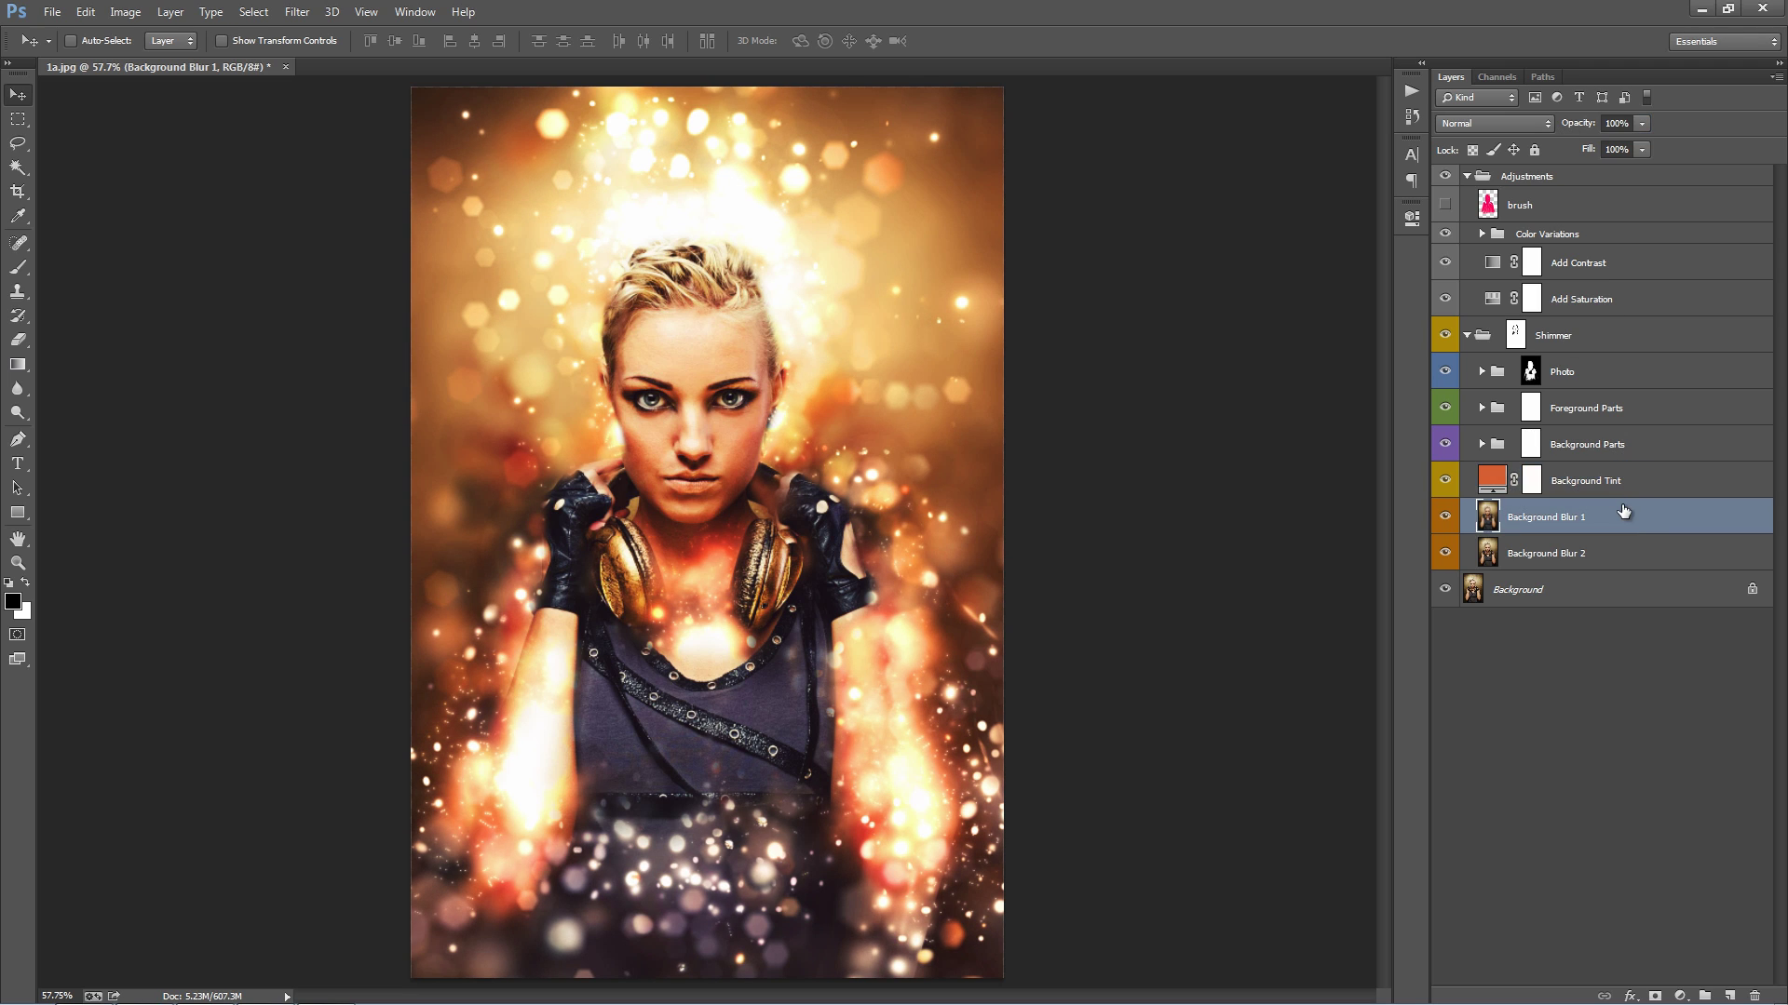
pyautogui.click(1594, 557)
pyautogui.click(1557, 529)
pyautogui.click(1583, 555)
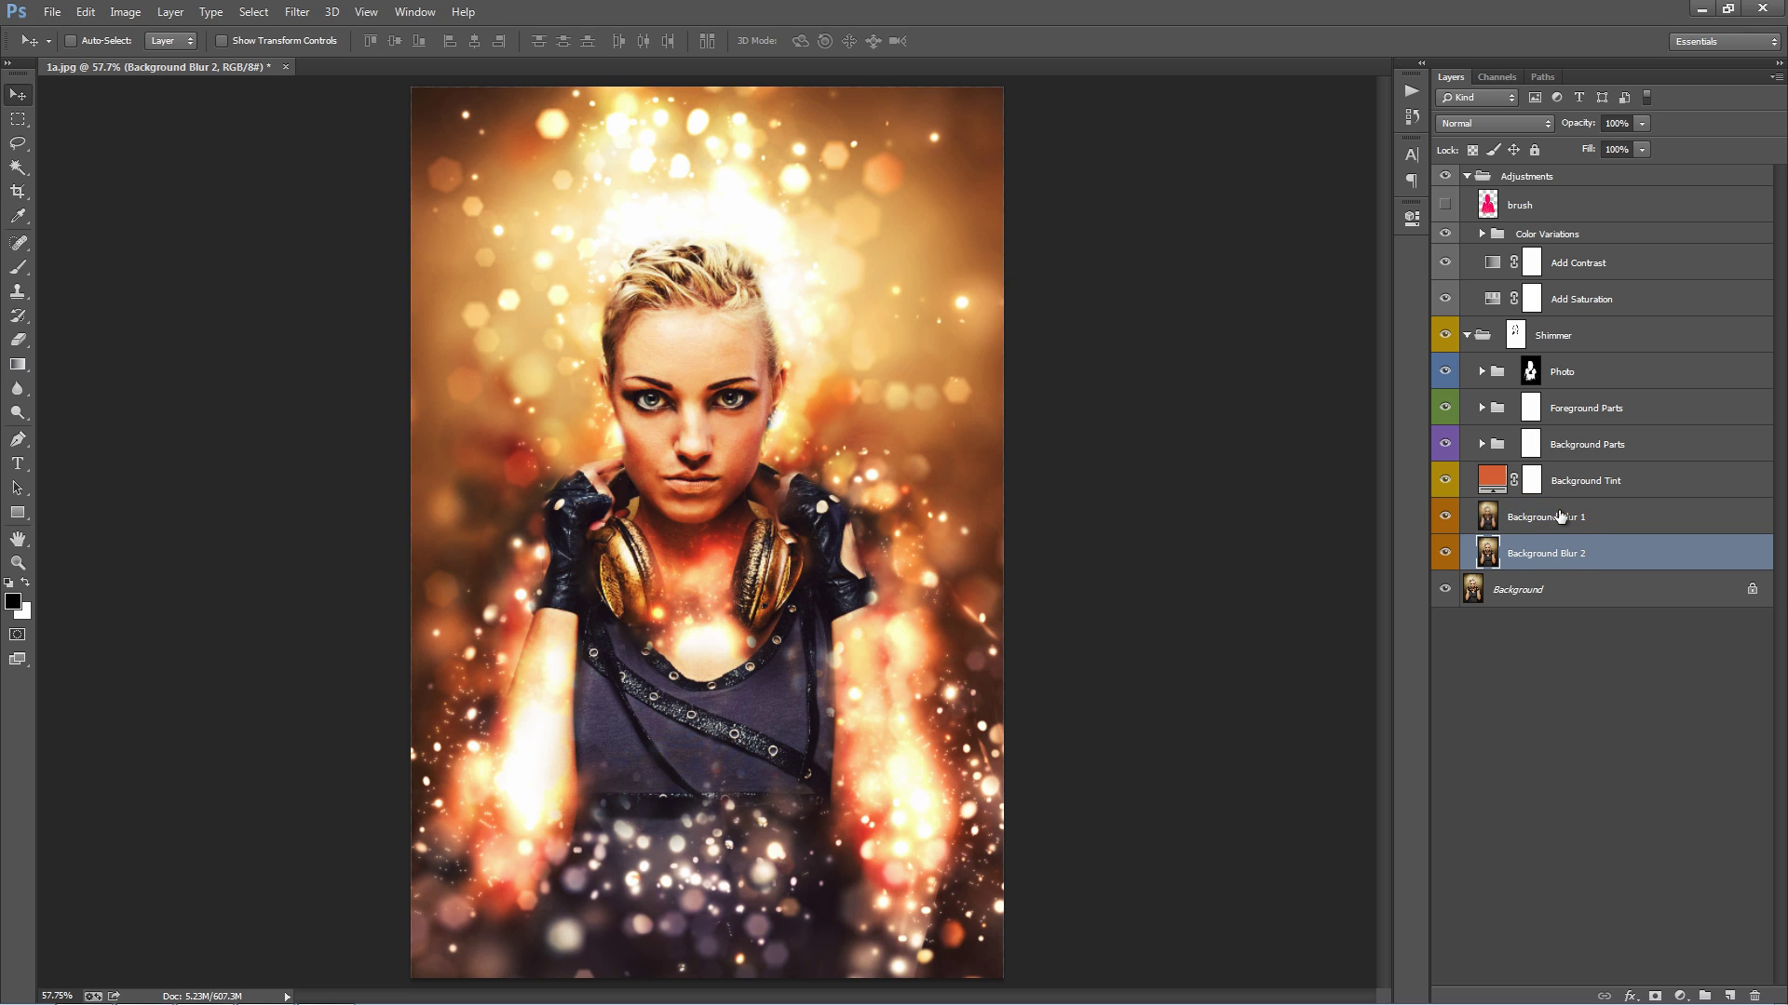
pyautogui.click(1559, 517)
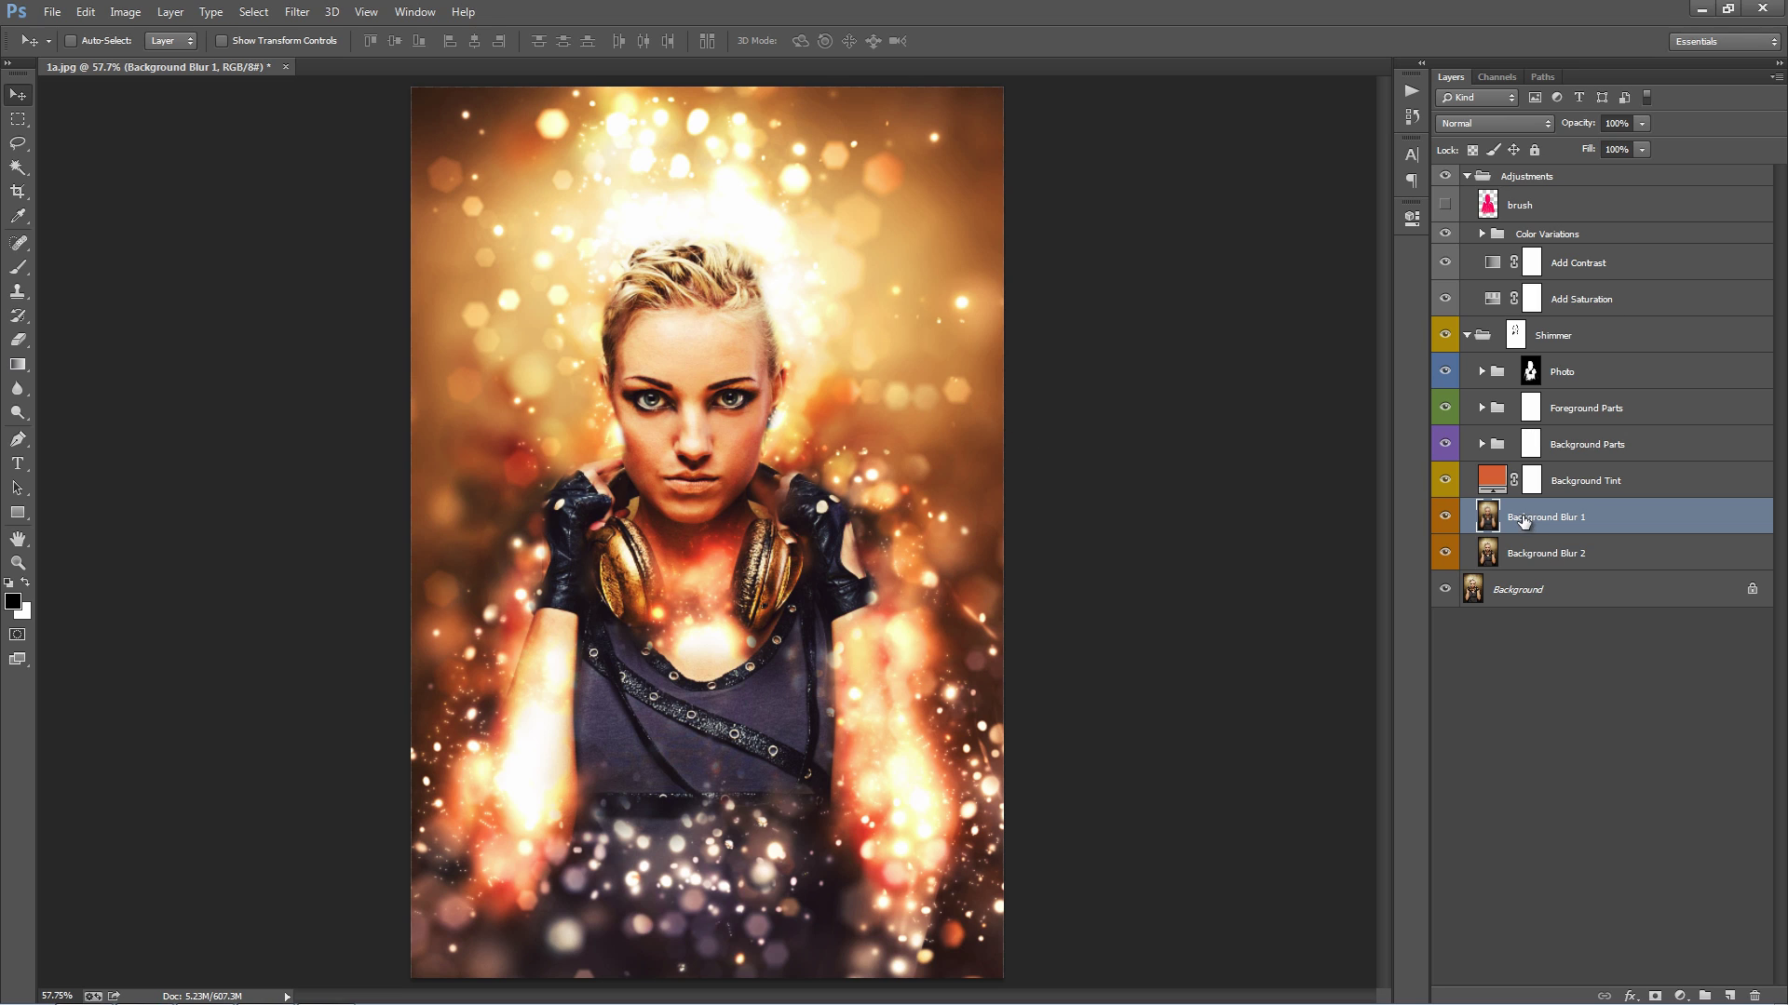
pyautogui.click(1444, 517)
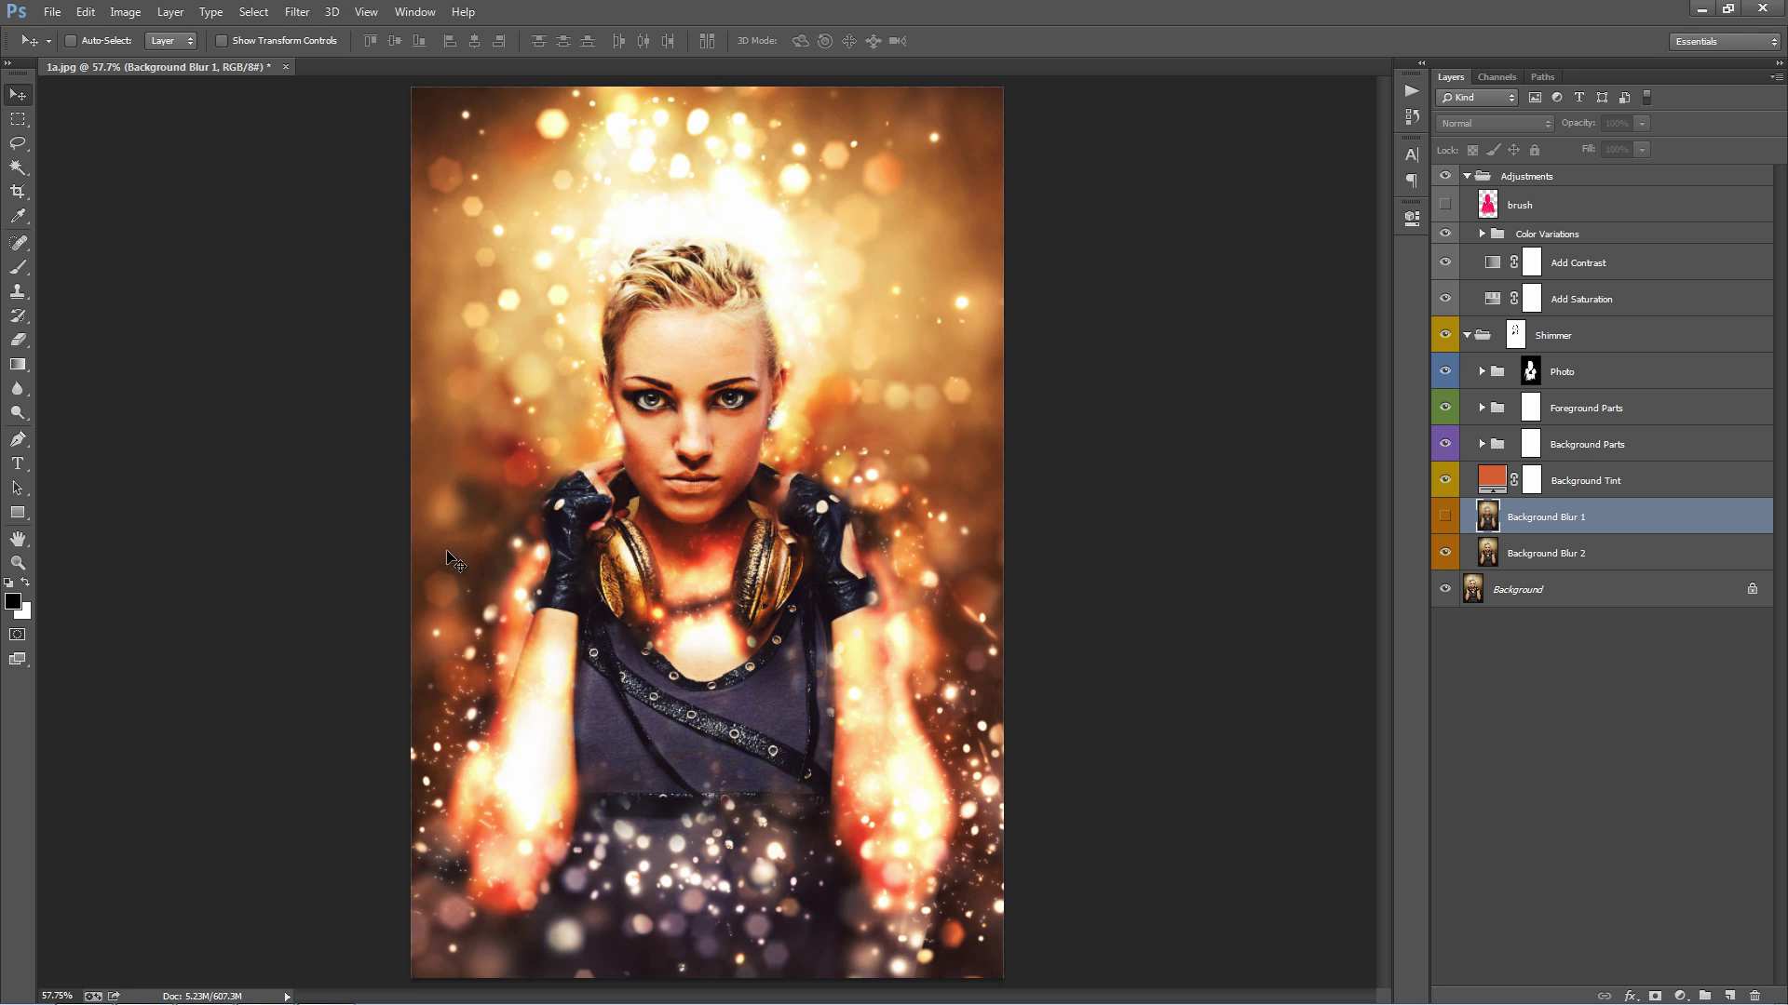
pyautogui.click(1443, 554)
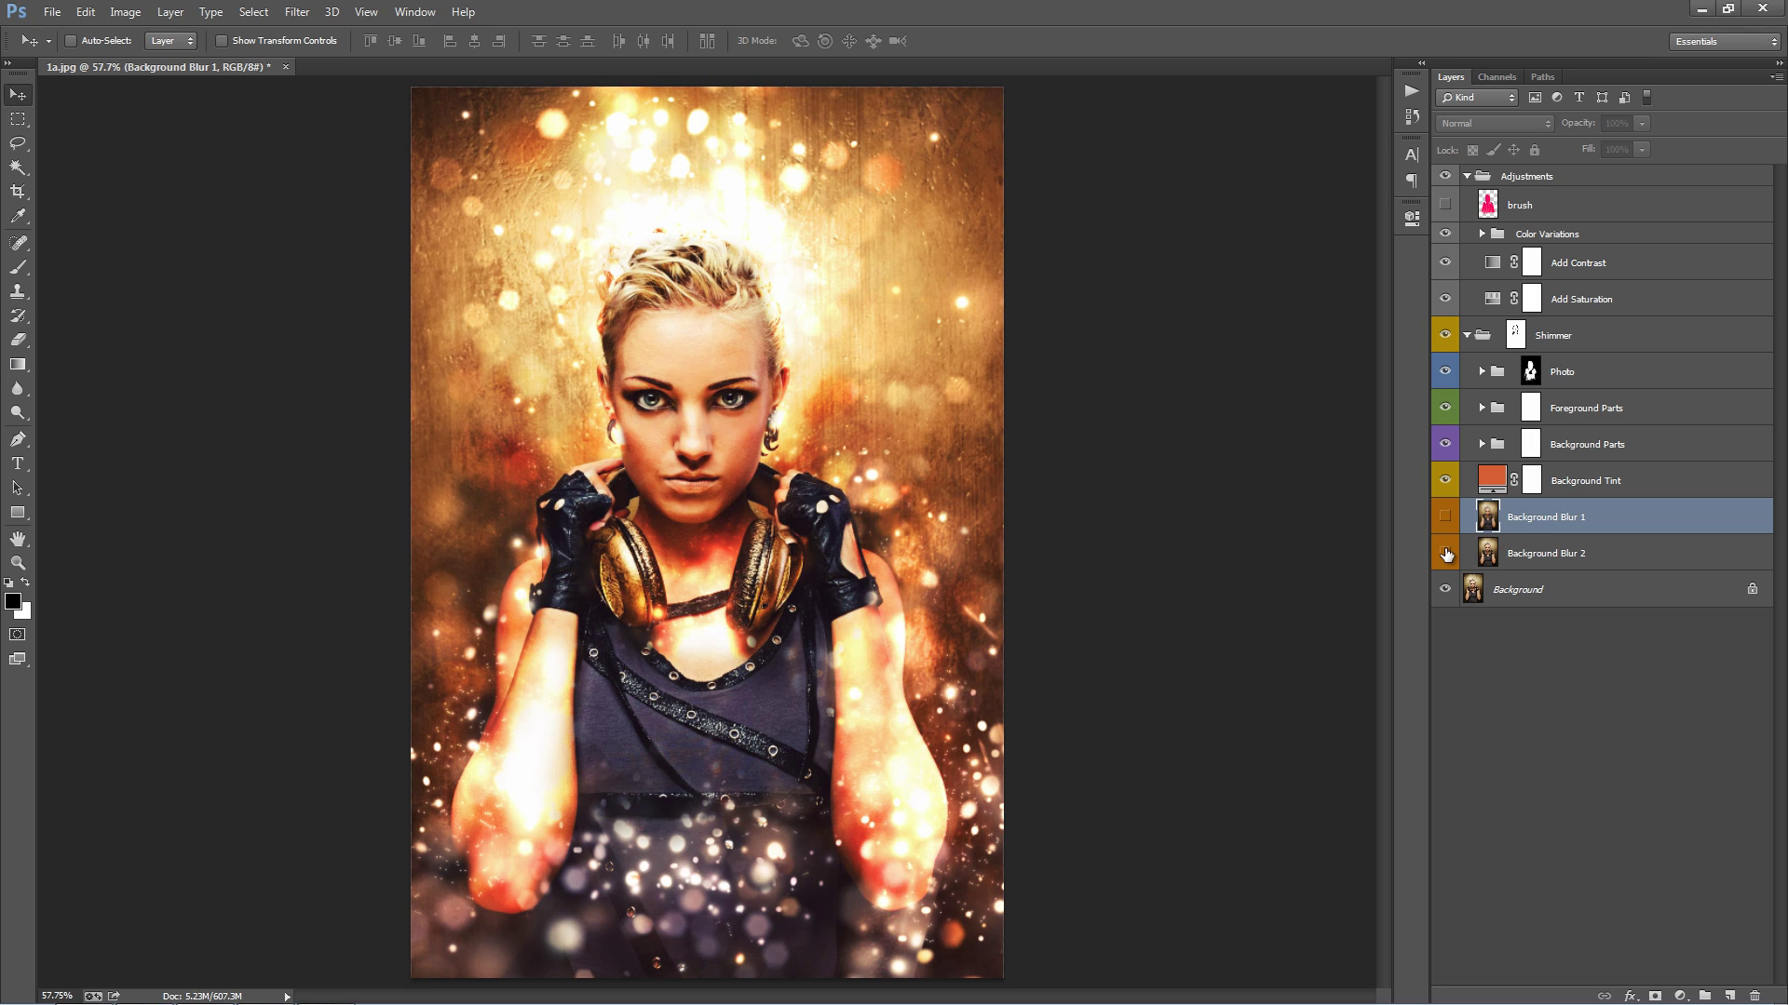
pyautogui.click(1444, 555)
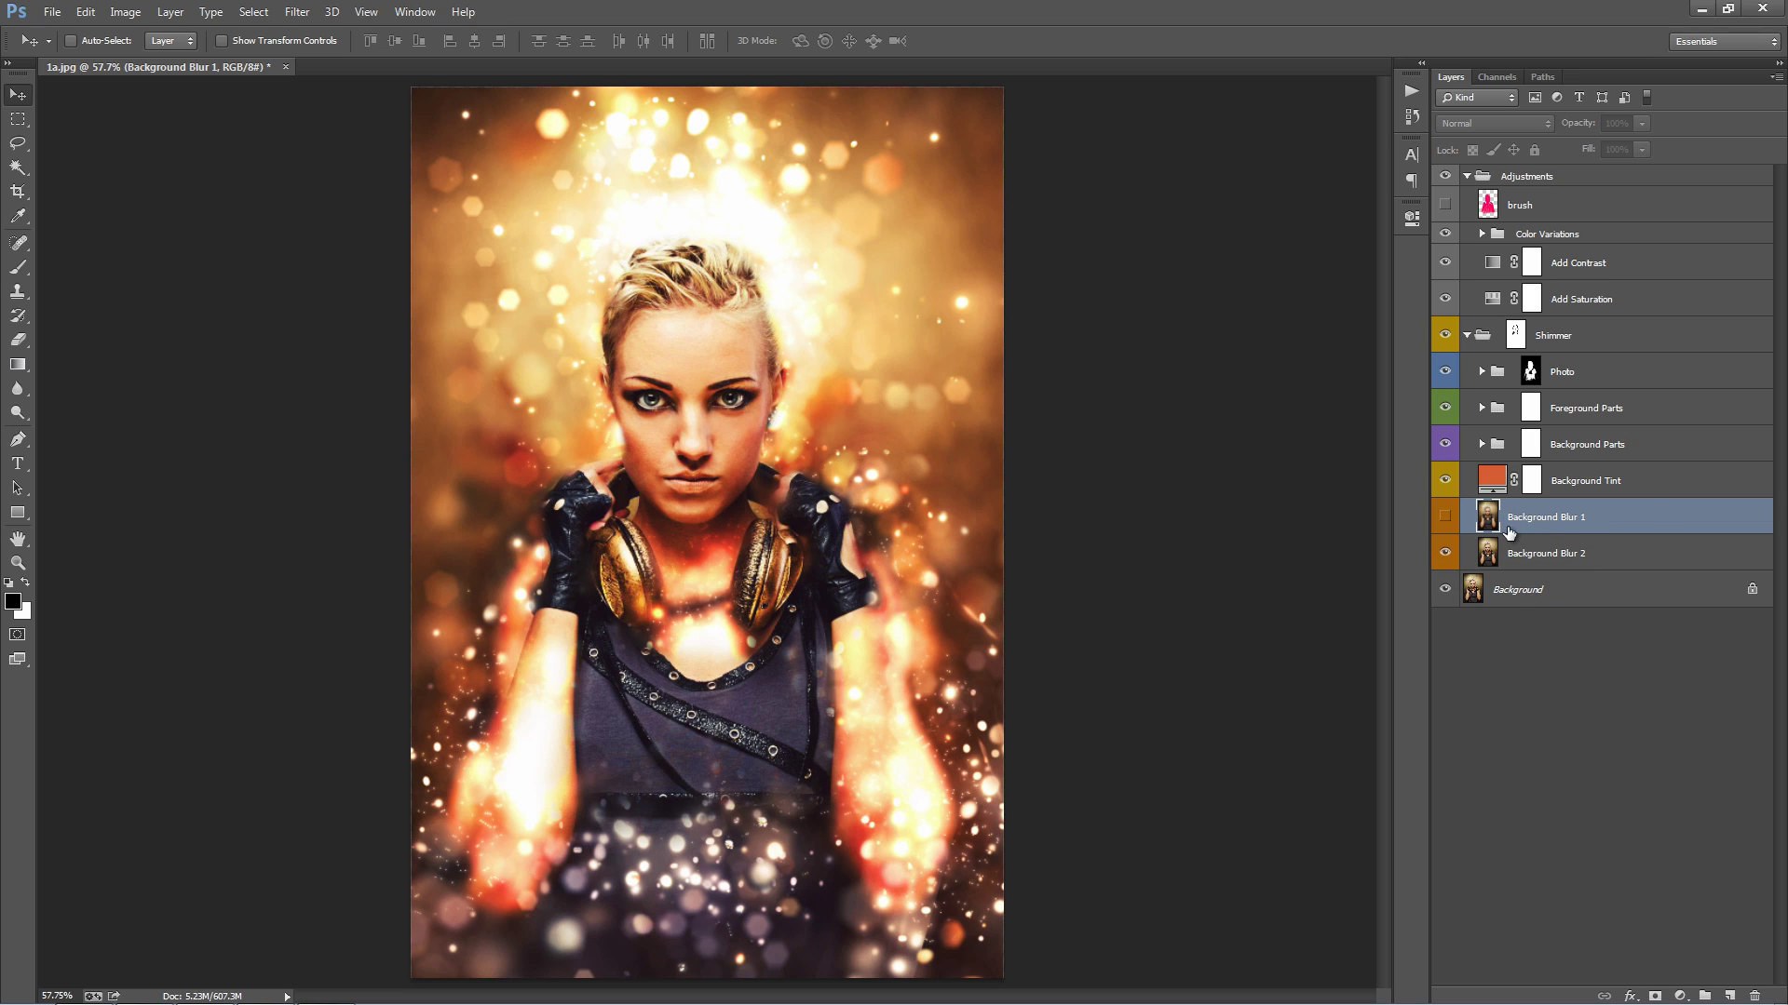
pyautogui.click(1447, 519)
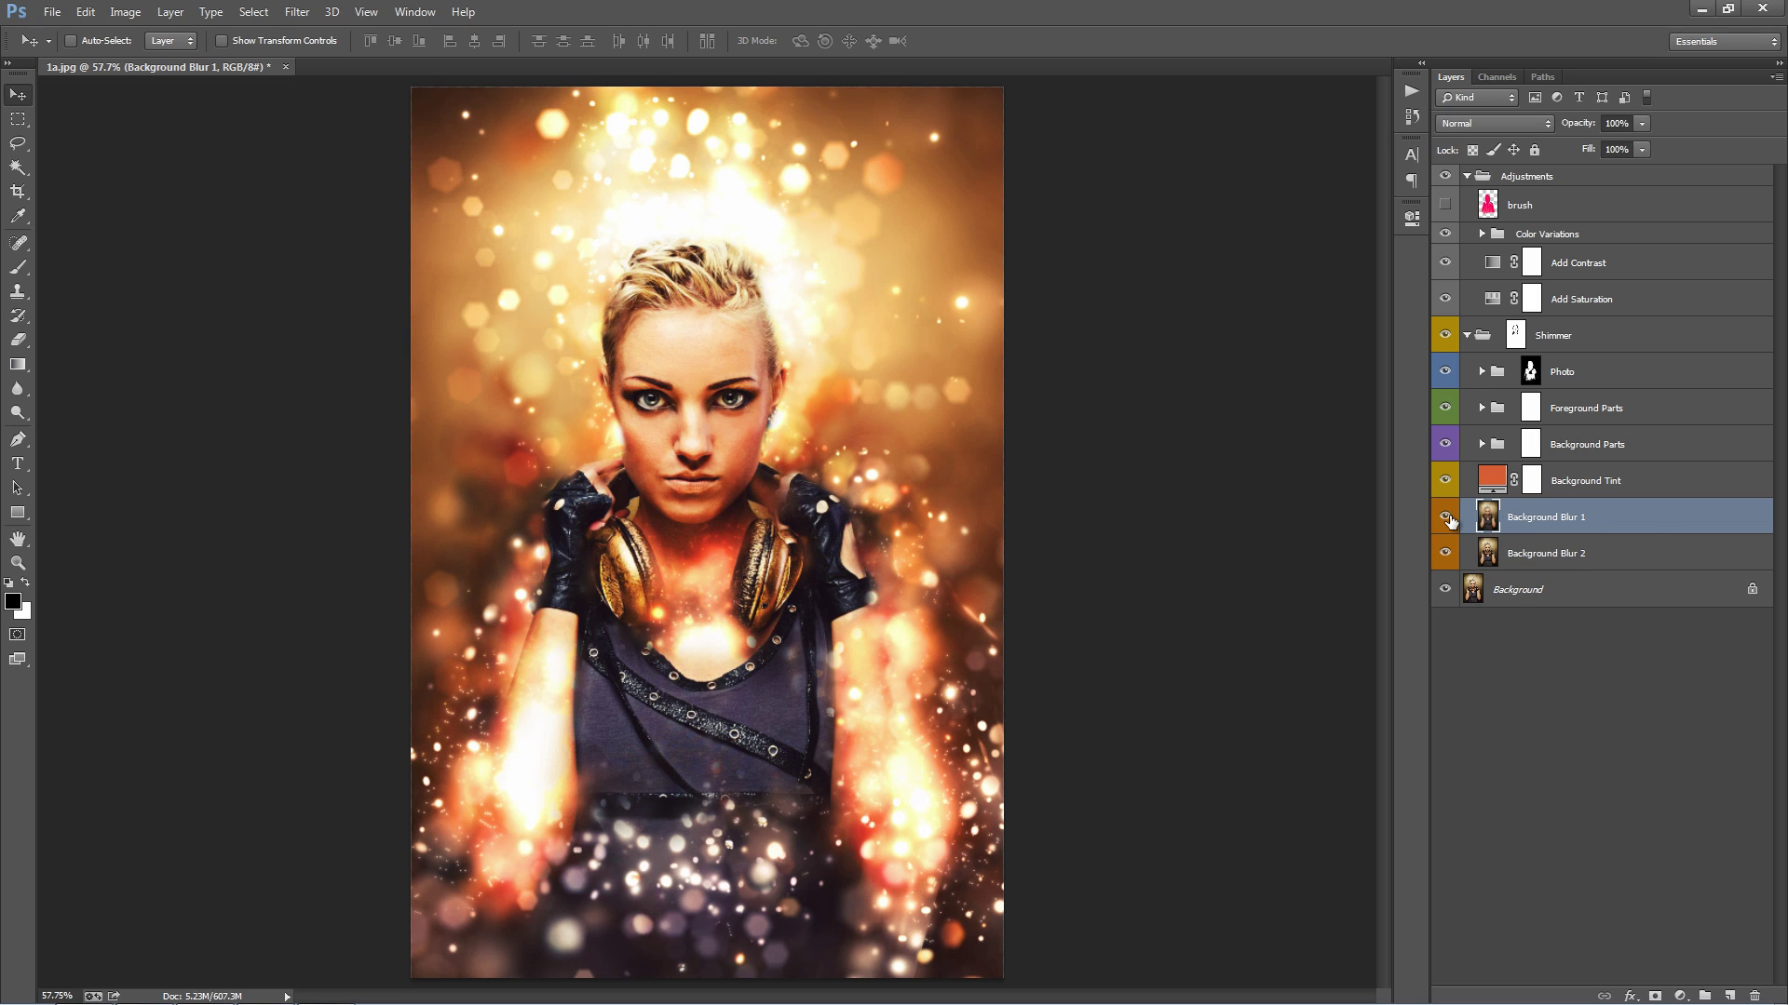